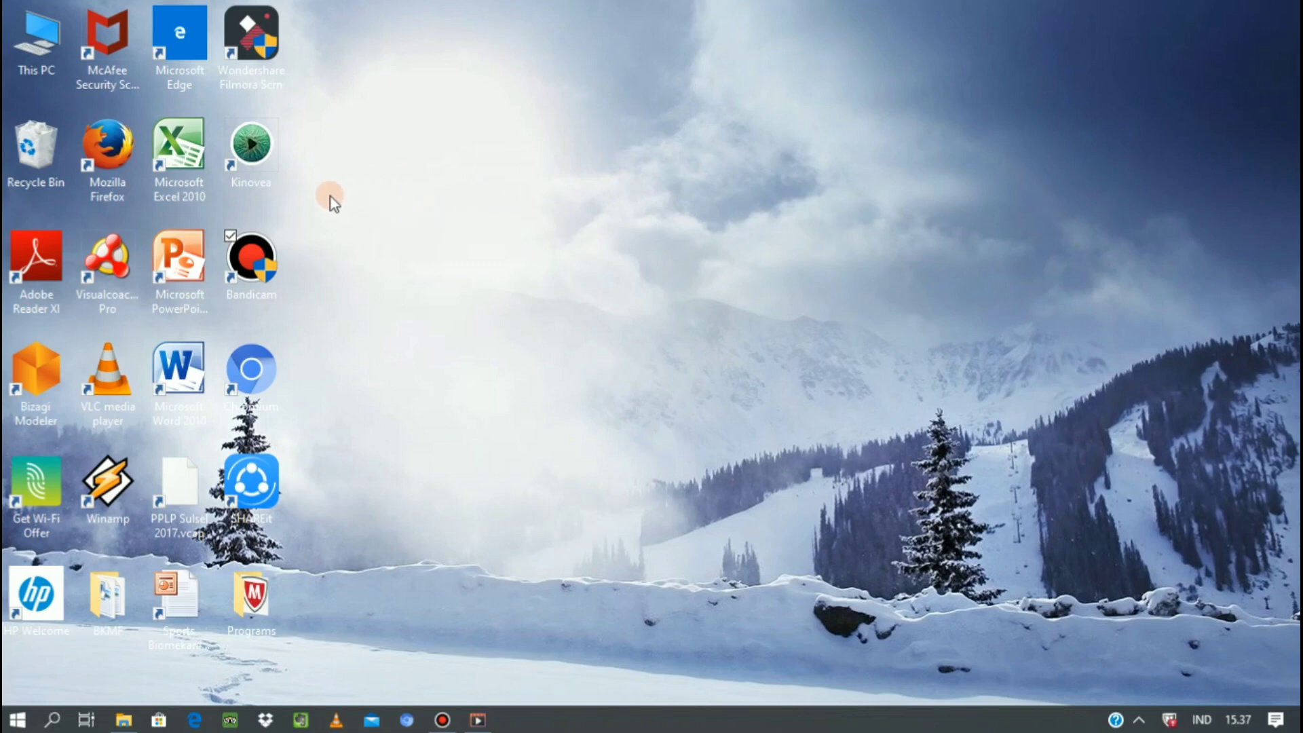
# Launch Kinovea and set up two side-by-side playback screens.
pyautogui.doubleClick(264, 163)
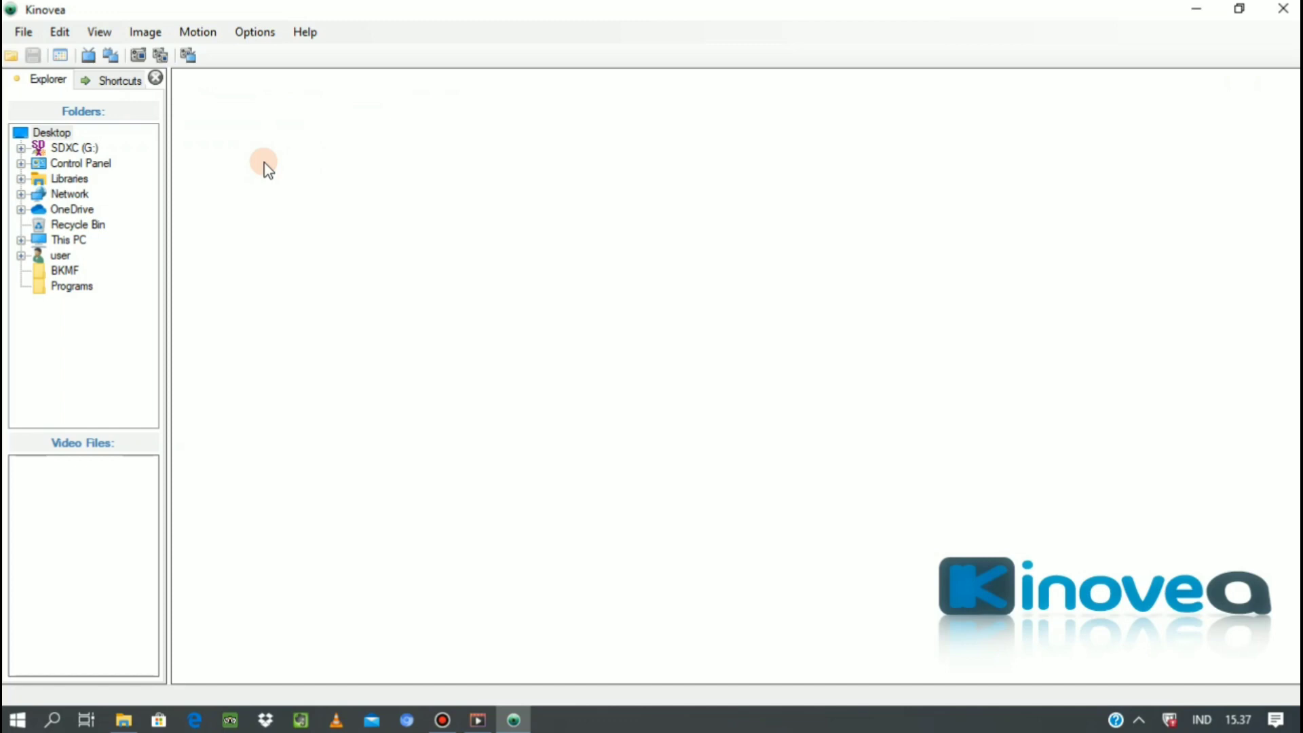
pyautogui.click(112, 55)
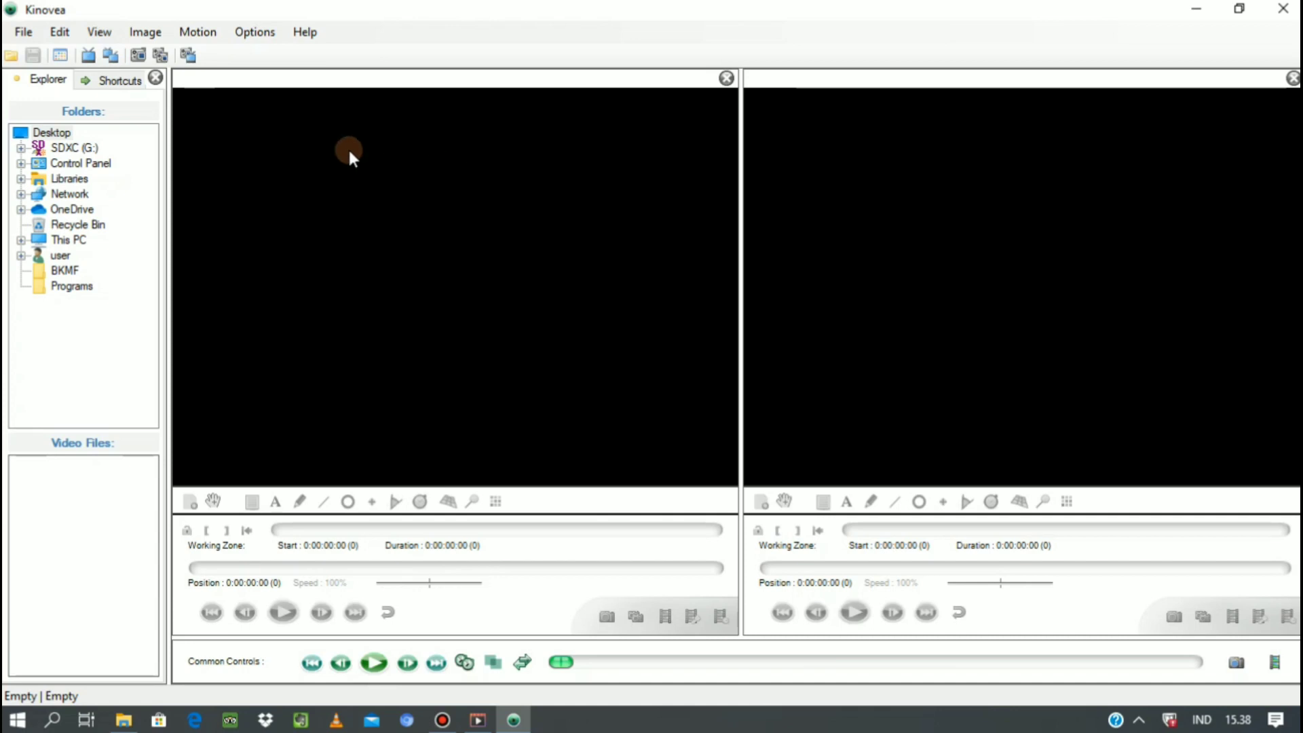
# Load the video VID_20200214_163442 from the DATA (E:) drive into the first playback screen.
pyautogui.click(25, 30)
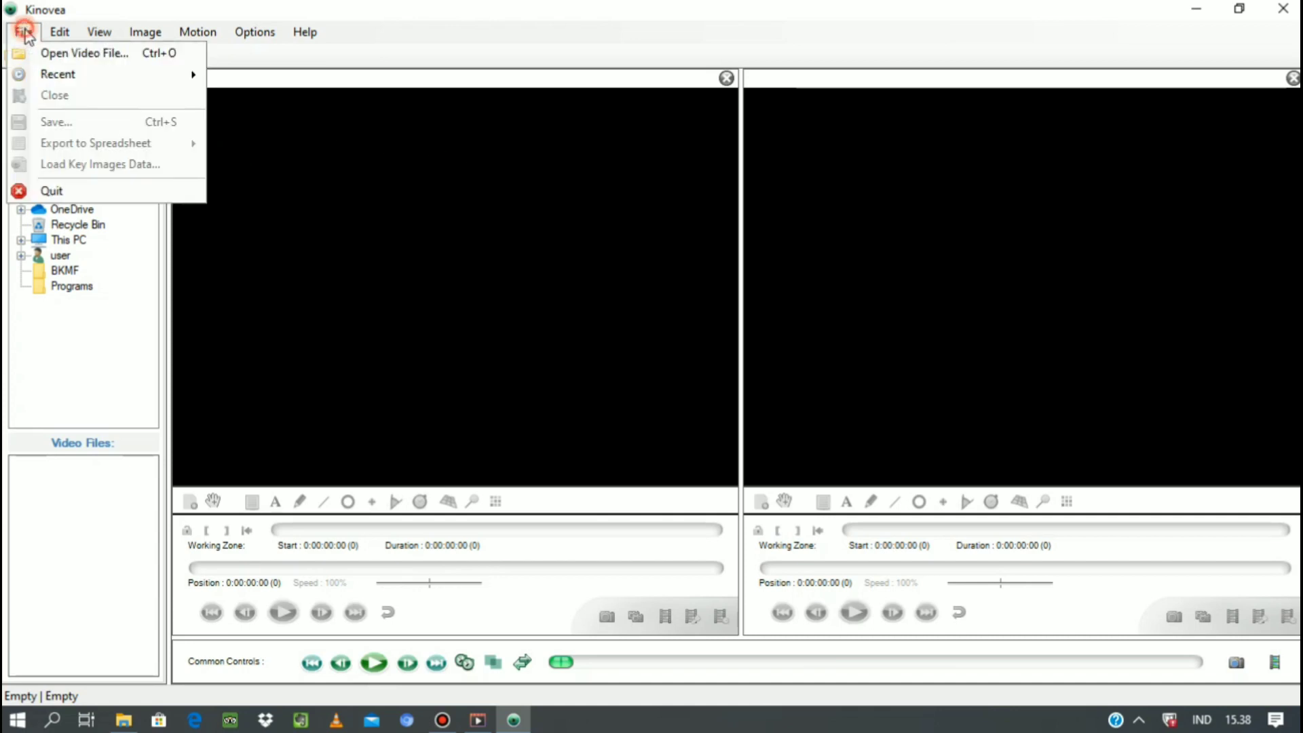
pyautogui.click(86, 55)
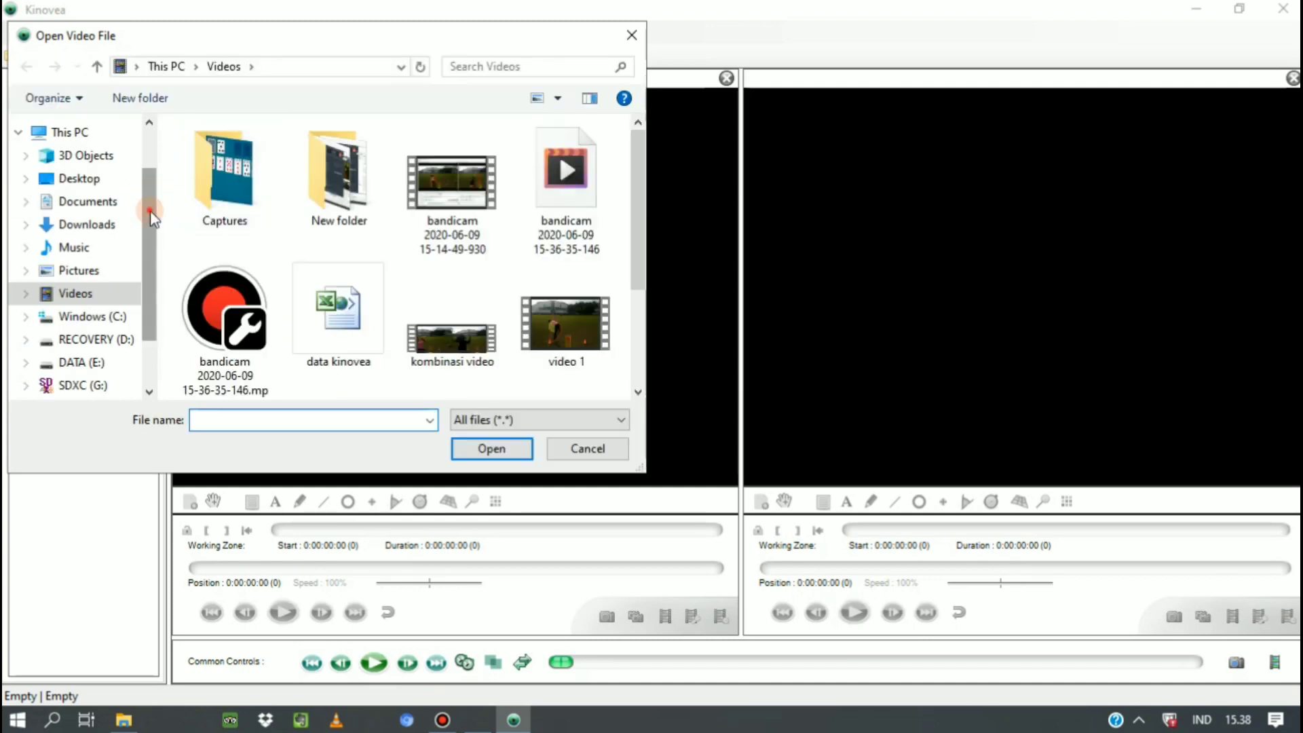
pyautogui.moveTo(152, 216); pyautogui.dragTo(152, 256)
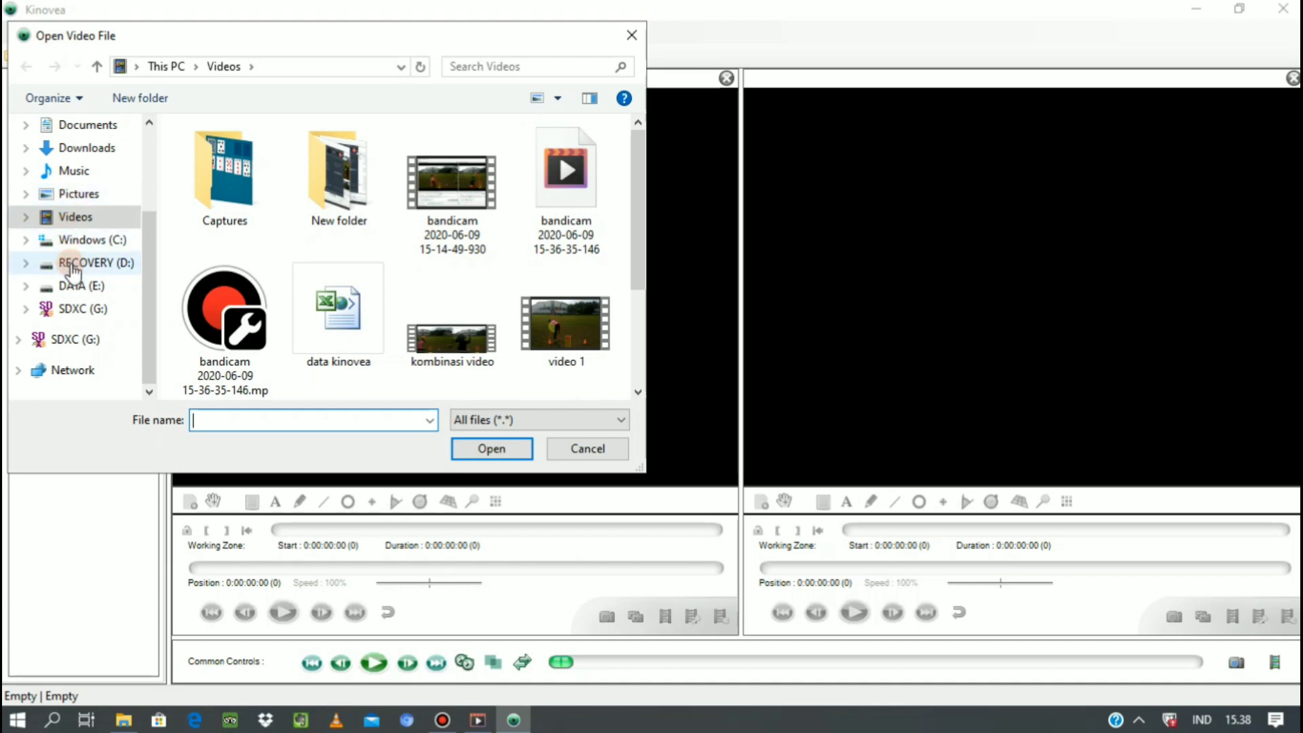
pyautogui.click(75, 285)
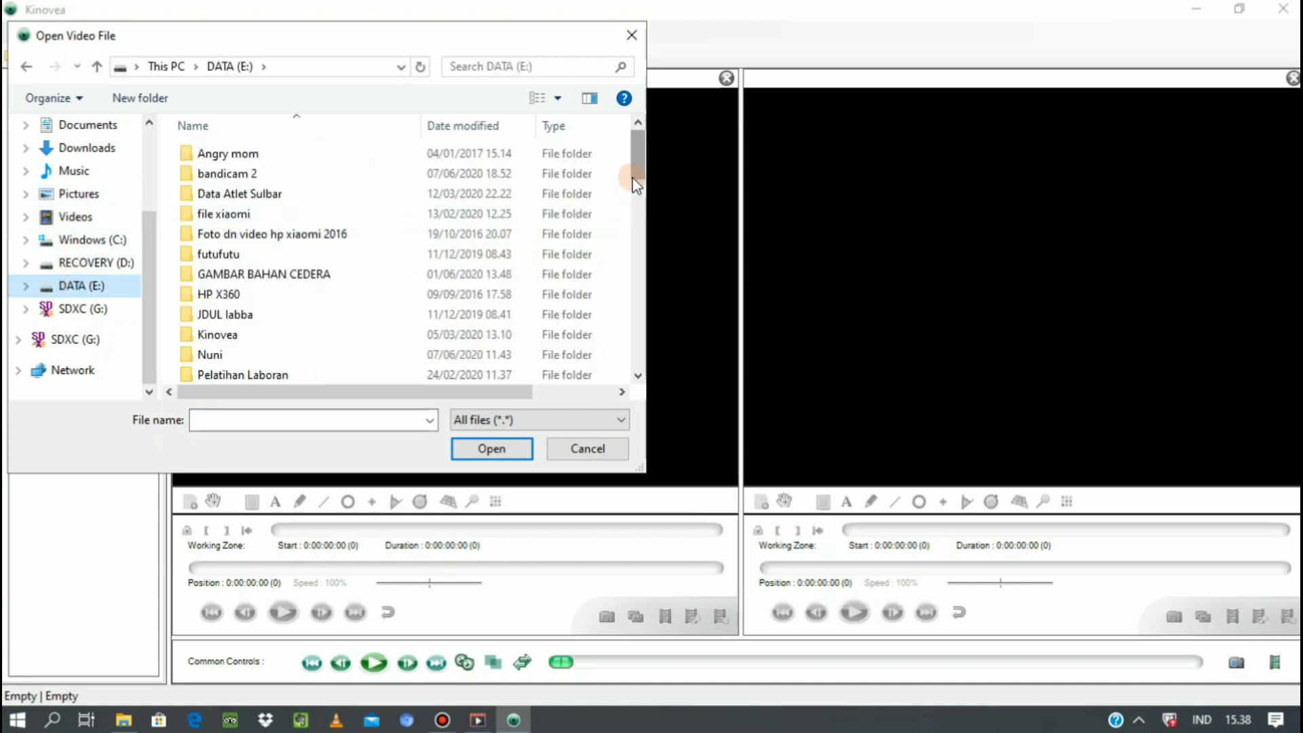
pyautogui.scroll(-10, 633, 332)
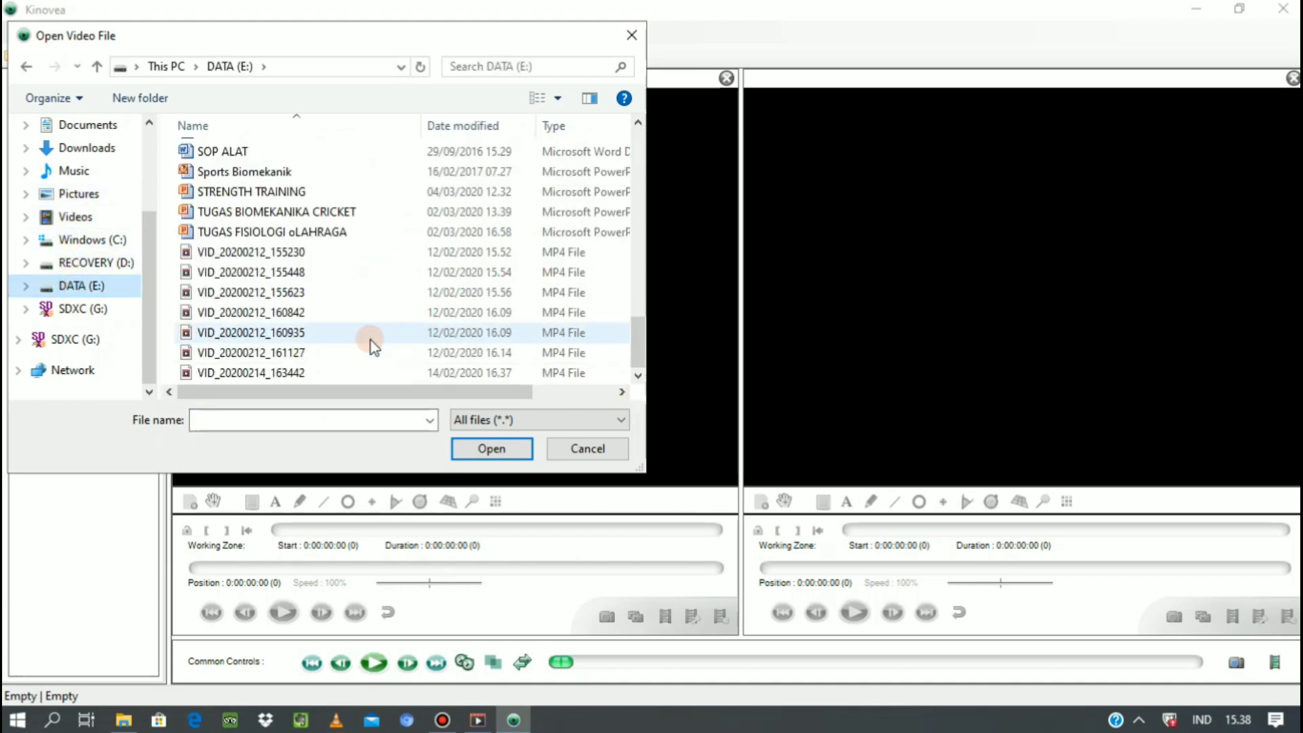
pyautogui.click(309, 372)
pyautogui.doubleClick(310, 372)
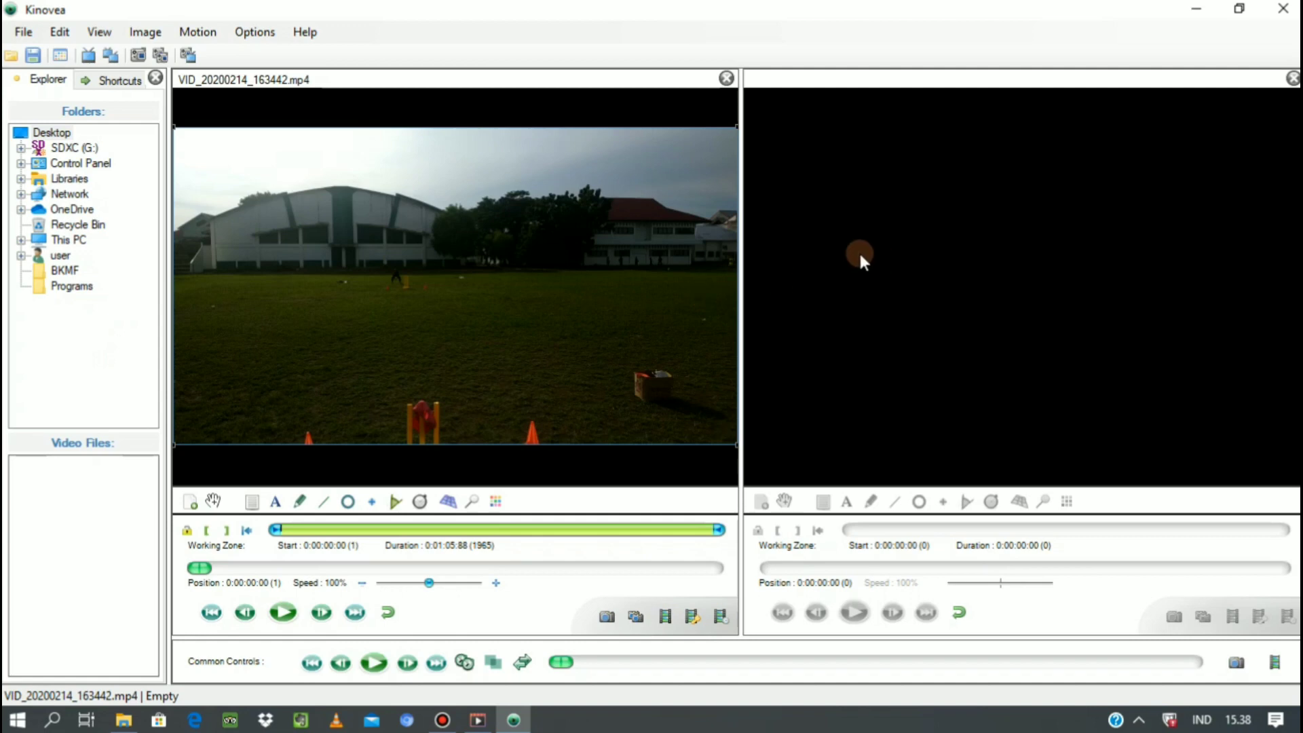
# Load the same video, VID_20200214_163442, into the empty second playback screen.
pyautogui.click(934, 292)
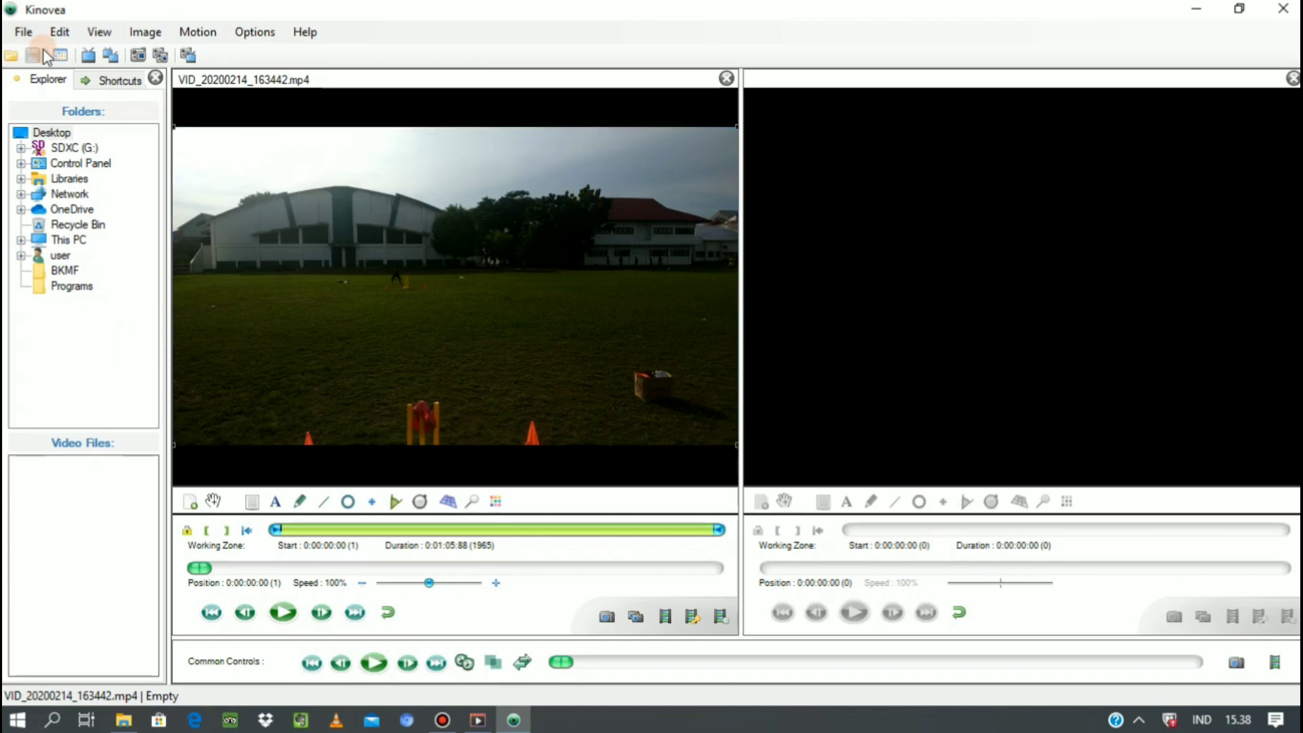
pyautogui.click(27, 38)
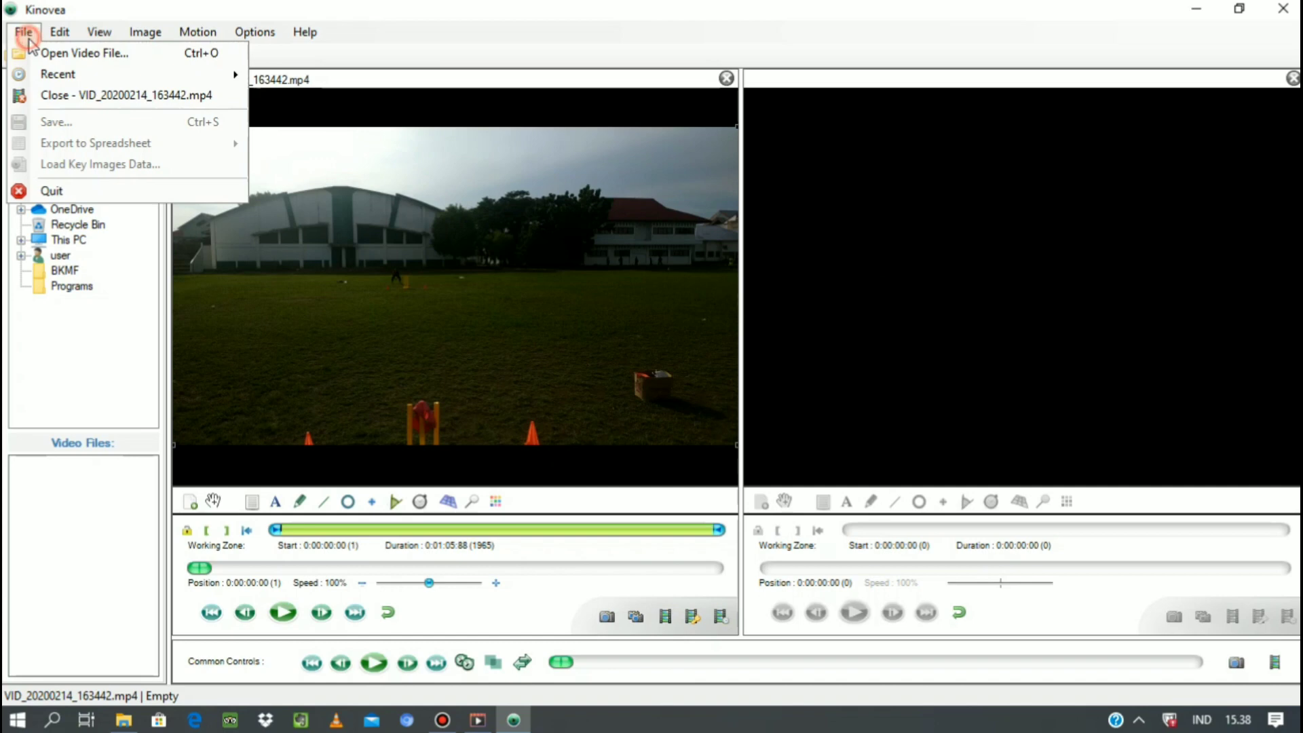
pyautogui.click(84, 54)
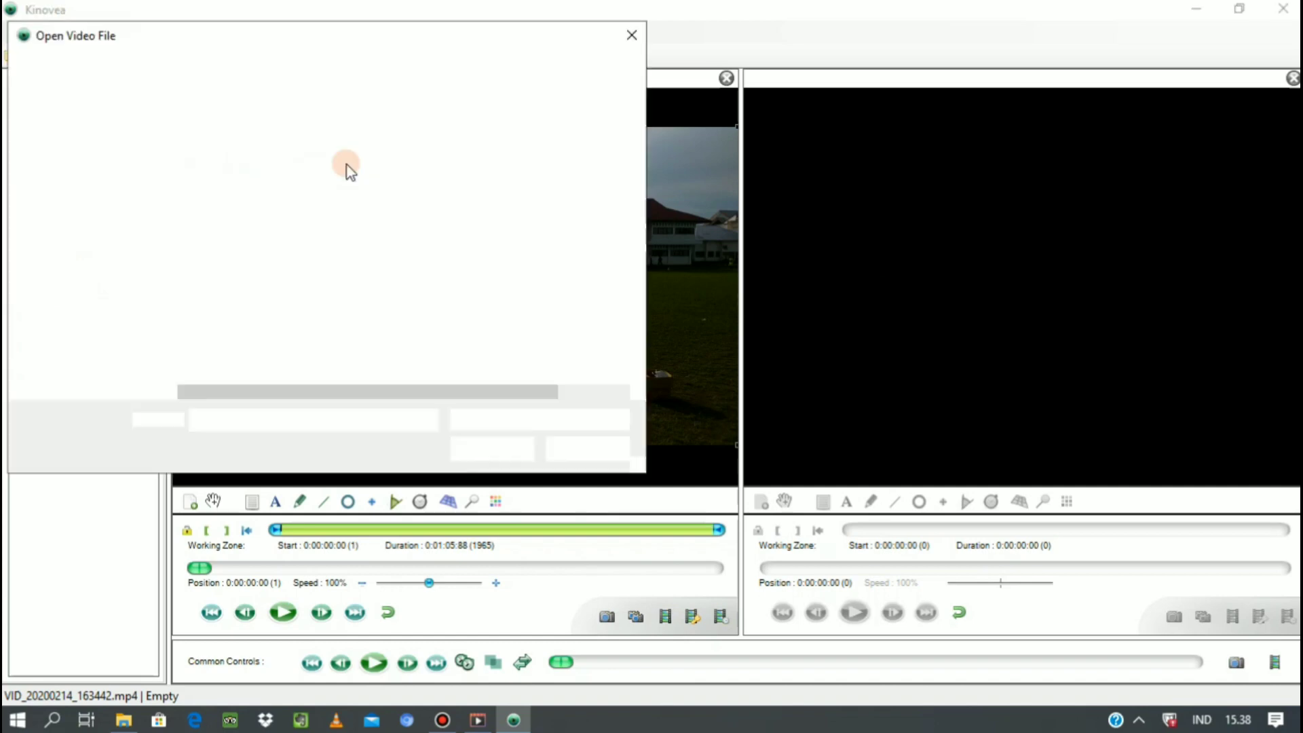
pyautogui.scroll(-1, 148, 275)
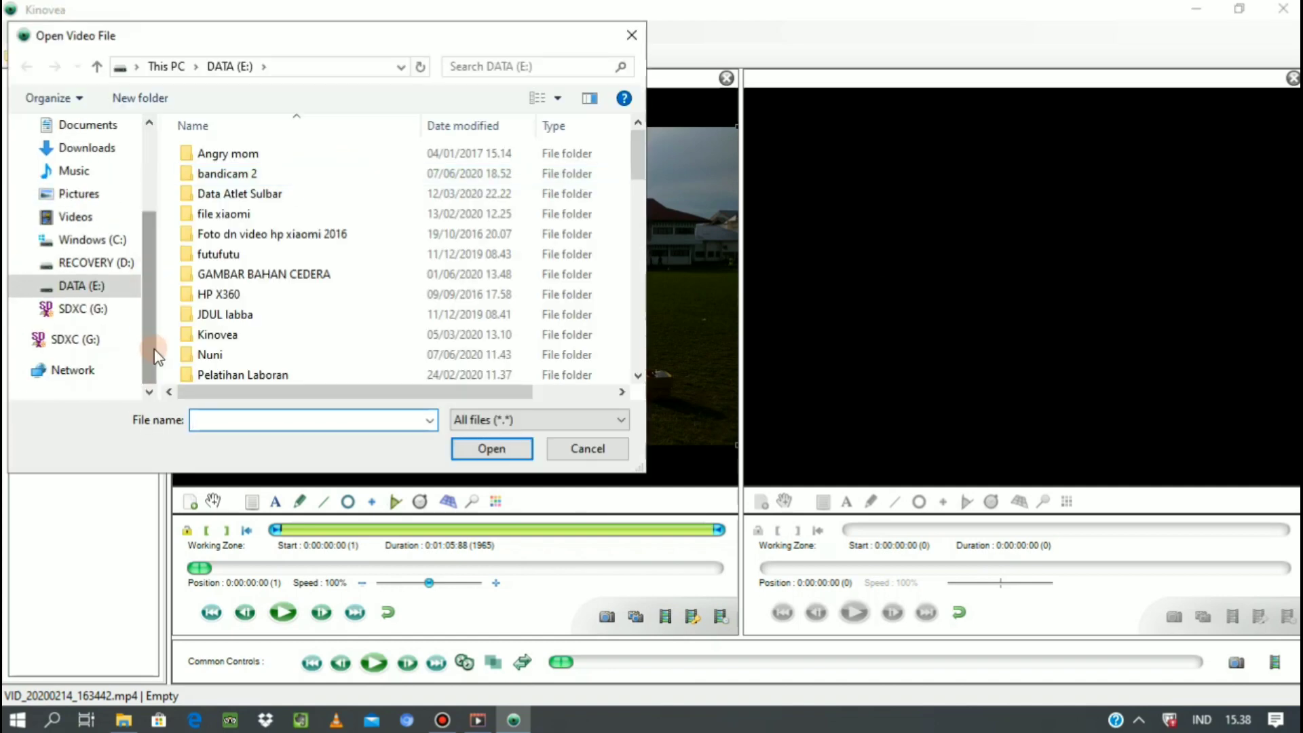
pyautogui.moveTo(642, 163); pyautogui.dragTo(642, 336)
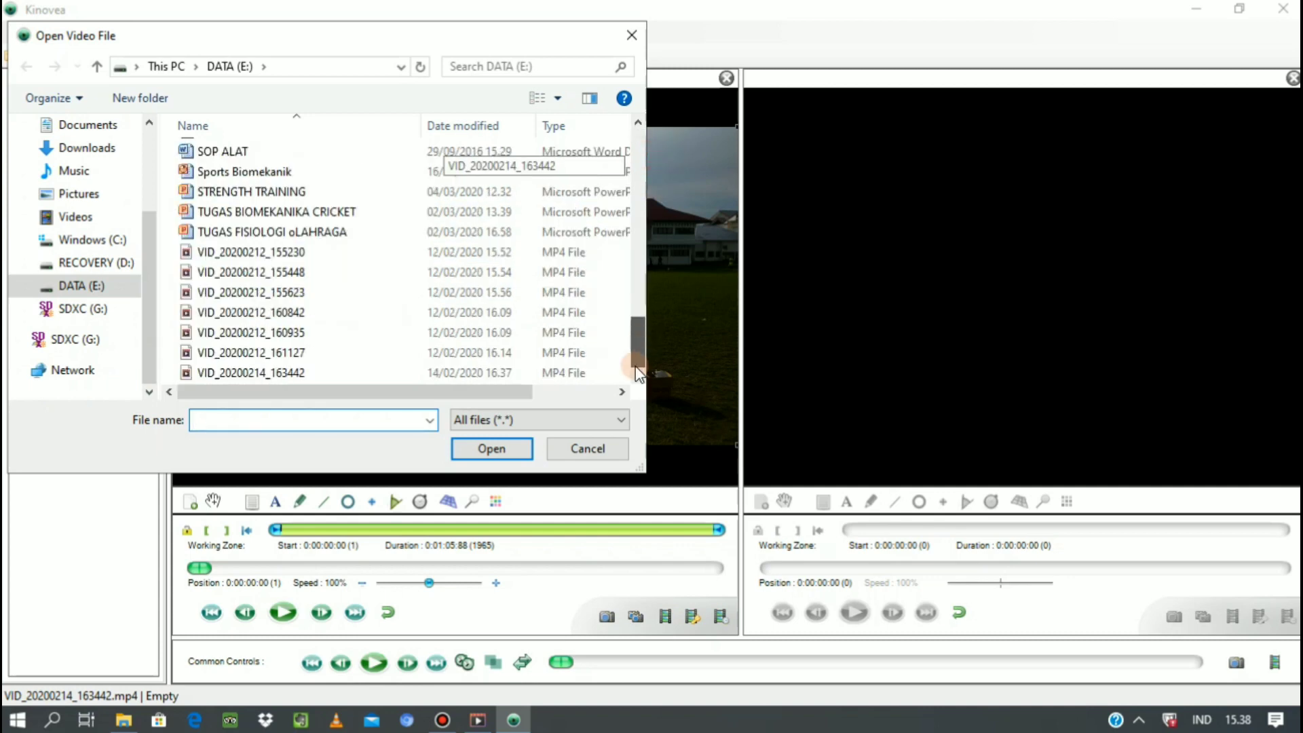
pyautogui.click(312, 372)
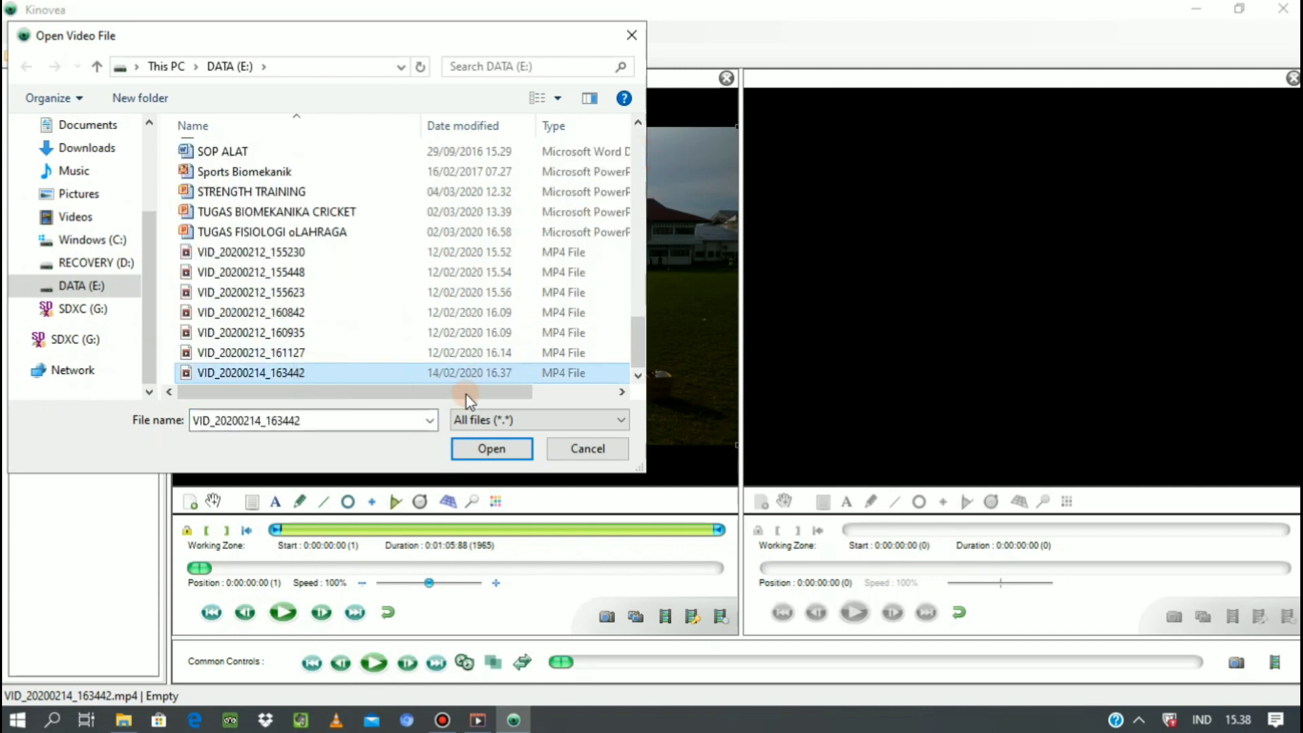
pyautogui.click(492, 449)
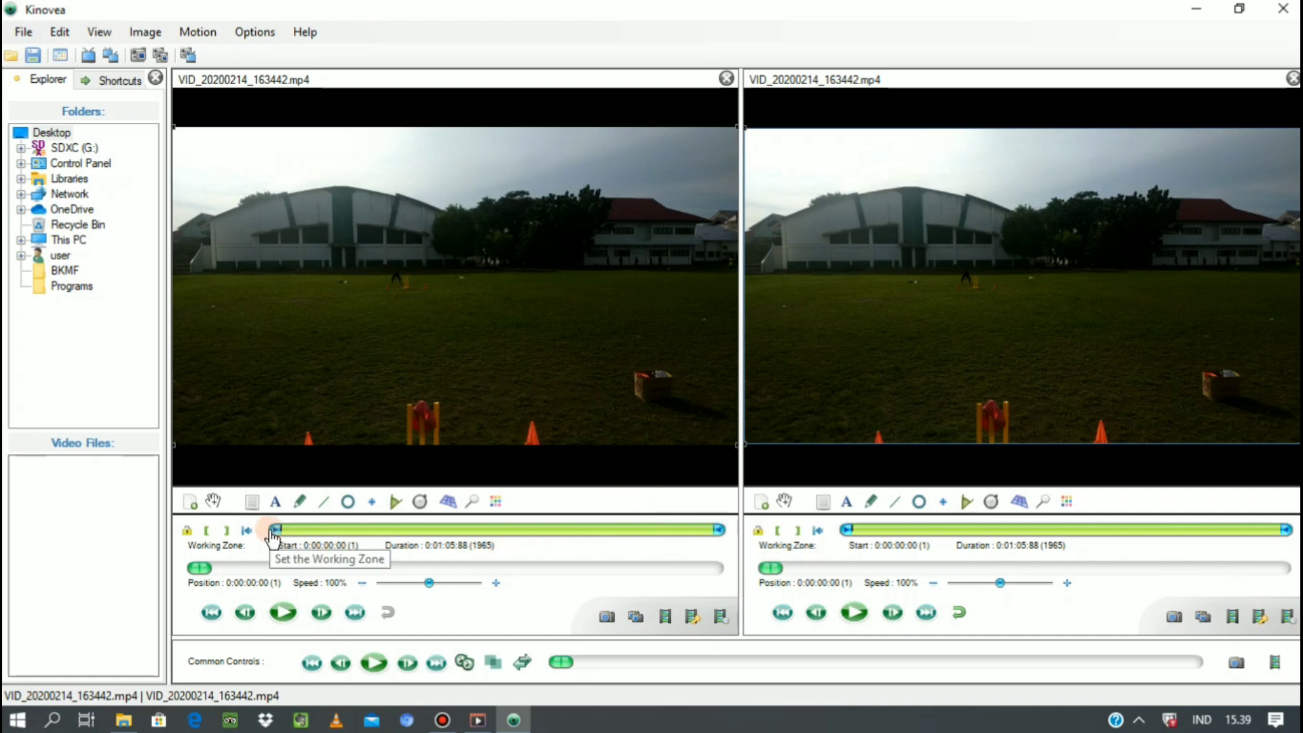
# Trim the first video's working zone to start at 0:00:30:30 and last 0:00:04:11, previewing both videos at 30% speed.
pyautogui.moveTo(271, 532); pyautogui.dragTo(456, 535)
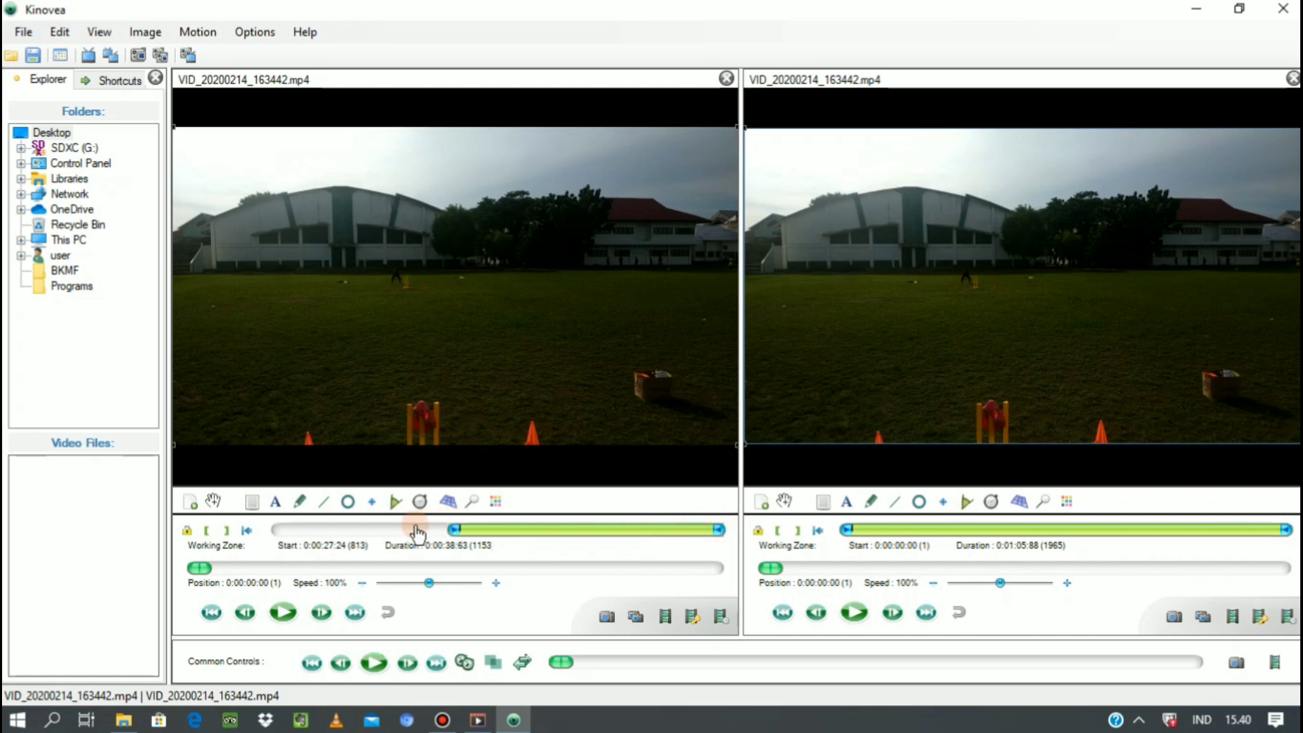
pyautogui.click(226, 530)
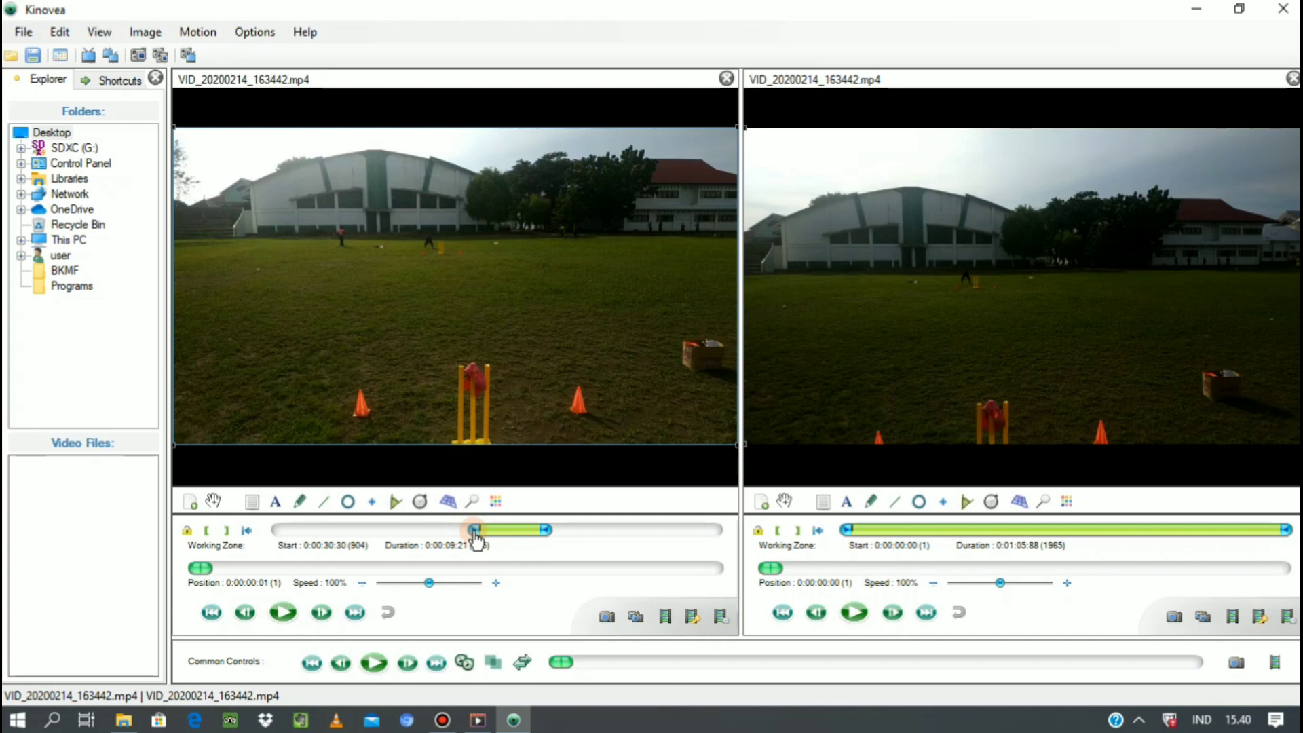
pyautogui.click(366, 663)
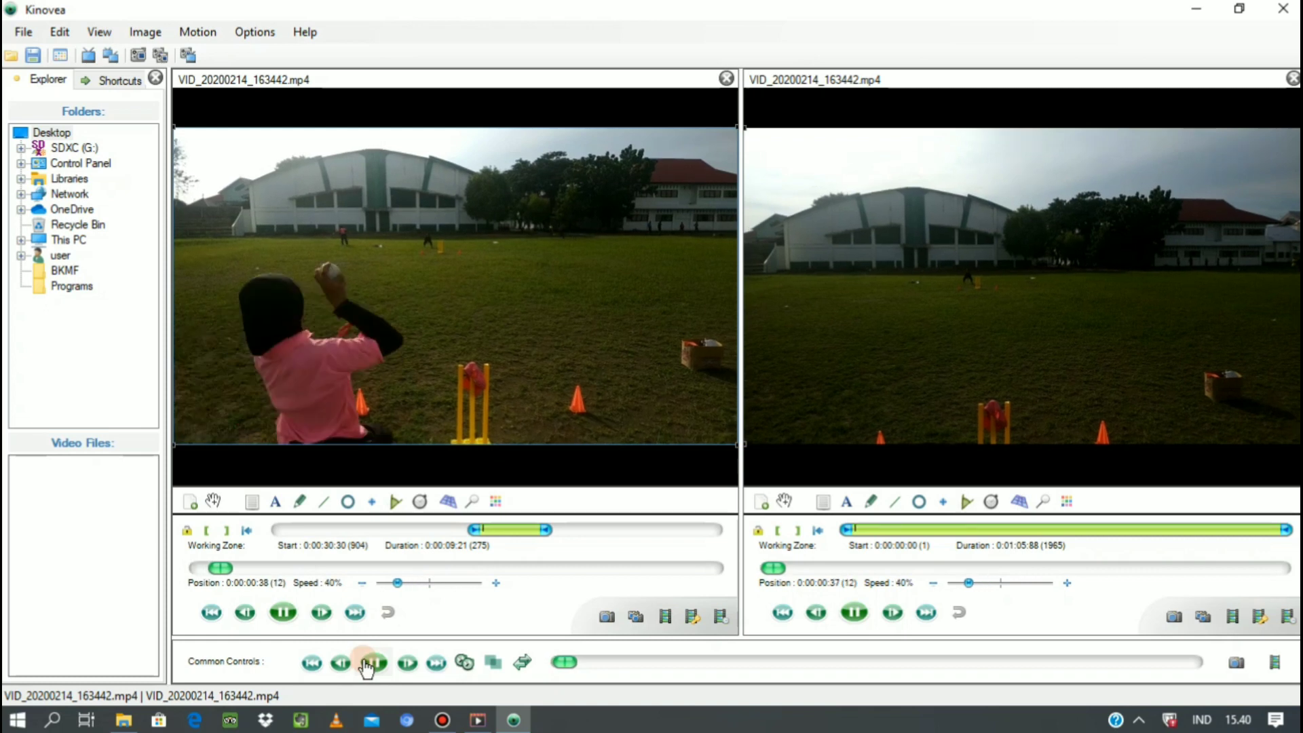
pyautogui.click(365, 664)
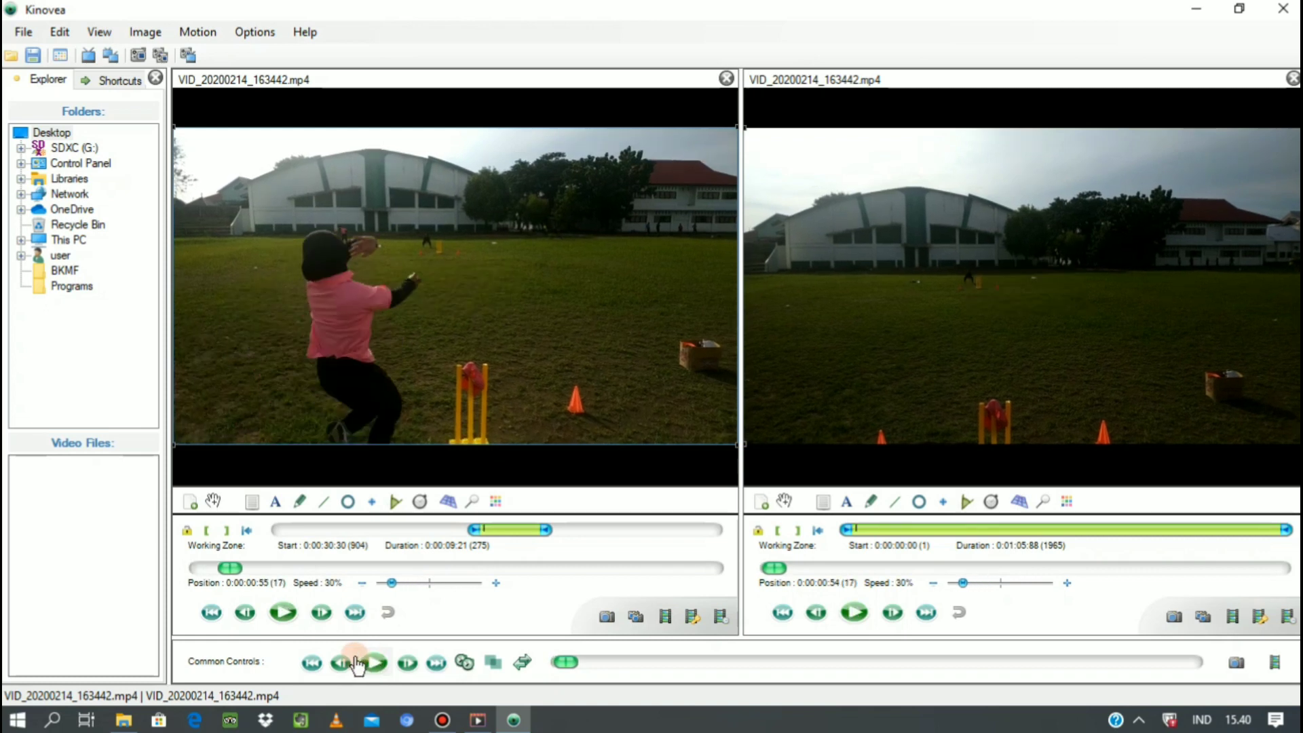
pyautogui.moveTo(547, 530); pyautogui.dragTo(514, 533)
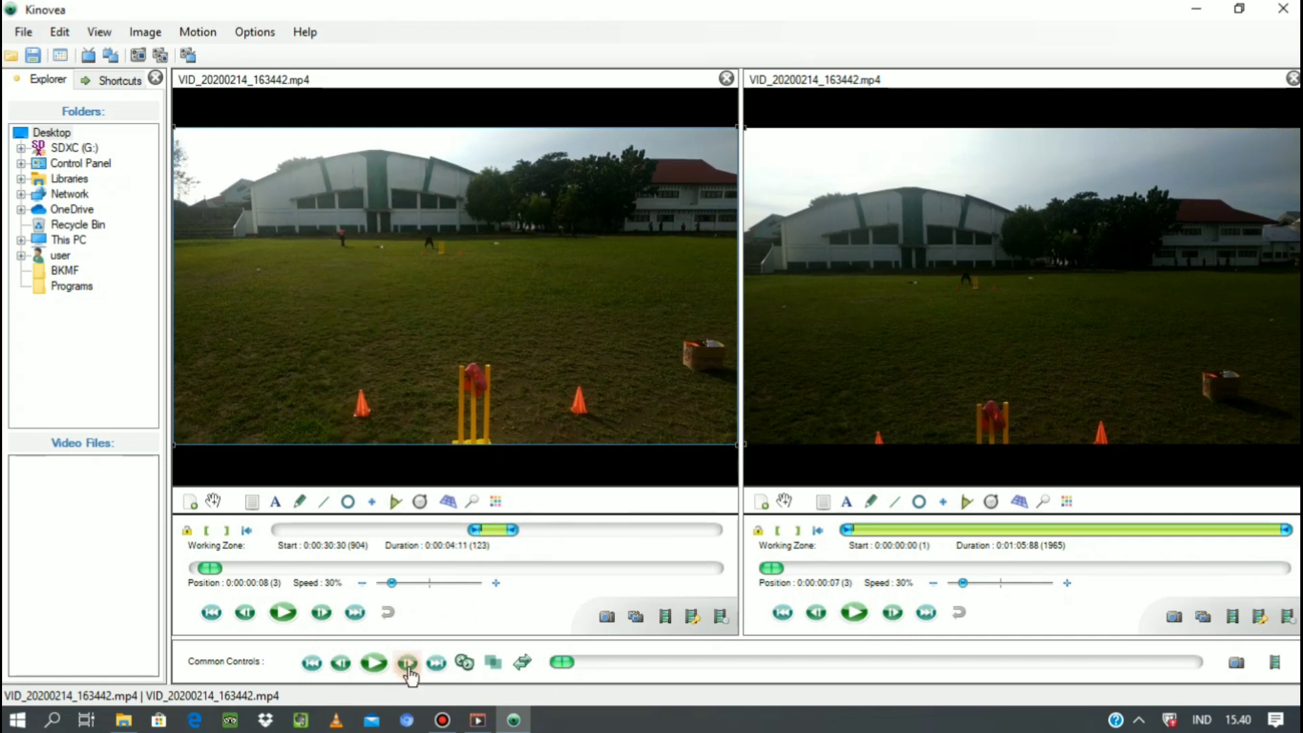
# Advance both videos frame by frame to the raised ball and start the first video's working zone there, at 0:00:30:68.
pyautogui.click(408, 663)
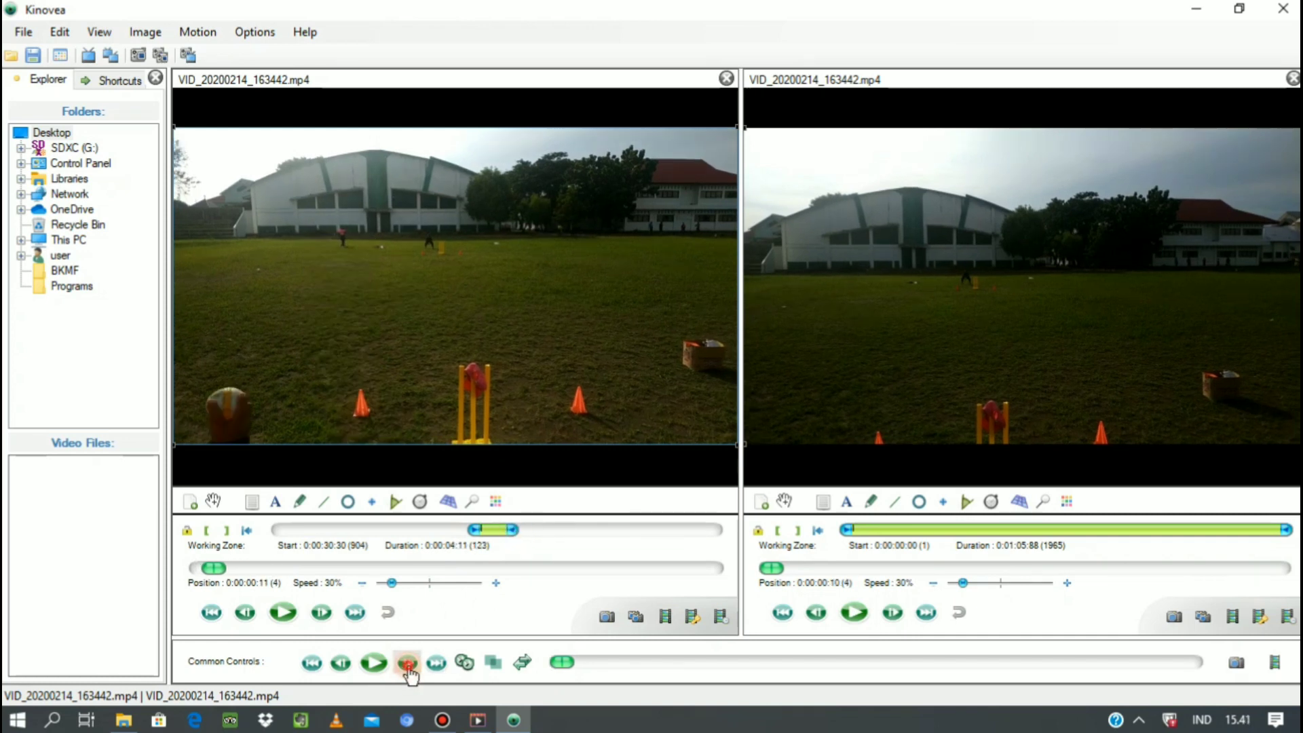
pyautogui.click(408, 663)
pyautogui.click(408, 663)
pyautogui.click(408, 663)
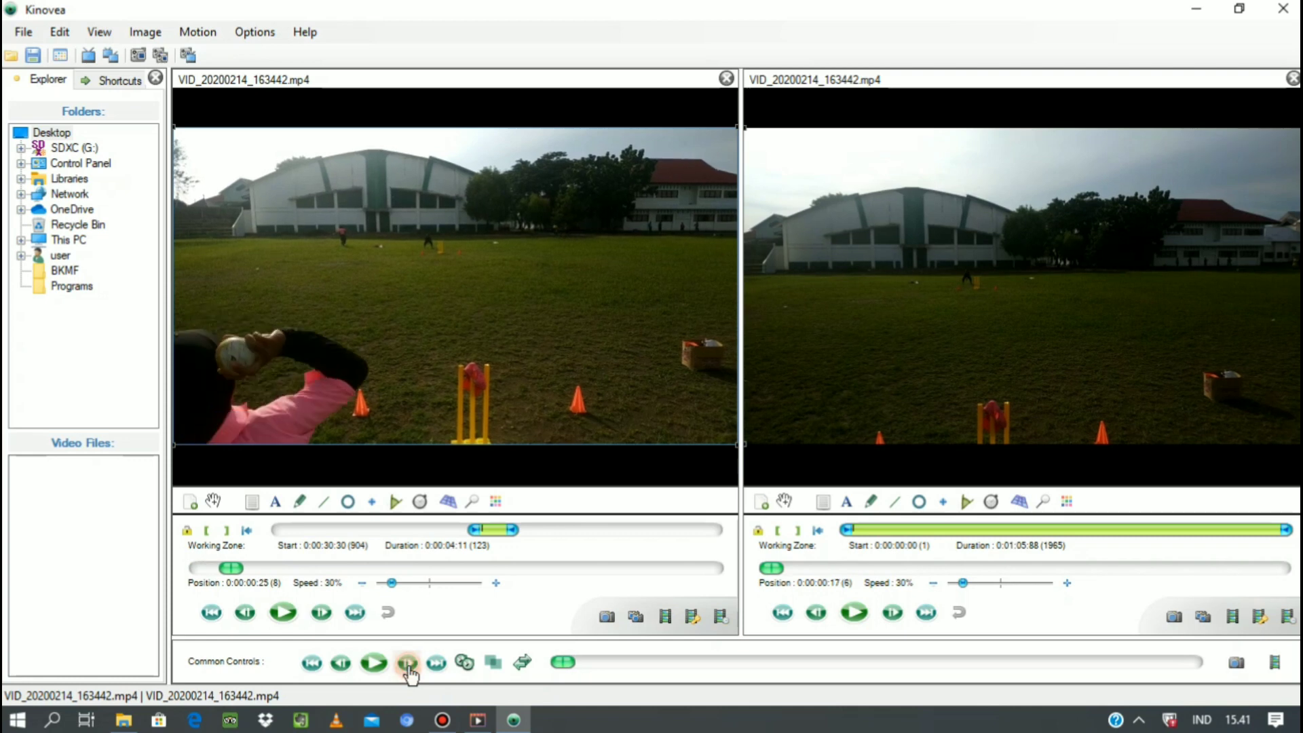
pyautogui.click(408, 663)
pyautogui.click(408, 663)
pyautogui.click(408, 664)
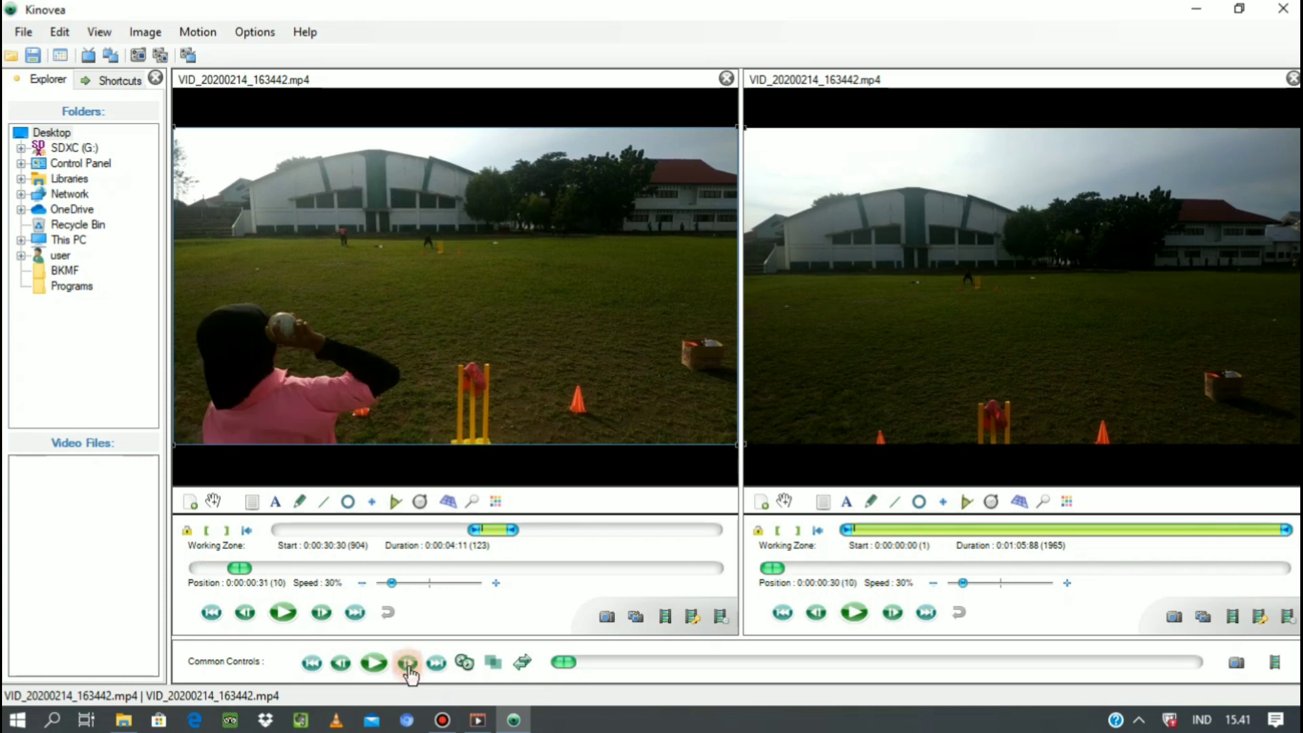
pyautogui.click(408, 663)
pyautogui.click(408, 663)
pyautogui.click(408, 664)
pyautogui.click(408, 664)
pyautogui.click(408, 664)
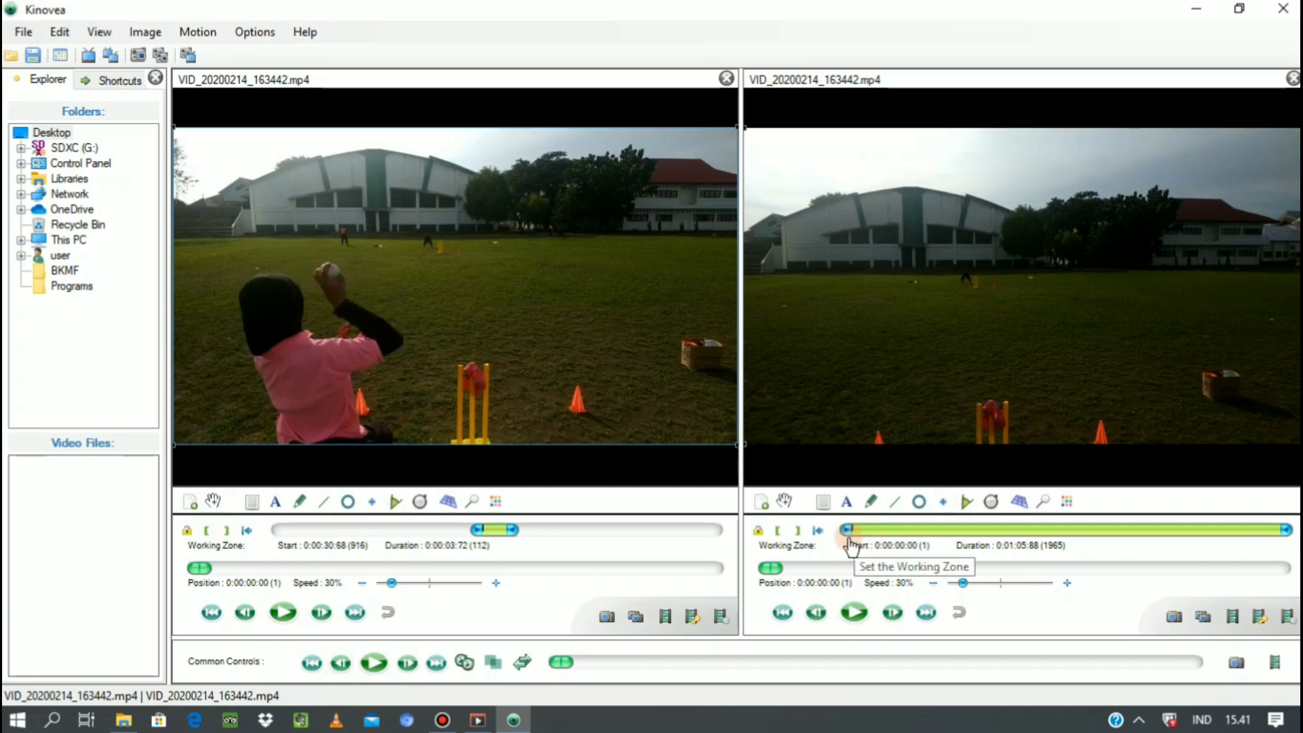
# Trim the second video's working zone to start at the black-clad thrower's raised ball, 0:00:36:30, and last 0:00:02:67.
pyautogui.moveTo(846, 529); pyautogui.dragTo(1054, 531)
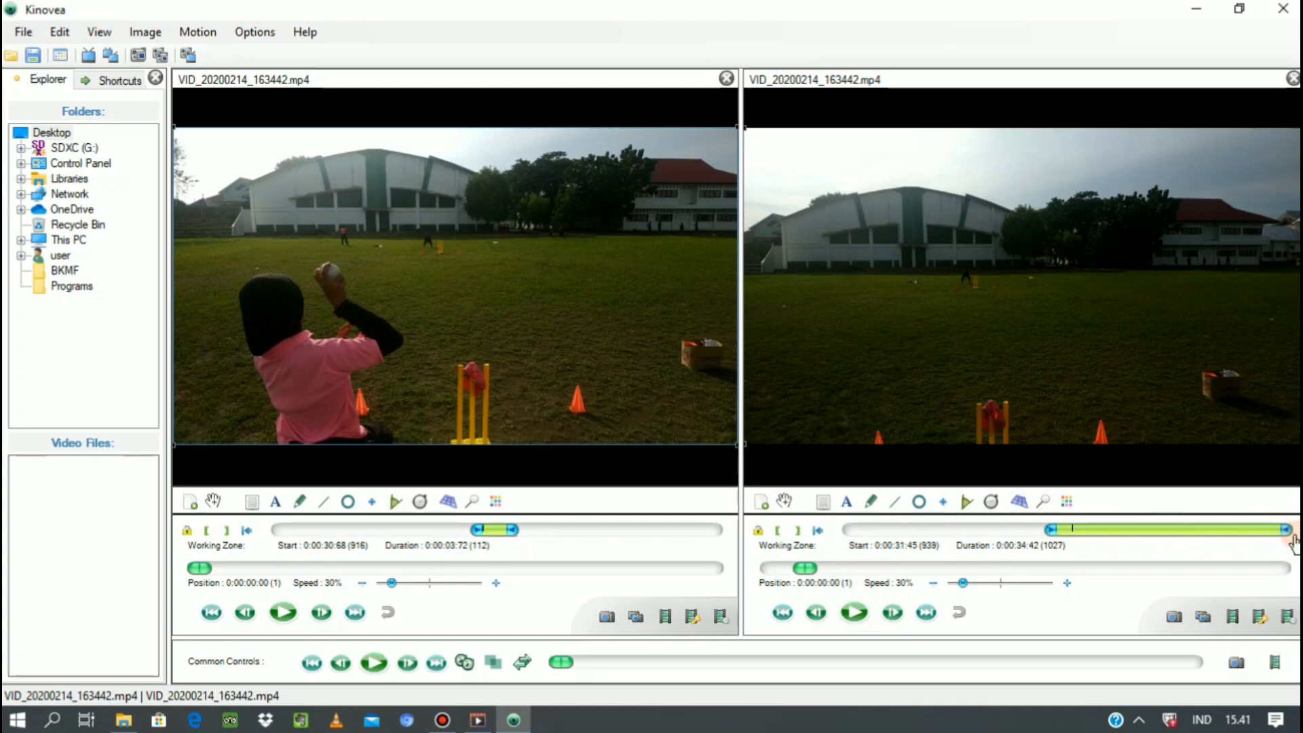
pyautogui.moveTo(1287, 530); pyautogui.dragTo(1091, 530)
pyautogui.click(894, 614)
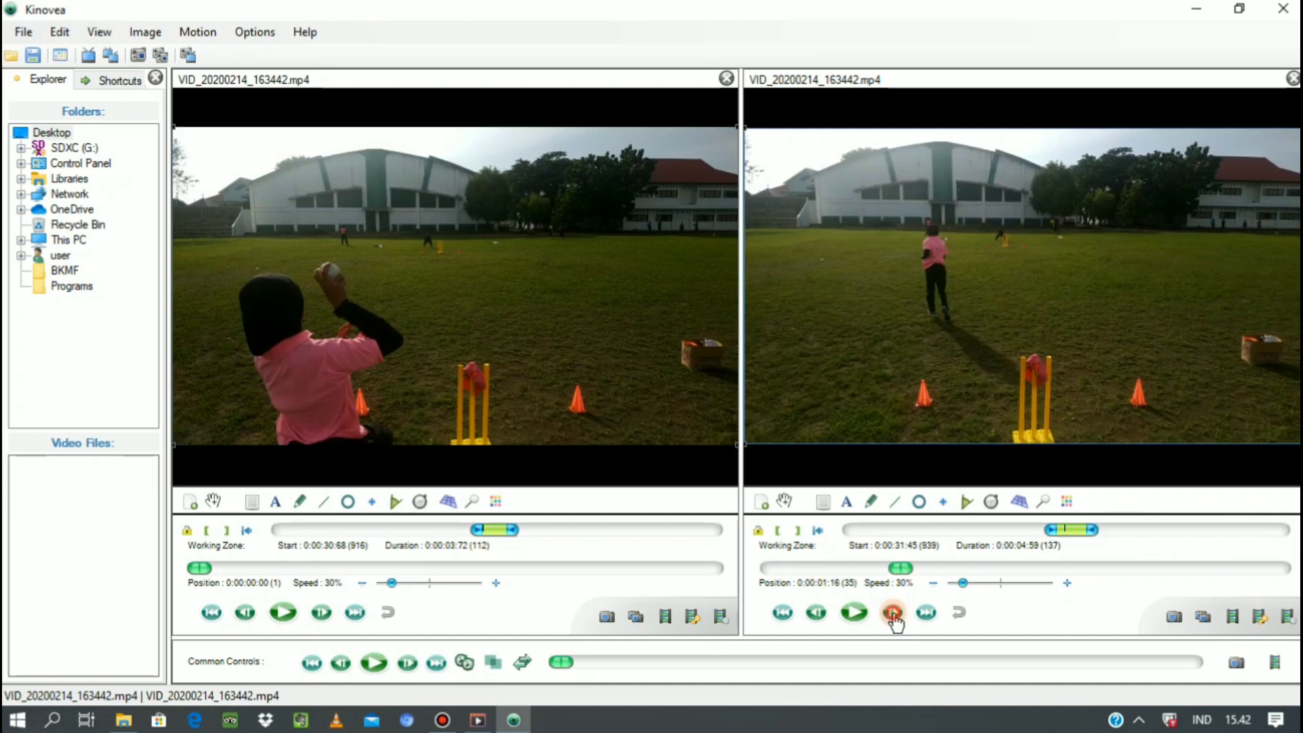
pyautogui.click(894, 615)
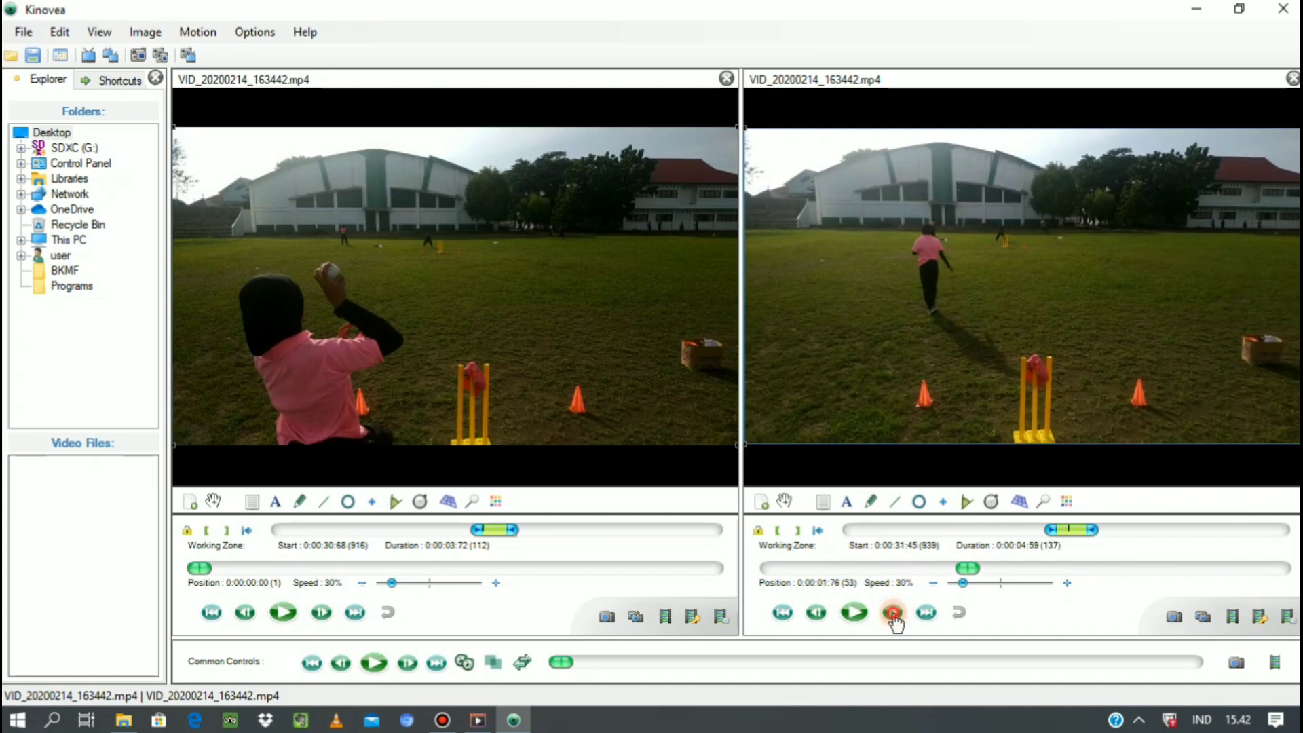
pyautogui.click(894, 614)
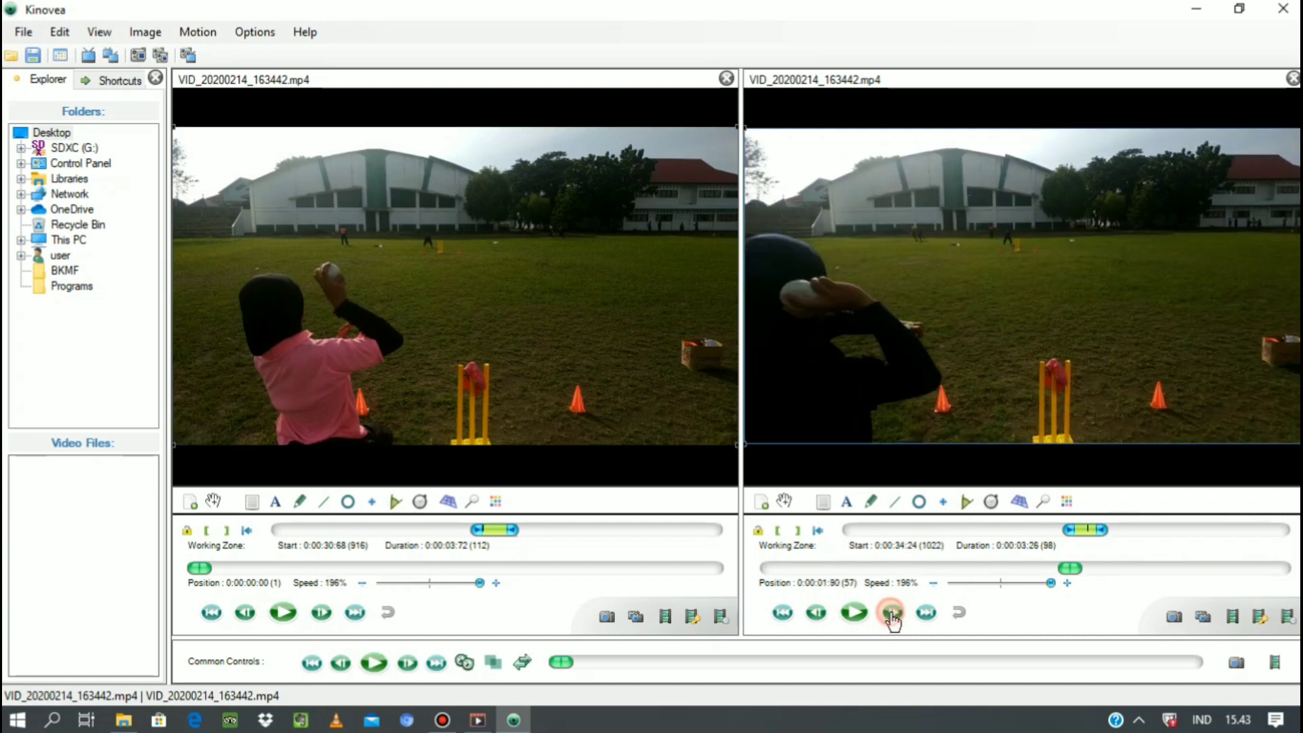
pyautogui.click(894, 614)
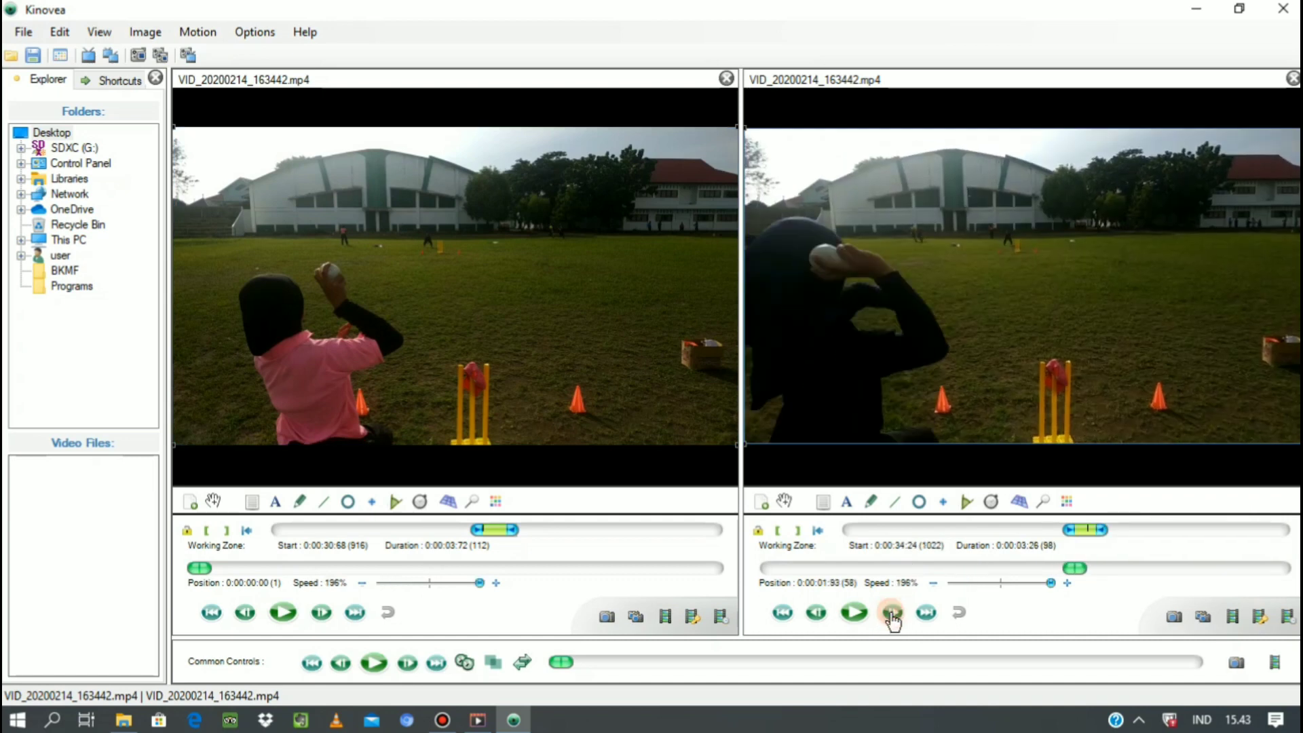
pyautogui.click(894, 615)
pyautogui.click(893, 614)
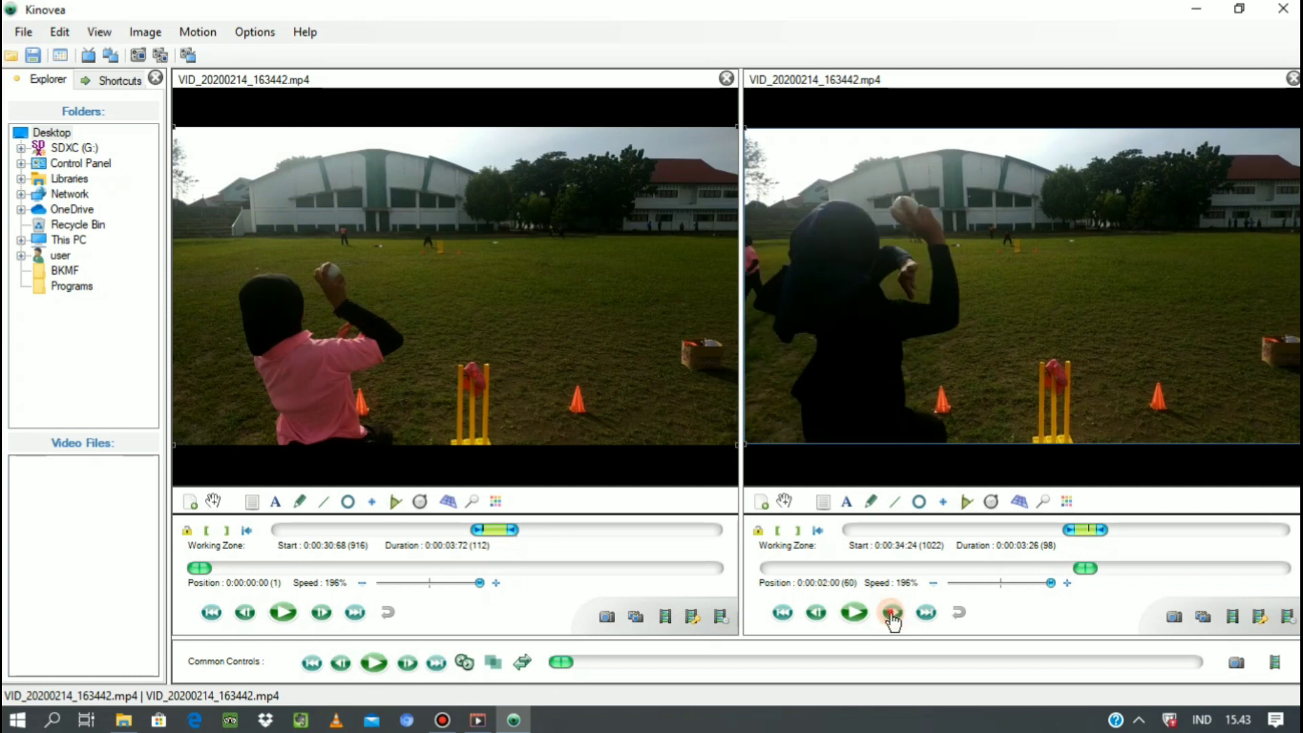
pyautogui.click(894, 614)
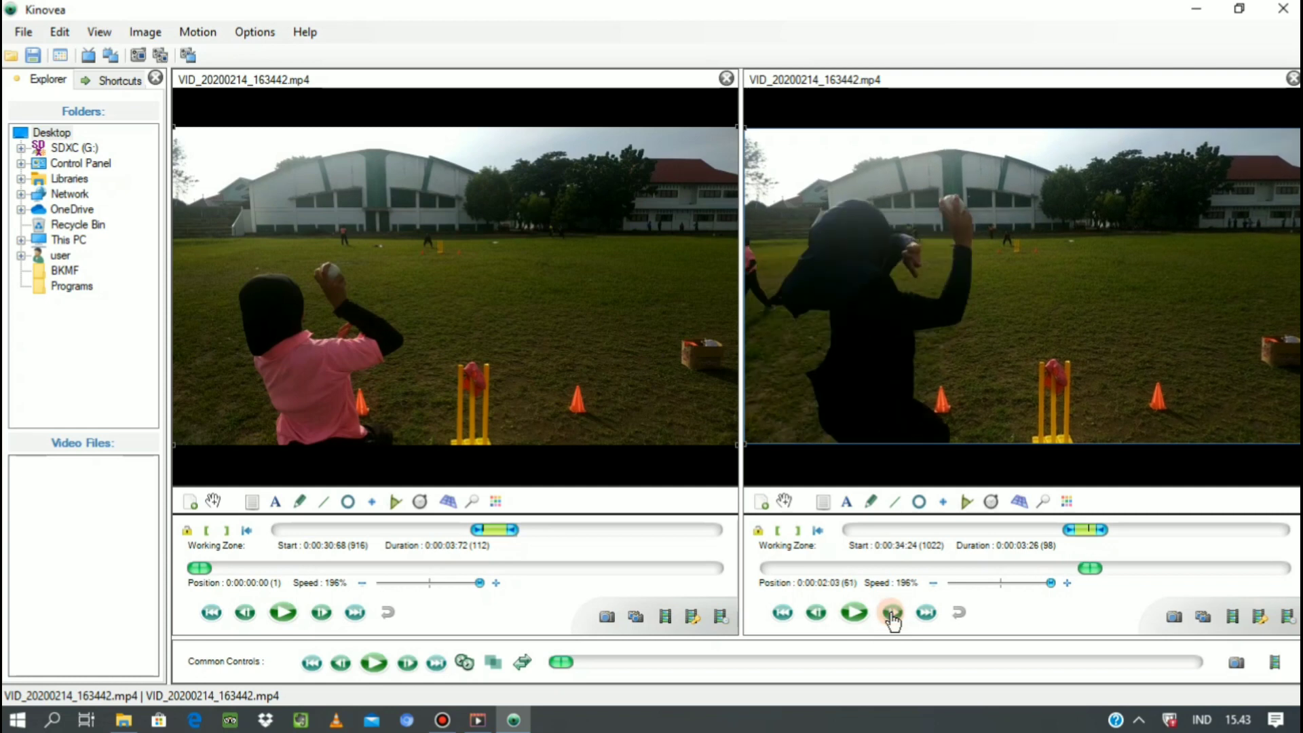
pyautogui.click(780, 538)
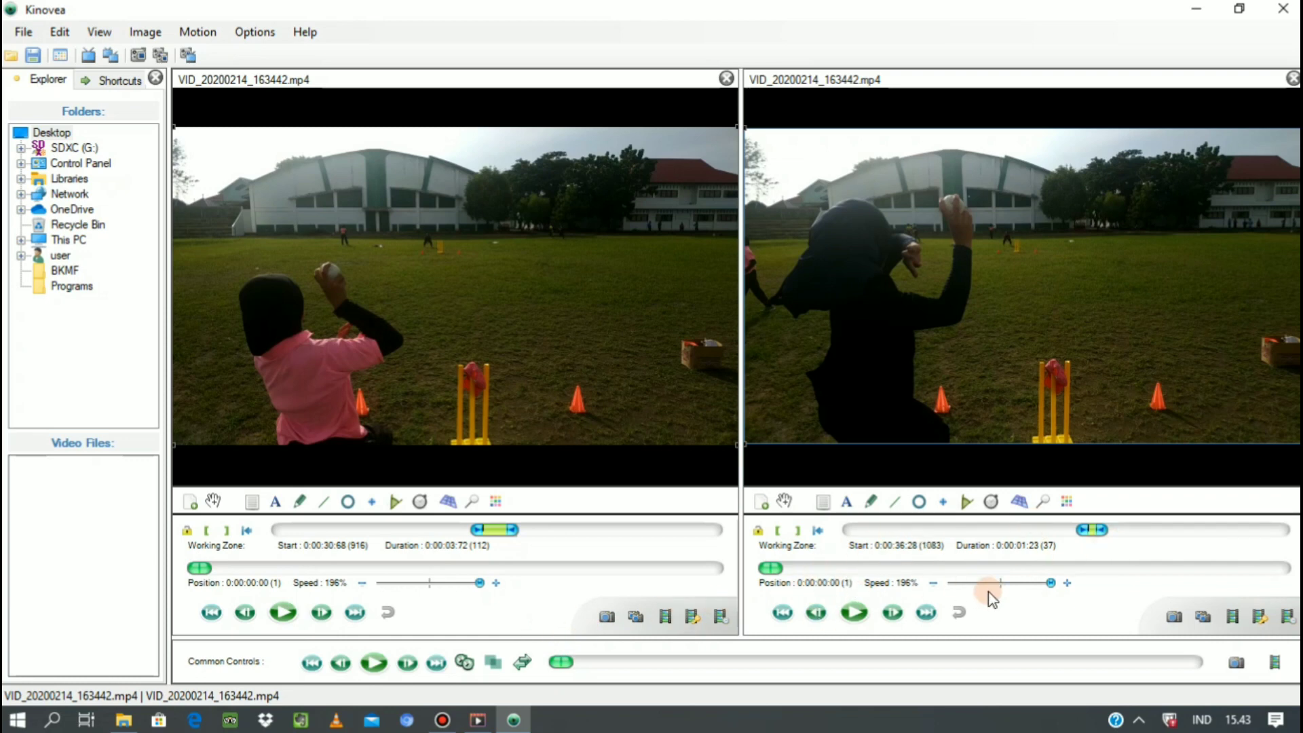
pyautogui.moveTo(1100, 531); pyautogui.dragTo(1114, 541)
# Advance the second video frame by frame past the throw to 0:00:01:47 and end its working zone there, for a duration of 0:00:01:51.
pyautogui.click(893, 613)
pyautogui.click(893, 615)
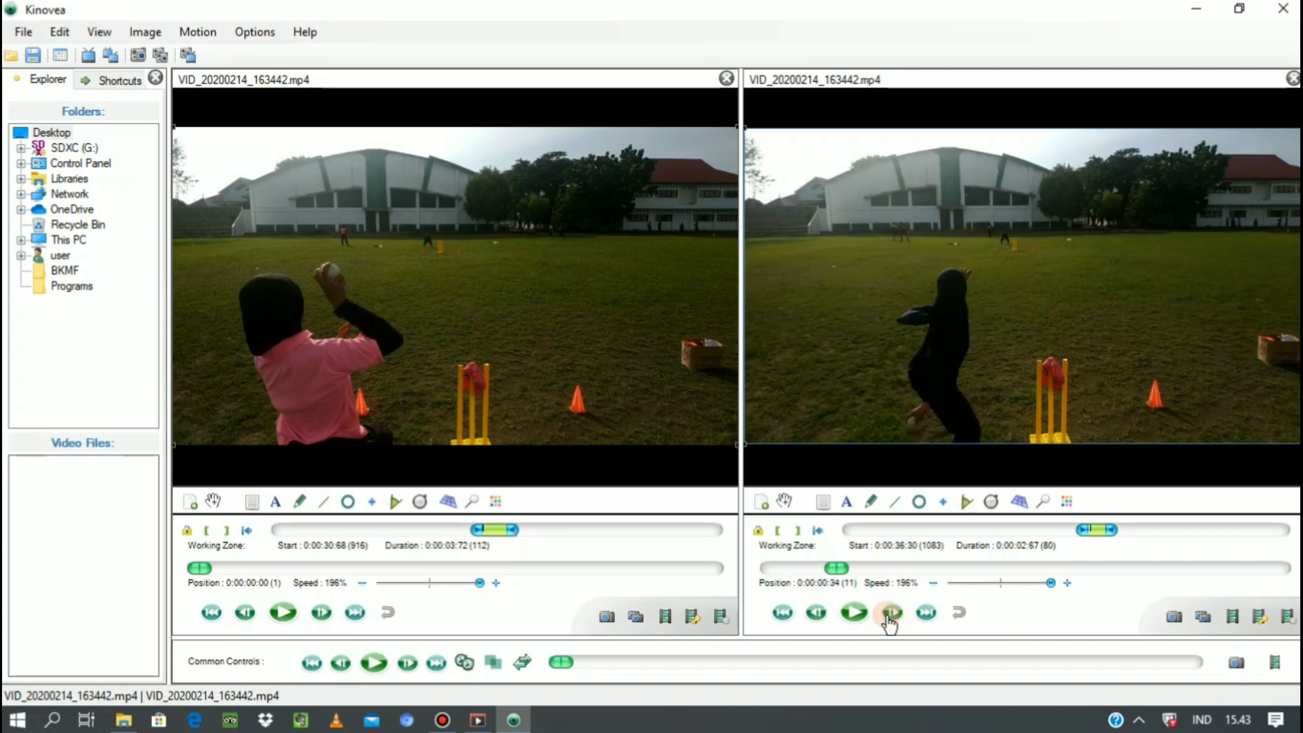
pyautogui.click(887, 615)
pyautogui.click(888, 615)
pyautogui.click(888, 614)
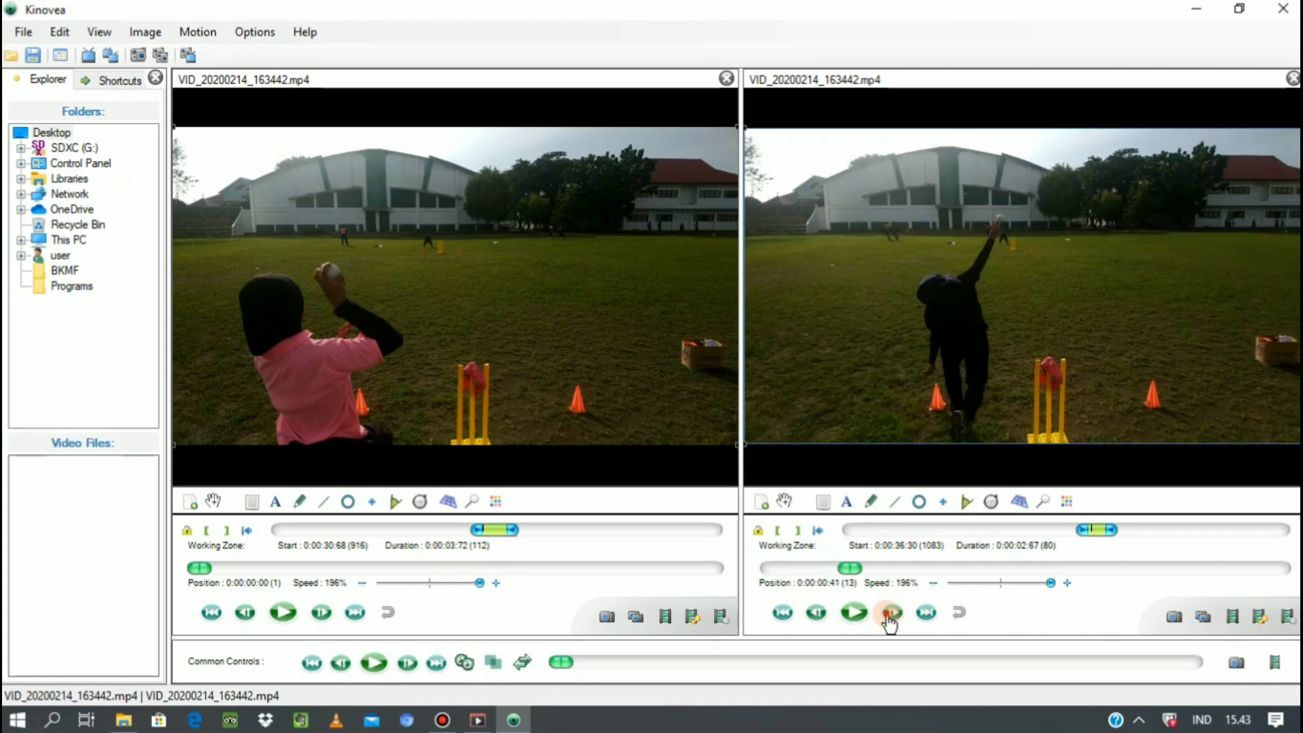
pyautogui.click(888, 615)
pyautogui.click(888, 614)
pyautogui.click(889, 614)
pyautogui.click(889, 613)
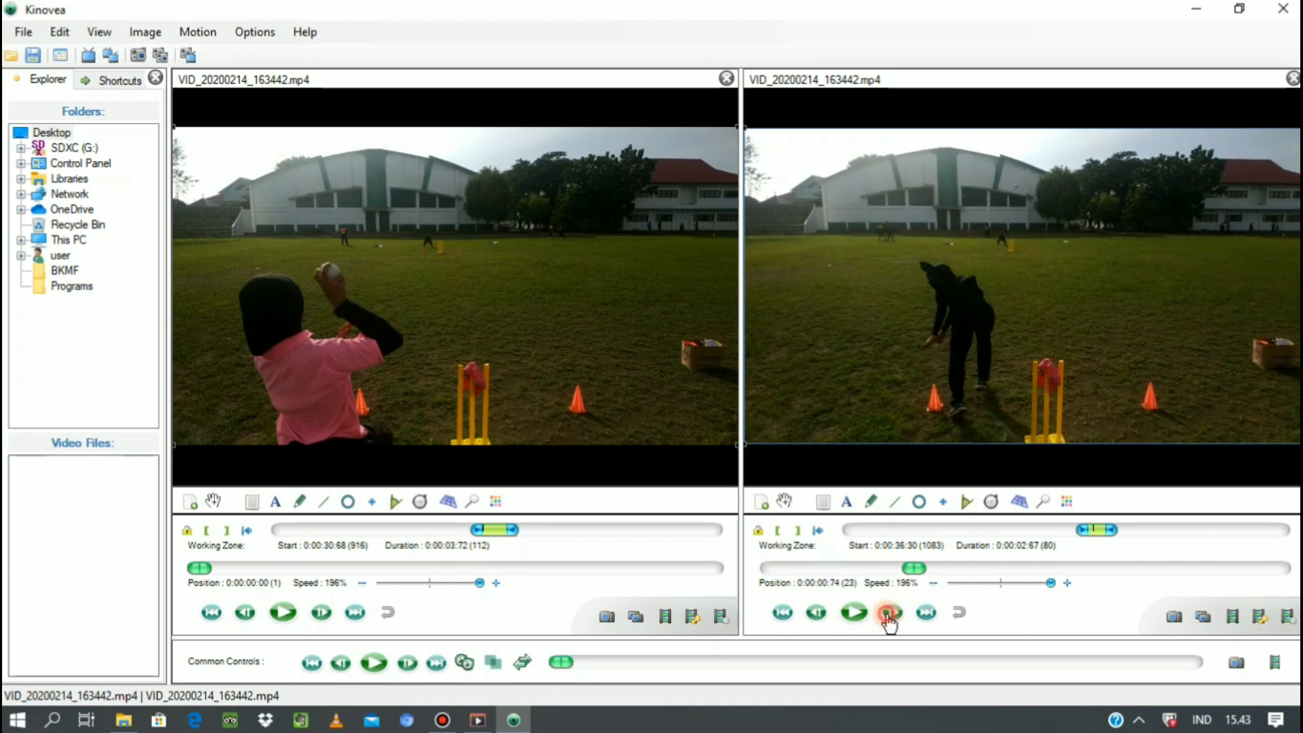
pyautogui.click(890, 613)
pyautogui.click(889, 613)
pyautogui.click(889, 614)
pyautogui.click(889, 614)
pyautogui.click(889, 615)
pyautogui.click(889, 615)
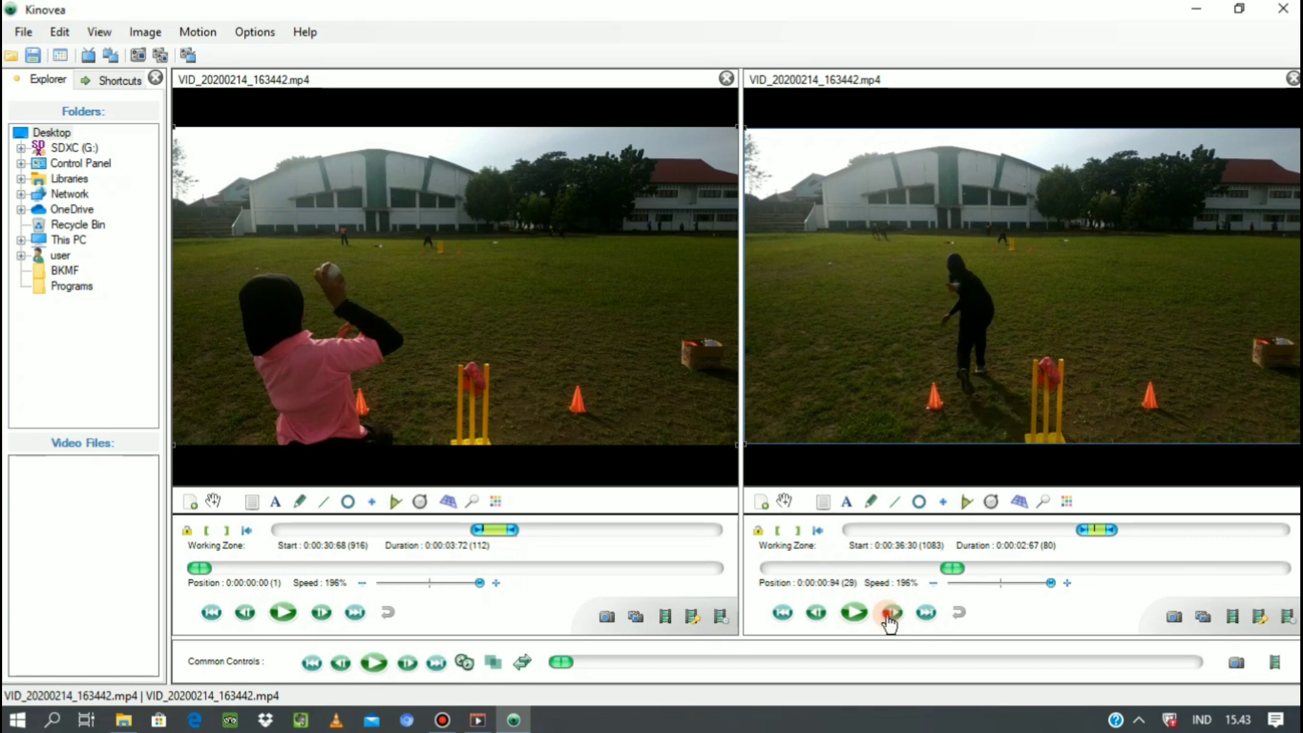
pyautogui.click(889, 615)
pyautogui.click(889, 615)
pyautogui.click(889, 614)
pyautogui.click(889, 615)
pyautogui.click(889, 615)
pyautogui.click(890, 615)
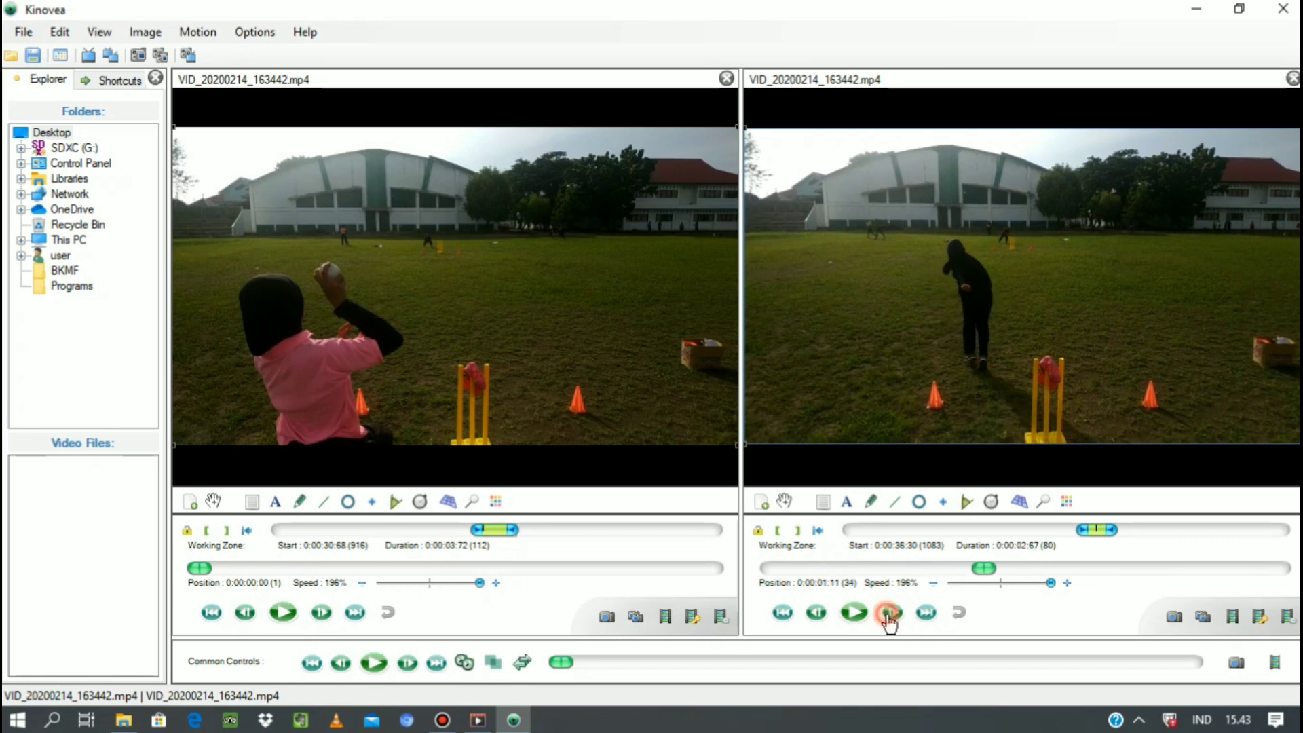
pyautogui.click(889, 614)
pyautogui.click(889, 614)
pyautogui.click(889, 615)
pyautogui.click(889, 614)
pyautogui.click(889, 614)
pyautogui.click(889, 614)
pyautogui.click(889, 614)
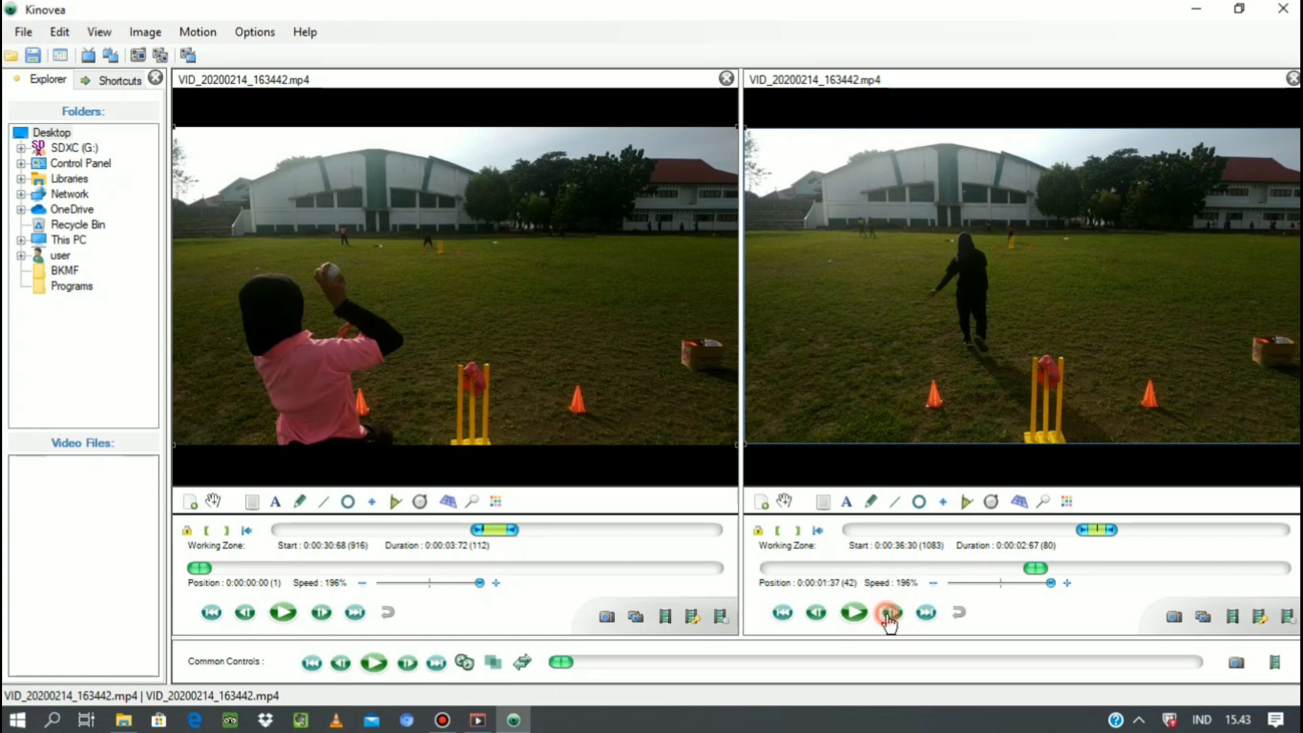
pyautogui.click(890, 615)
pyautogui.click(890, 614)
pyautogui.click(889, 615)
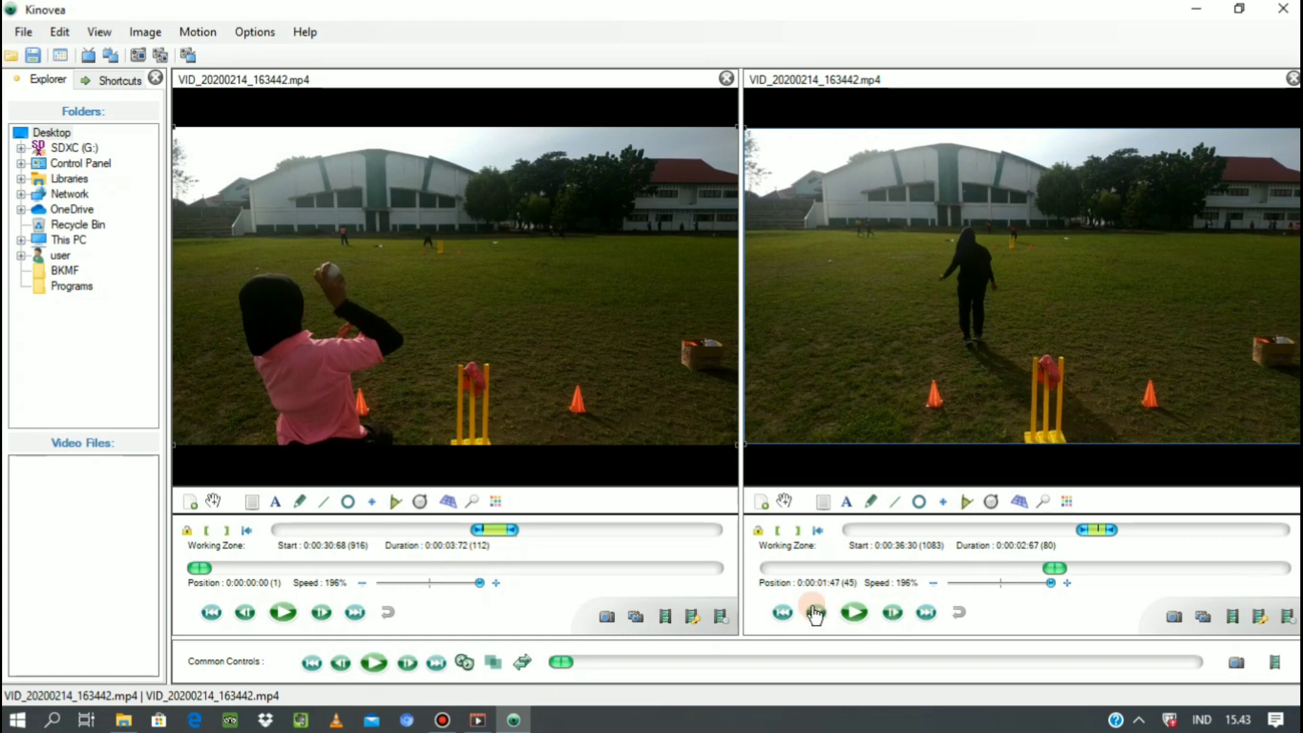
pyautogui.click(798, 530)
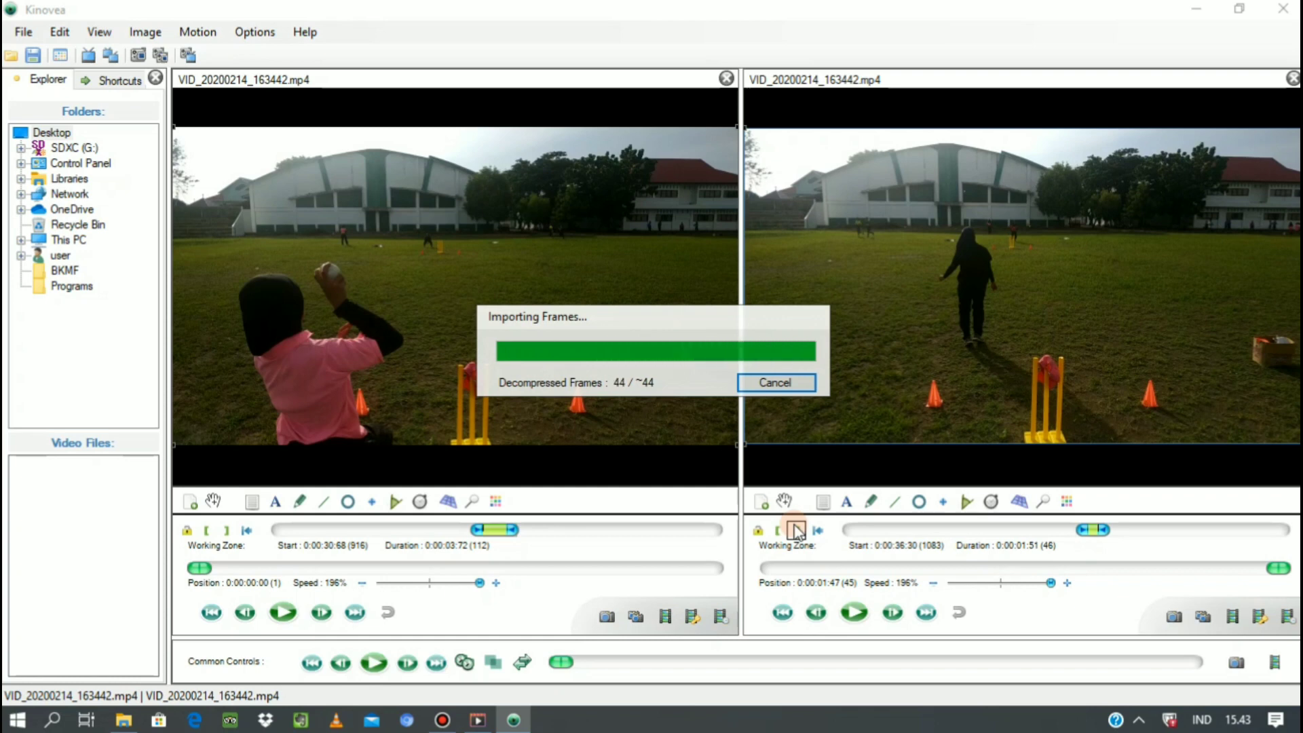
# Advance the first video frame by frame past the throw to 0:00:01:26 and end its working zone there, for a duration of 0:00:01:29.
pyautogui.click(324, 614)
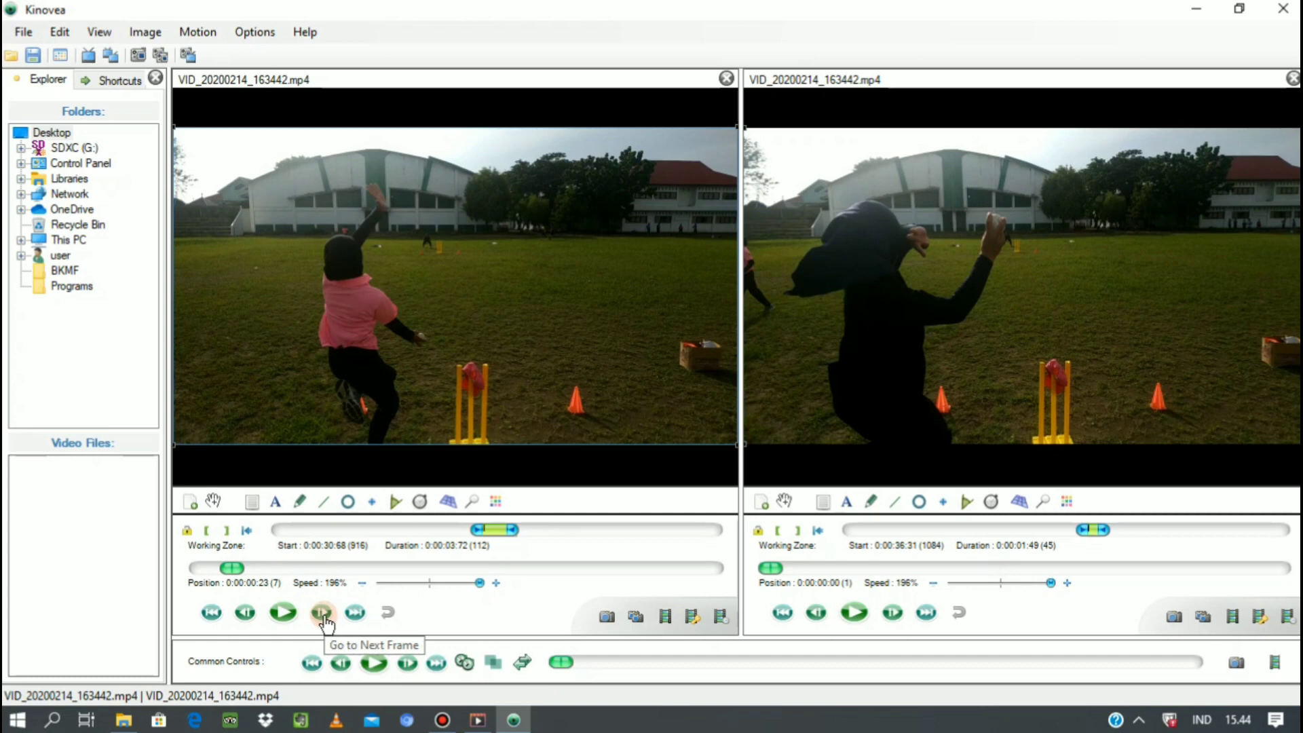
pyautogui.click(323, 613)
pyautogui.click(323, 613)
pyautogui.click(323, 614)
pyautogui.click(323, 614)
pyautogui.click(323, 614)
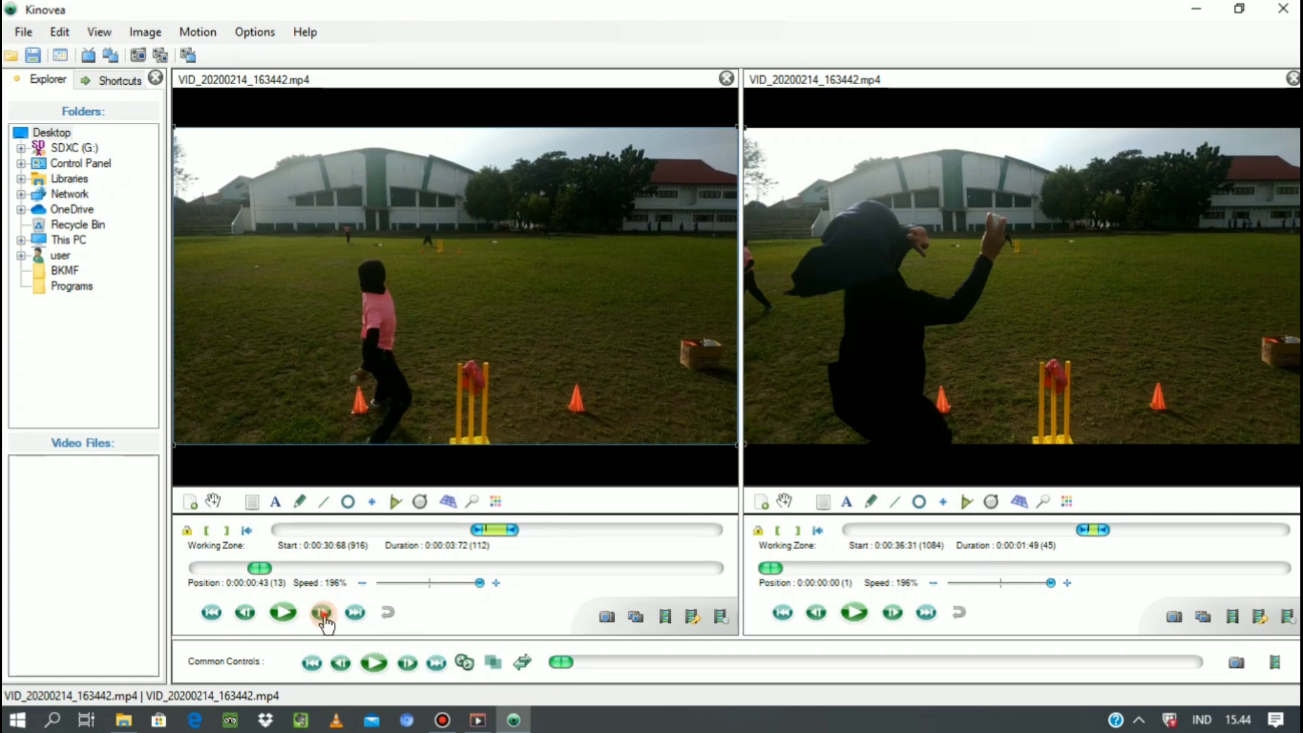
pyautogui.click(324, 614)
pyautogui.click(323, 614)
pyautogui.click(324, 615)
pyautogui.click(323, 614)
pyautogui.click(323, 614)
pyautogui.click(323, 615)
pyautogui.click(324, 614)
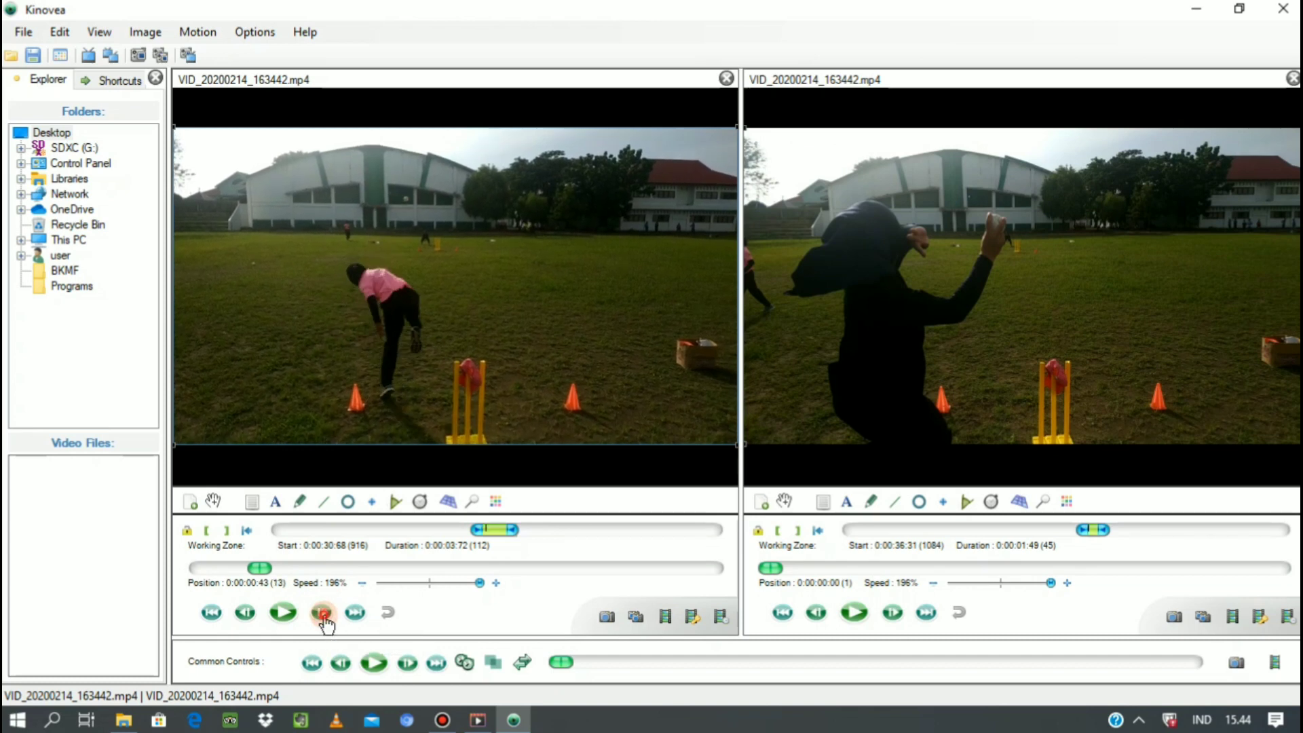
pyautogui.click(323, 614)
pyautogui.click(323, 615)
pyautogui.click(323, 614)
pyautogui.click(323, 615)
pyautogui.click(323, 615)
pyautogui.click(323, 615)
pyautogui.click(323, 615)
pyautogui.click(324, 615)
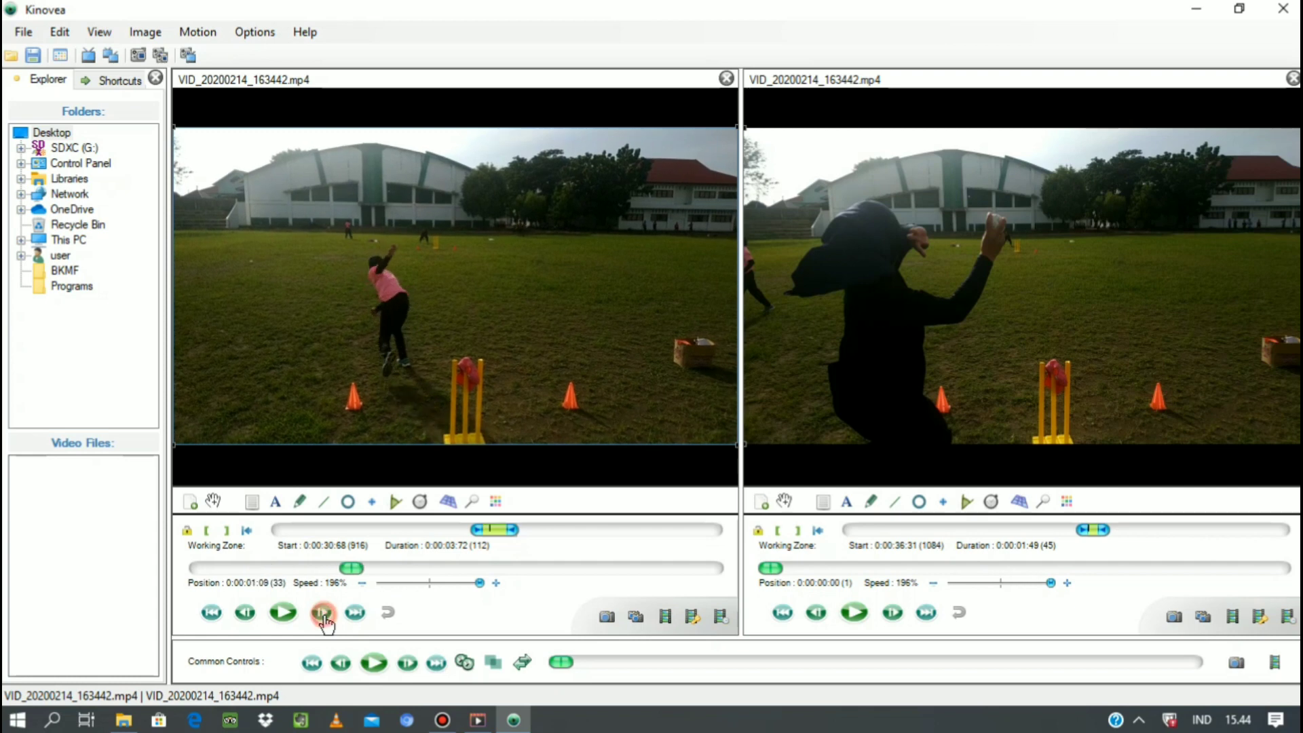
pyautogui.click(323, 615)
pyautogui.click(324, 614)
pyautogui.click(323, 614)
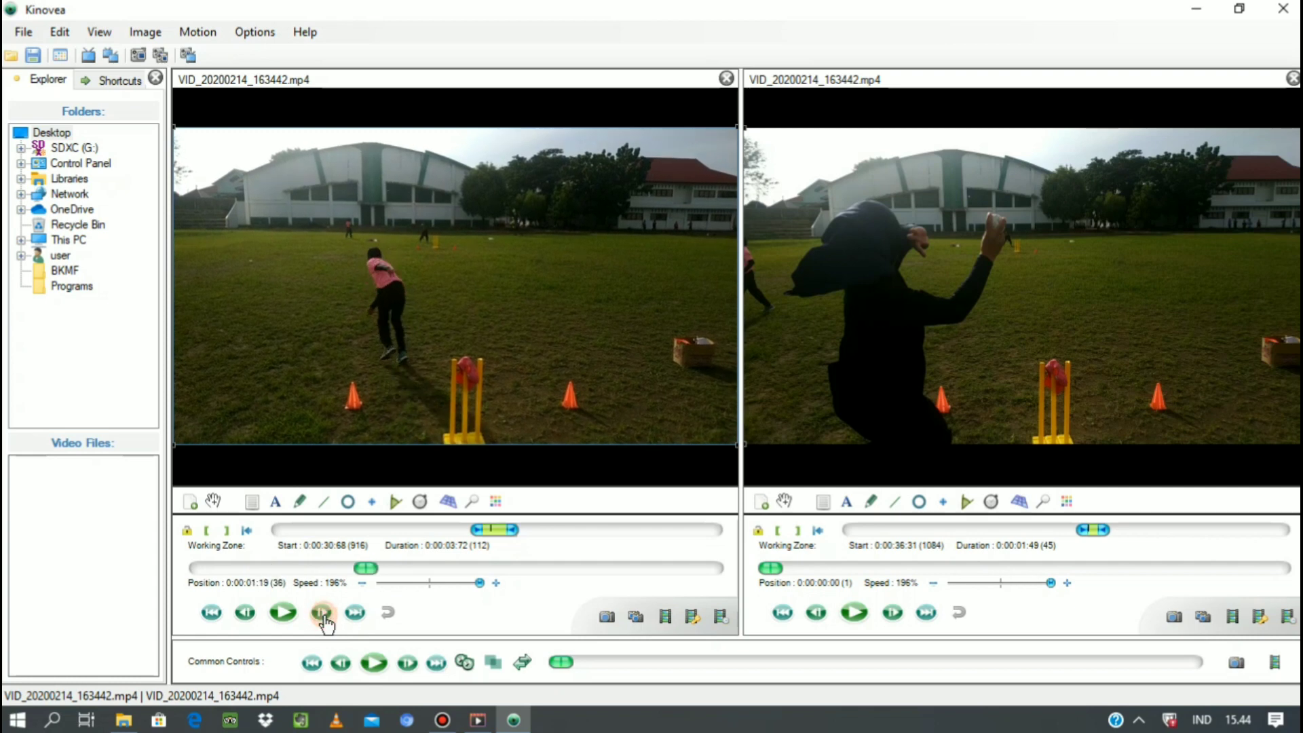
pyautogui.click(323, 615)
pyautogui.click(323, 614)
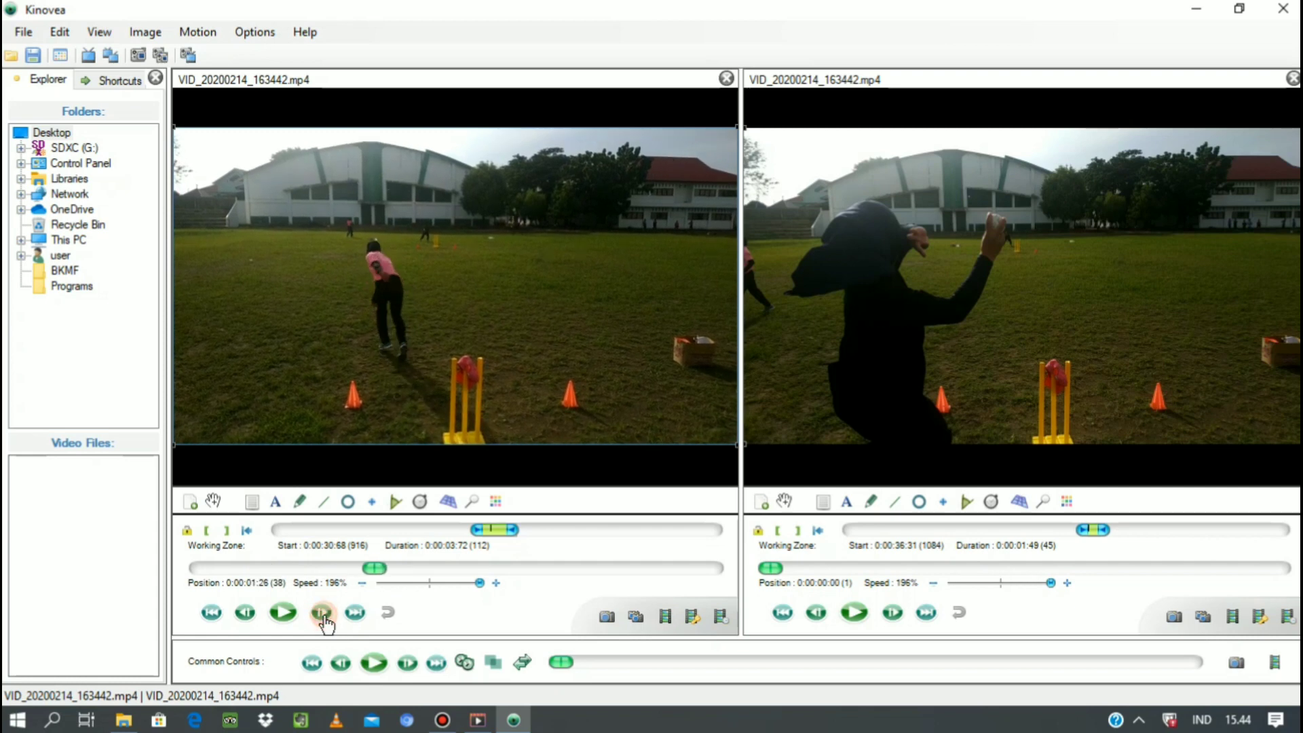
pyautogui.click(229, 529)
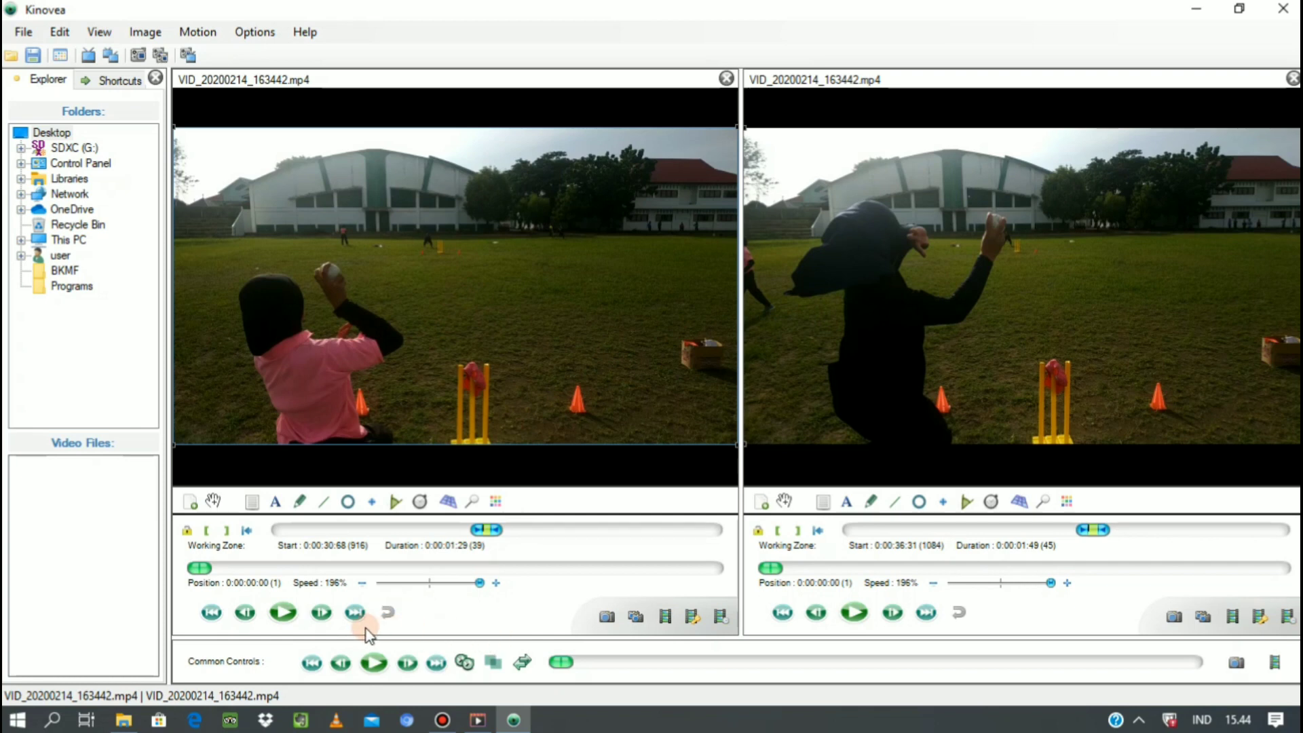
# Play both videos together at 14% speed and pause them when the pink-clad thrower's arm is fully raised, at 0:00:00:69.
pyautogui.click(380, 667)
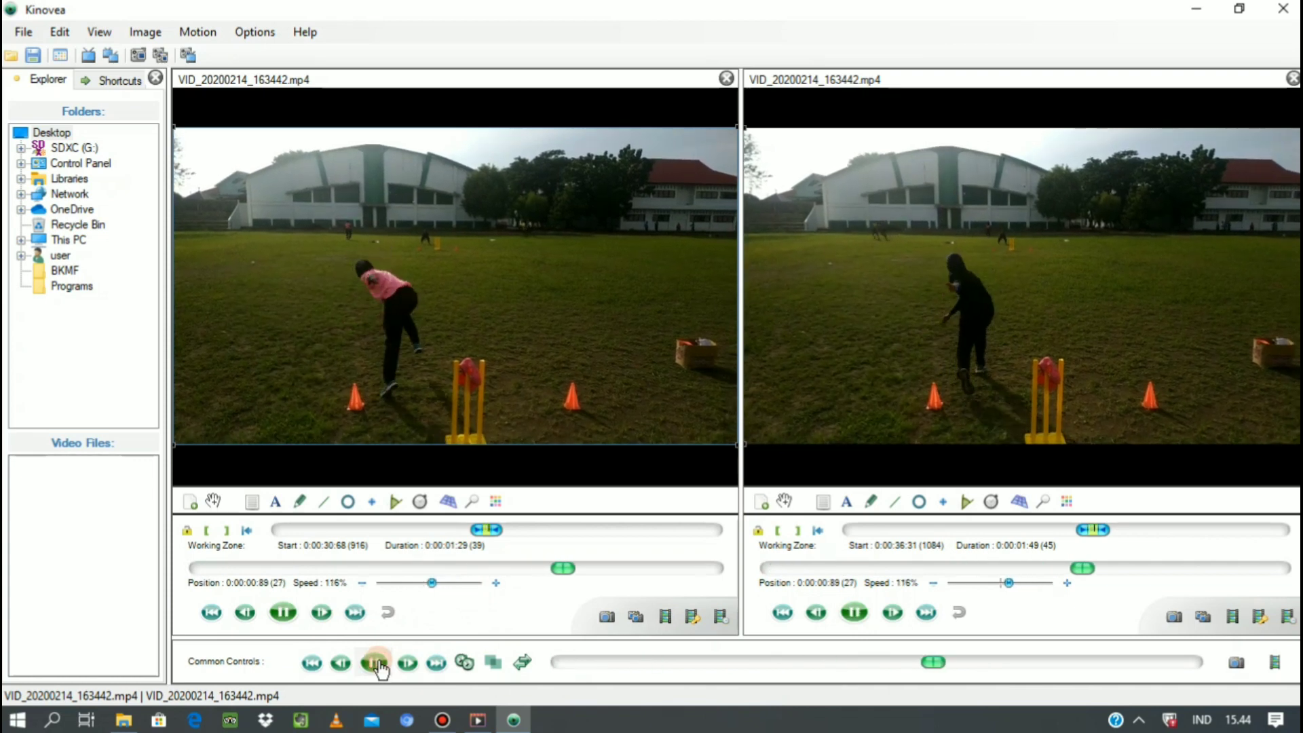
pyautogui.moveTo(449, 584); pyautogui.dragTo(384, 584)
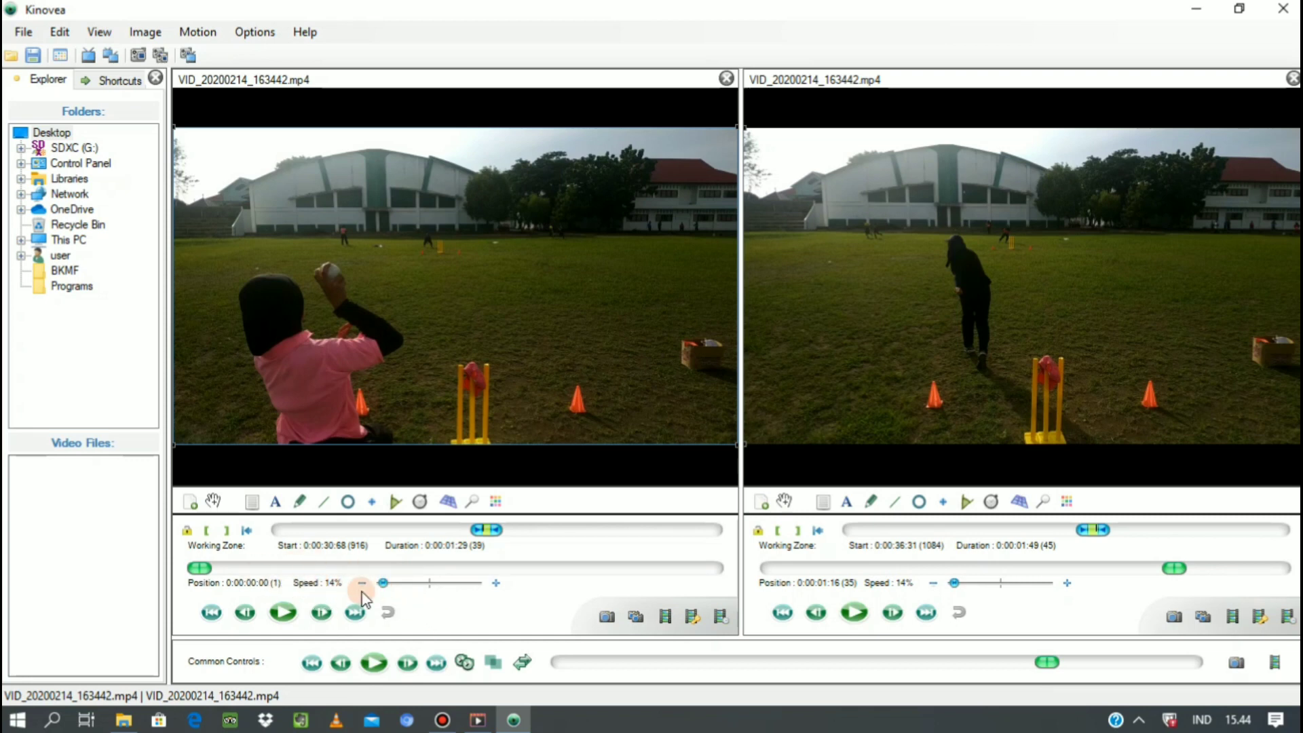
pyautogui.click(372, 665)
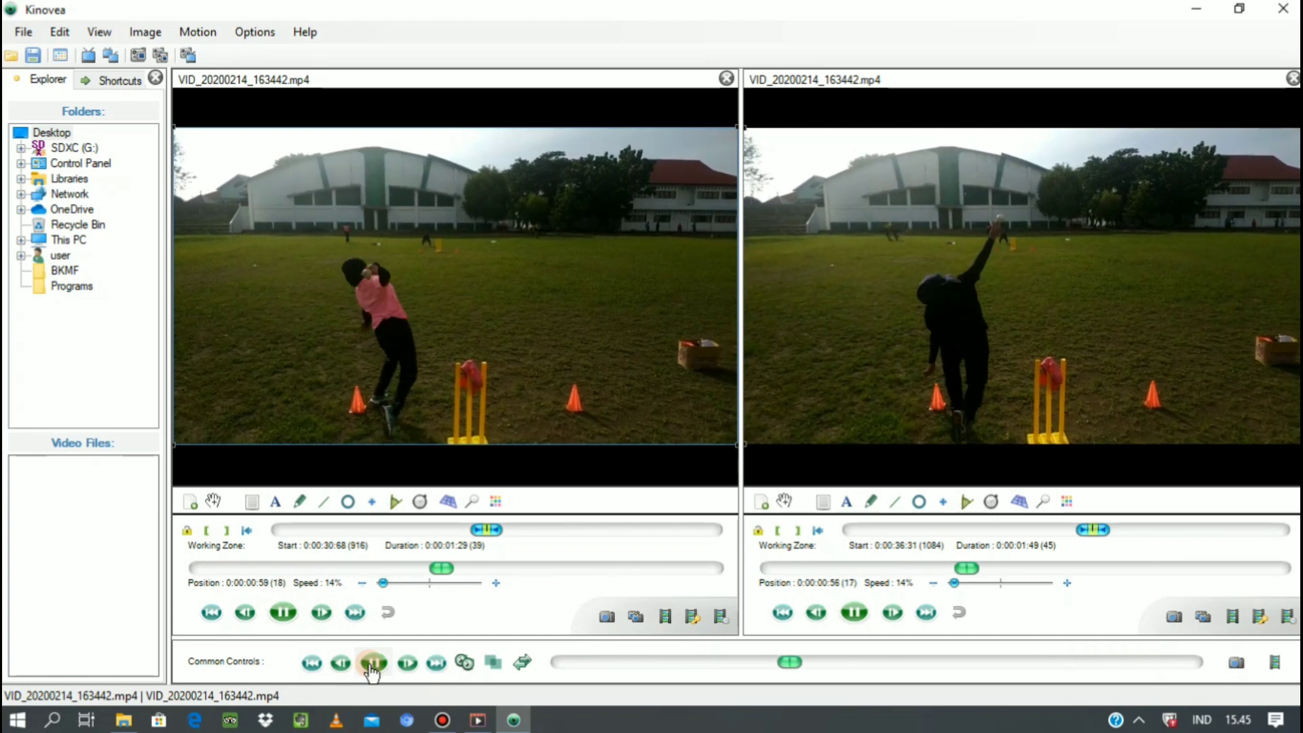
pyautogui.click(372, 667)
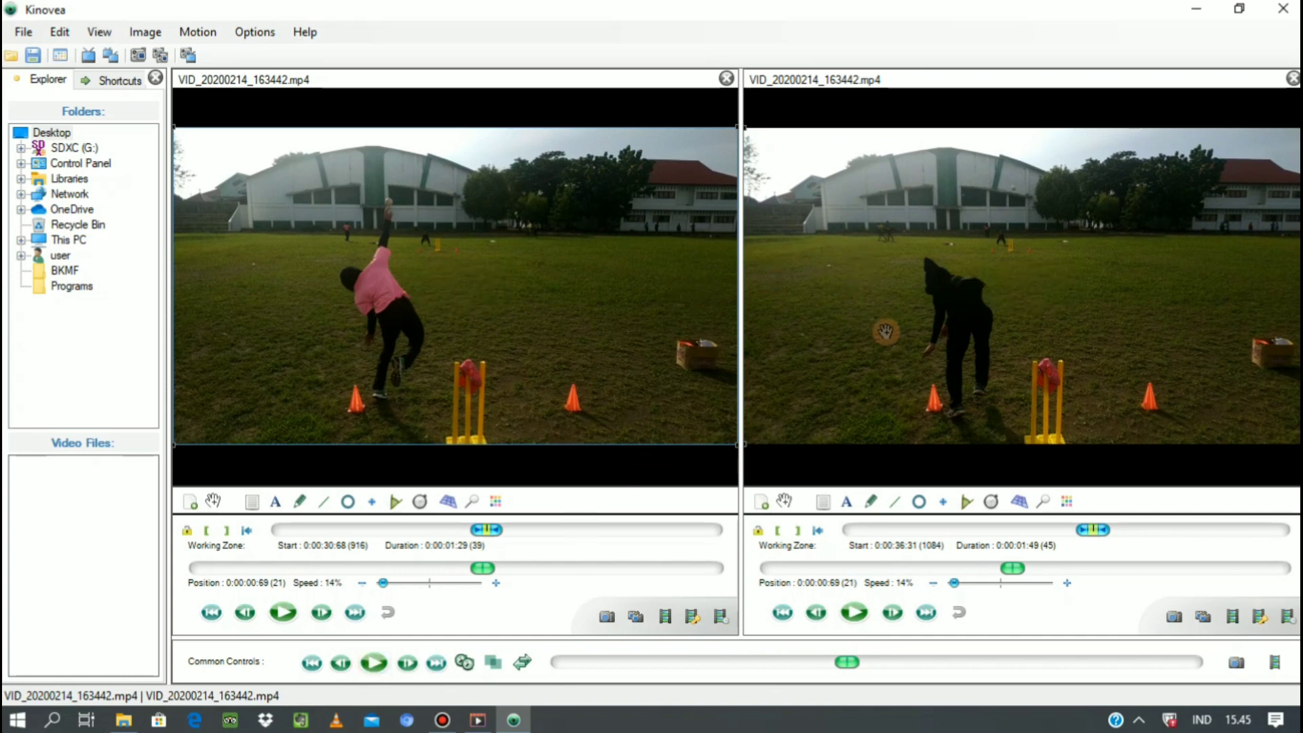
# Step the second video back to the black-clad thrower's raised arm at 0:00:00:56 and synchronize both videos on their current frames.
pyautogui.click(465, 664)
pyautogui.click(815, 614)
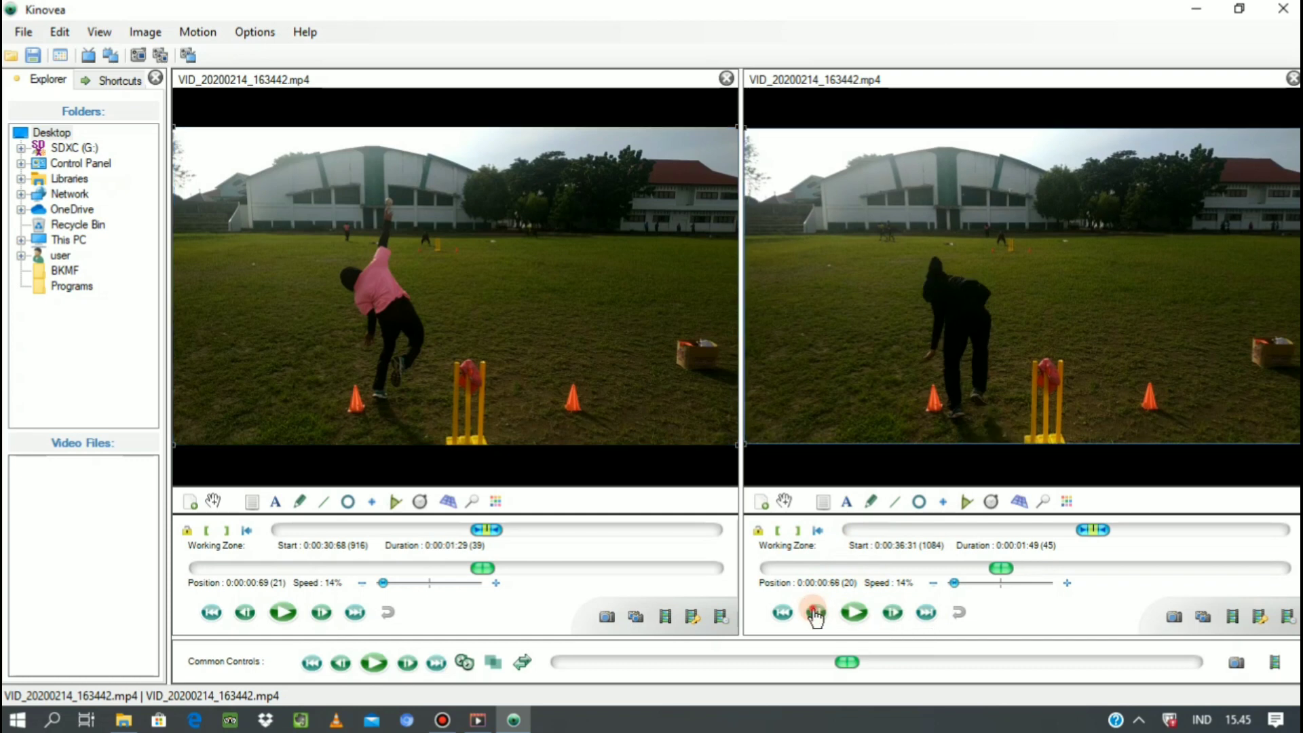
pyautogui.click(815, 614)
pyautogui.click(815, 613)
pyautogui.click(815, 614)
pyautogui.click(816, 613)
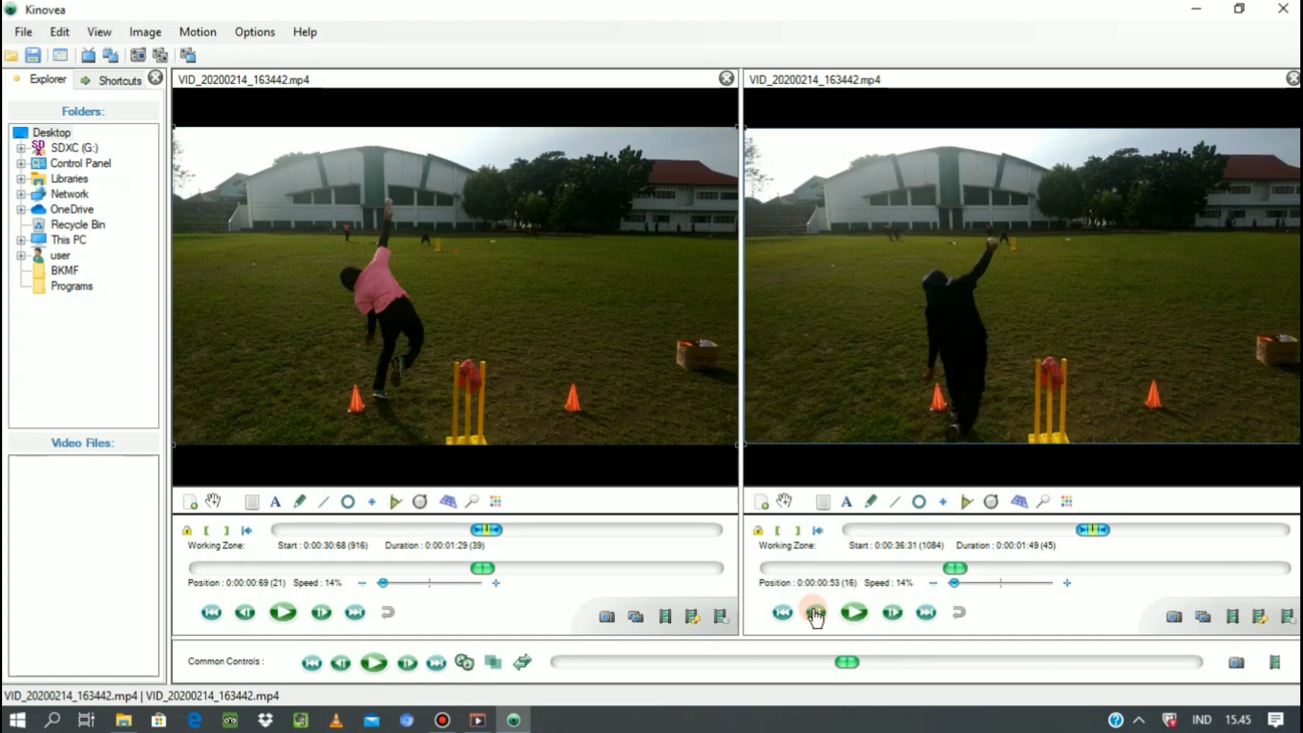
pyautogui.click(892, 614)
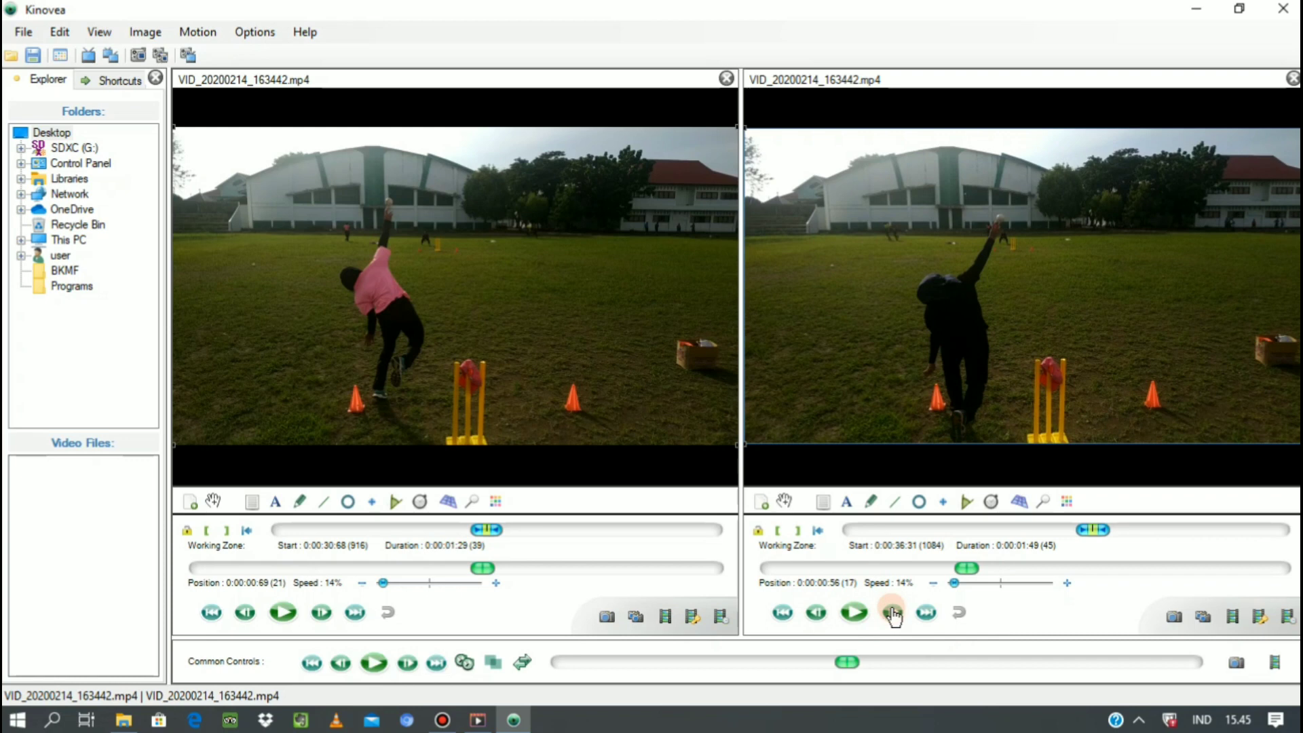
pyautogui.click(464, 663)
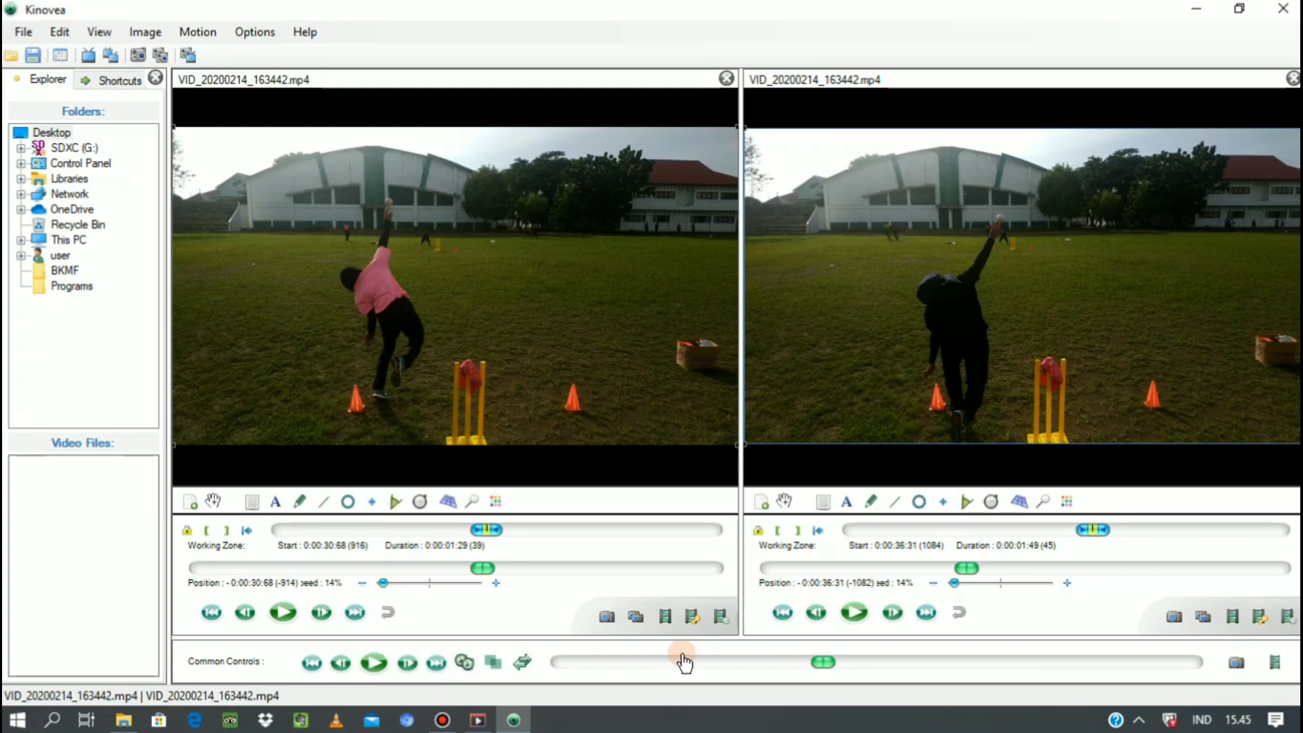
# Play both synchronized videos together to compare the throws, and pause them.
pyautogui.click(822, 662)
pyautogui.click(370, 669)
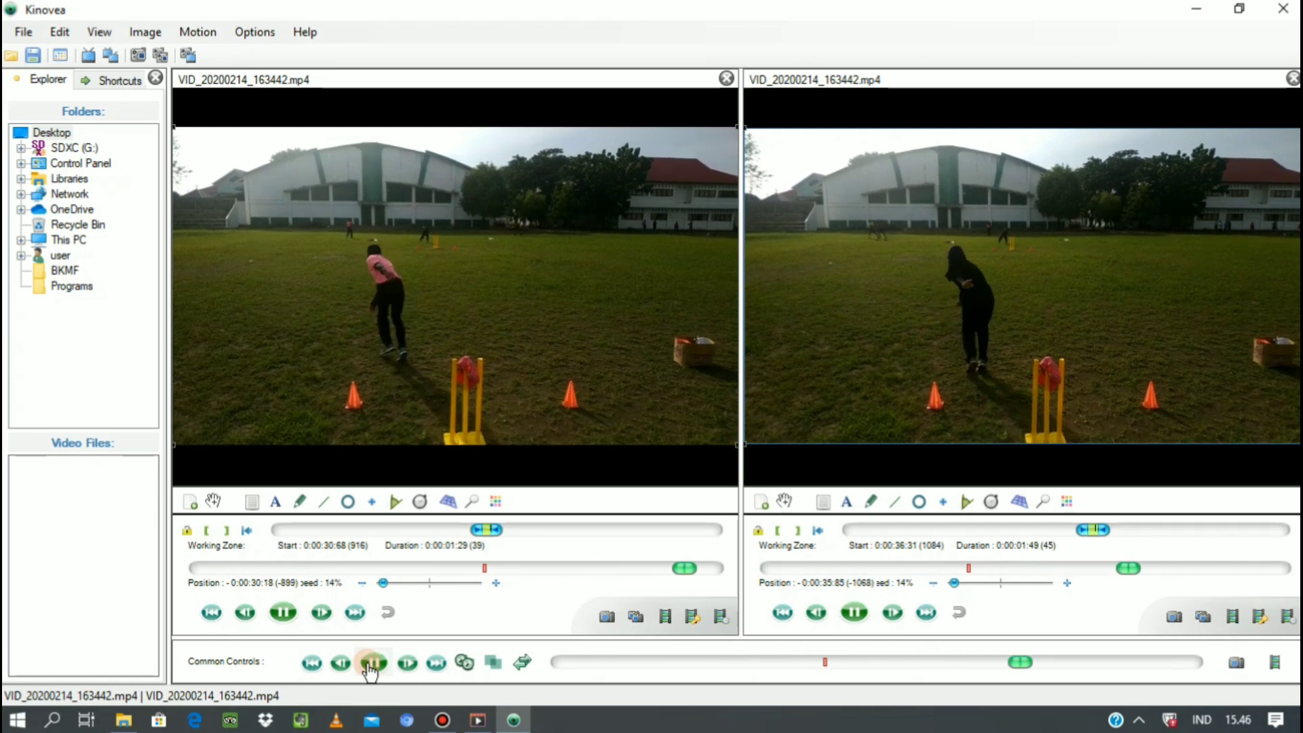
pyautogui.click(369, 667)
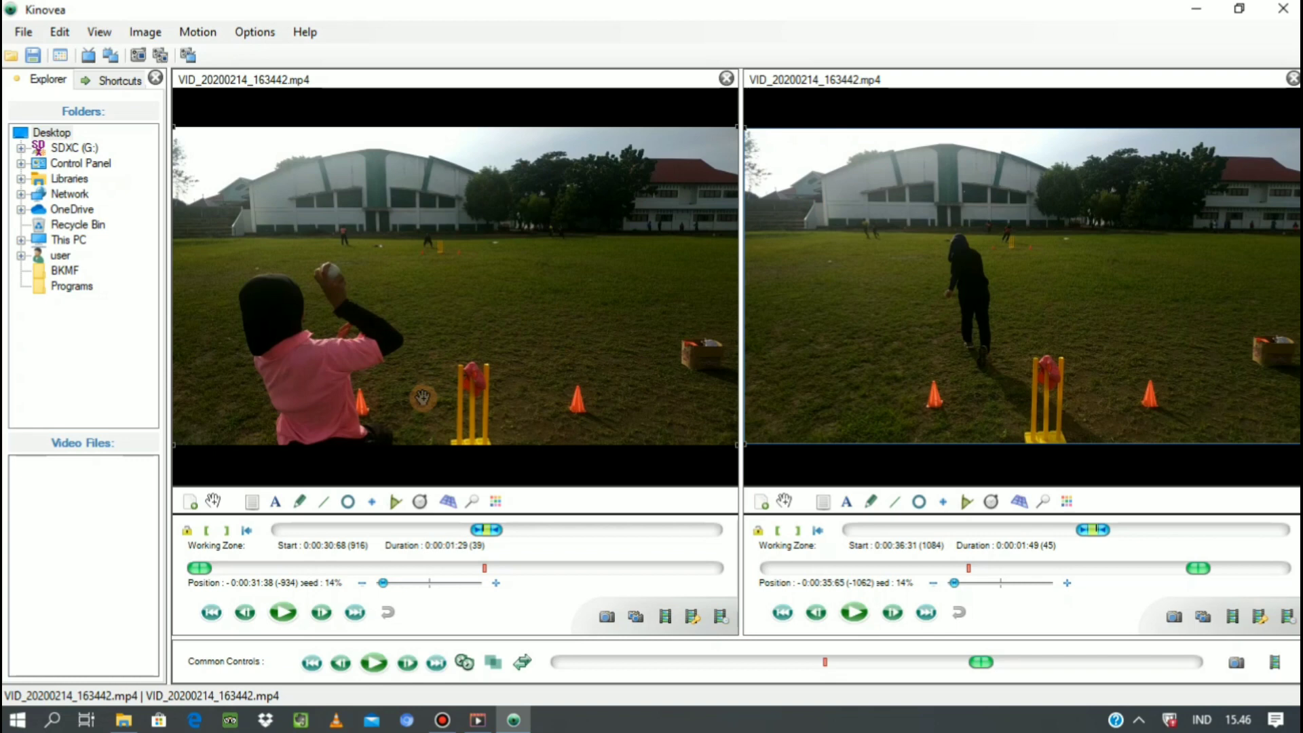
# Draw a line along the full height of the first video's outer wicket stump and calibrate its real size to 70 cm.
pyautogui.click(323, 503)
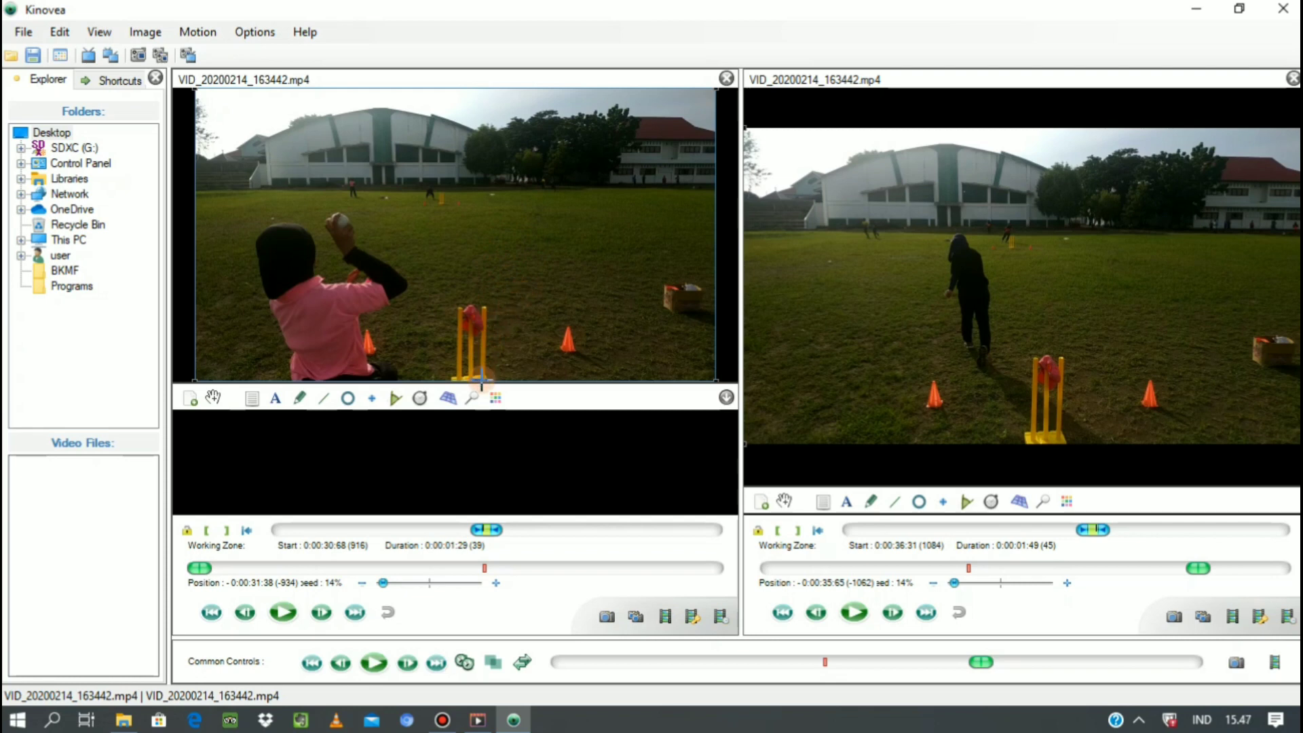
pyautogui.moveTo(482, 381); pyautogui.dragTo(482, 307)
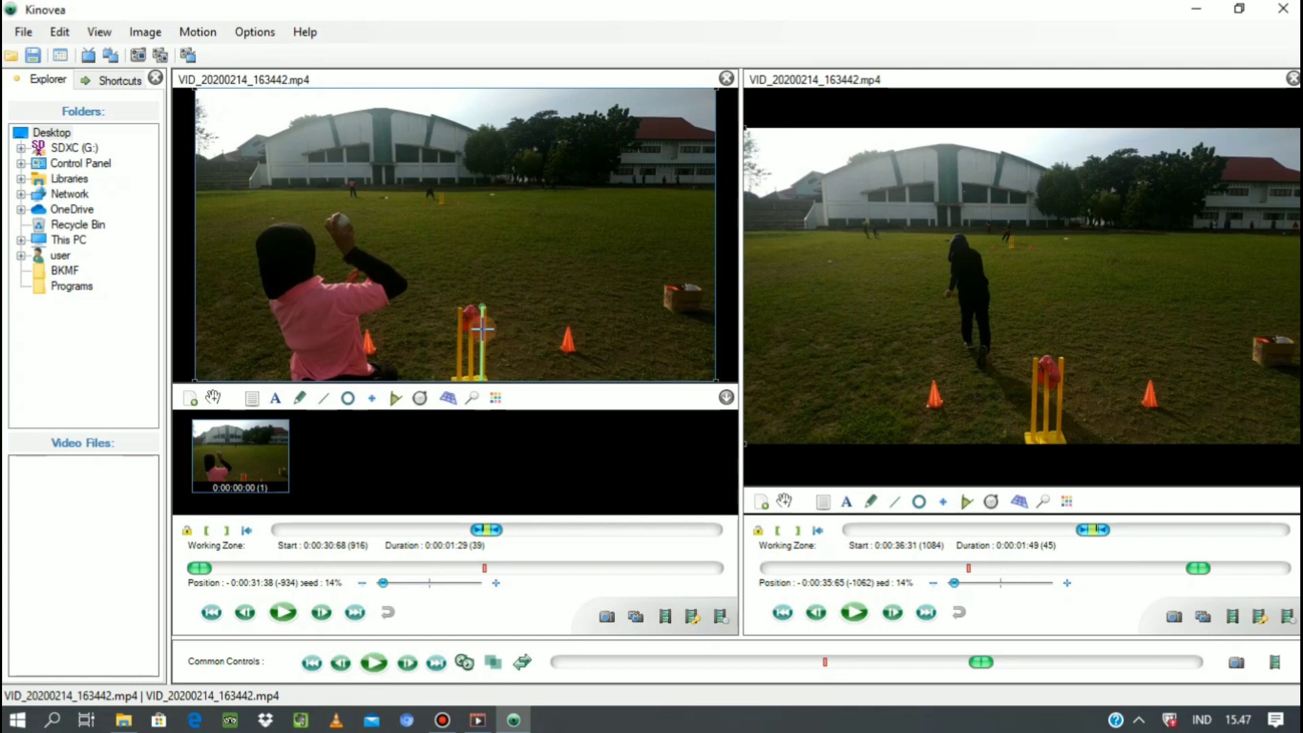
pyautogui.rightClick(483, 330)
pyautogui.click(541, 410)
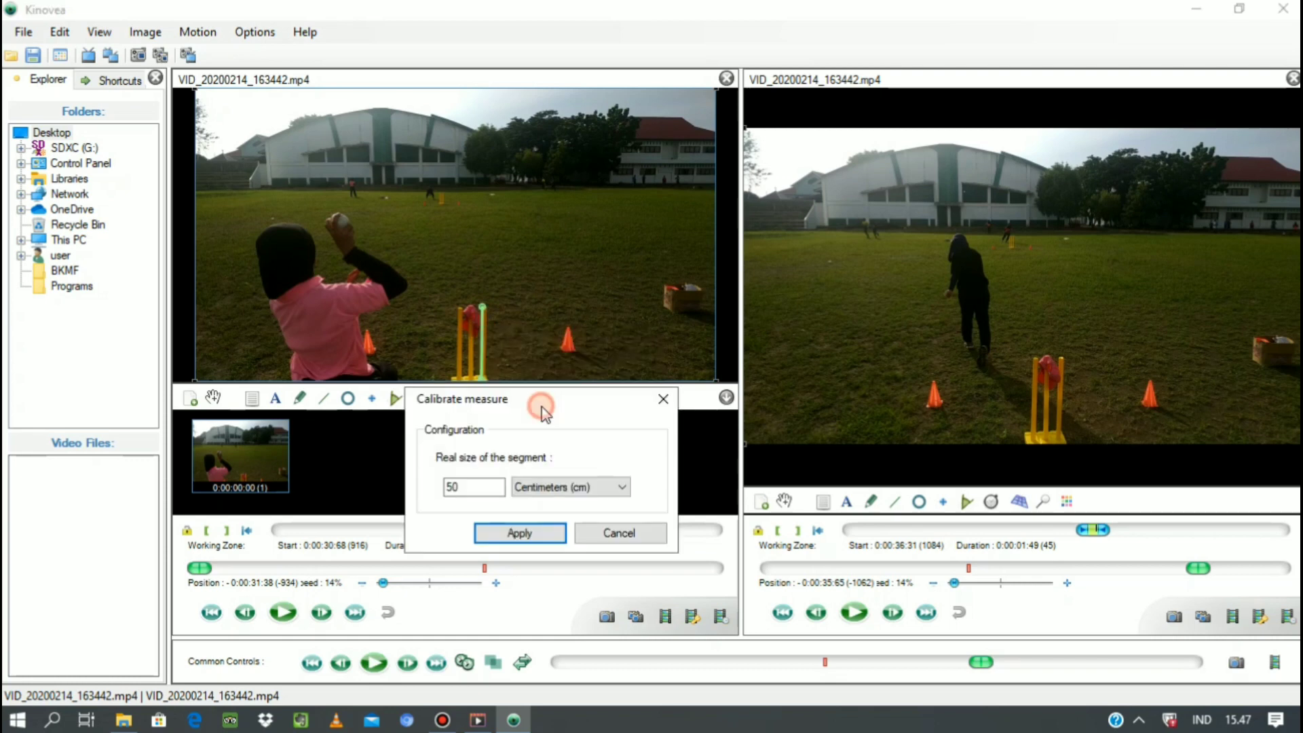
pyautogui.doubleClick(450, 487)
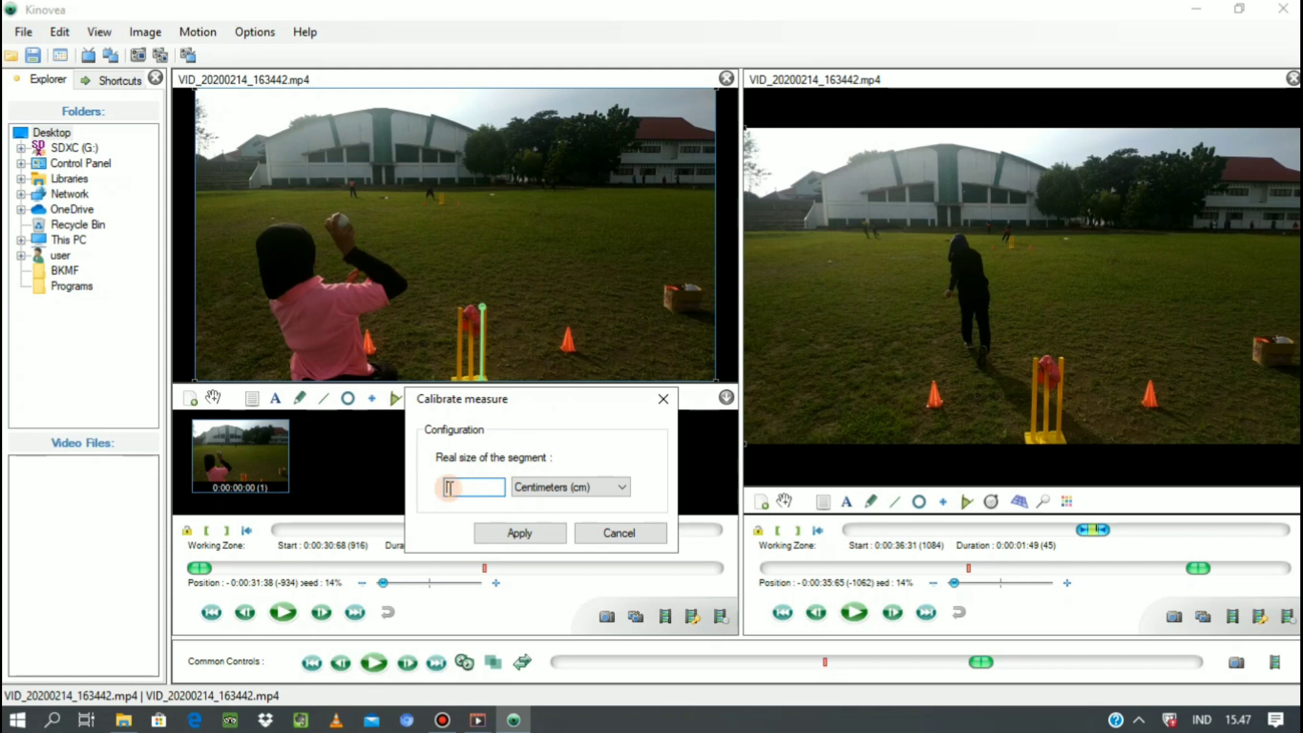
pyautogui.write('70')
pyautogui.click(519, 533)
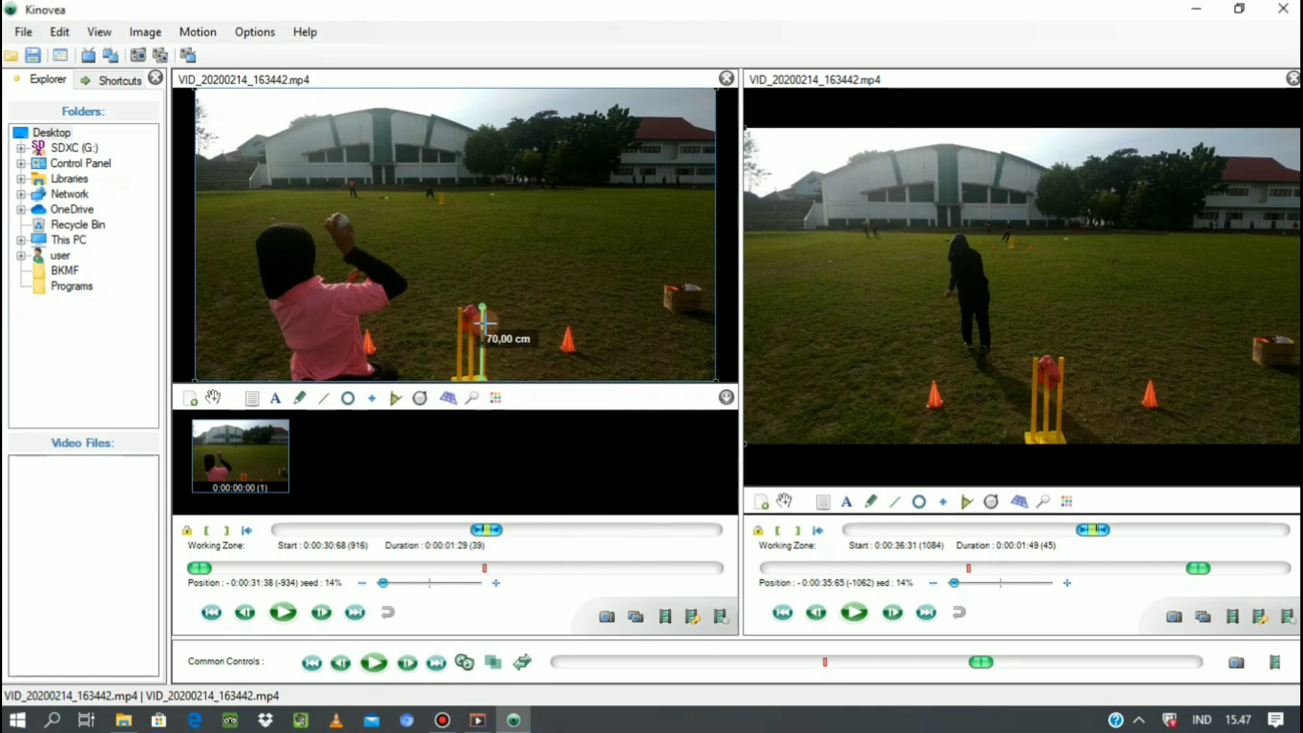
pyautogui.click(313, 458)
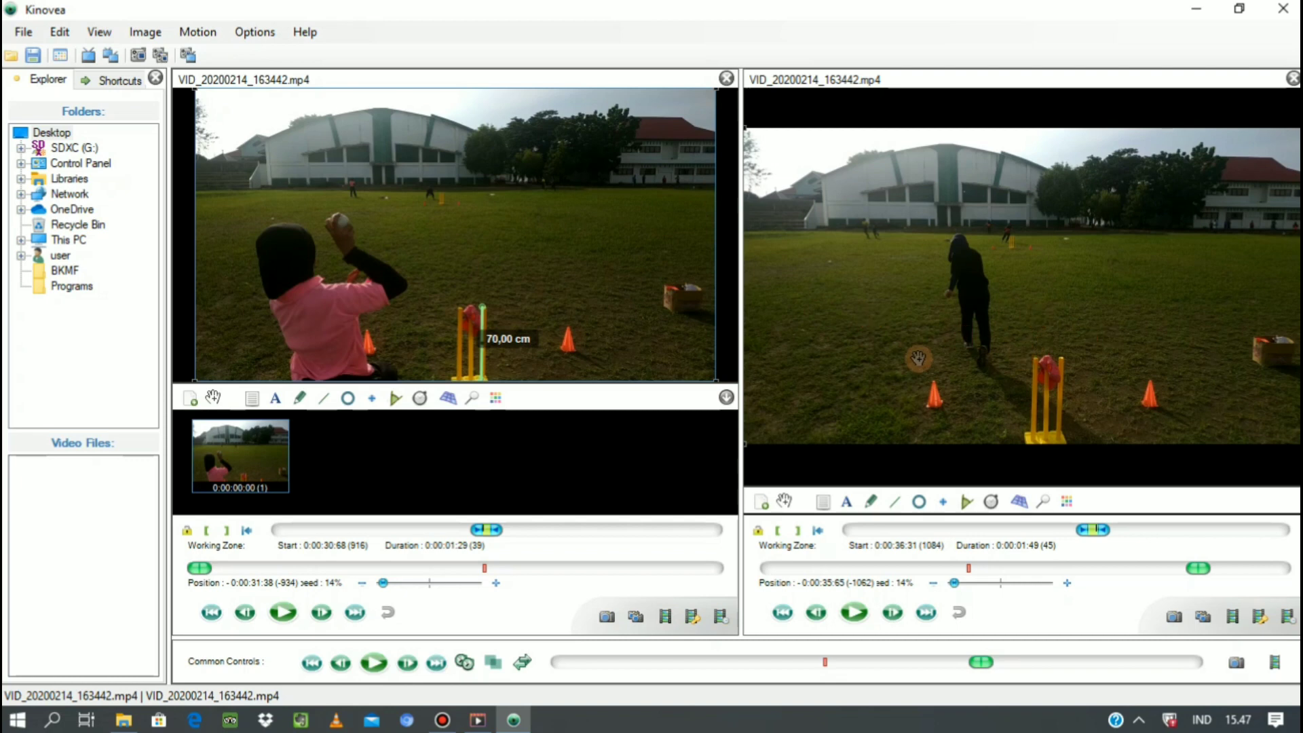
# Step the second video back frame by frame to the first frame of its working zone.
pyautogui.click(817, 613)
pyautogui.click(816, 614)
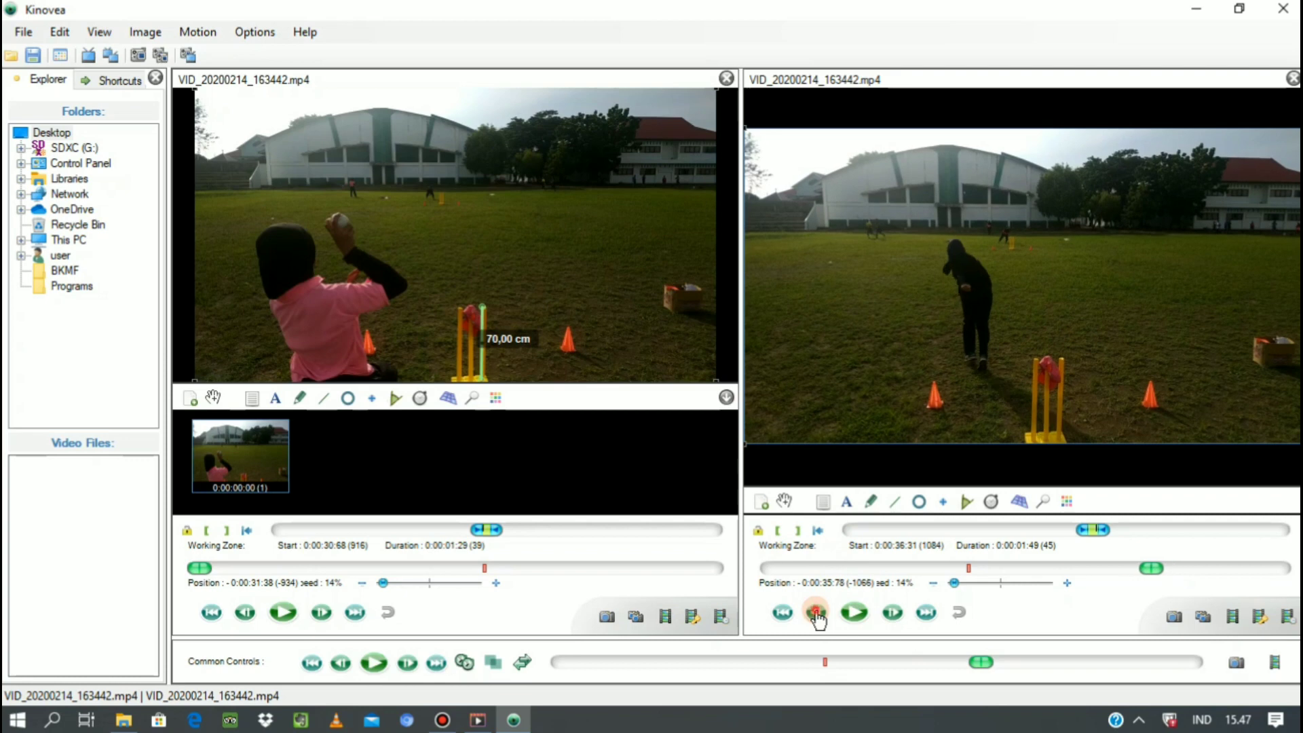
pyautogui.click(817, 613)
pyautogui.click(817, 613)
pyautogui.click(817, 614)
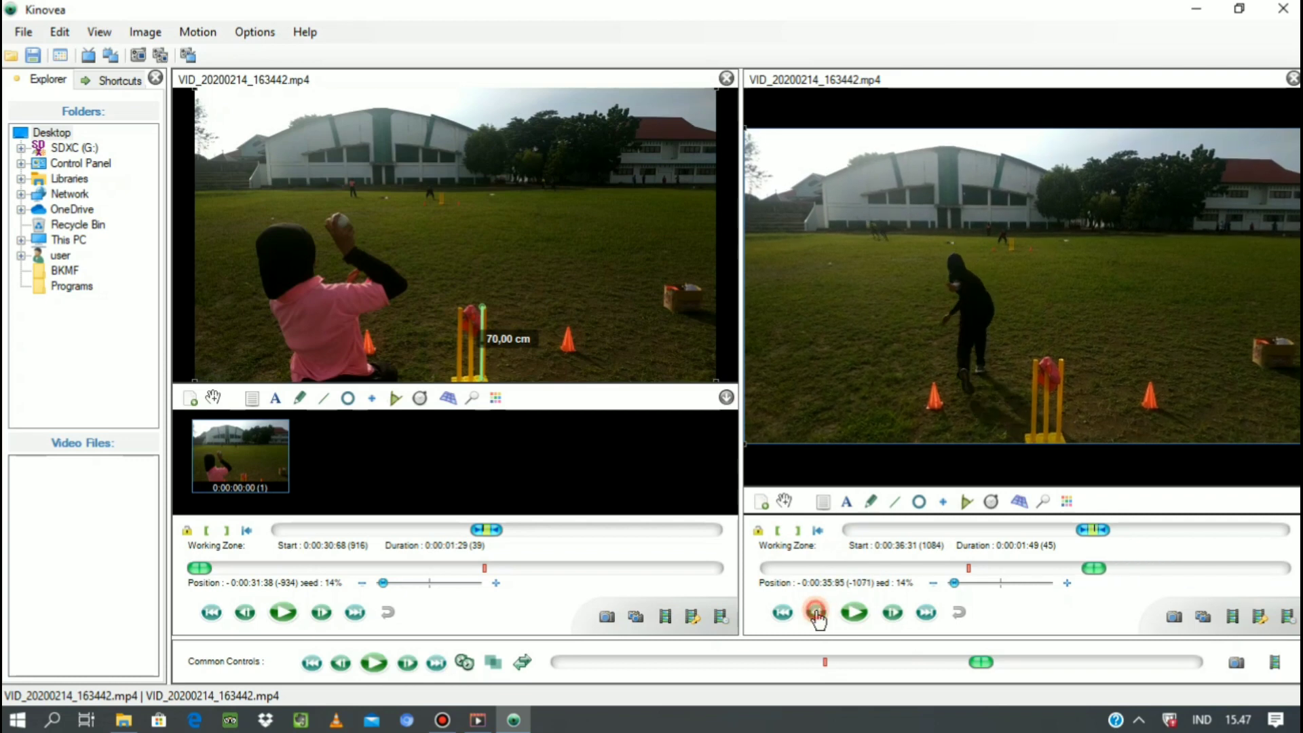
pyautogui.click(816, 614)
pyautogui.click(816, 613)
pyautogui.click(817, 614)
pyautogui.click(816, 614)
pyautogui.click(817, 614)
pyautogui.click(817, 614)
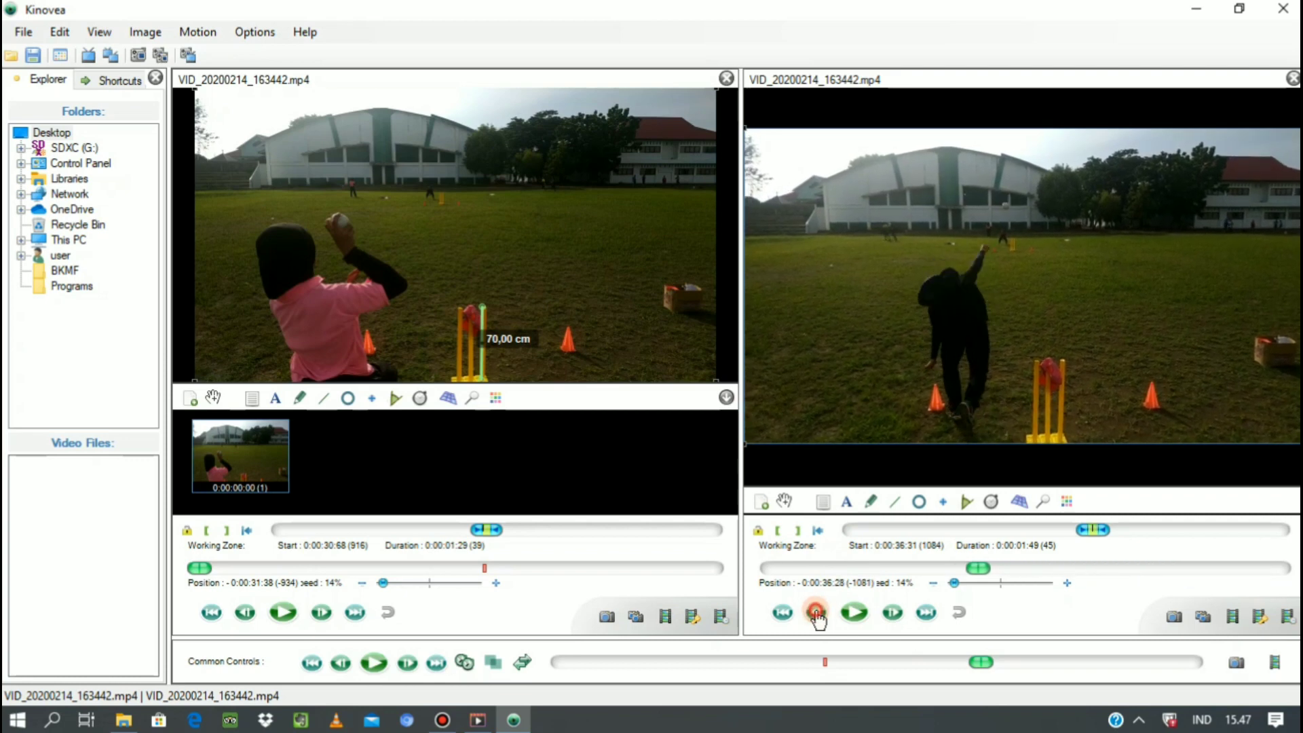
pyautogui.click(817, 614)
pyautogui.click(817, 614)
pyautogui.click(817, 614)
pyautogui.click(817, 613)
pyautogui.click(816, 613)
pyautogui.click(817, 614)
pyautogui.click(816, 614)
pyautogui.click(817, 613)
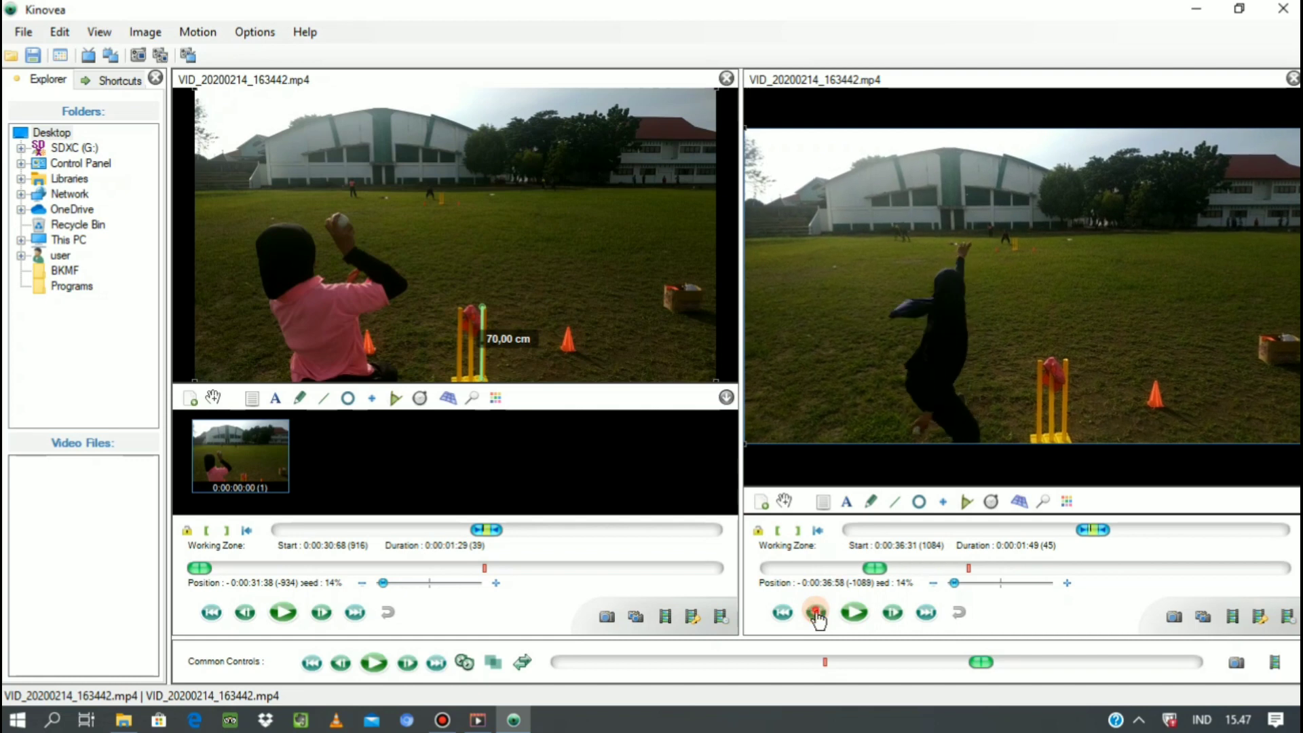
pyautogui.click(816, 614)
pyautogui.click(816, 613)
pyautogui.click(817, 613)
pyautogui.click(816, 614)
pyautogui.click(816, 613)
pyautogui.click(816, 614)
pyautogui.click(817, 614)
pyautogui.click(817, 614)
pyautogui.click(817, 614)
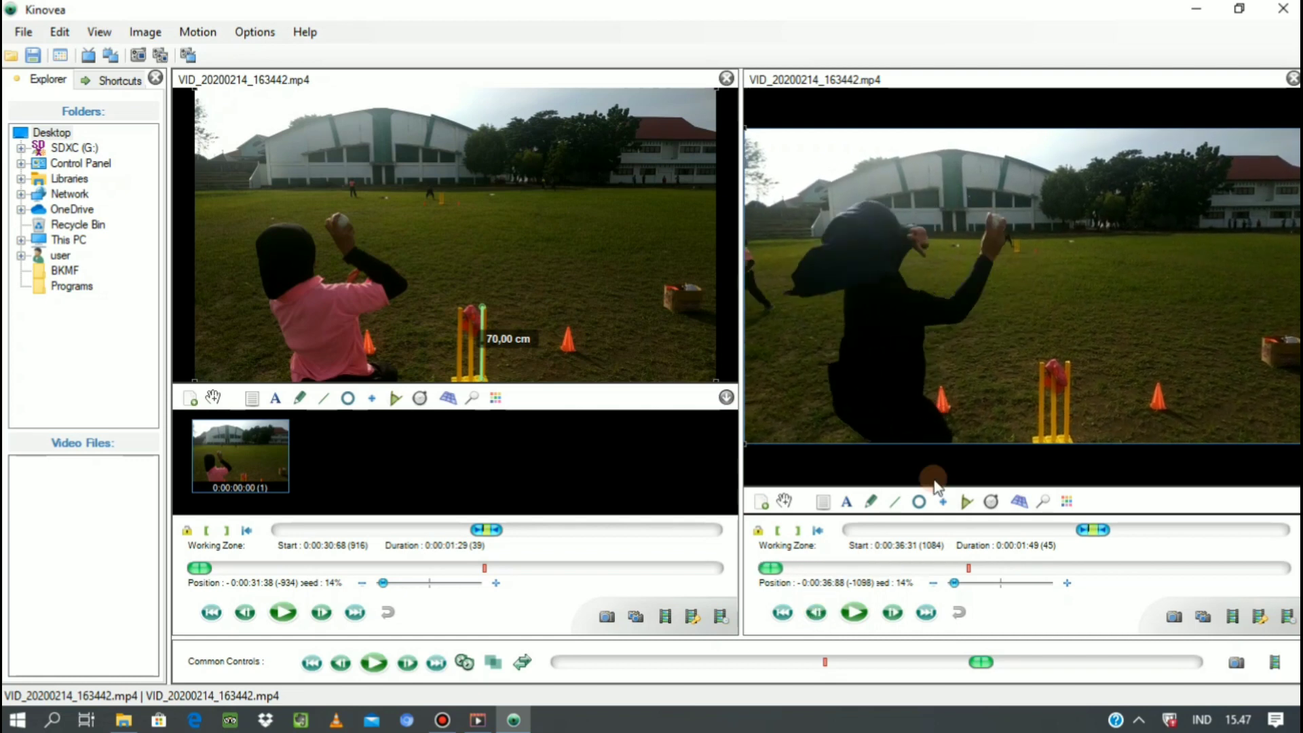
# Draw a line along the full height of the second video's outer wicket stump and calibrate its real size to 70 cm.
pyautogui.click(895, 503)
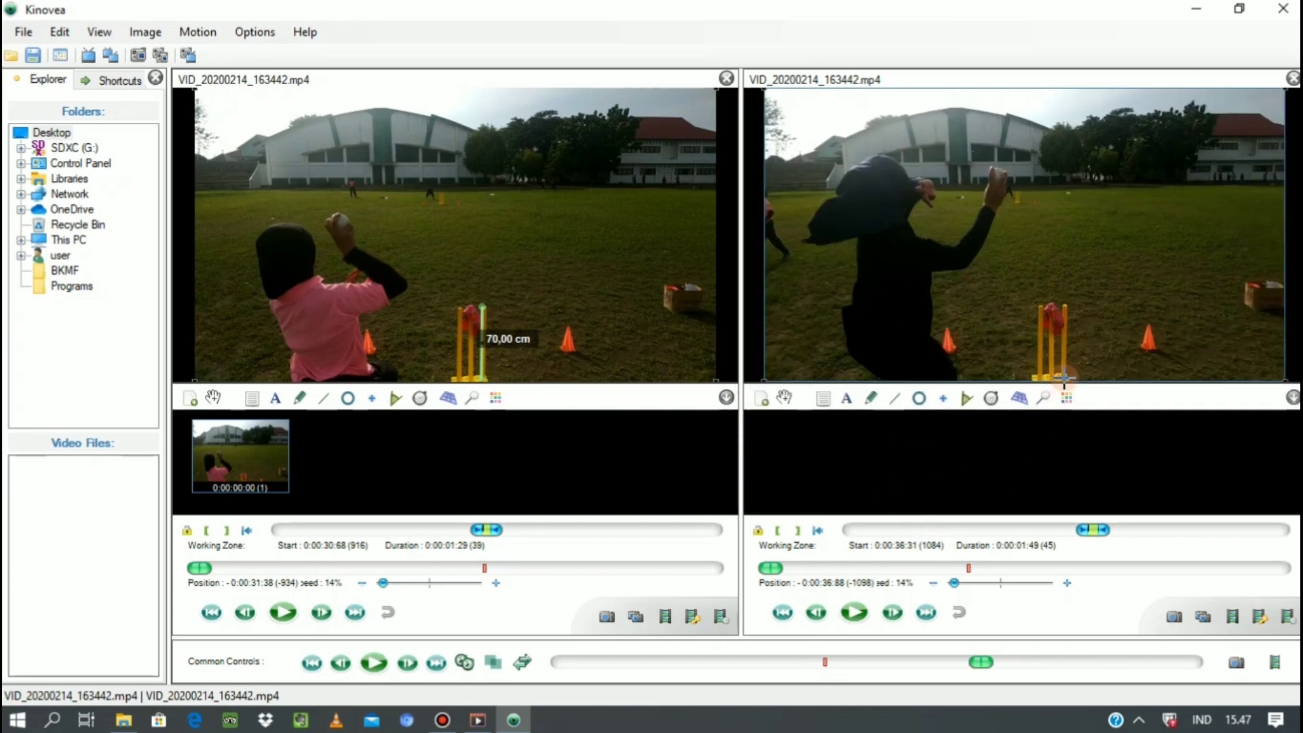
pyautogui.moveTo(1065, 377); pyautogui.dragTo(1065, 315)
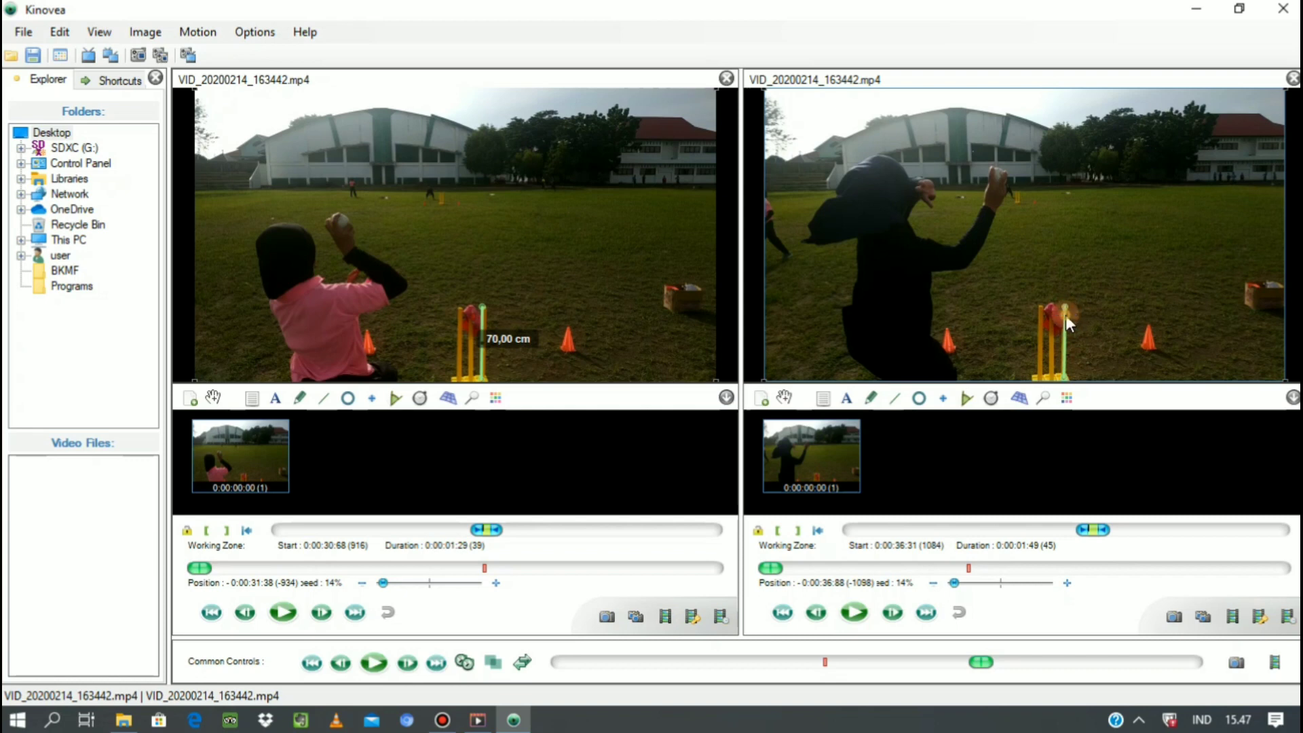
pyautogui.rightClick(1068, 322)
pyautogui.click(1094, 396)
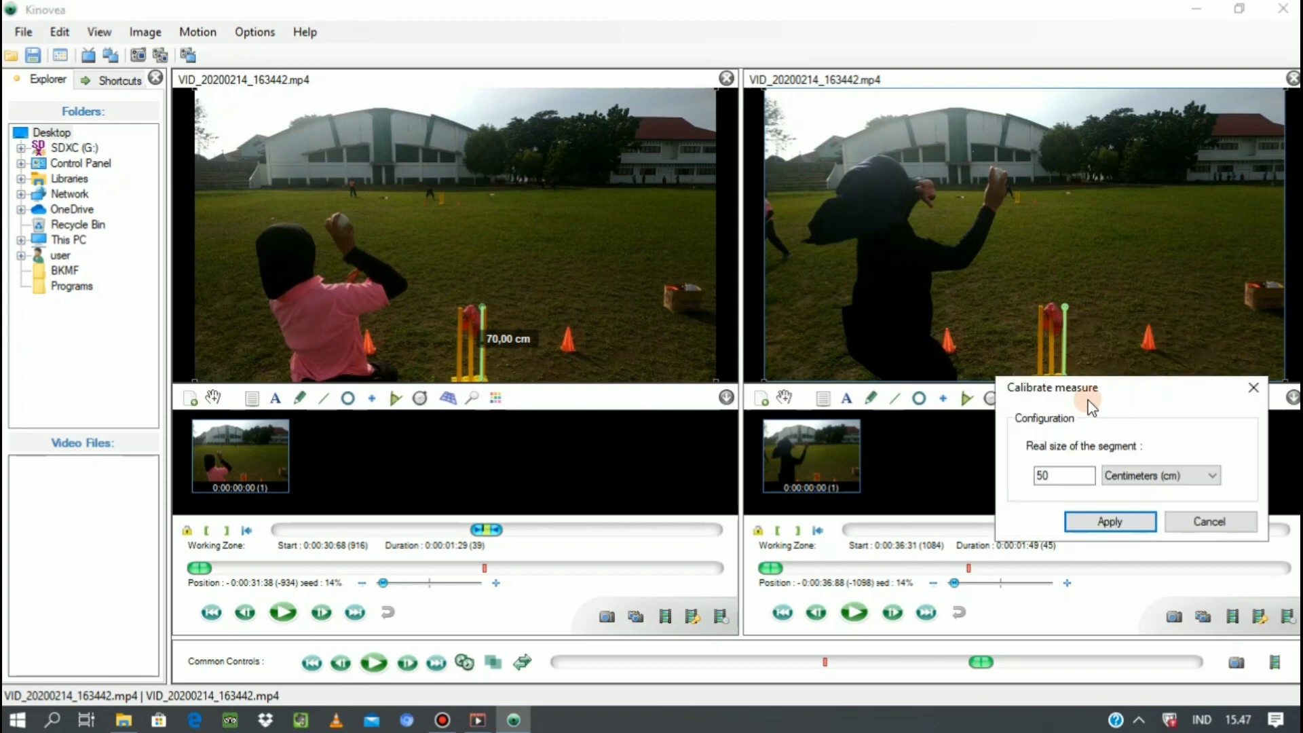
pyautogui.moveTo(1053, 476); pyautogui.dragTo(1033, 475)
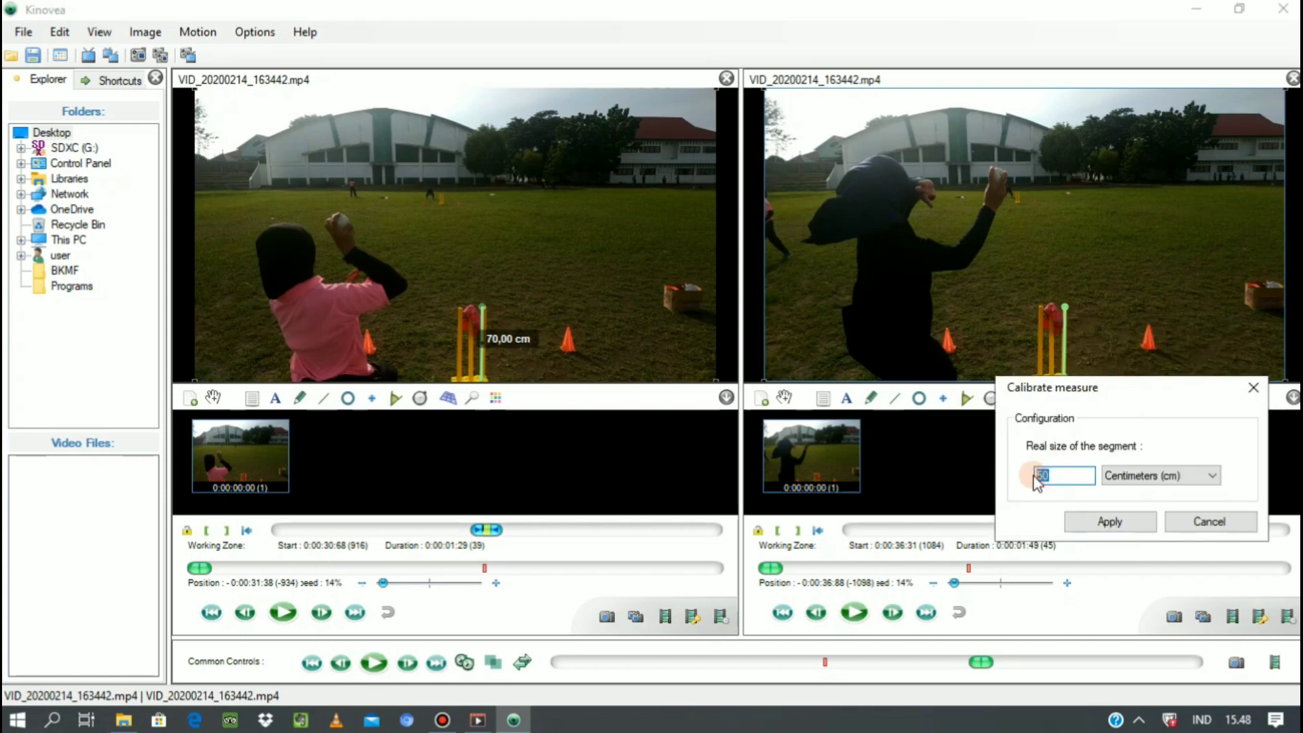
pyautogui.write('70')
pyautogui.click(1112, 532)
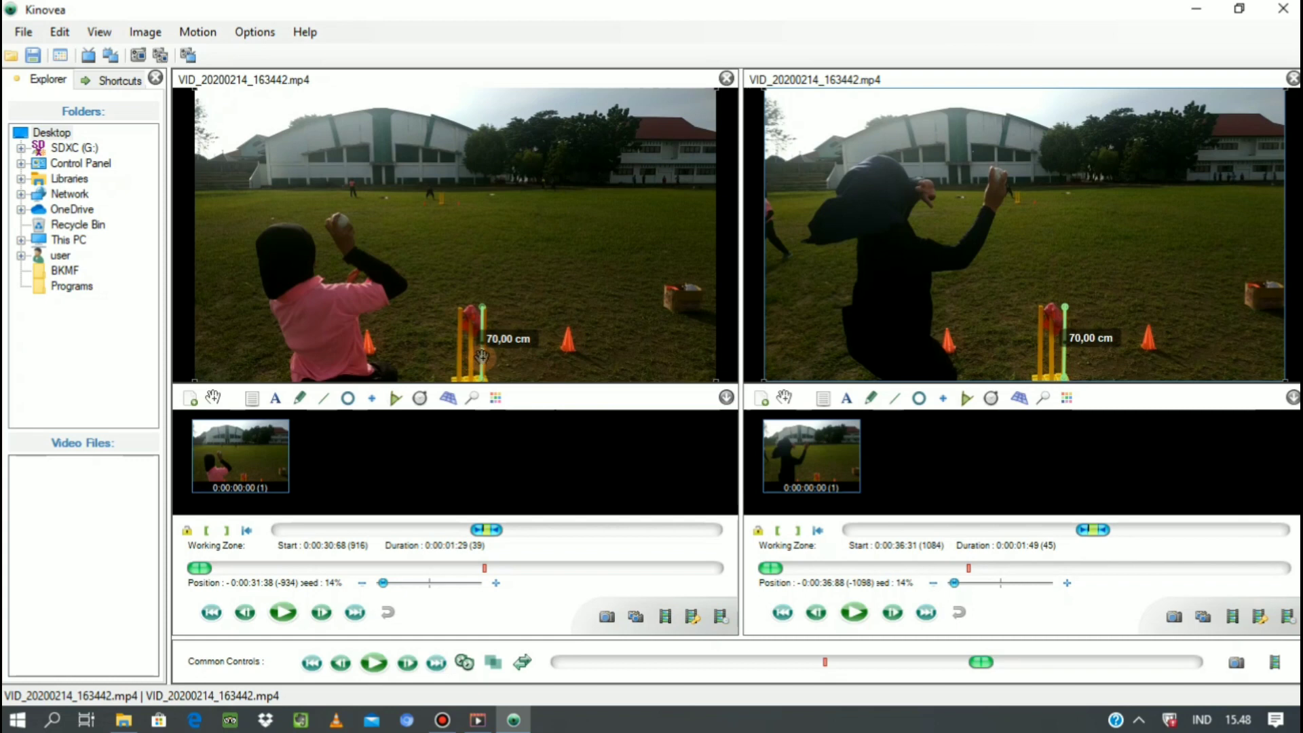
# Move the 70 cm calibration line in each video off the wicket to the open grass above the box.
pyautogui.moveTo(482, 356); pyautogui.dragTo(689, 247)
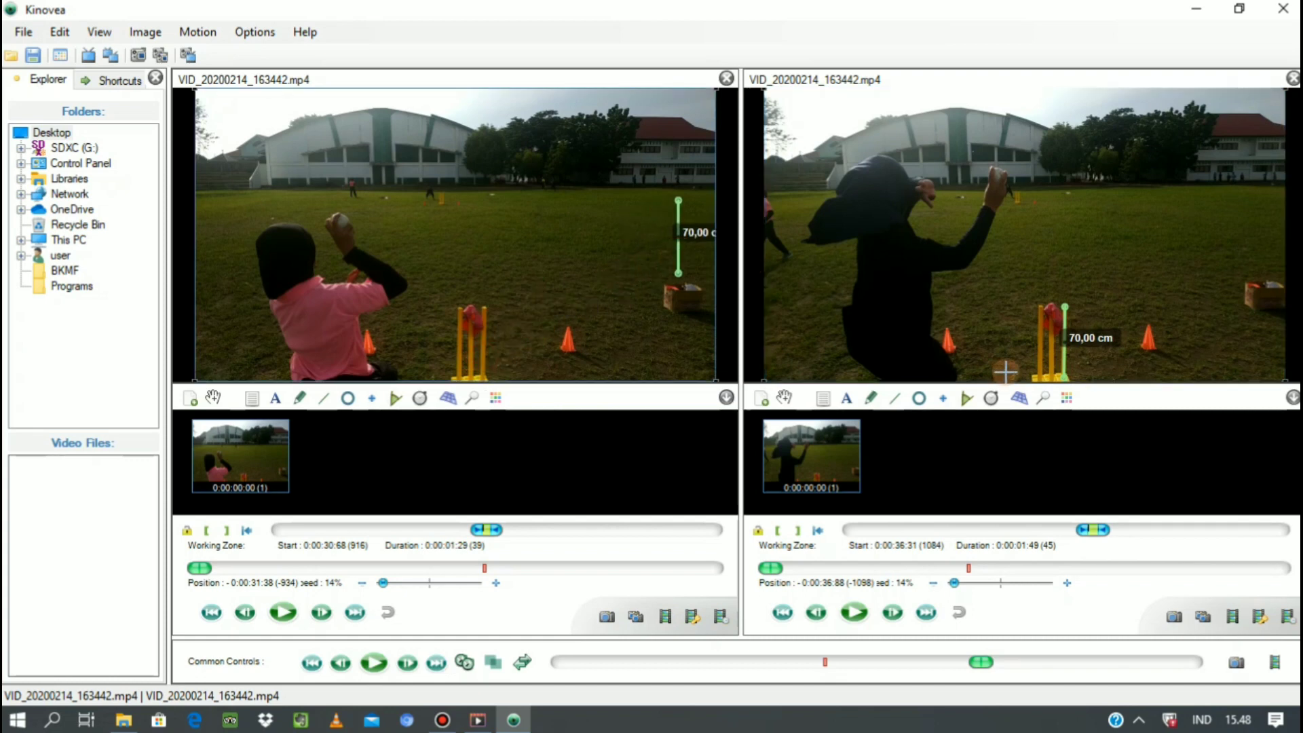
pyautogui.click(785, 401)
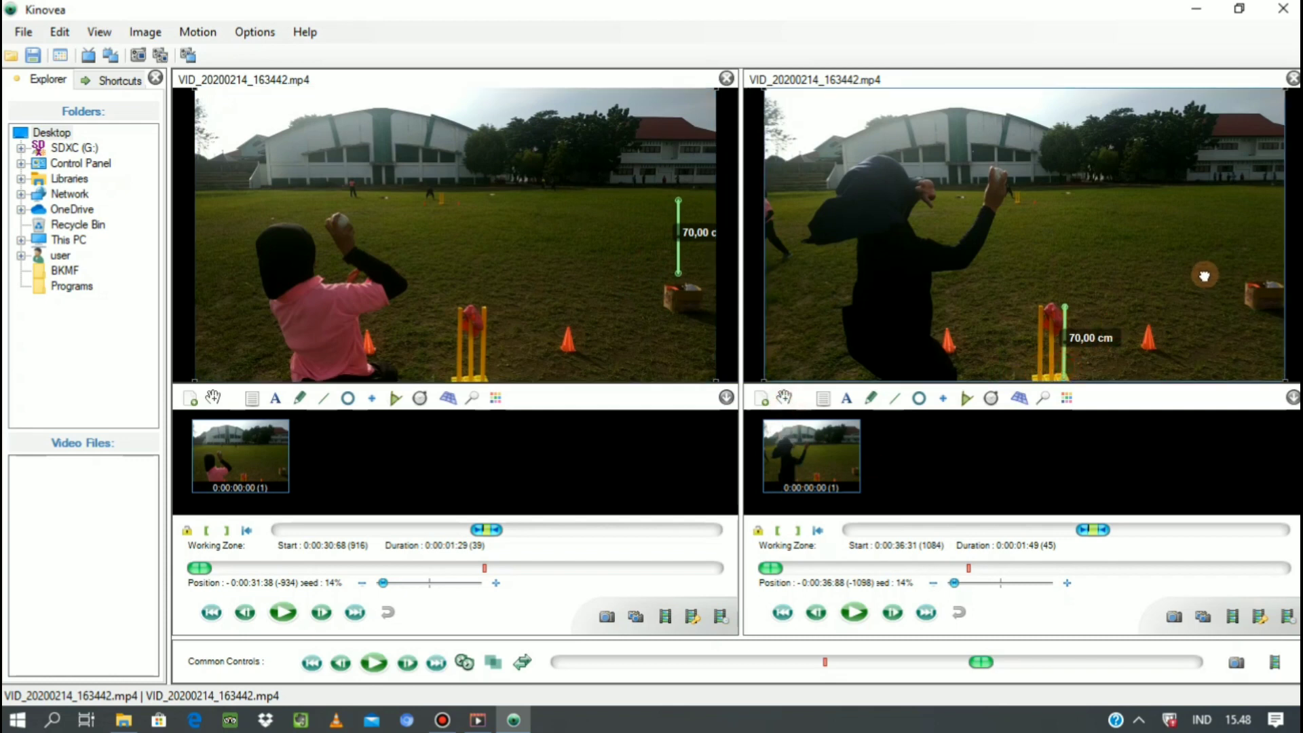
pyautogui.moveTo(1060, 374); pyautogui.dragTo(1259, 256)
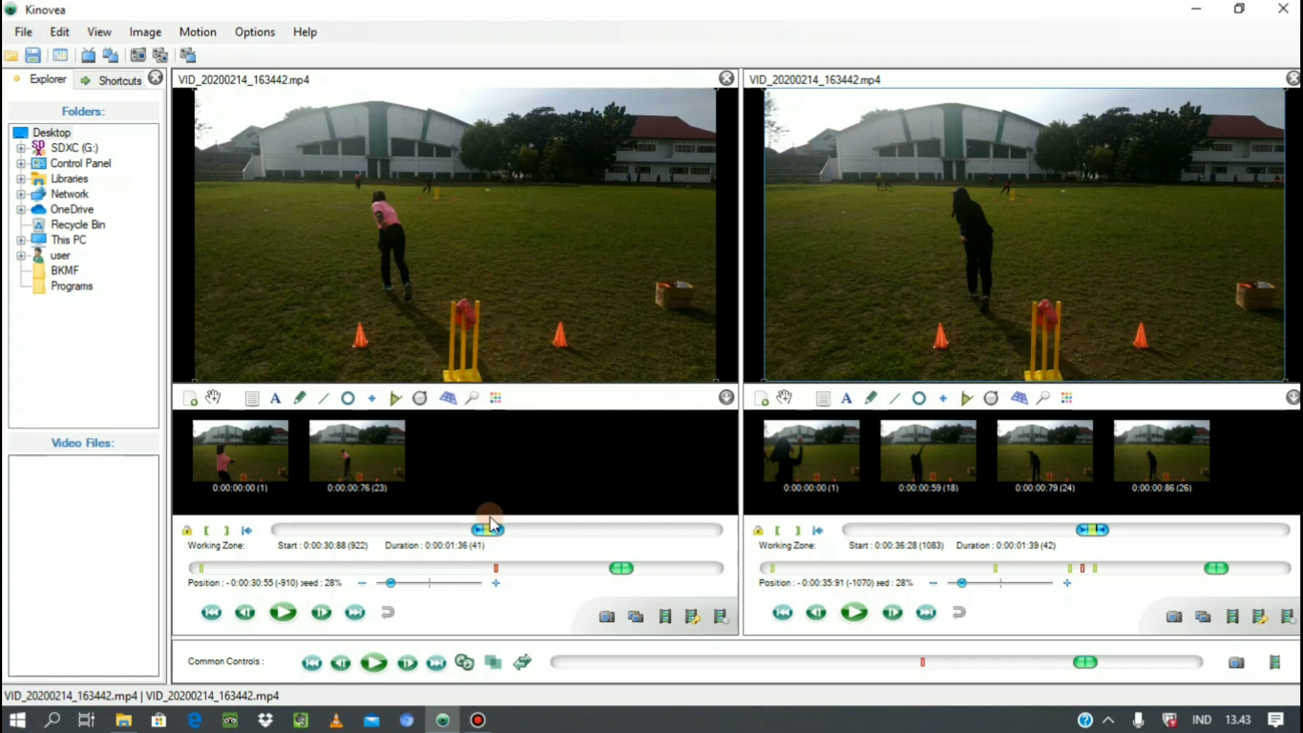
# Play both synchronized videos together to compare the throws, pause them, and step the first video back one frame.
pyautogui.click(375, 665)
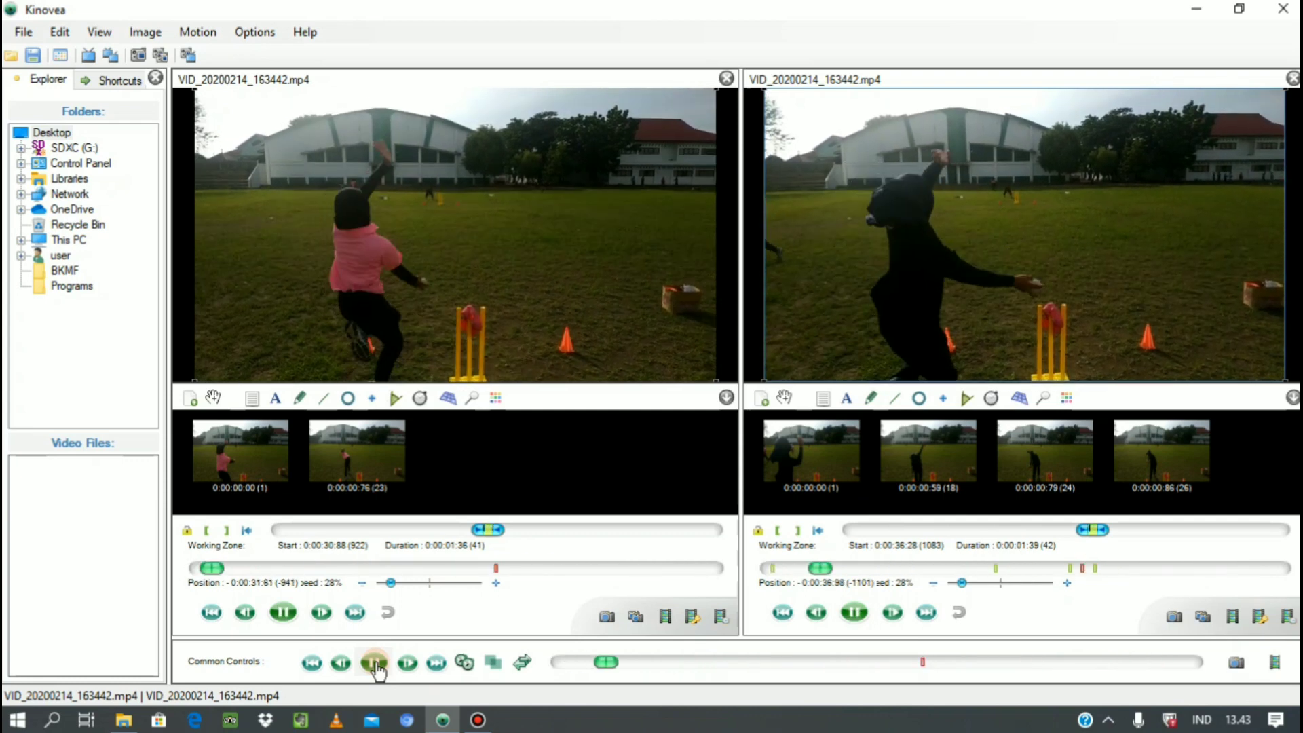
pyautogui.click(375, 666)
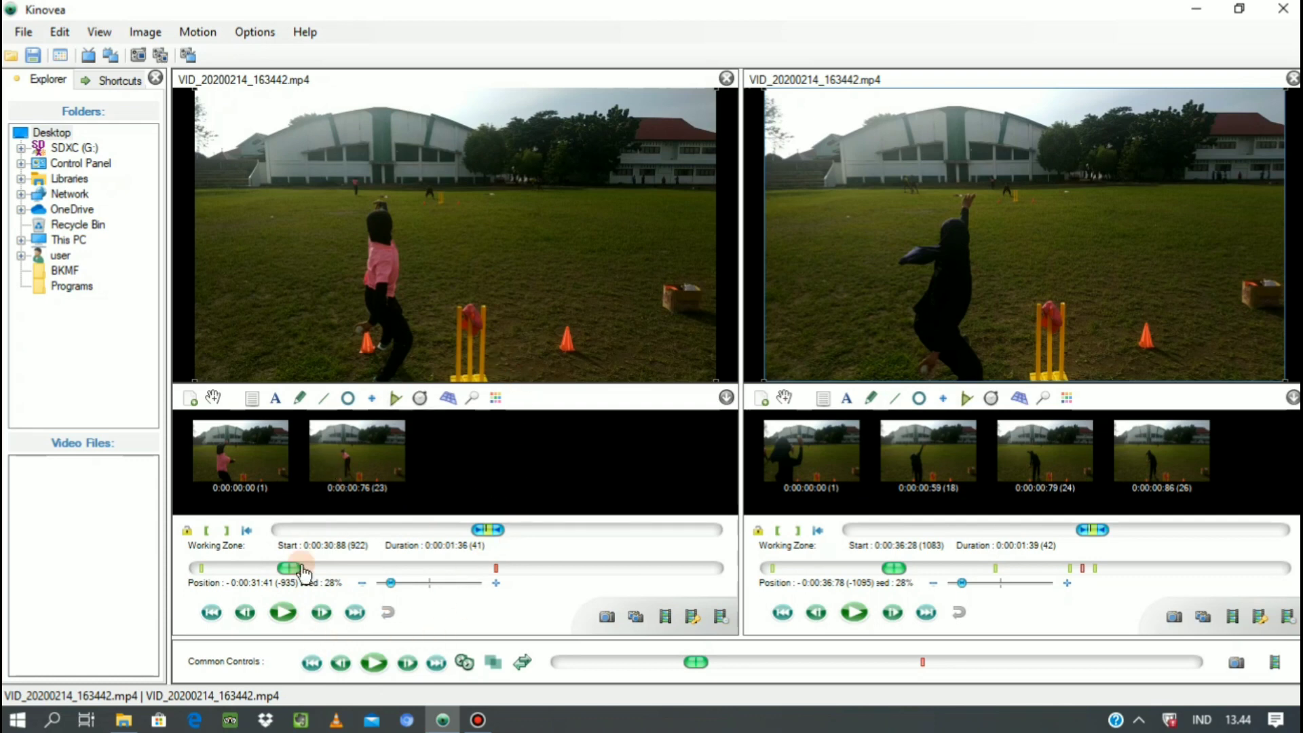
pyautogui.click(245, 613)
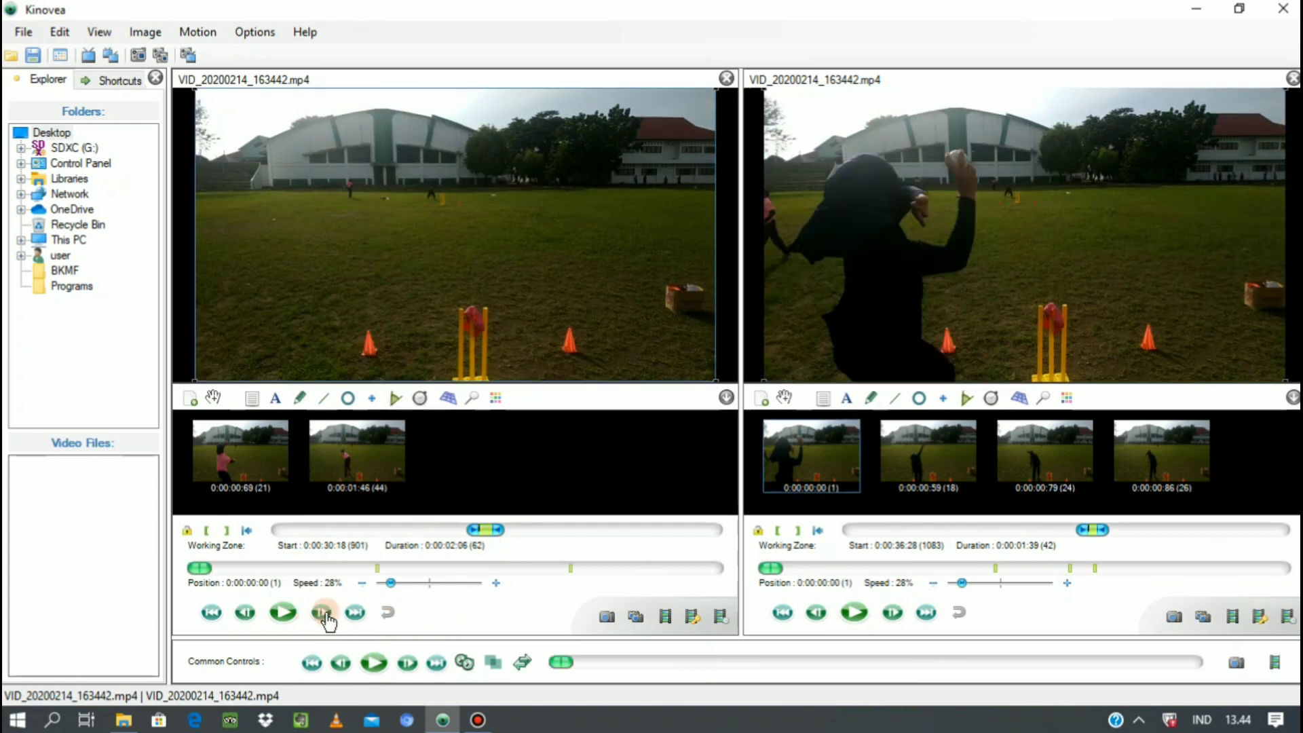
# Play the first video, step back to the pink-clad thrower's frame at 0:00:00:56, and set the working zone start there.
pyautogui.click(284, 613)
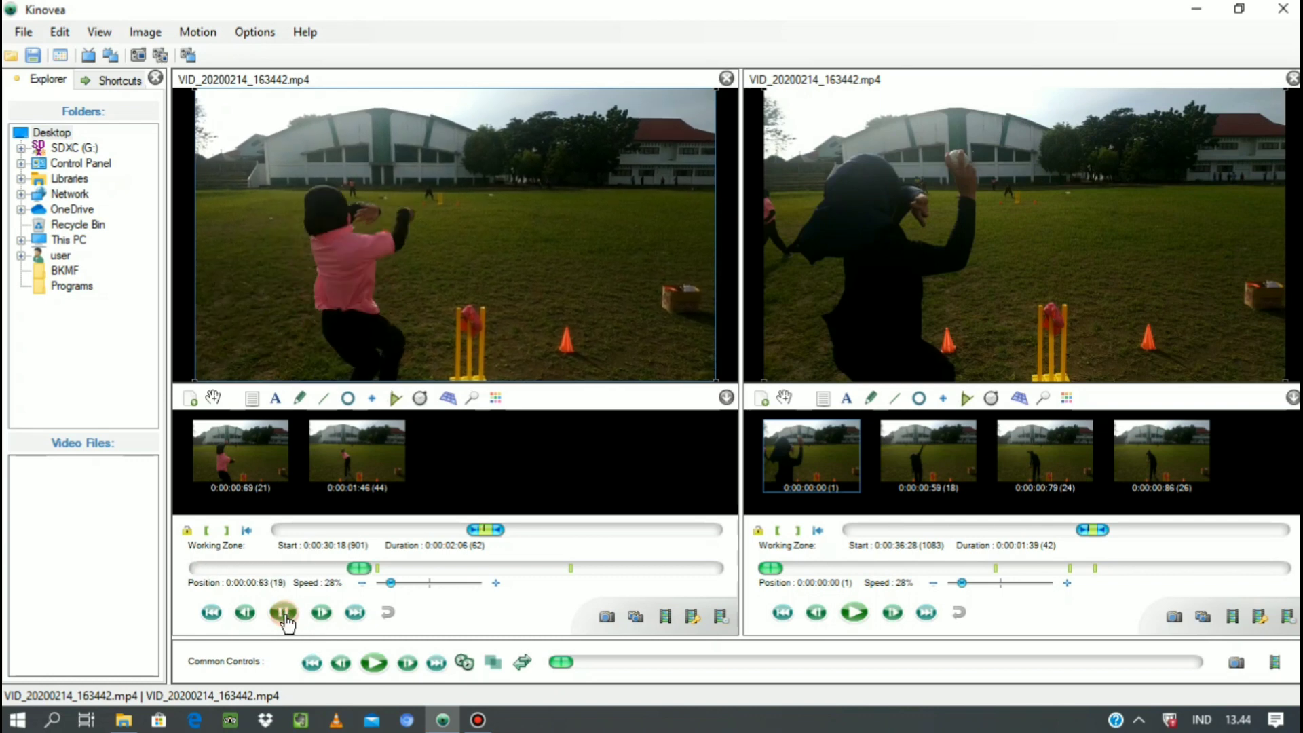
pyautogui.click(284, 613)
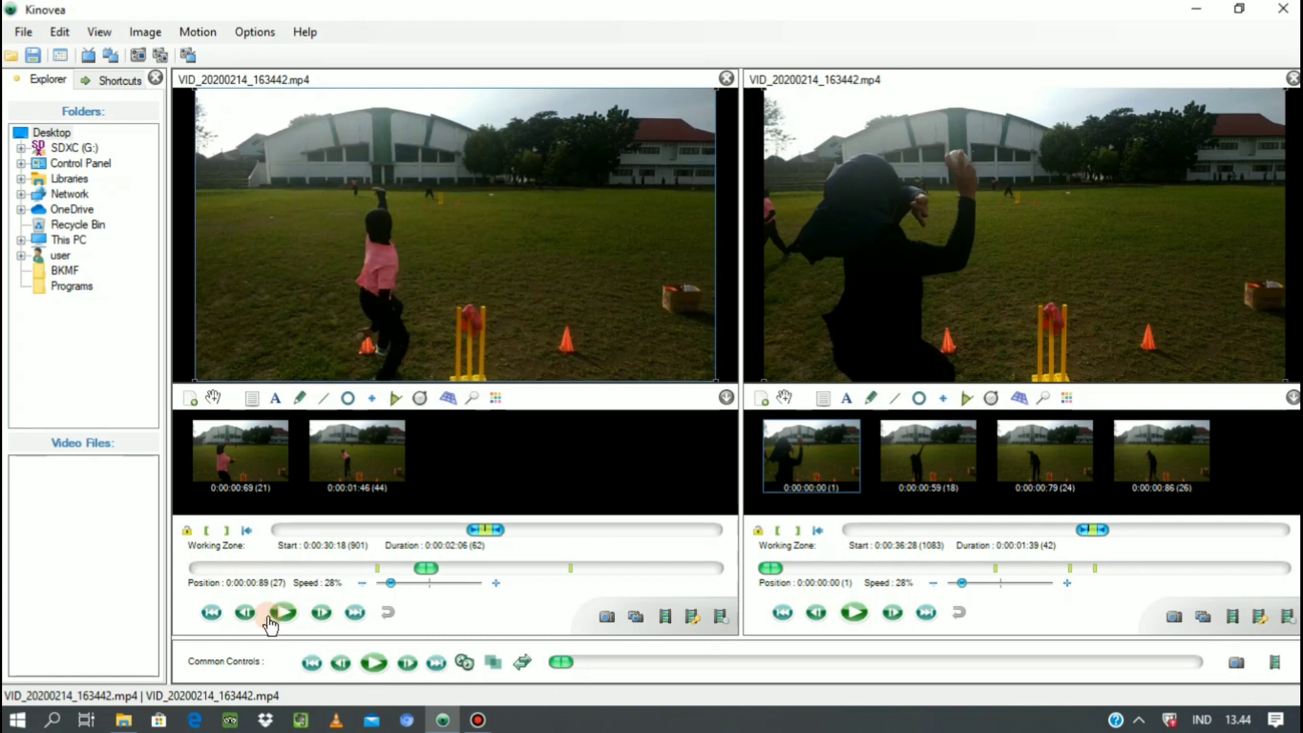
pyautogui.click(245, 617)
pyautogui.click(245, 616)
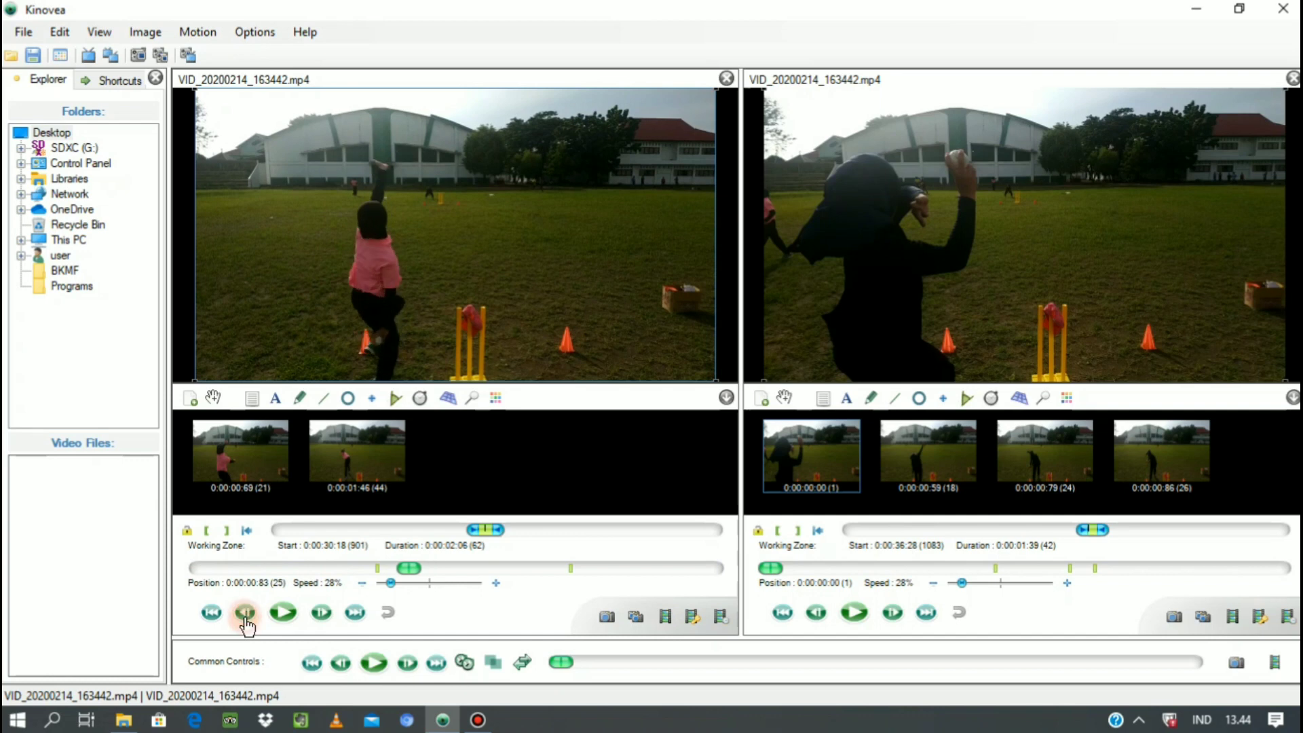
pyautogui.click(245, 616)
pyautogui.click(245, 616)
pyautogui.click(245, 617)
pyautogui.click(245, 617)
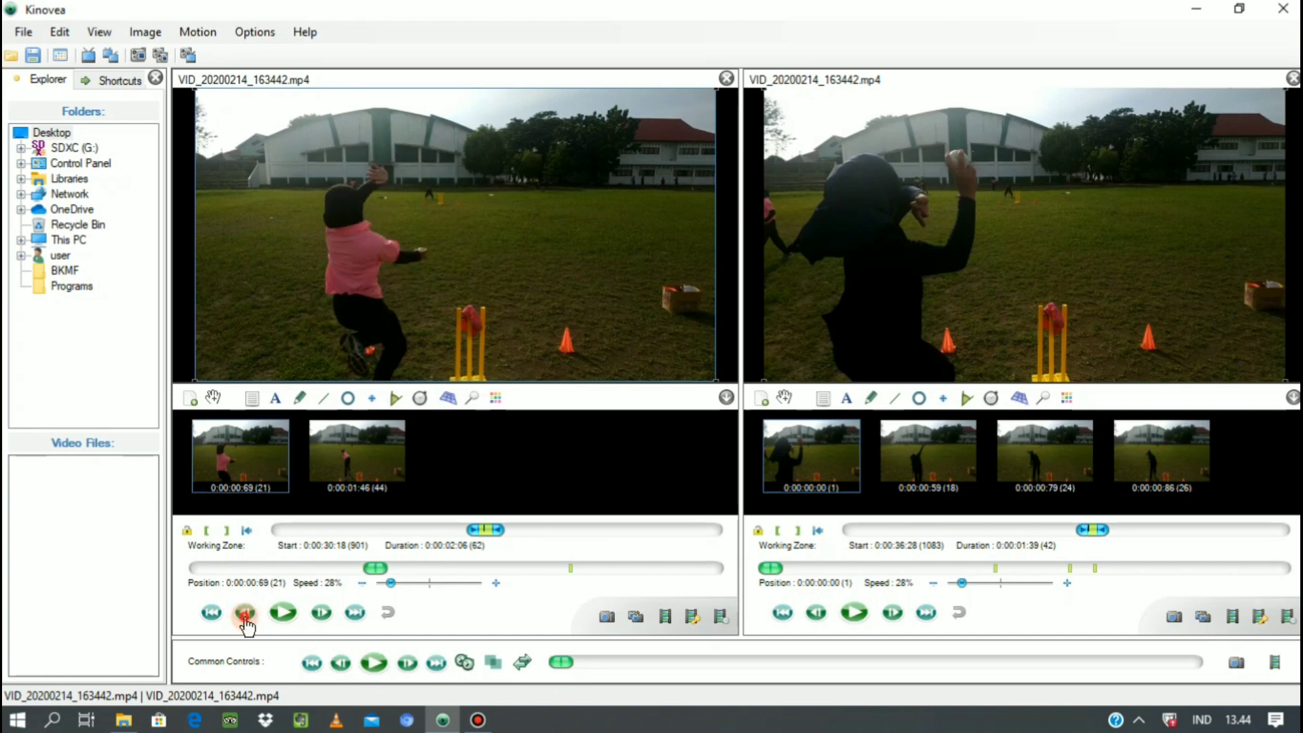
pyautogui.click(245, 616)
pyautogui.click(245, 616)
pyautogui.click(245, 616)
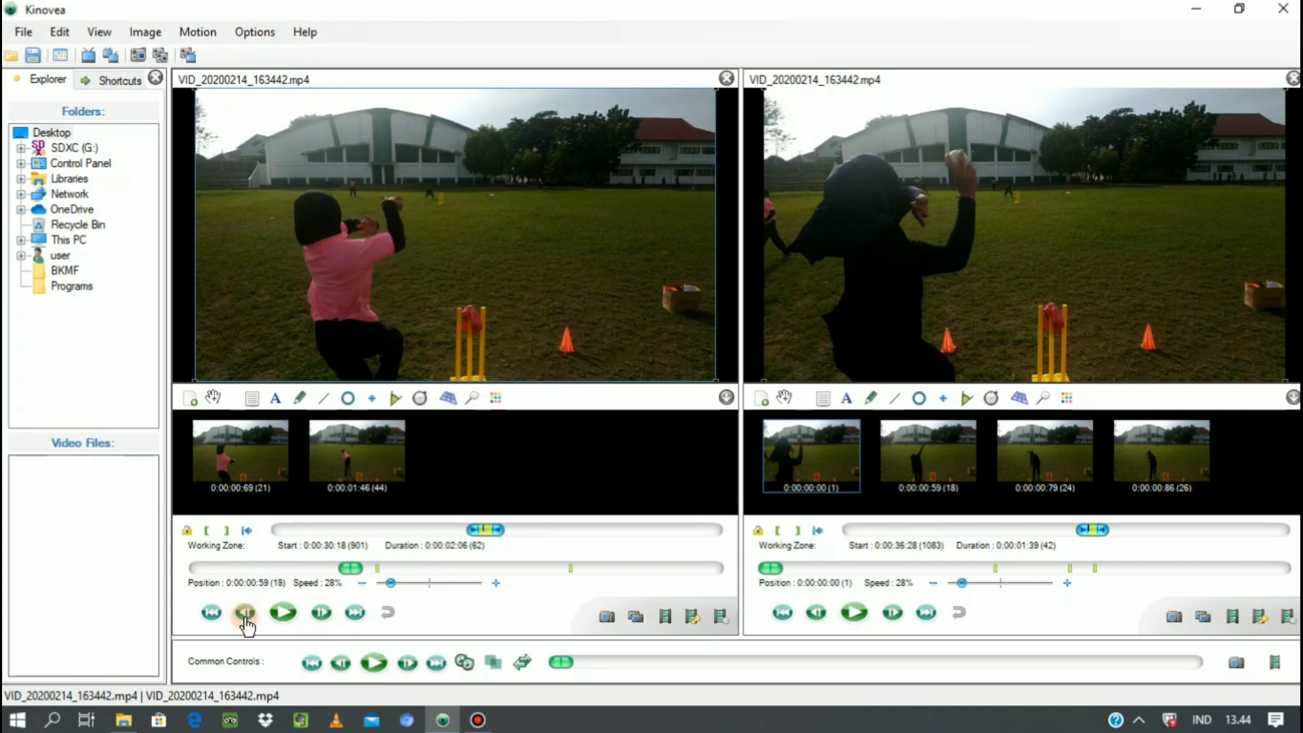
pyautogui.click(245, 617)
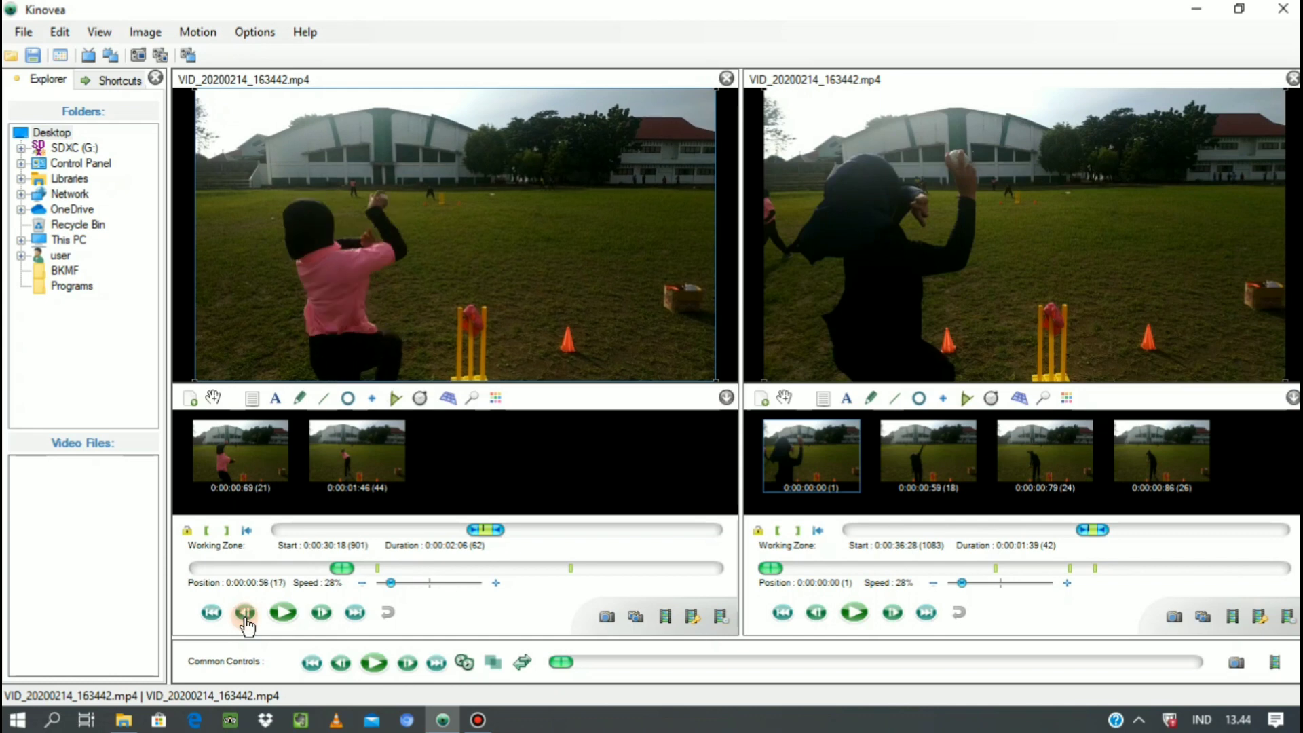
pyautogui.click(208, 530)
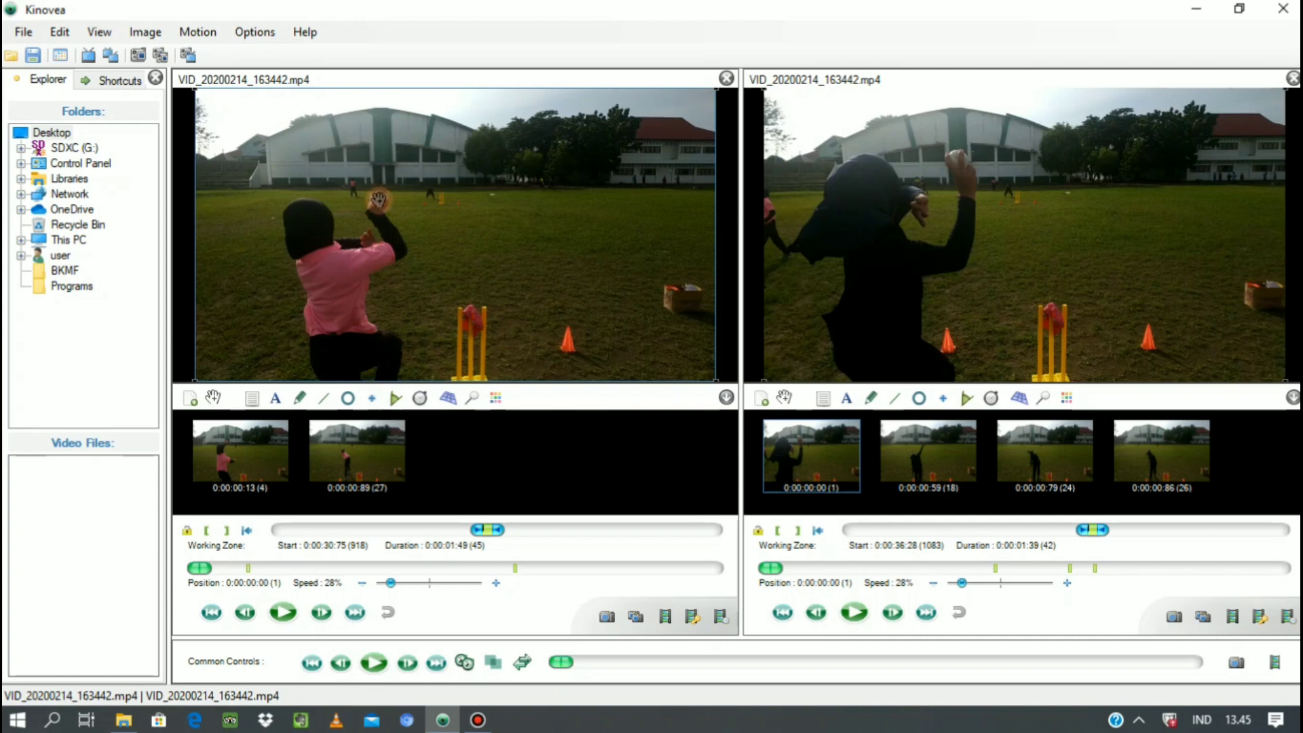
# Place a cross marker on the ball in the pink-clad thrower's hand and start tracking its path.
pyautogui.click(371, 399)
pyautogui.click(382, 198)
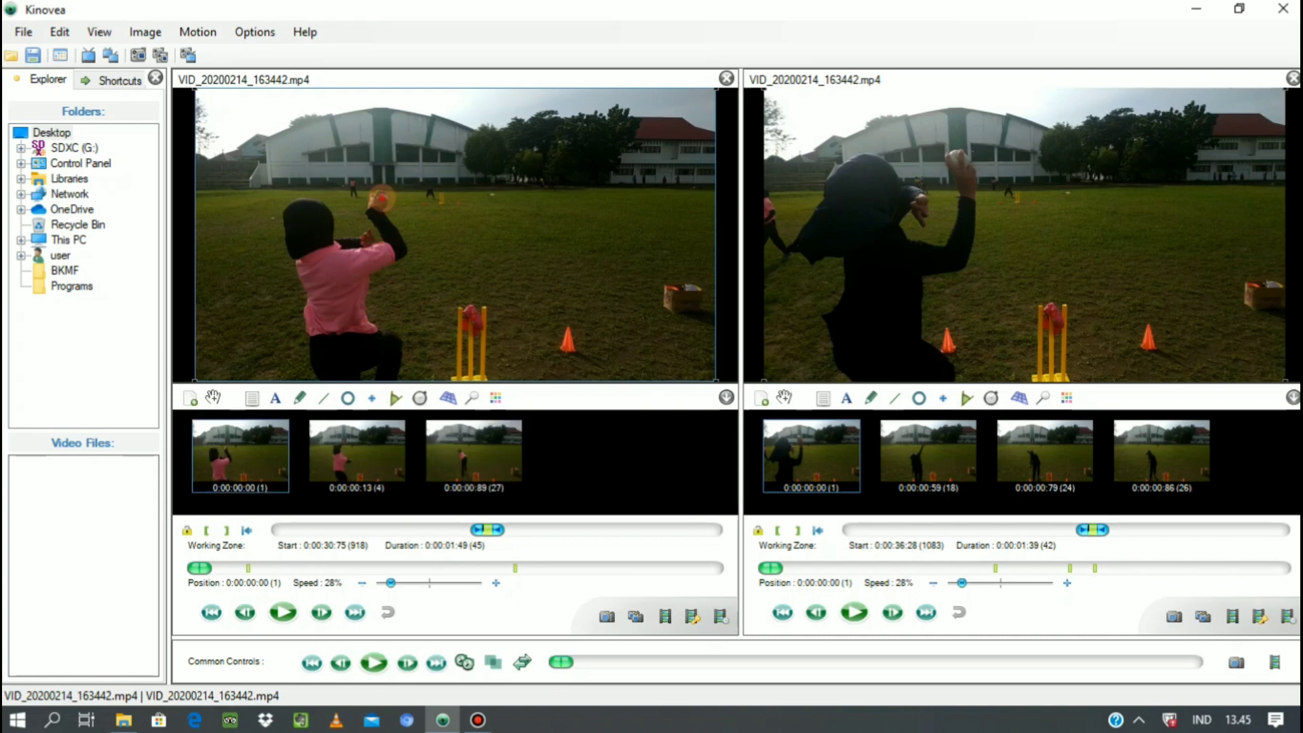
pyautogui.rightClick(382, 199)
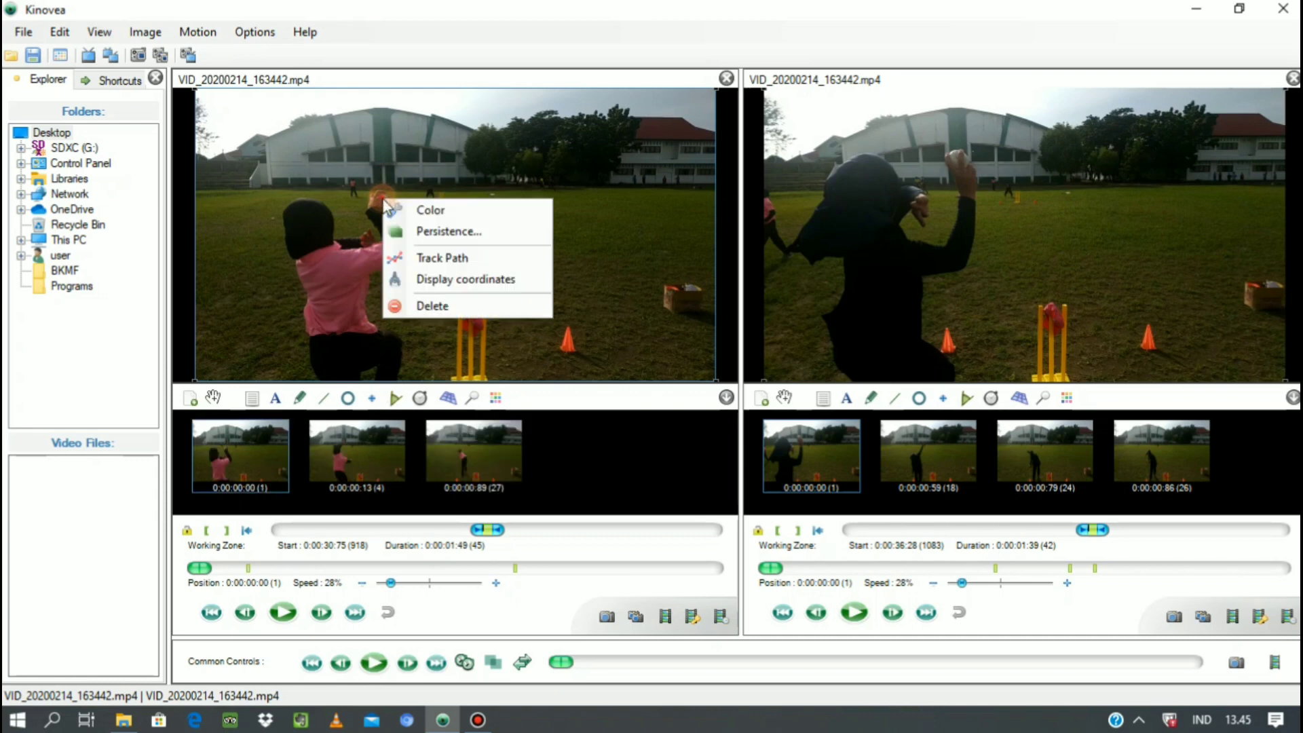
pyautogui.click(429, 258)
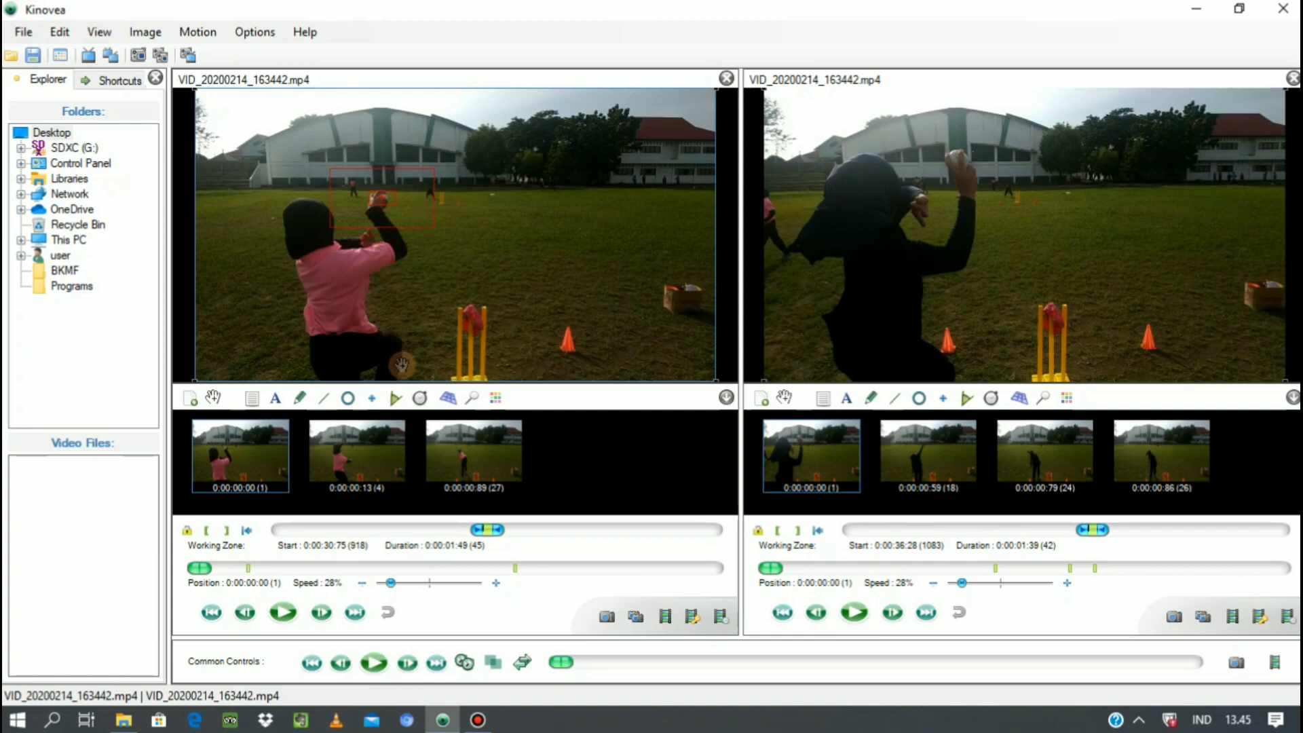
# Advance the first video one frame, reopen the ball's path for tracking, reposition the tracking point, and continue to the following frame.
pyautogui.click(322, 613)
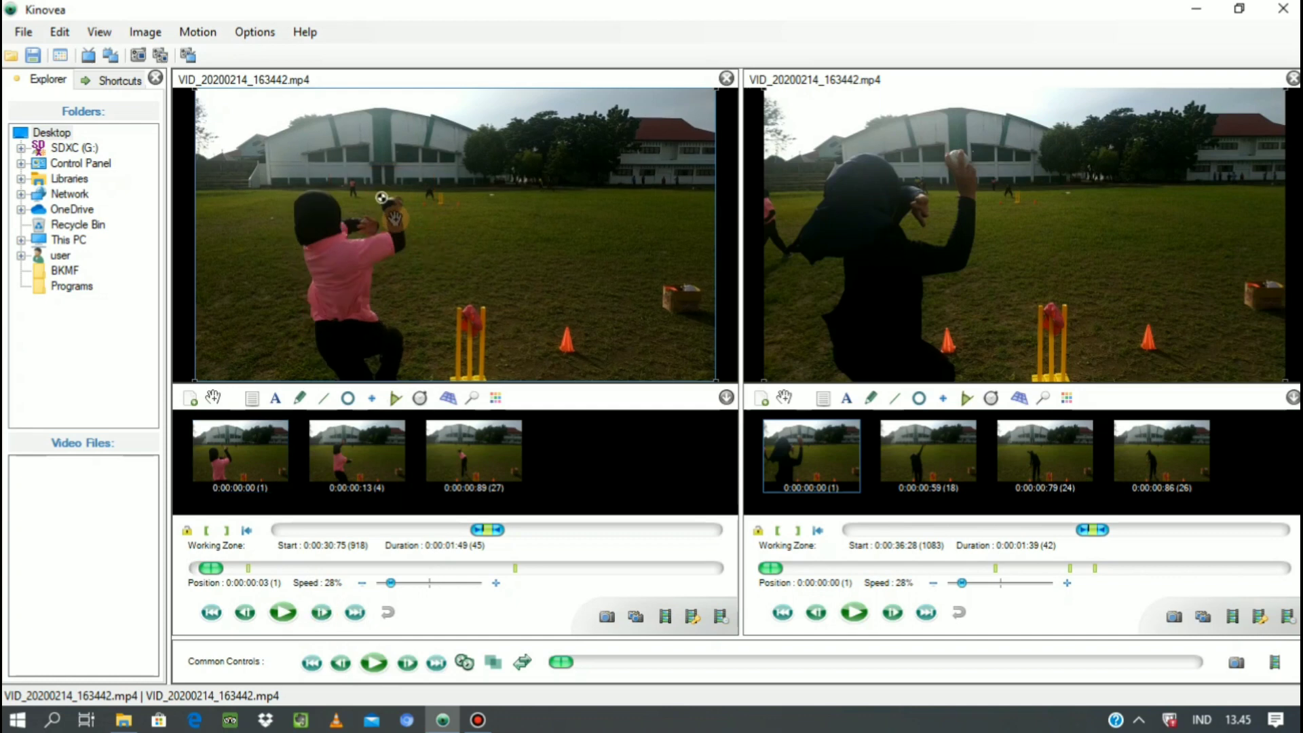
pyautogui.rightClick(382, 198)
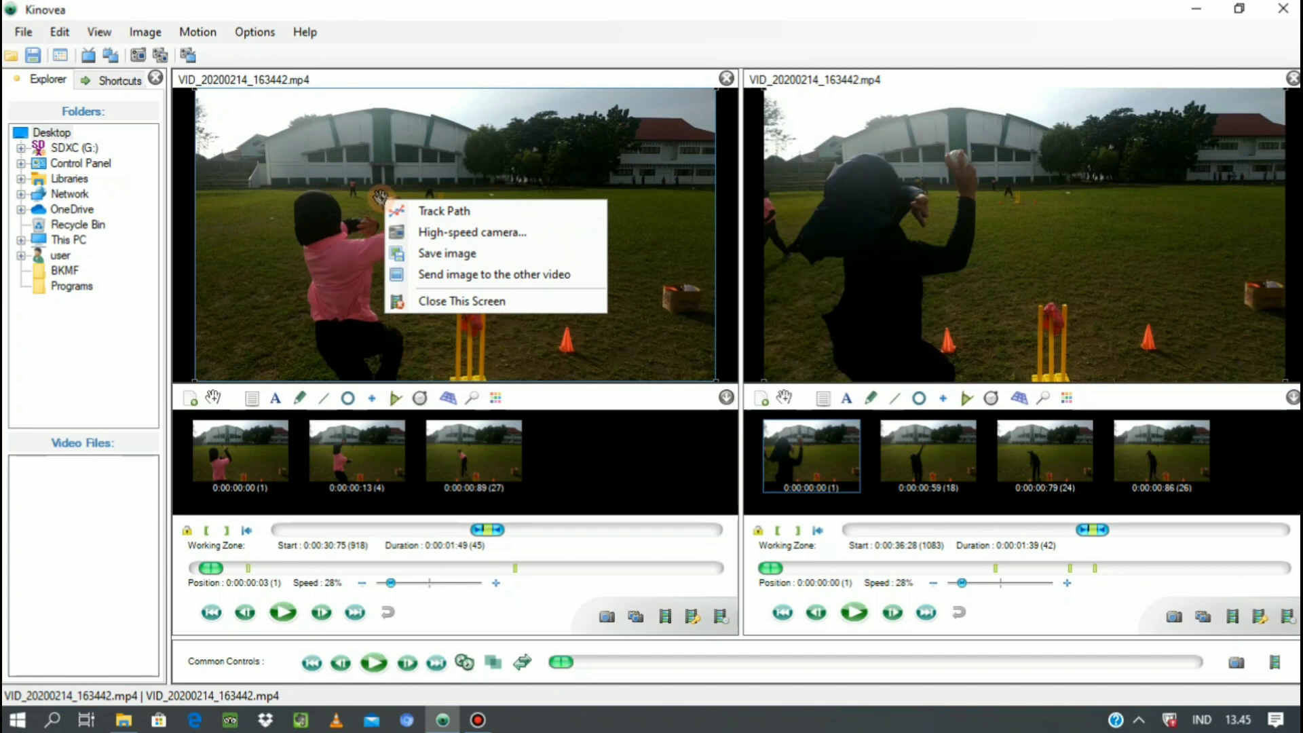
pyautogui.click(418, 210)
pyautogui.rightClick(380, 198)
pyautogui.click(436, 235)
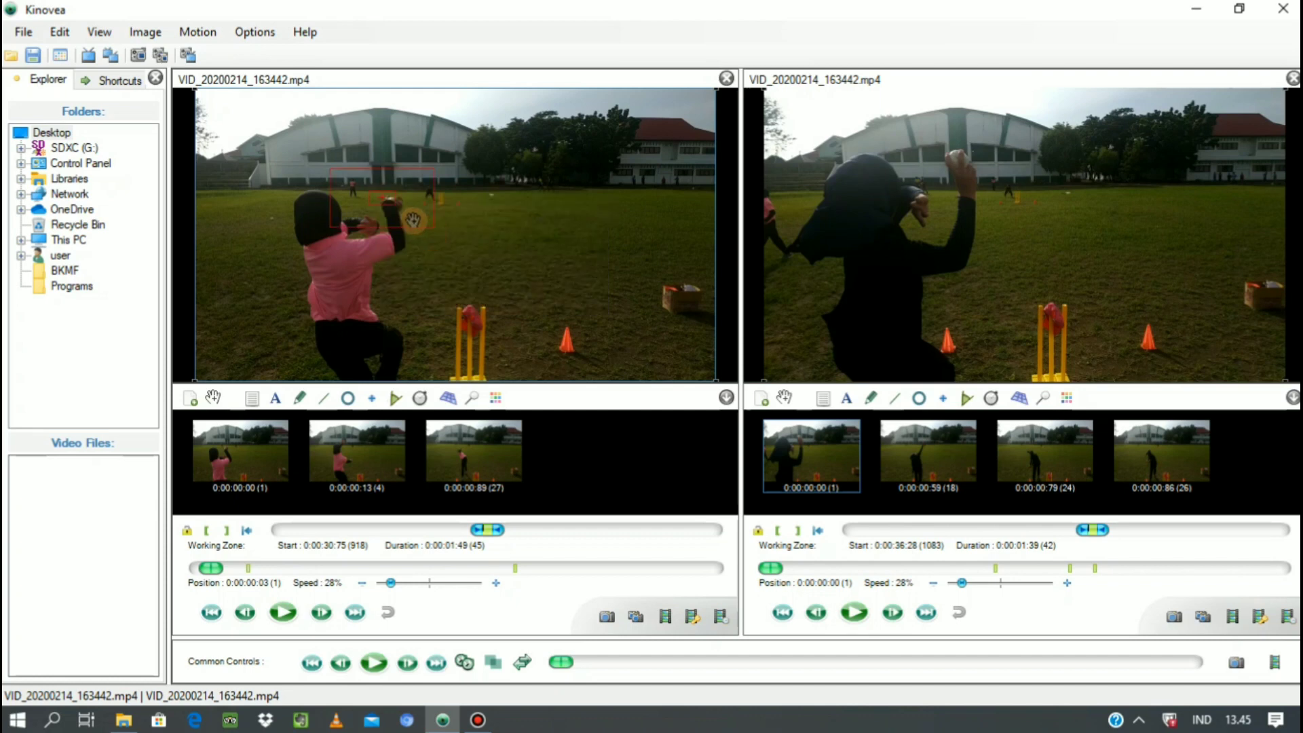
pyautogui.moveTo(413, 219); pyautogui.dragTo(426, 226)
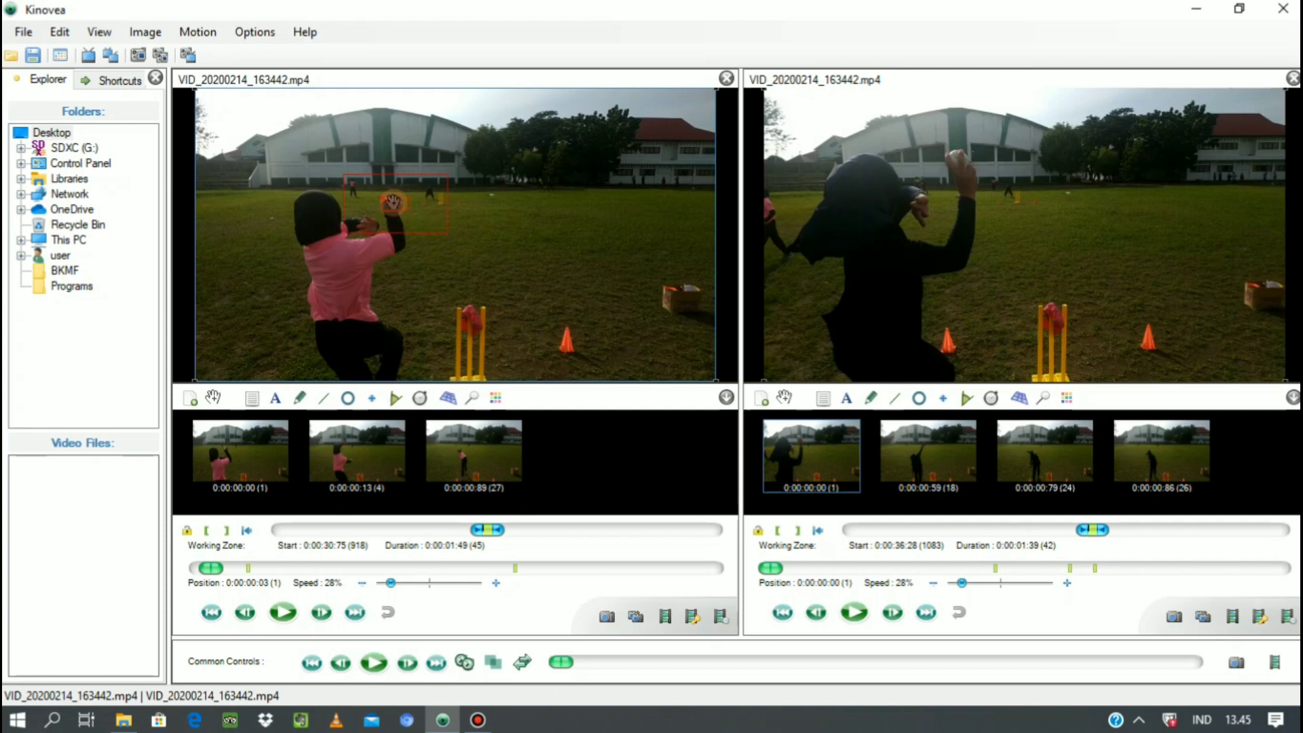
pyautogui.click(323, 615)
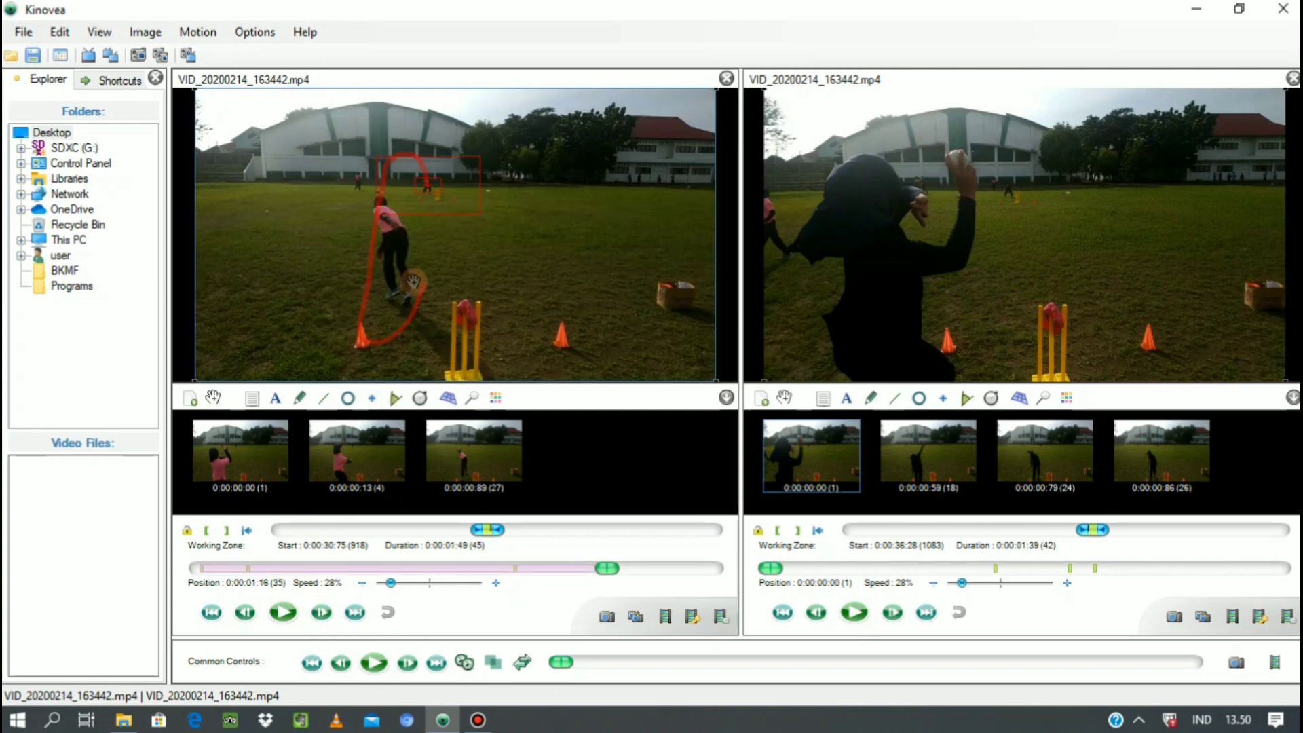
# End the path edition of the tracked ball at 0:00:01:16 and play the first video with its trajectory.
pyautogui.rightClick(427, 184)
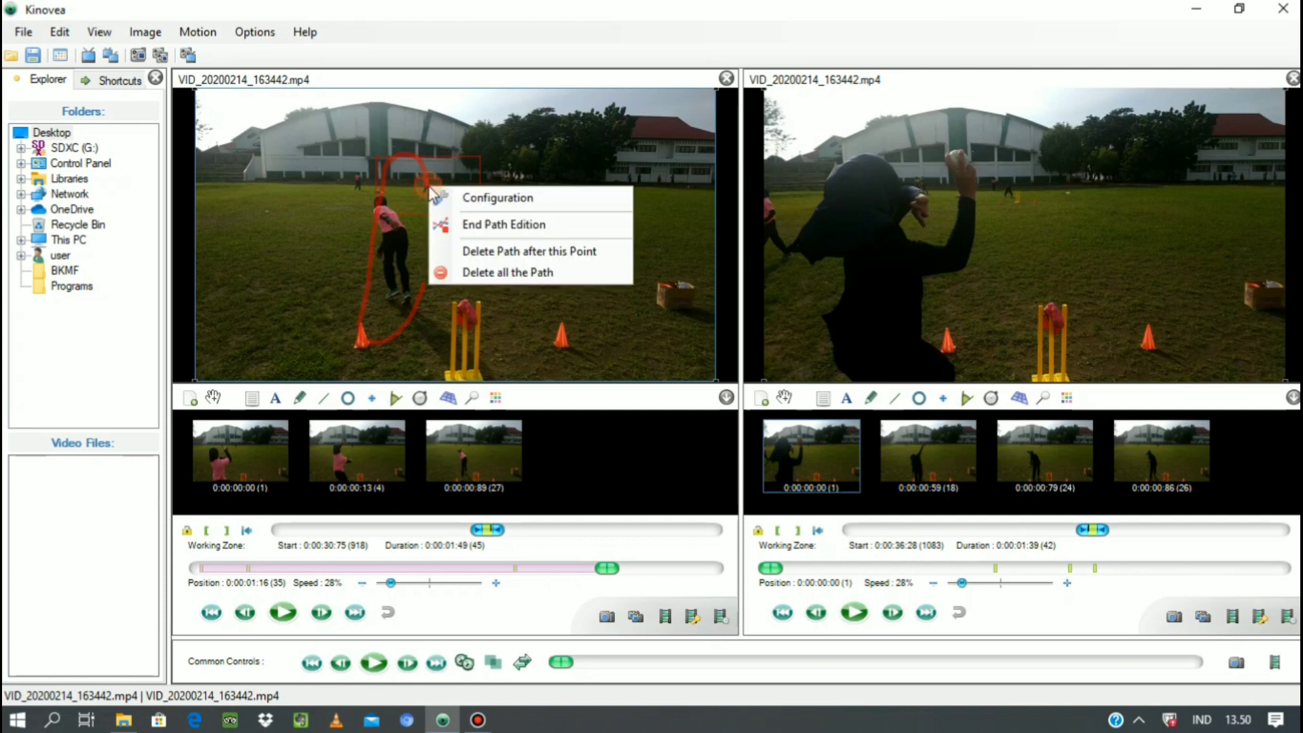
pyautogui.click(469, 224)
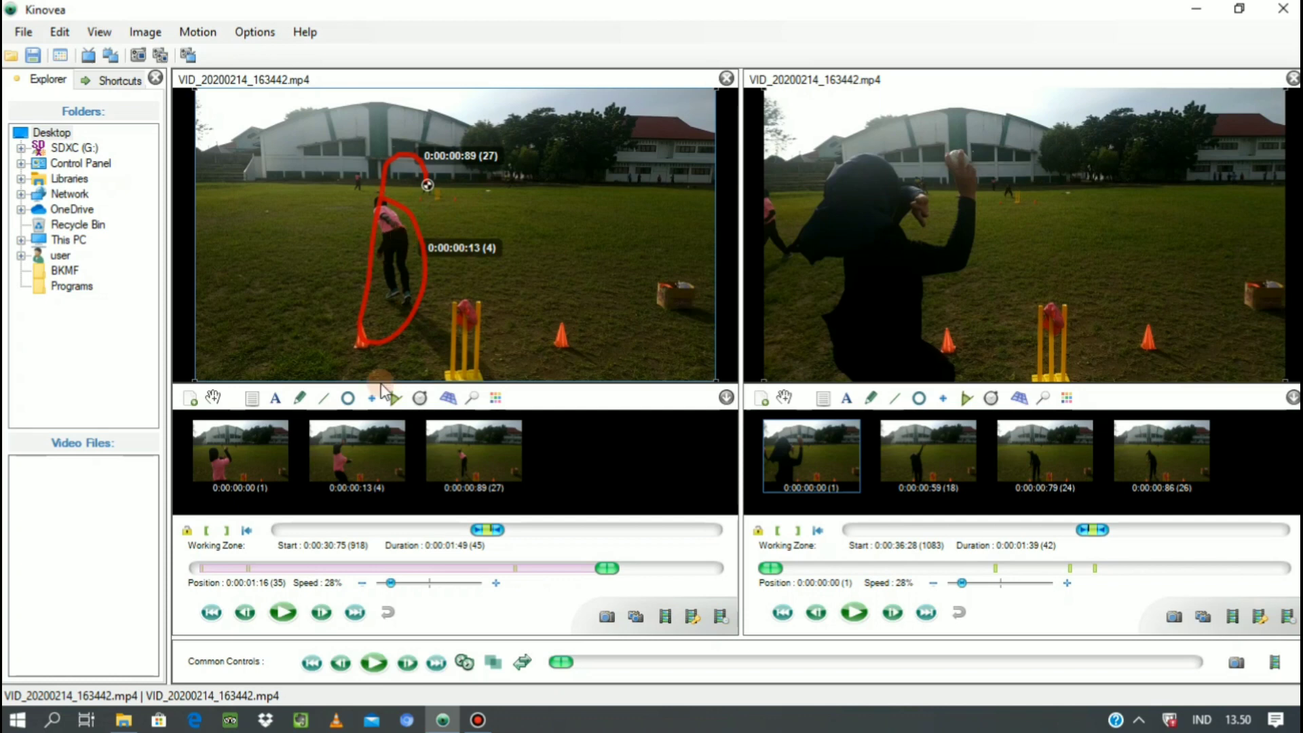
pyautogui.click(280, 613)
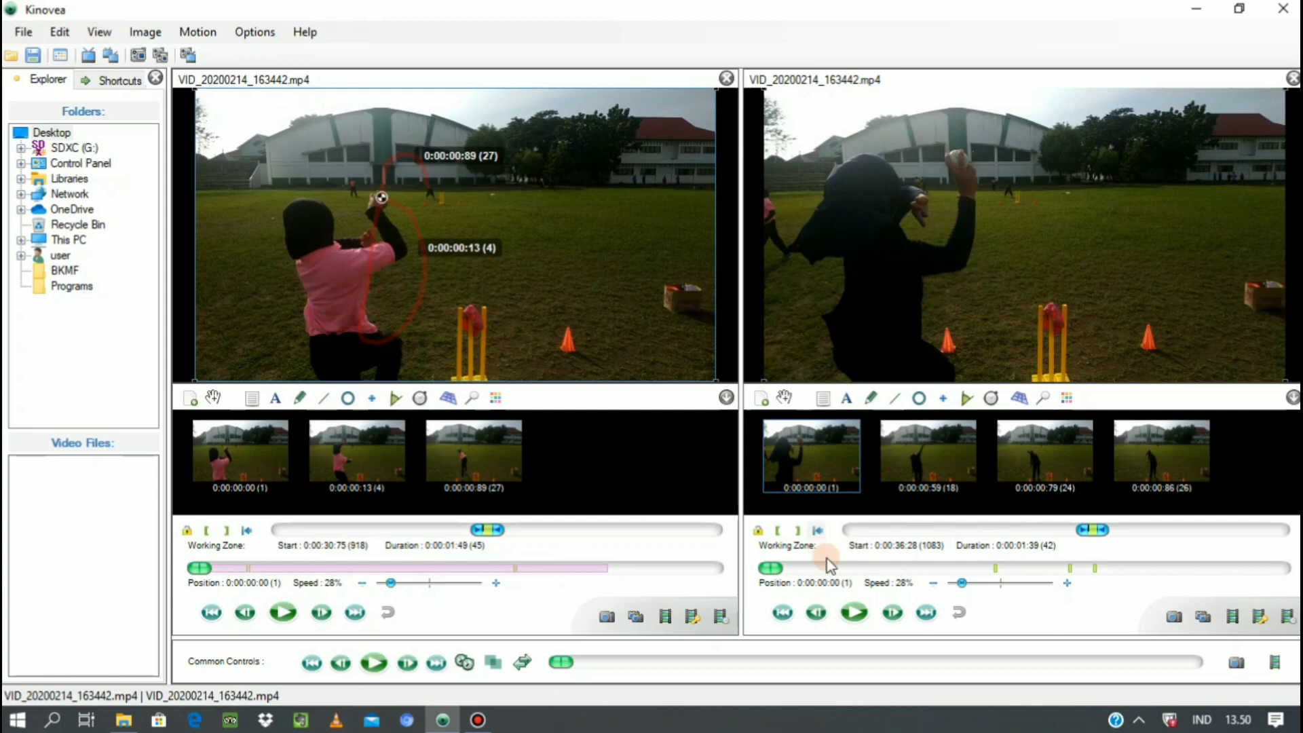
# Step through the second video's opening frames to examine the black-clad thrower's arm swing, and return to its first frame.
pyautogui.click(893, 613)
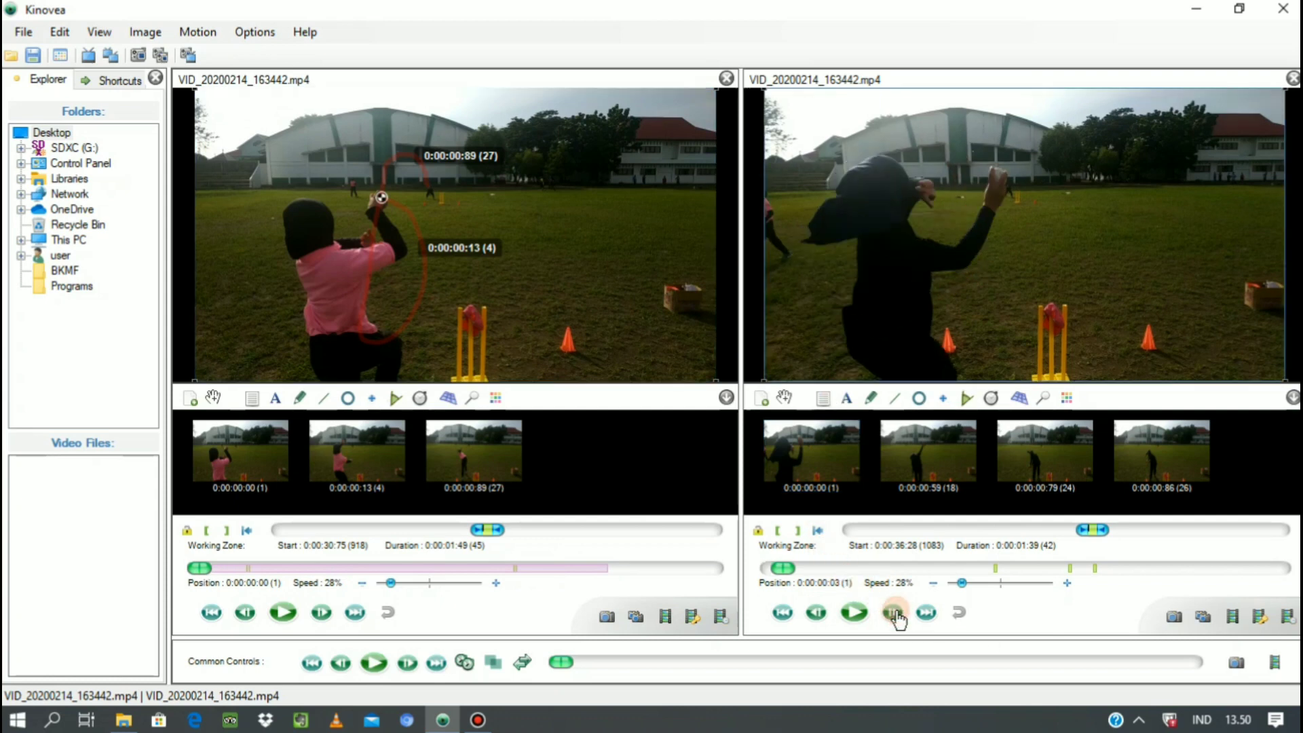
pyautogui.click(894, 613)
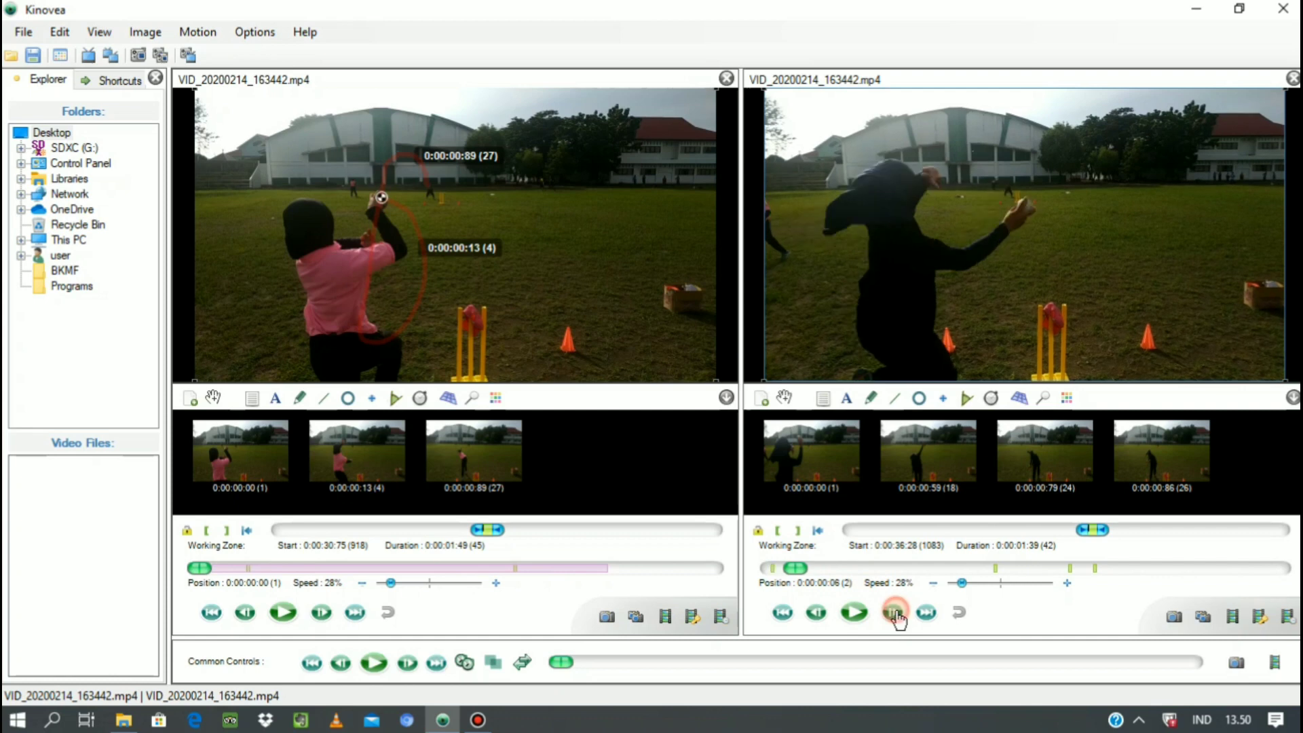
pyautogui.click(816, 614)
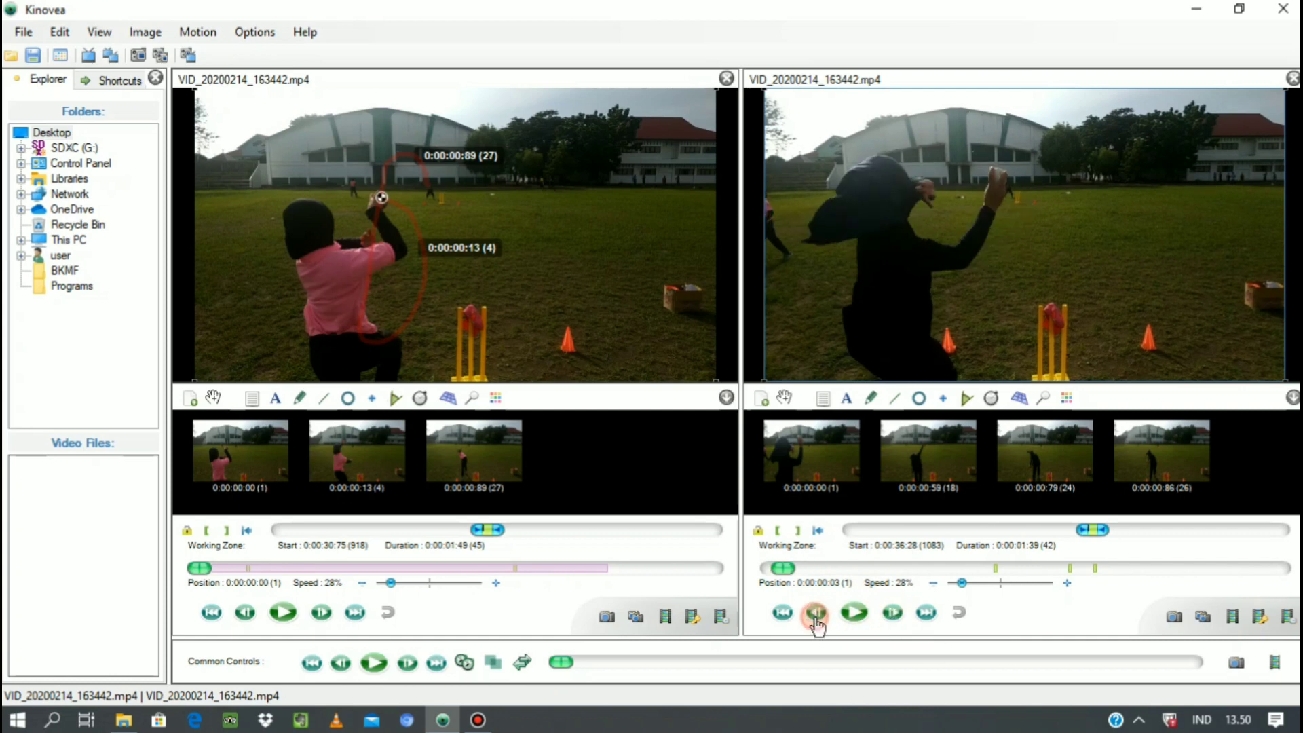
pyautogui.click(885, 615)
pyautogui.click(886, 614)
pyautogui.click(885, 615)
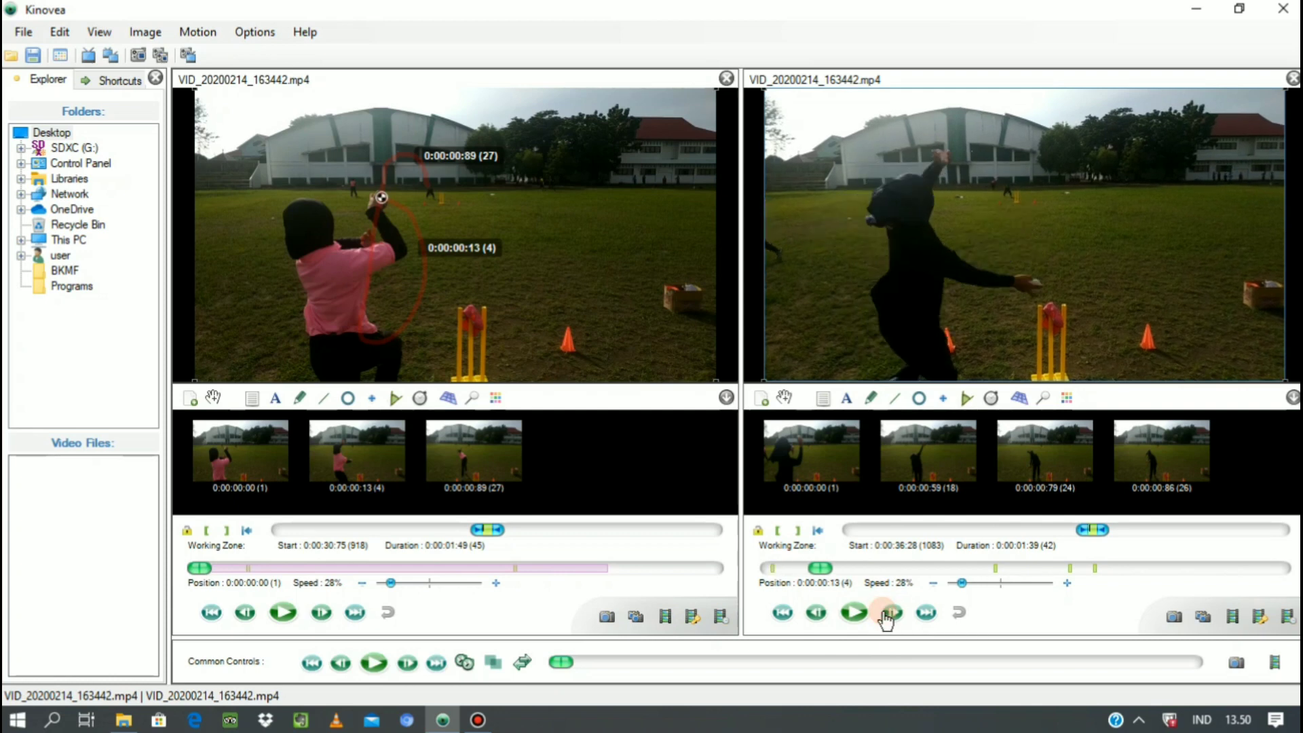
pyautogui.click(886, 616)
pyautogui.click(885, 614)
pyautogui.click(886, 614)
pyautogui.click(885, 614)
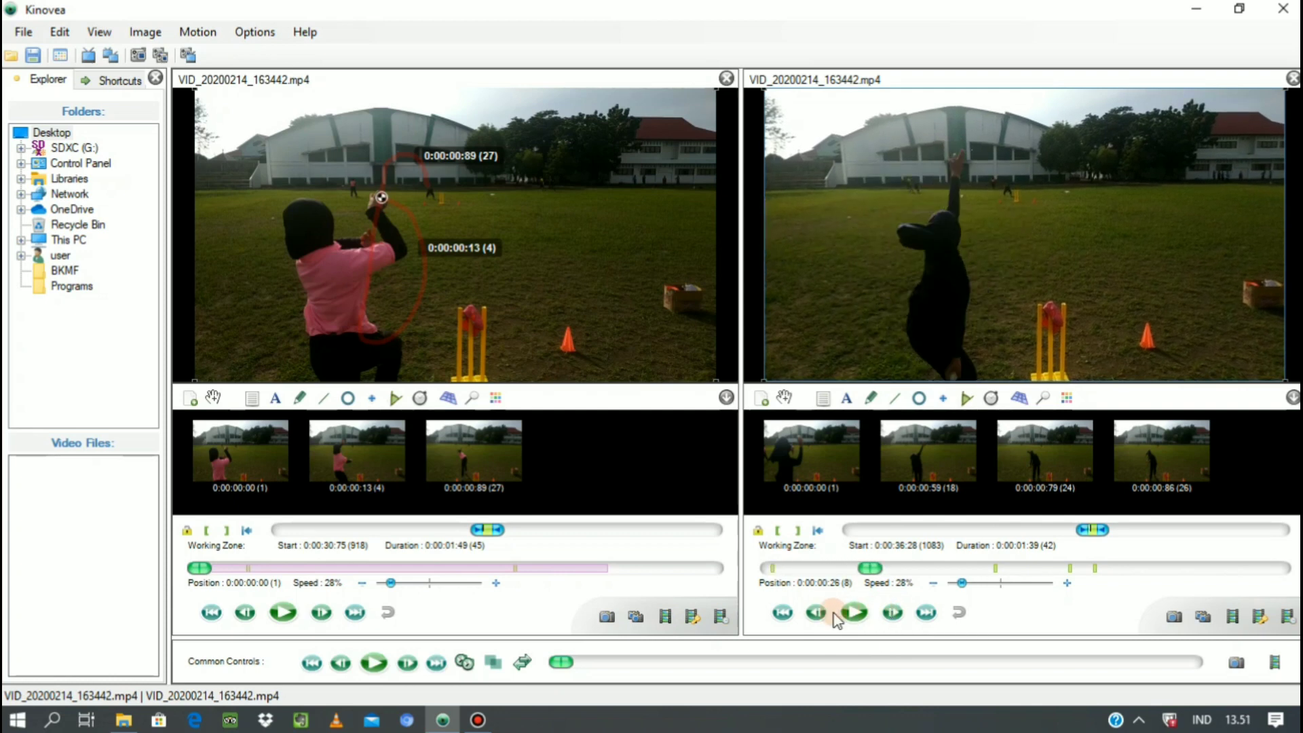
pyautogui.click(808, 615)
pyautogui.click(808, 614)
pyautogui.click(809, 614)
pyautogui.click(809, 615)
pyautogui.click(809, 616)
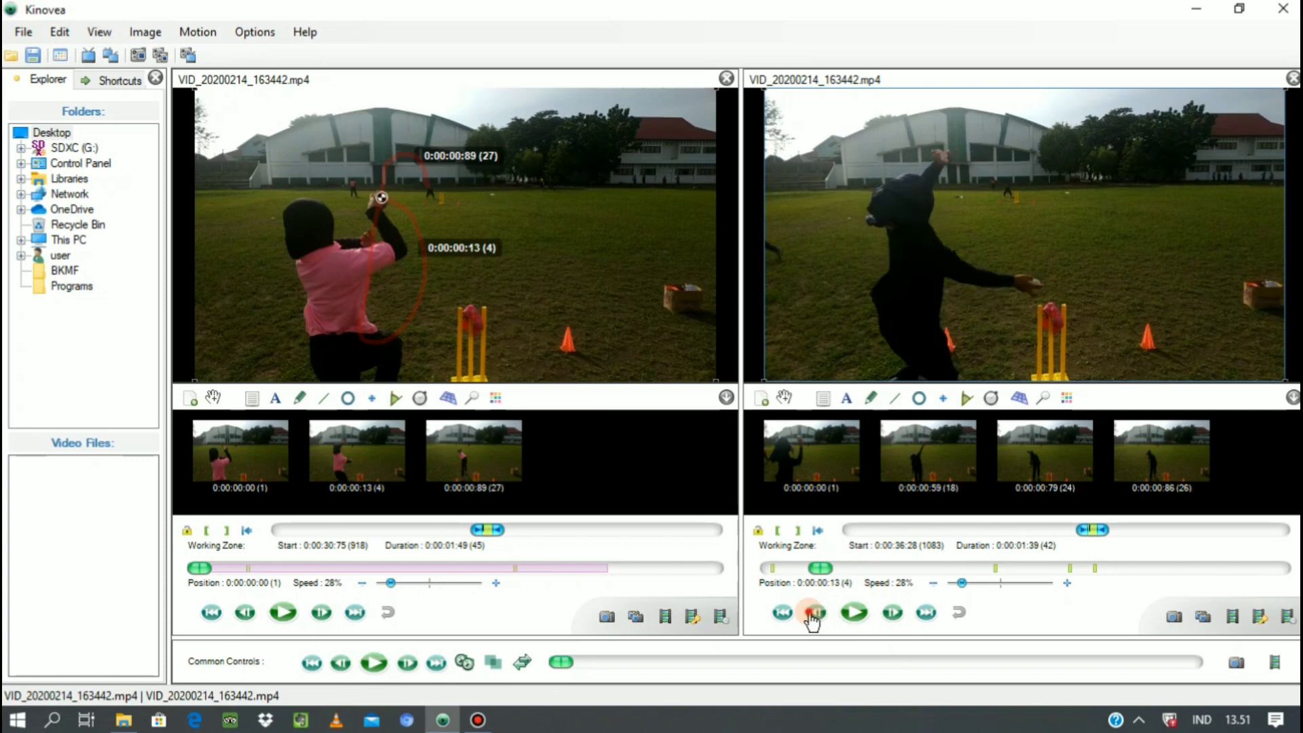
pyautogui.click(811, 615)
pyautogui.click(812, 614)
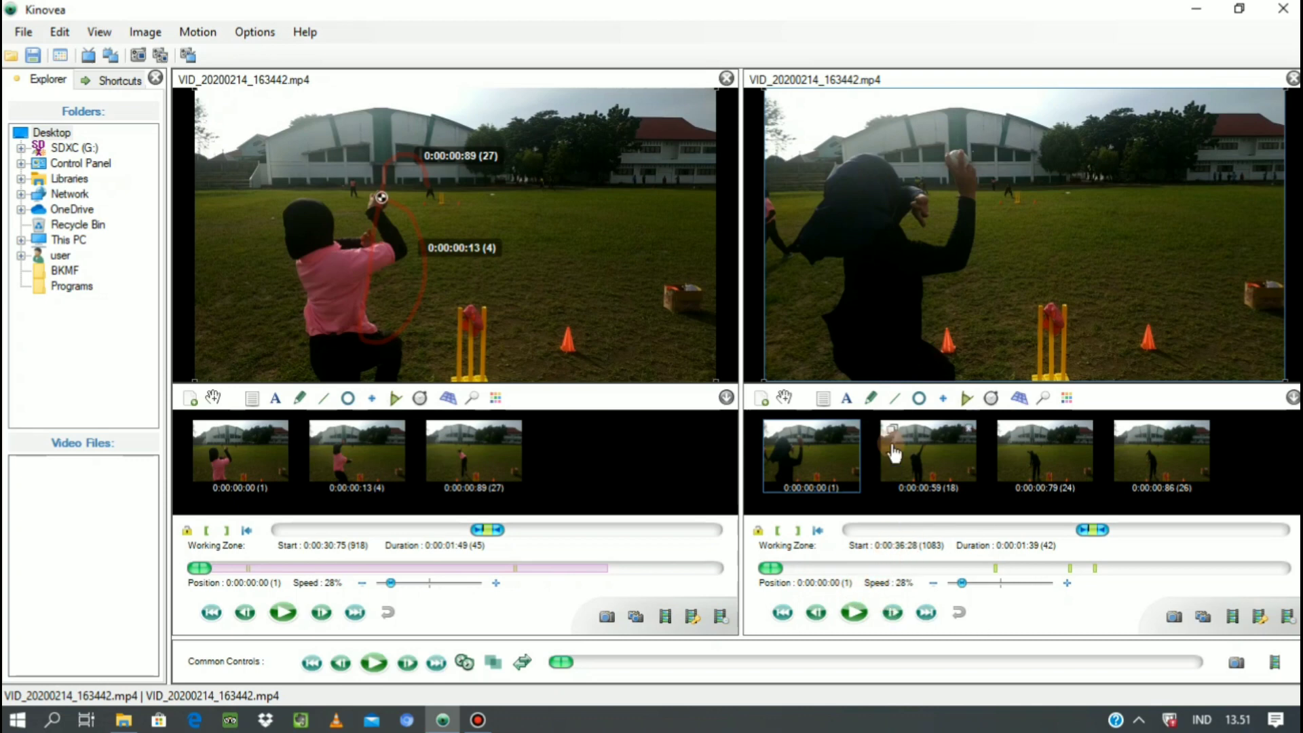
# Place a cross marker on the ball in the black-clad thrower's hand and start tracking its path.
pyautogui.click(943, 399)
pyautogui.click(957, 157)
pyautogui.rightClick(957, 157)
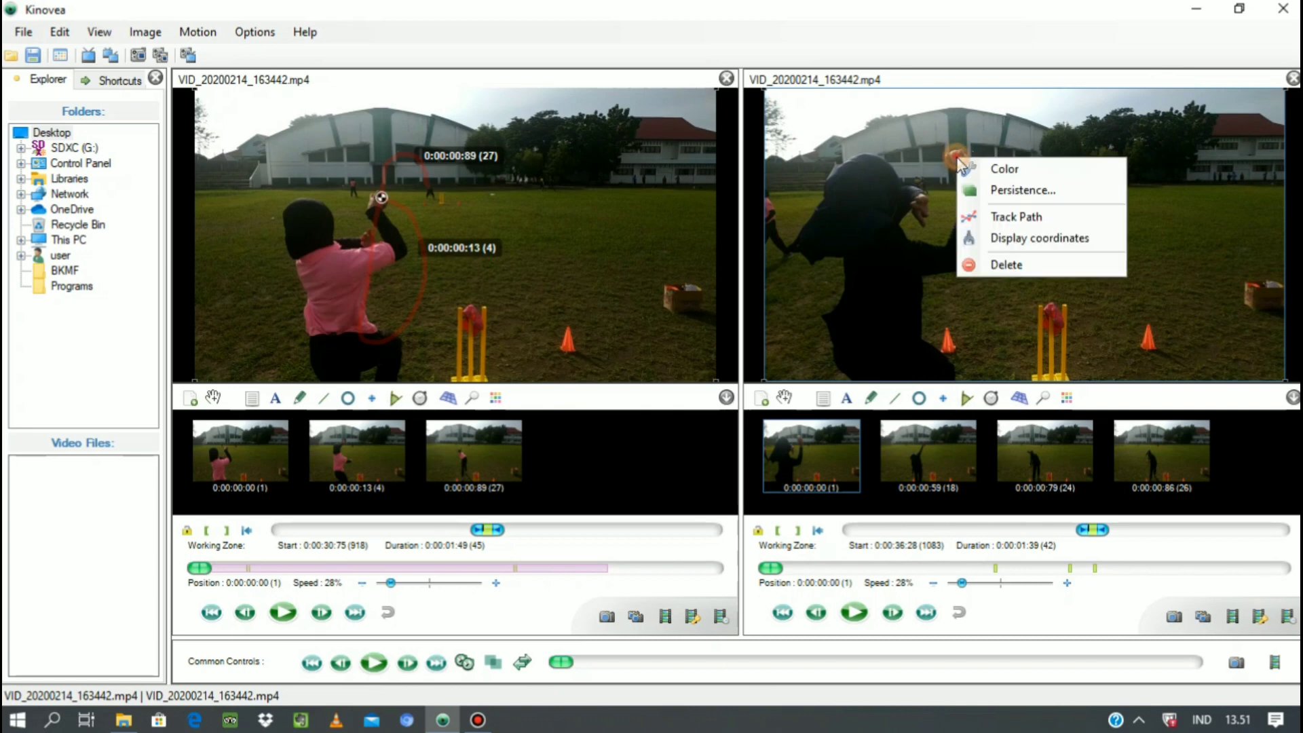
pyautogui.click(998, 216)
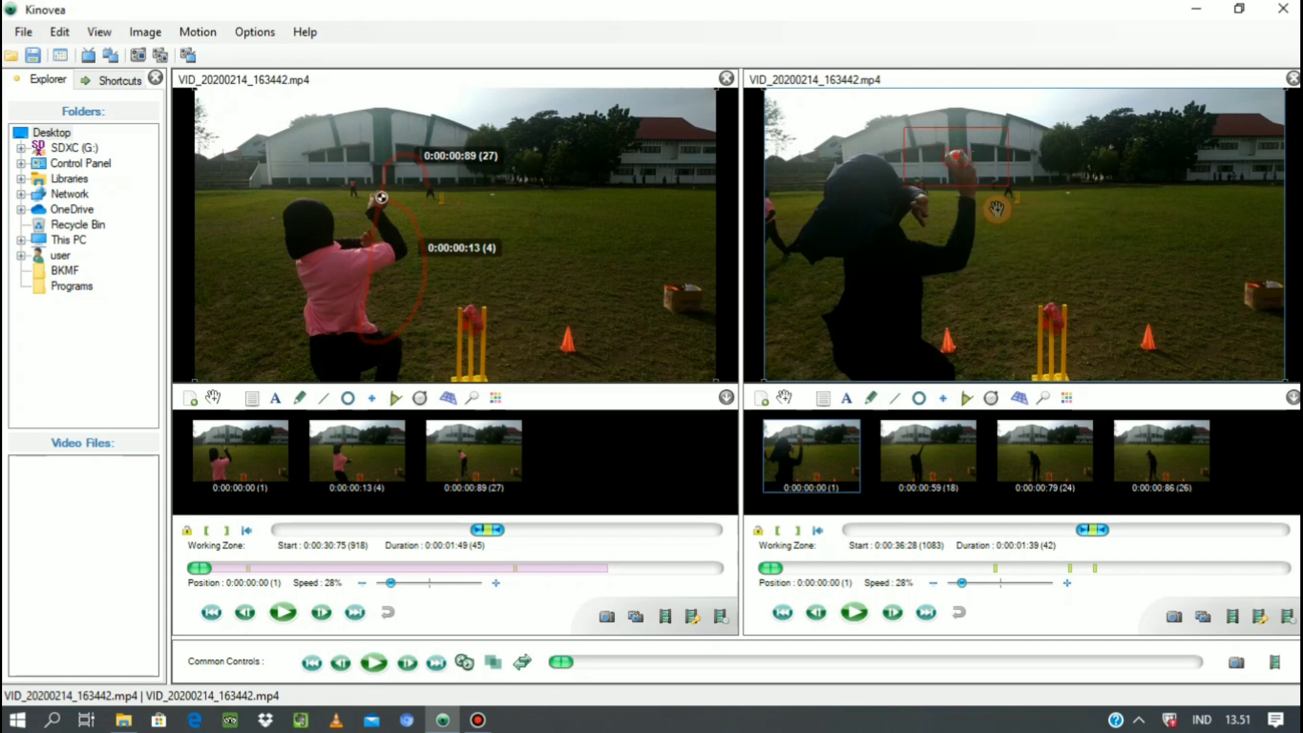
# Advance the second video to 0:00:00:03, restart the ball's path edition, and move the tracking point onto the ball.
pyautogui.click(891, 614)
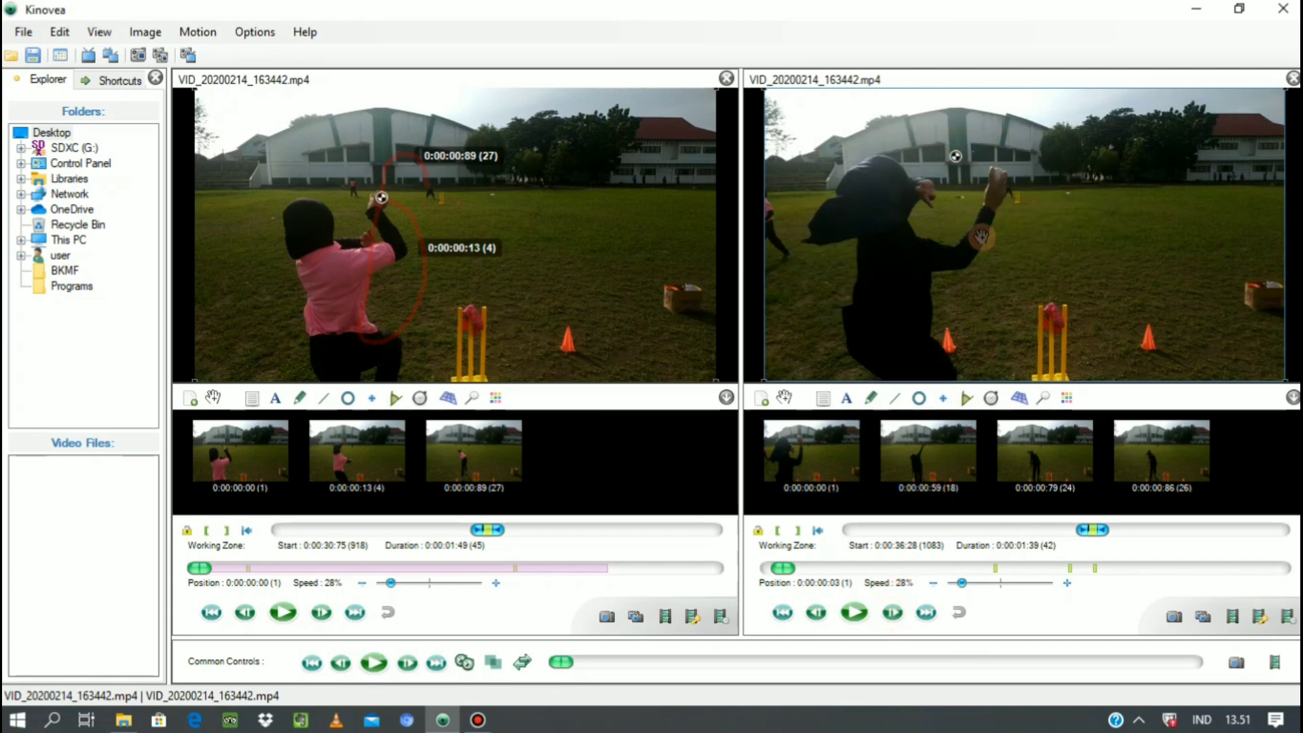
pyautogui.rightClick(955, 156)
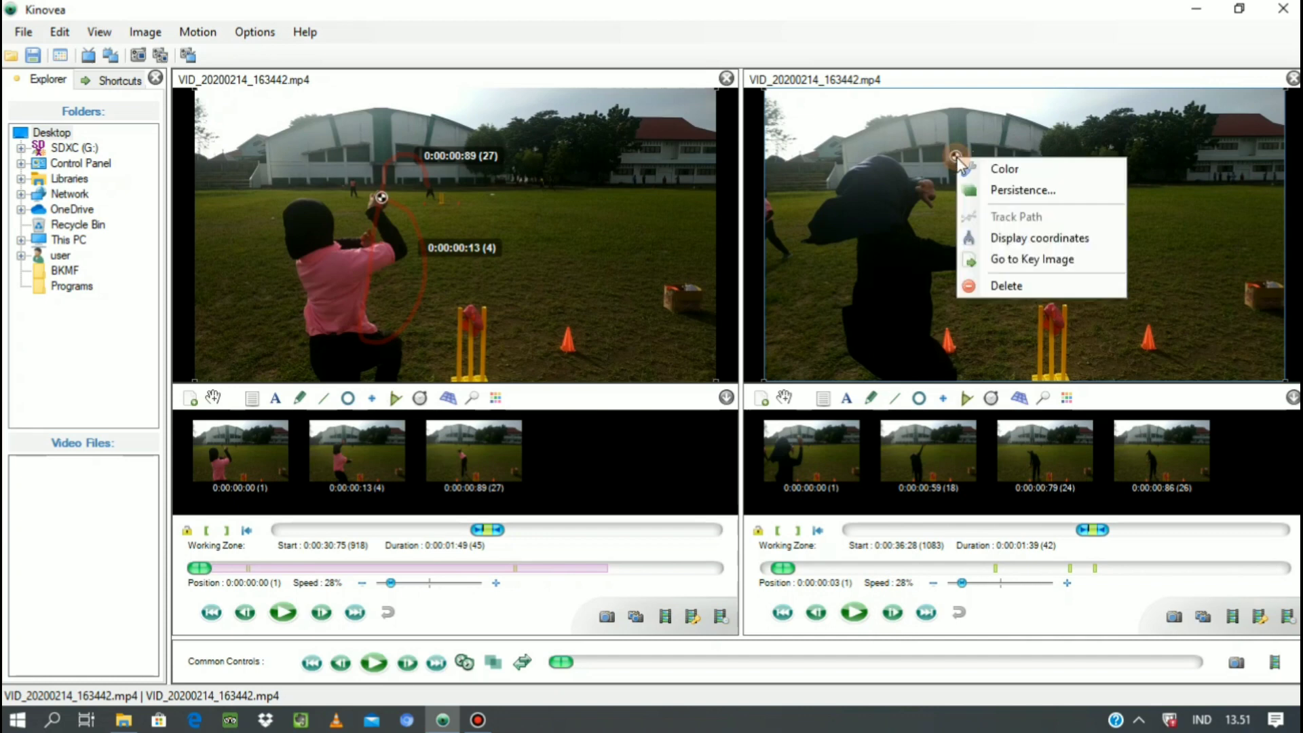
pyautogui.click(955, 153)
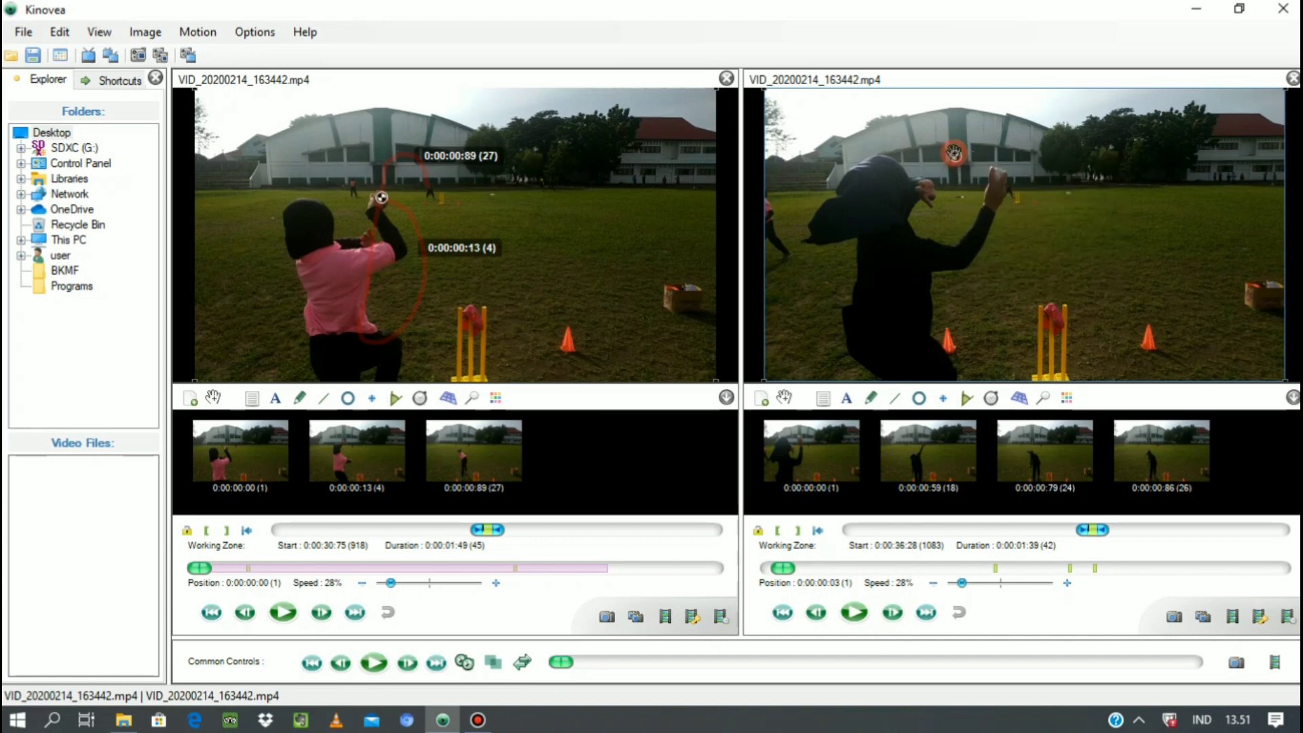
pyautogui.rightClick(955, 153)
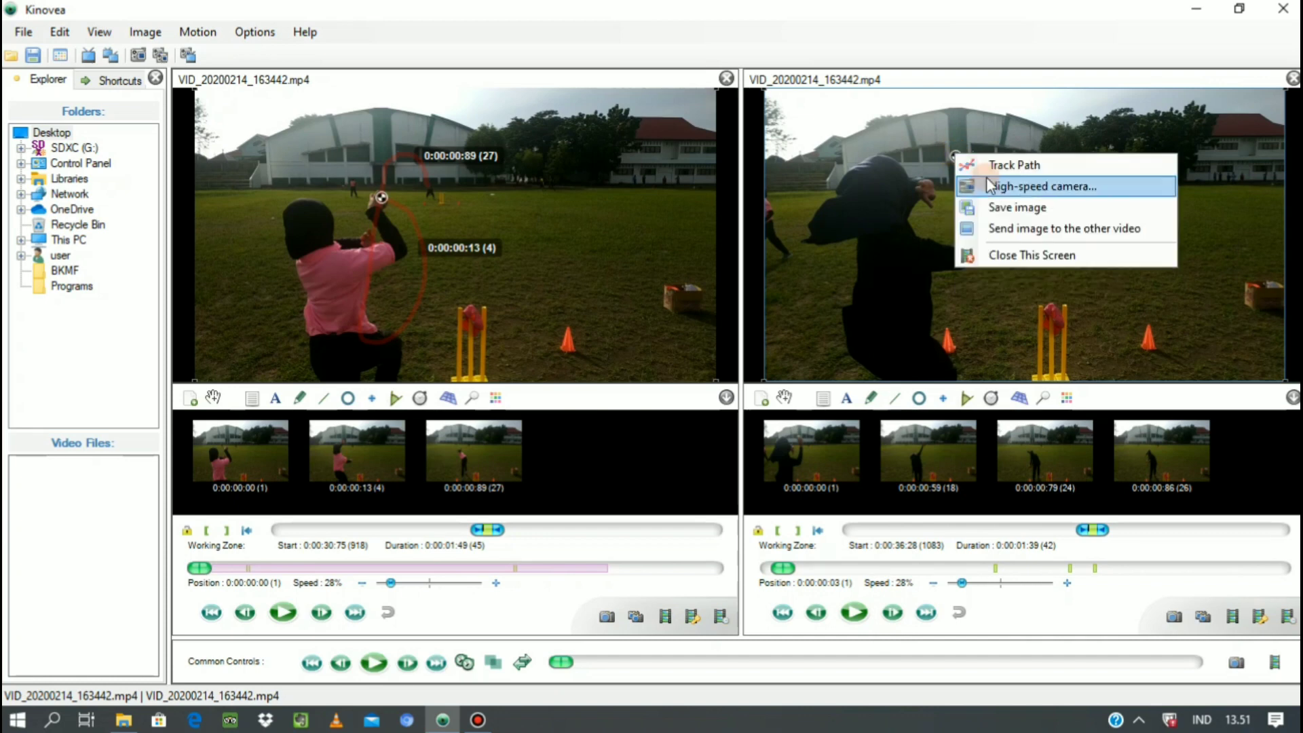
pyautogui.click(958, 155)
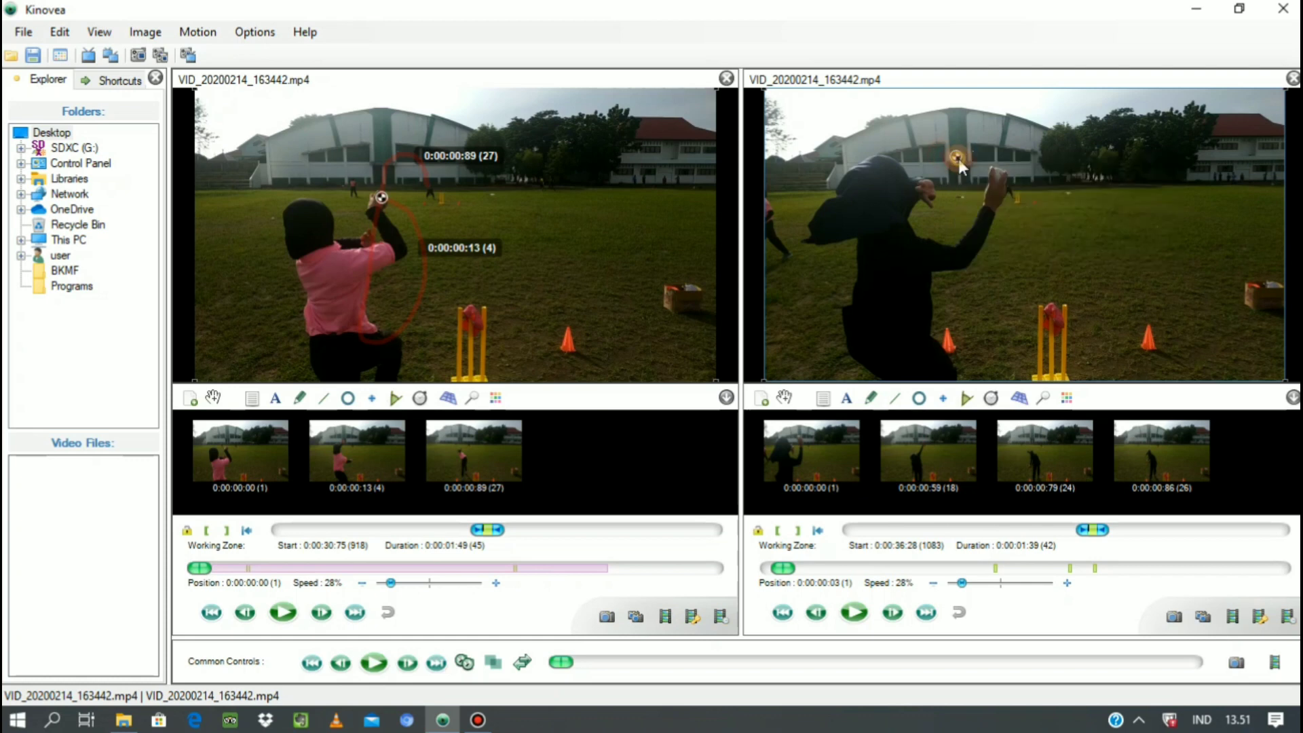
pyautogui.rightClick(957, 158)
pyautogui.rightClick(956, 155)
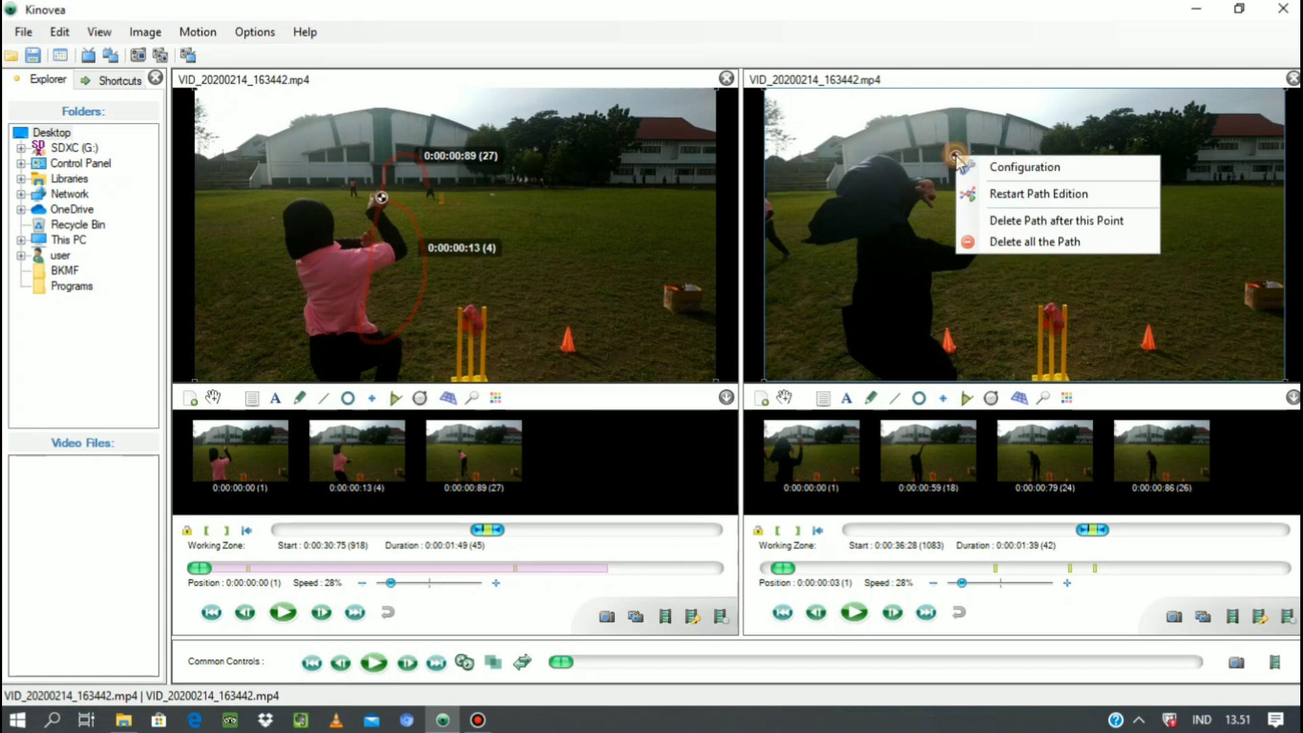
pyautogui.click(1005, 194)
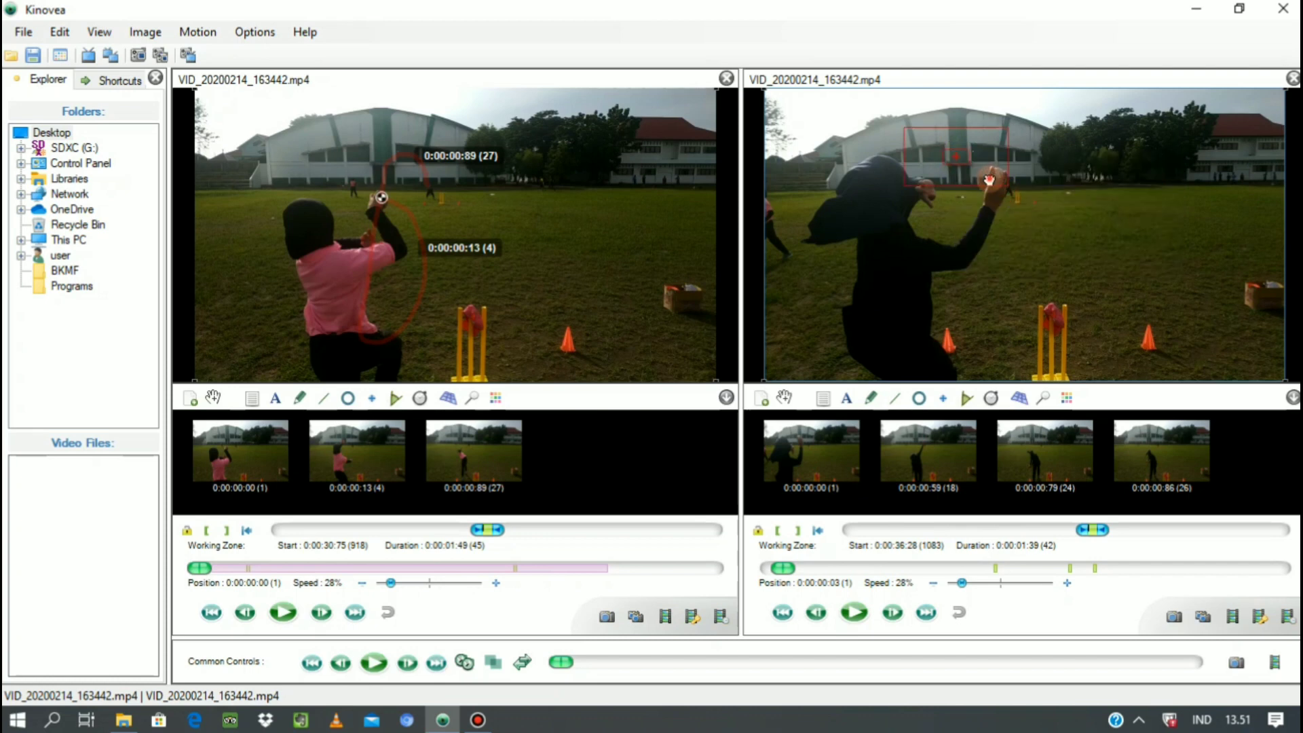
pyautogui.moveTo(1016, 194); pyautogui.dragTo(1032, 198)
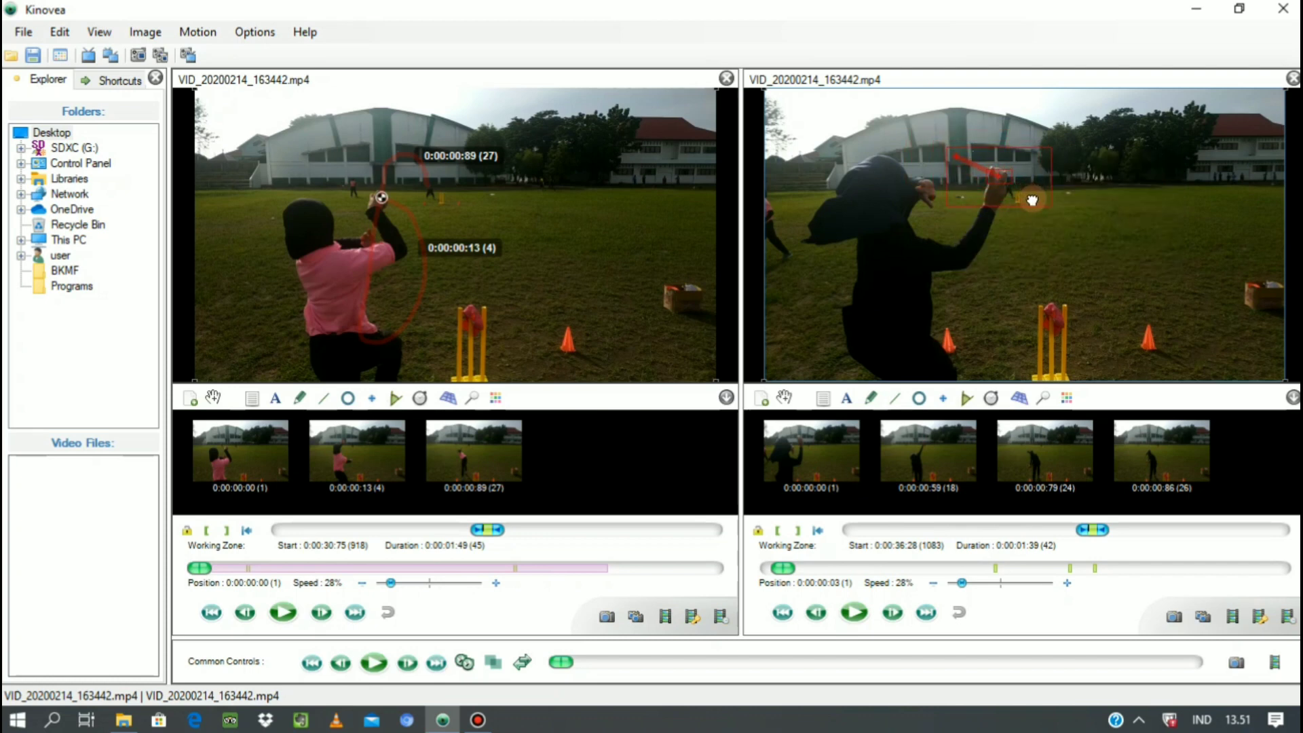
pyautogui.rightClick(1006, 185)
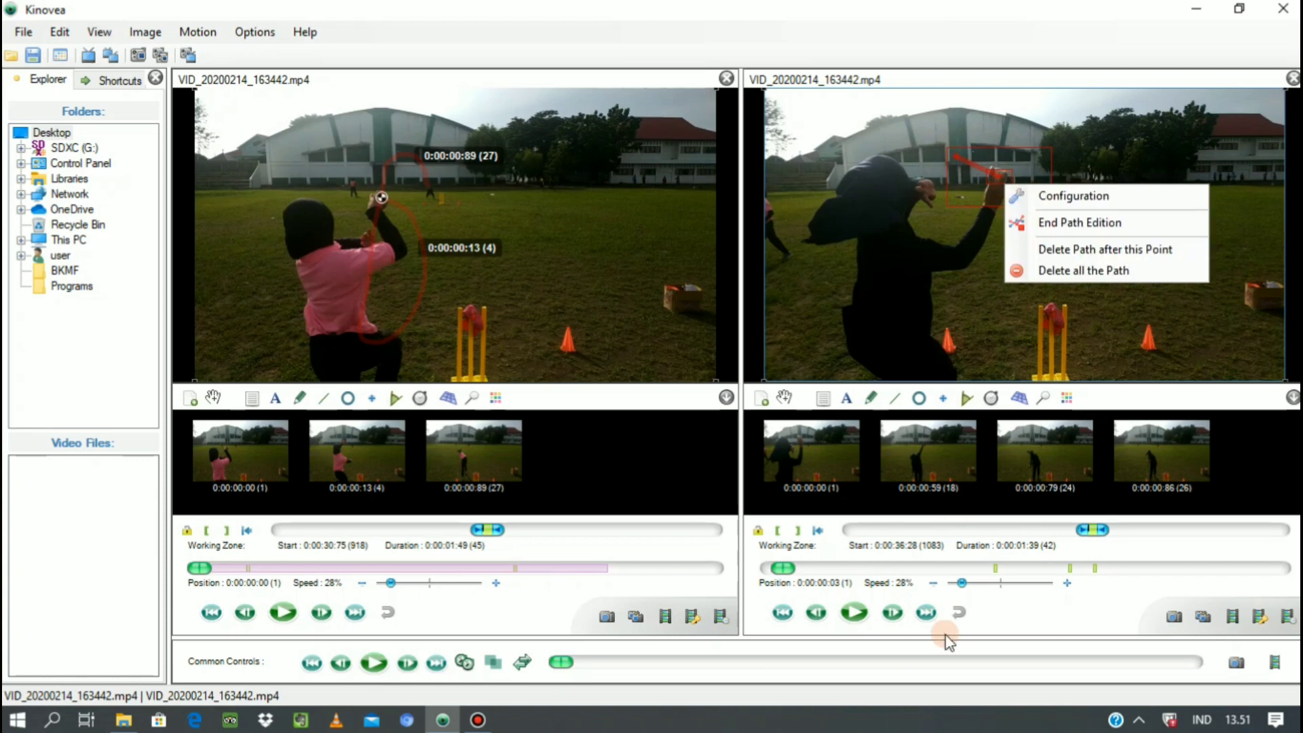
pyautogui.click(855, 613)
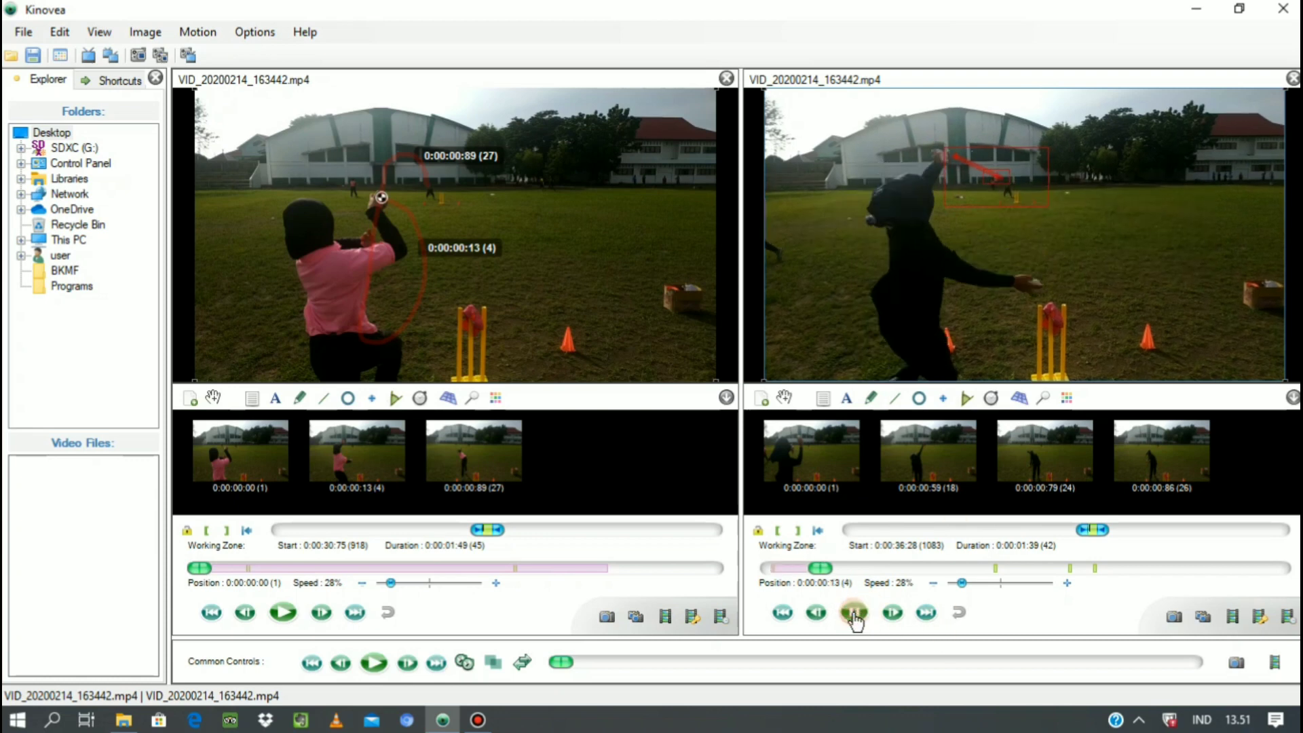
pyautogui.click(854, 613)
pyautogui.click(817, 615)
pyautogui.click(816, 615)
pyautogui.click(817, 615)
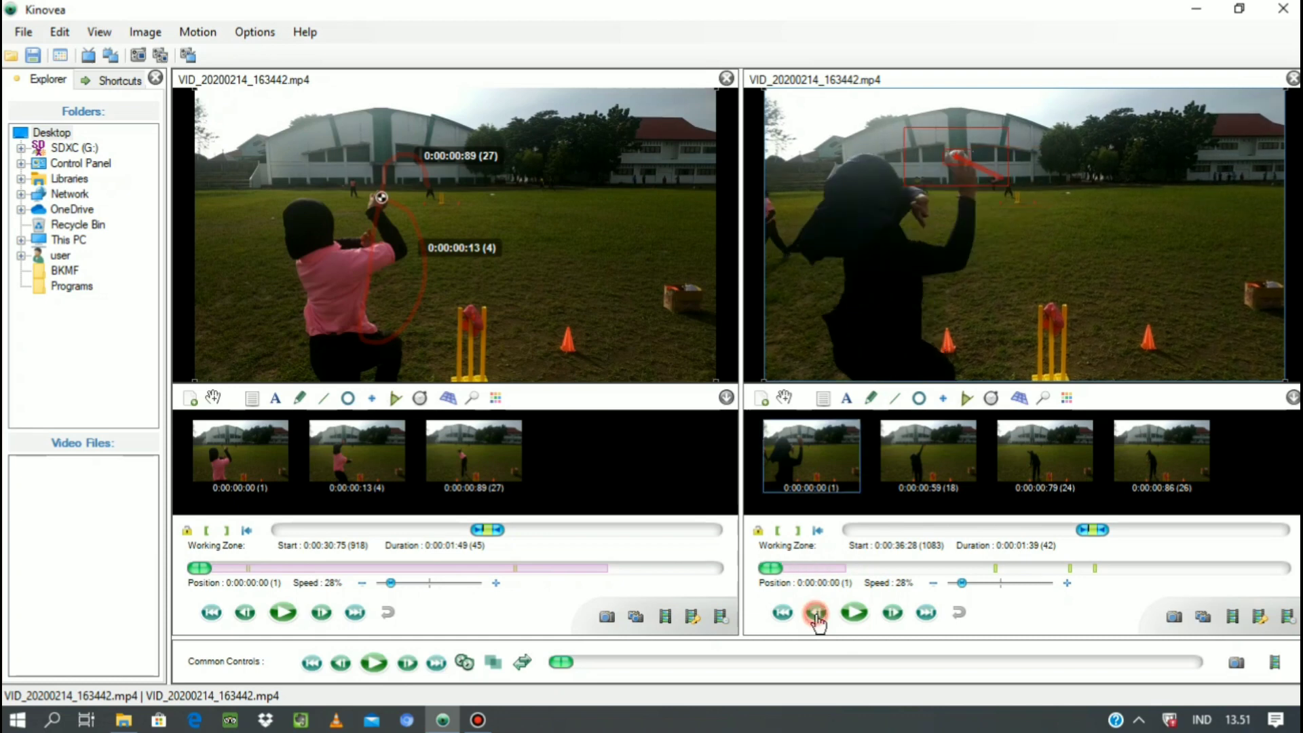
# Go to 0:00:00:06 in the second video and move the tracking point onto the ball in the thrower's hand.
pyautogui.click(889, 614)
pyautogui.click(890, 614)
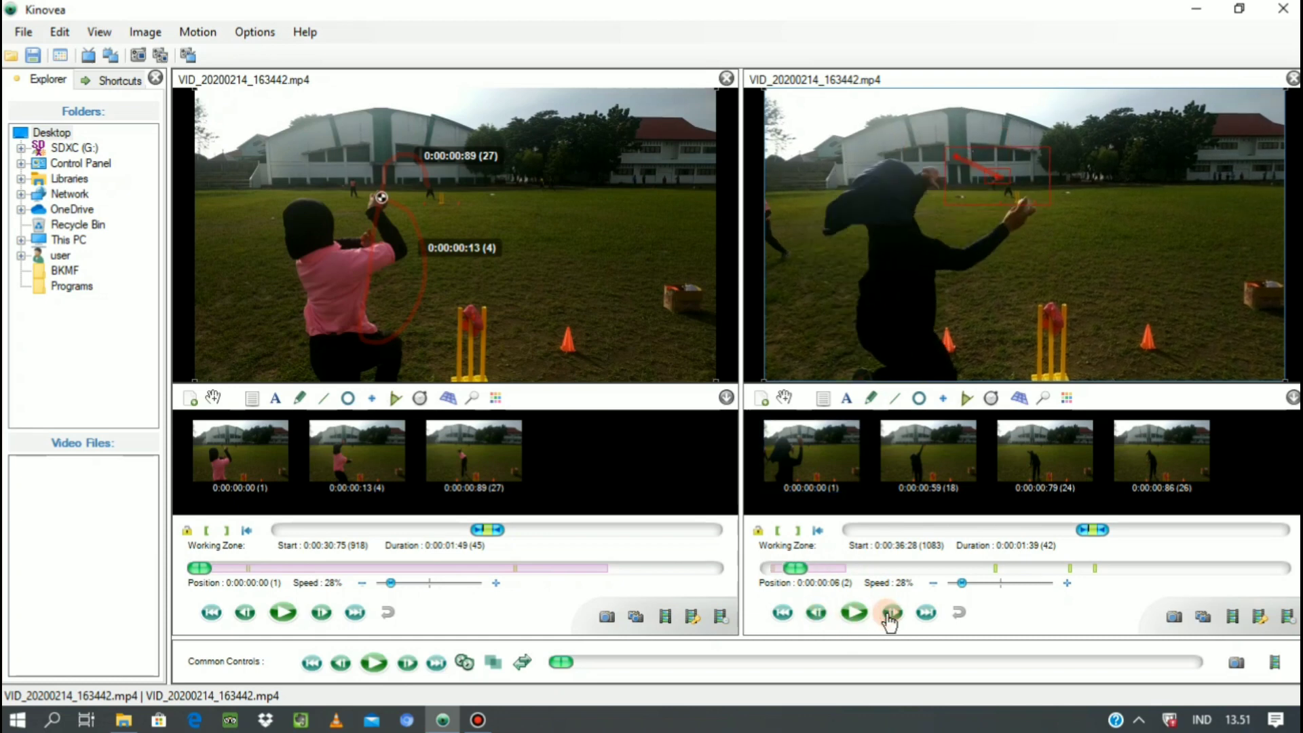
pyautogui.moveTo(1030, 197); pyautogui.dragTo(1050, 217)
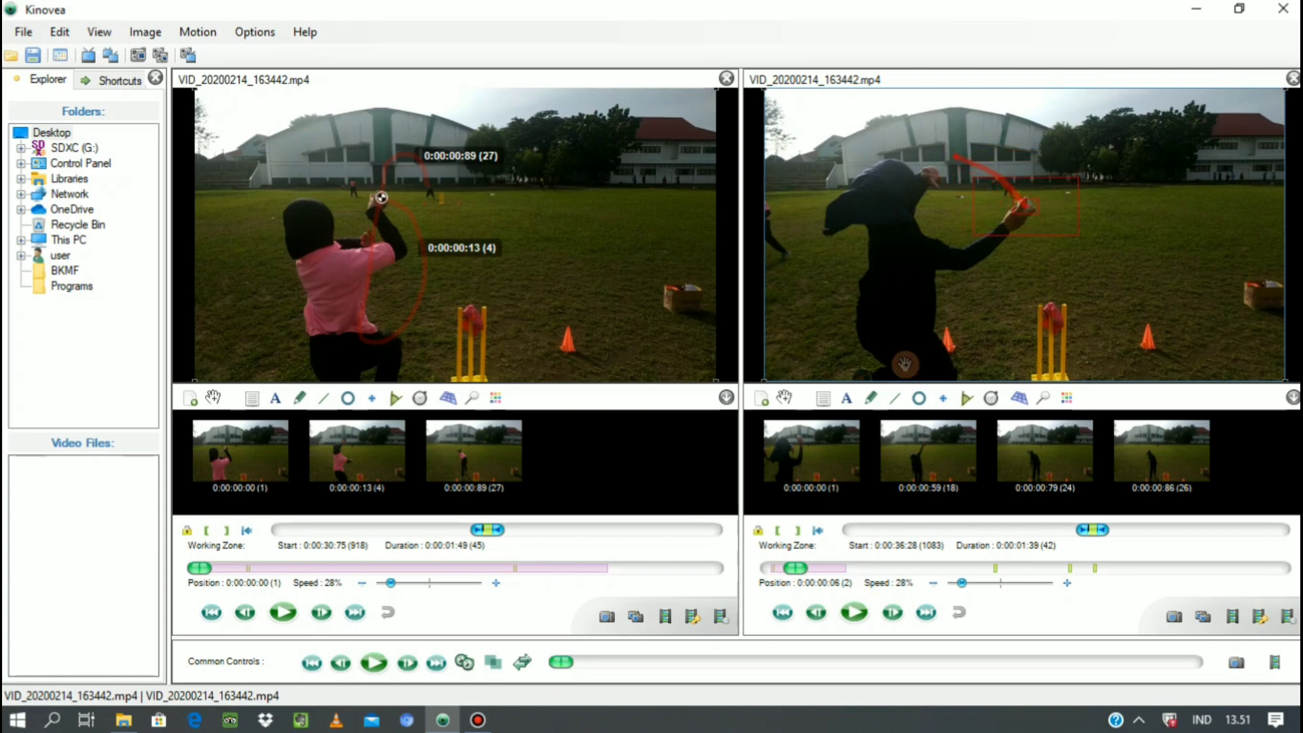
# Advance the second video frame by frame to 0:00:01:36, repositioning the ball's tracking point at 0:00:01:29 and 0:00:01:36.
pyautogui.click(893, 613)
pyautogui.click(893, 613)
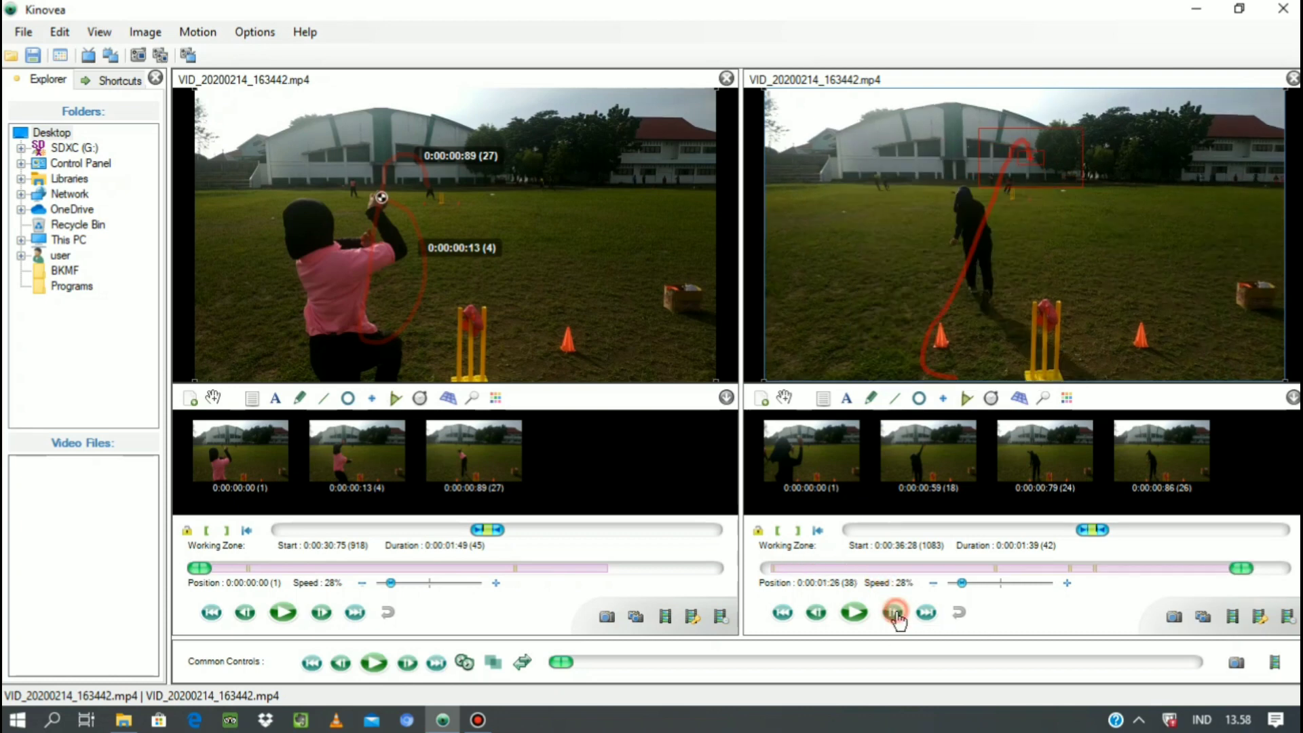
pyautogui.click(892, 613)
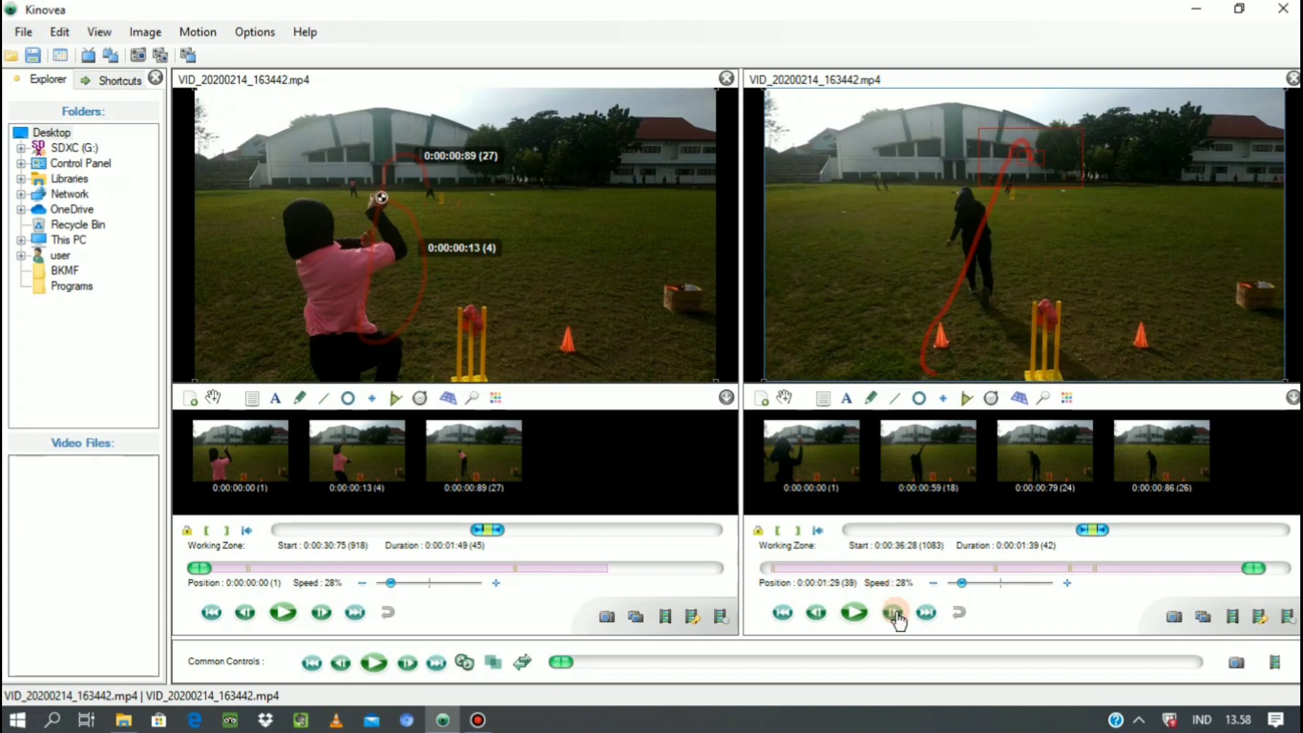
pyautogui.moveTo(1080, 161); pyautogui.dragTo(1077, 170)
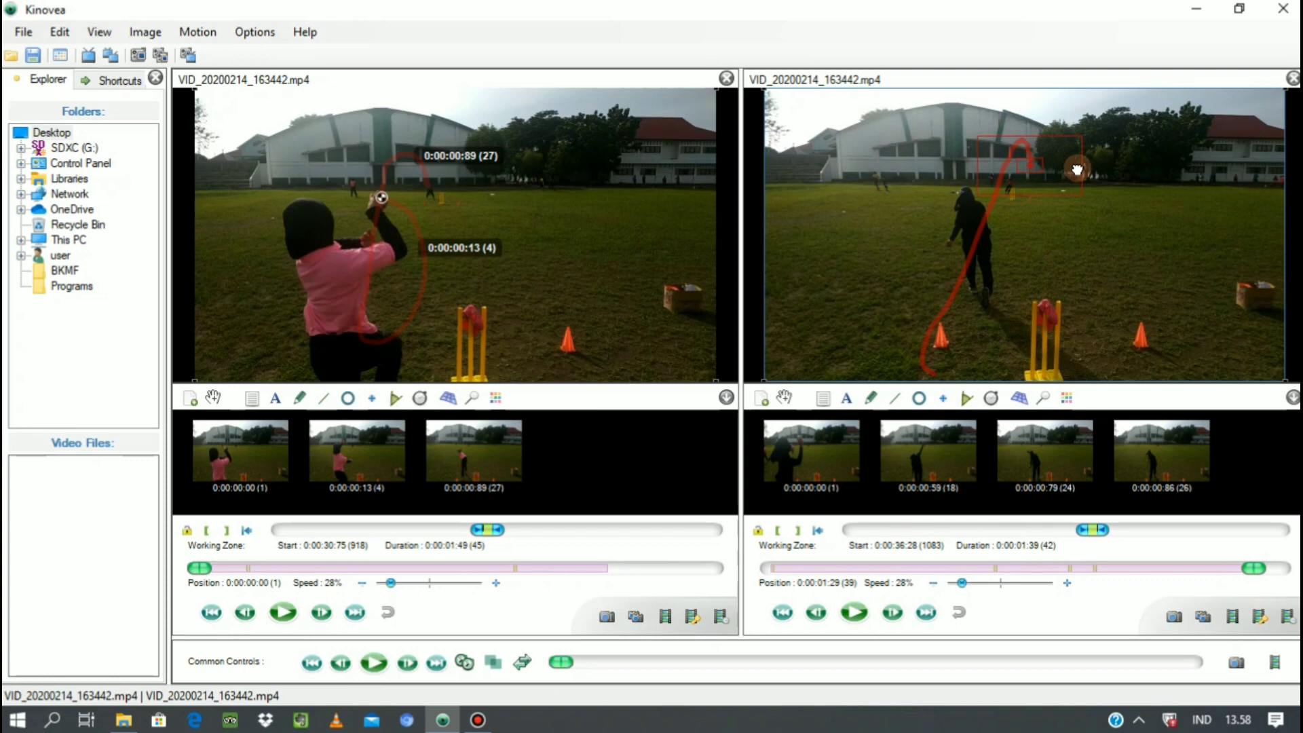
pyautogui.click(895, 614)
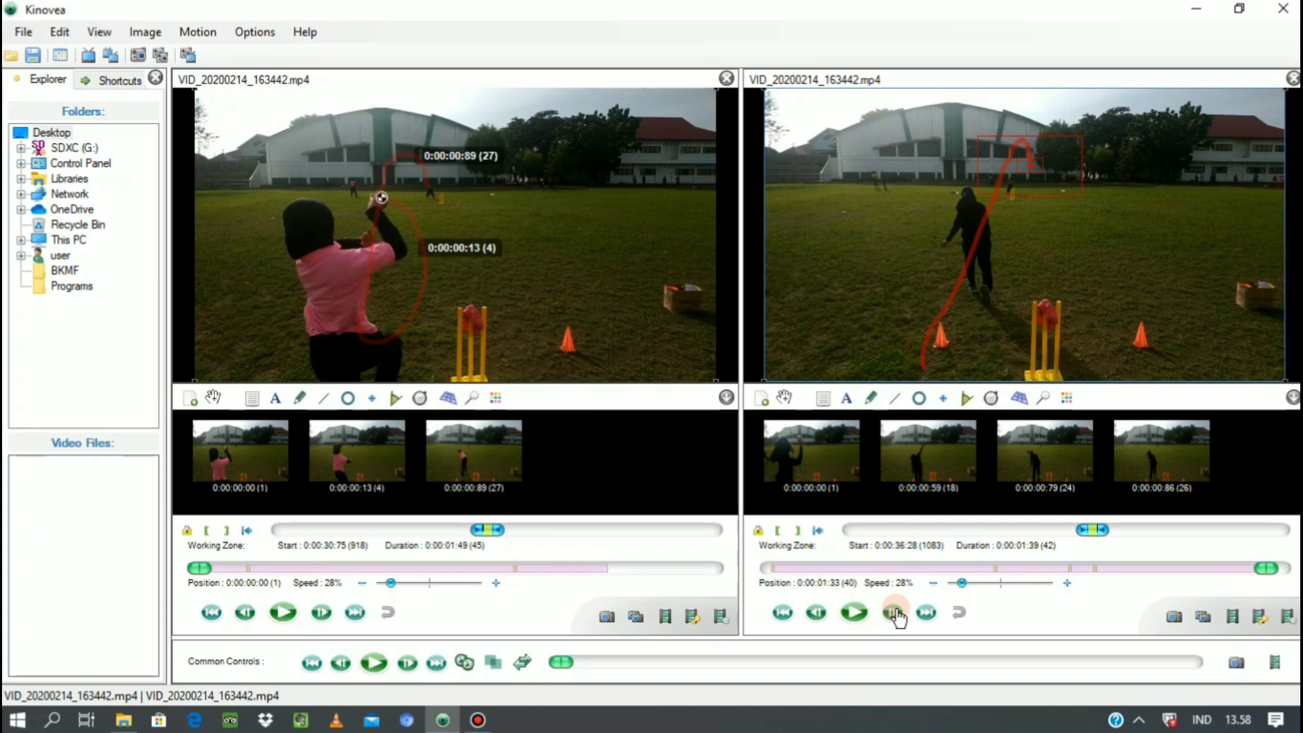
pyautogui.click(894, 613)
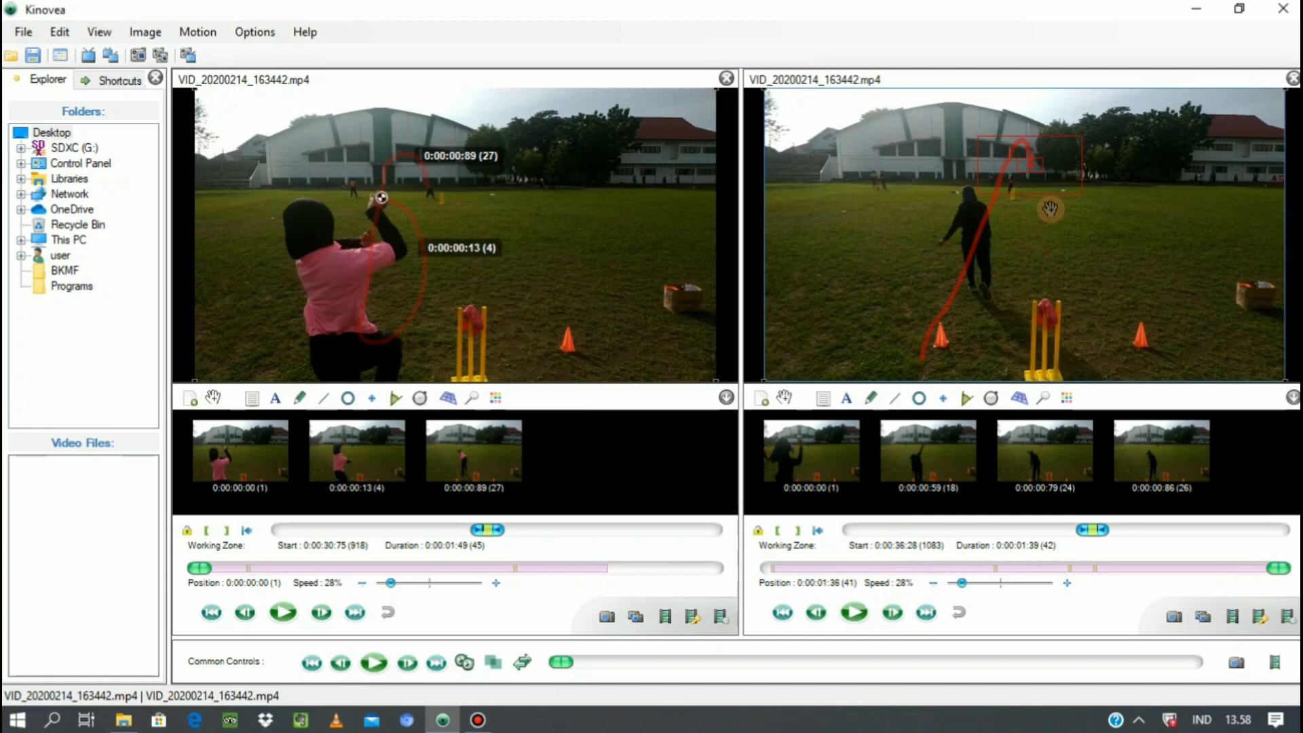
pyautogui.moveTo(1061, 177); pyautogui.dragTo(1061, 182)
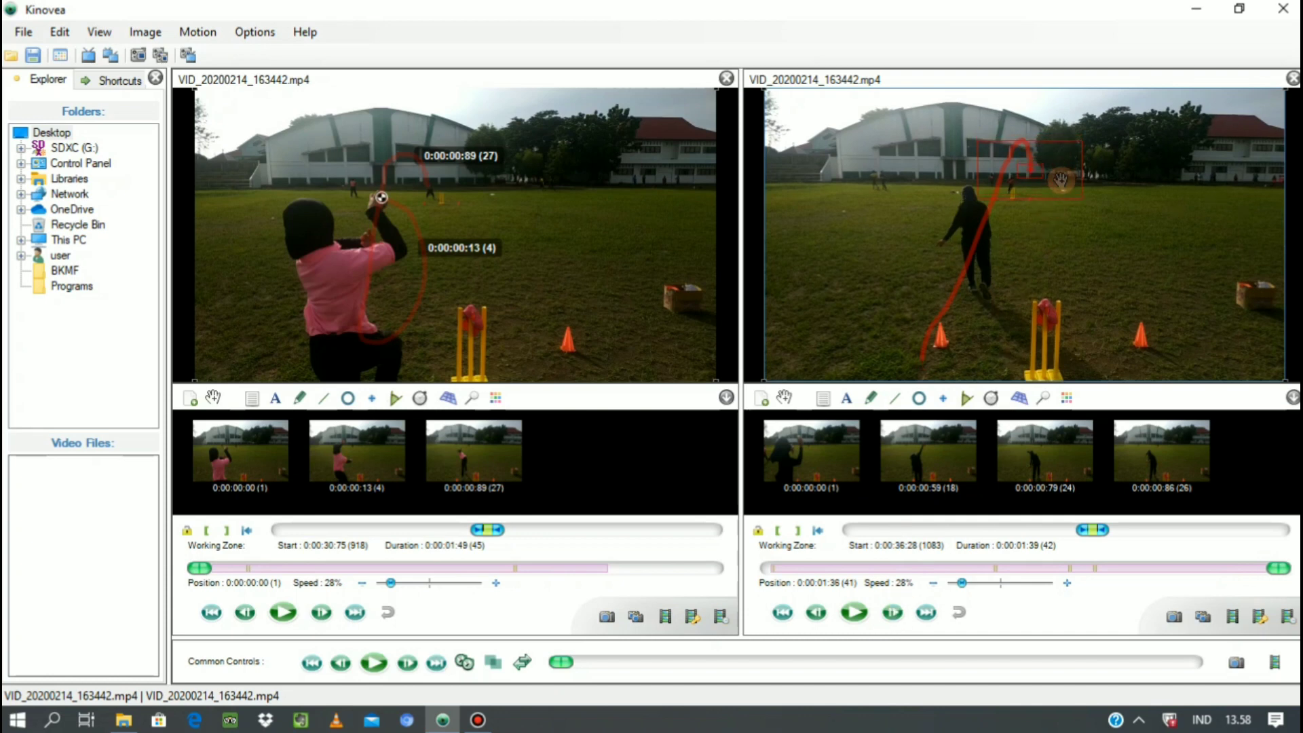
pyautogui.click(956, 488)
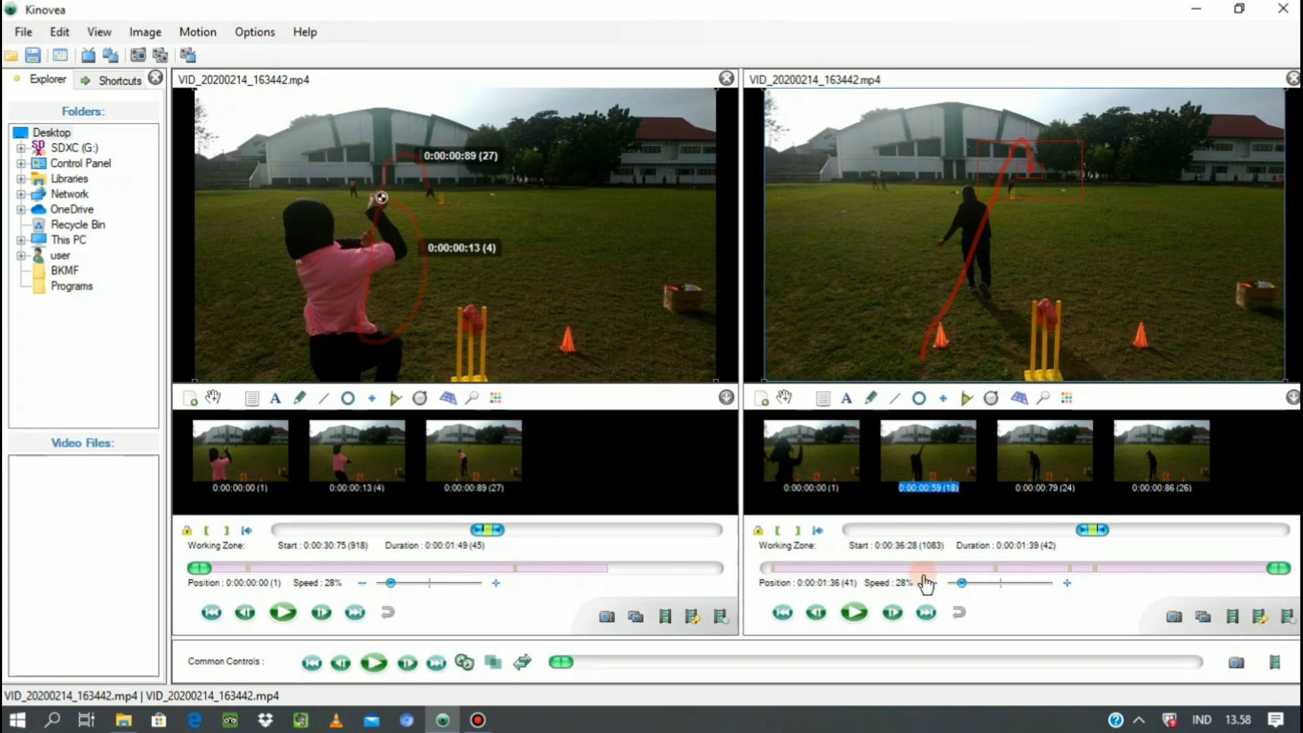
pyautogui.click(893, 621)
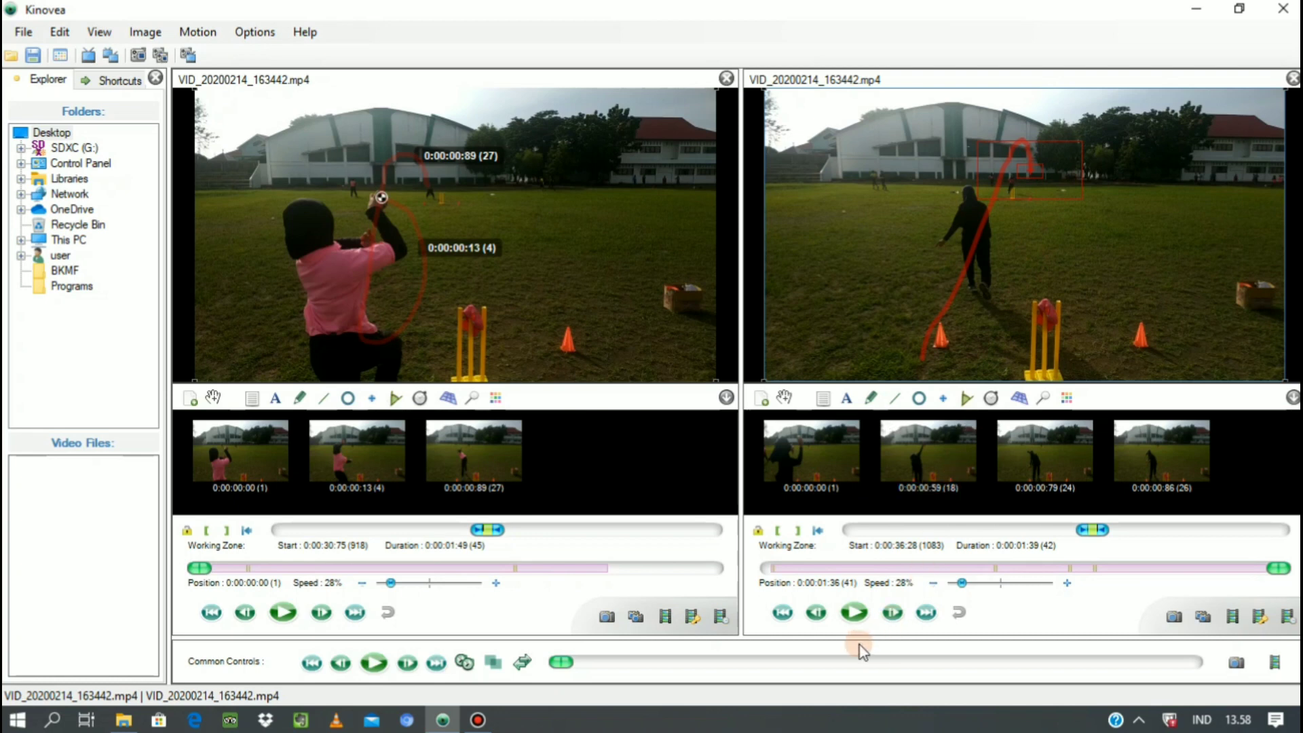
pyautogui.click(891, 614)
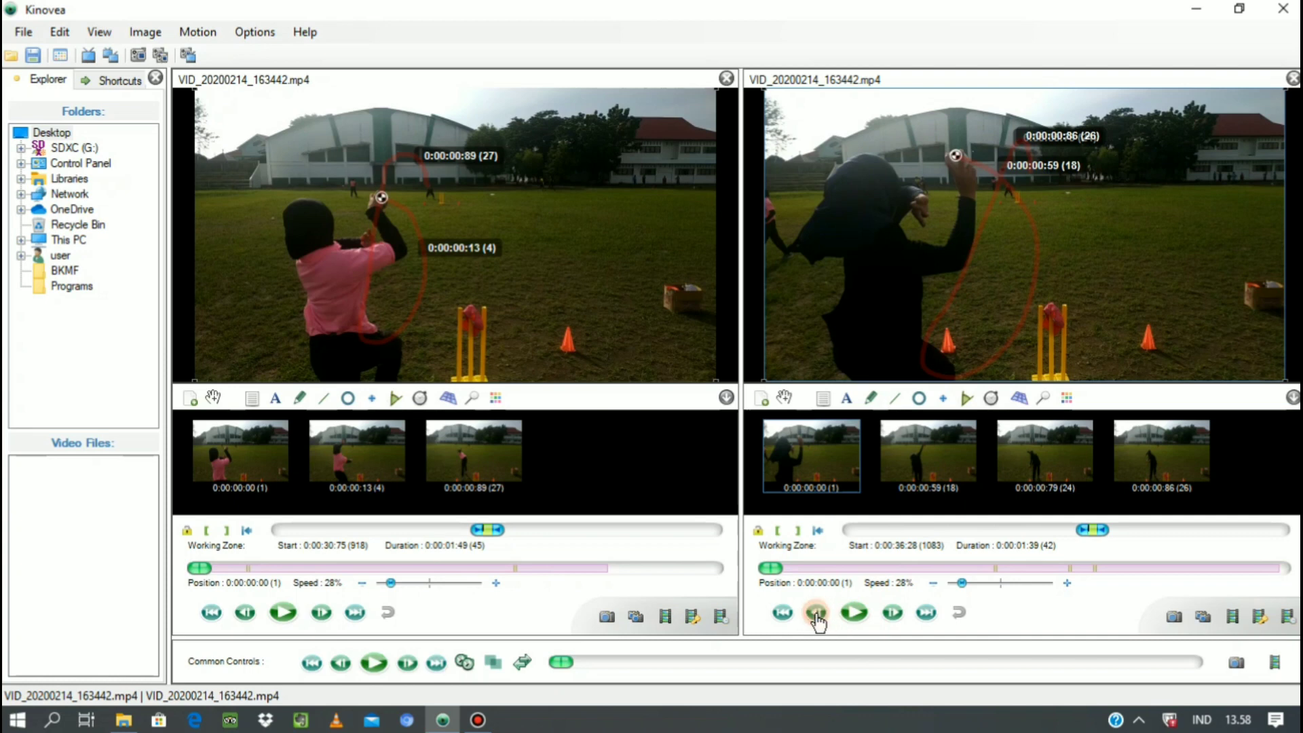
# Play the second video with the ball's trajectory, pause at 0:00:00:79, and step through the frames to 0:00:01:19.
pyautogui.click(855, 613)
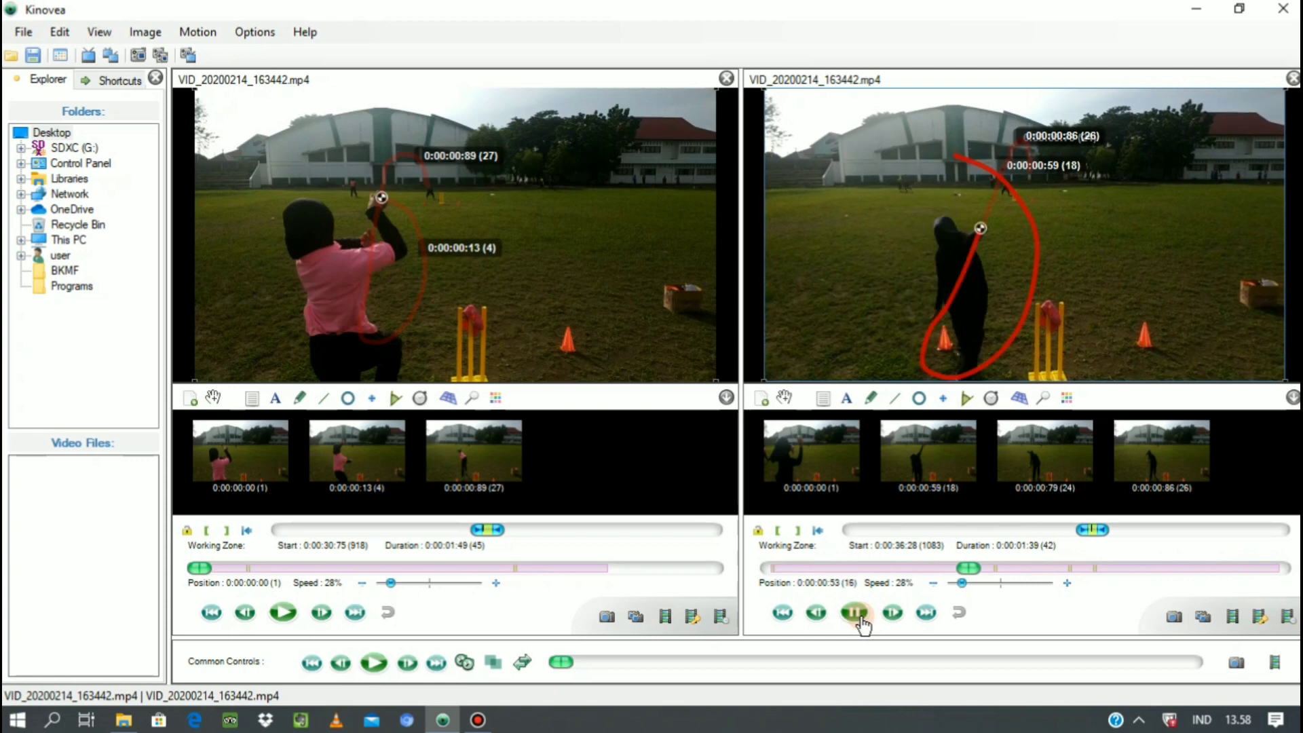
pyautogui.click(857, 614)
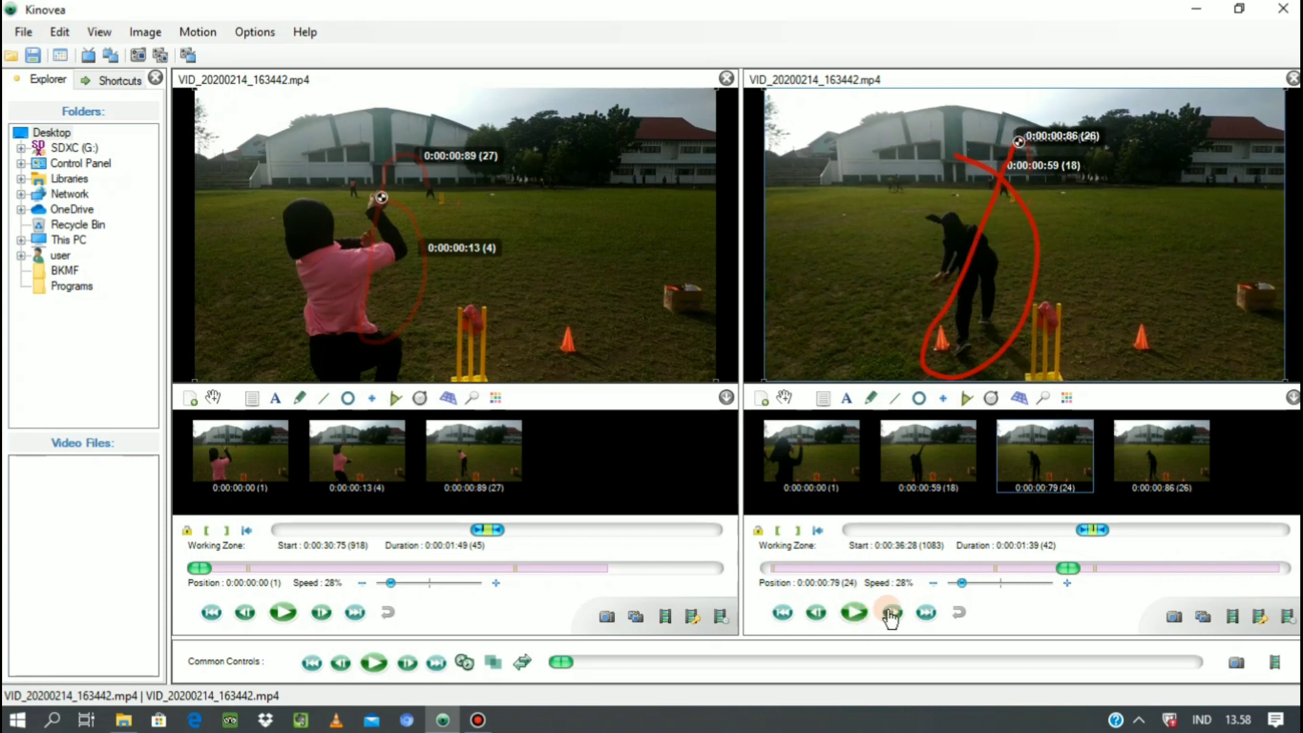
pyautogui.click(890, 614)
pyautogui.click(890, 614)
pyautogui.click(890, 614)
pyautogui.click(890, 614)
pyautogui.click(890, 614)
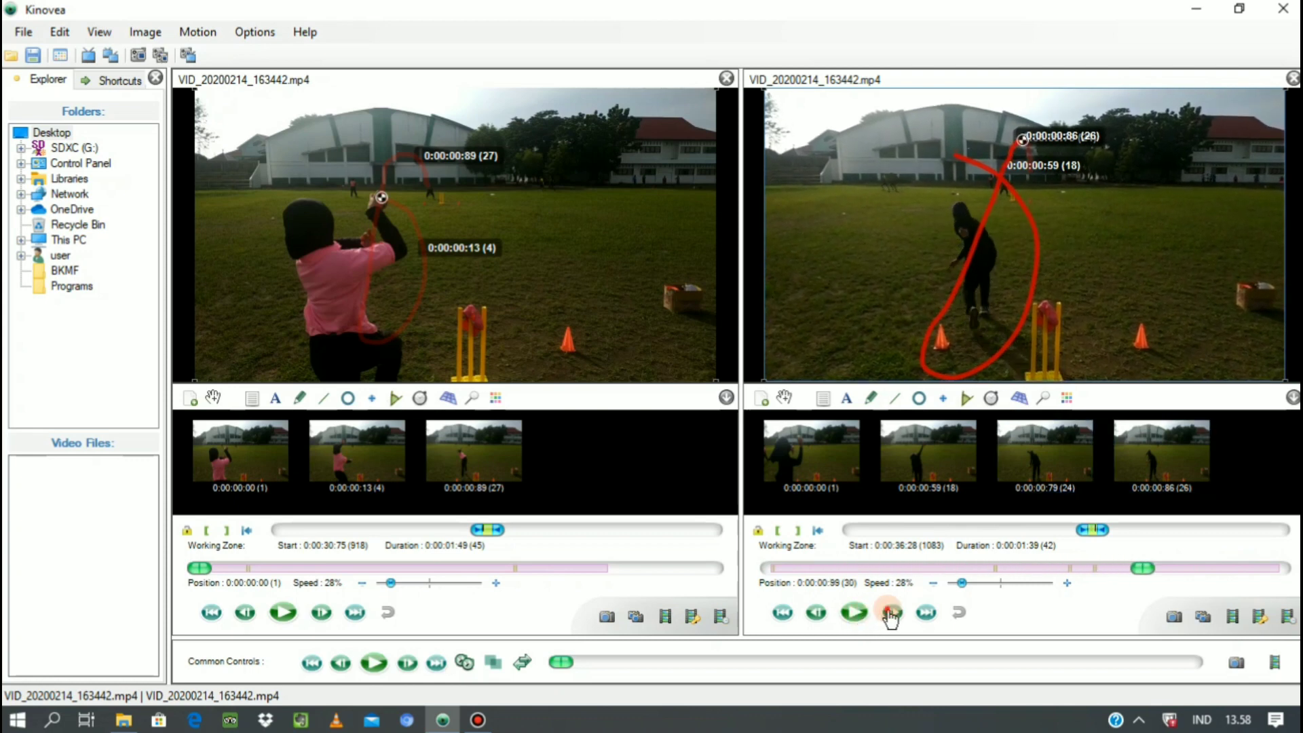
pyautogui.click(890, 613)
pyautogui.click(890, 614)
pyautogui.click(890, 613)
pyautogui.click(890, 614)
pyautogui.click(891, 613)
pyautogui.click(890, 614)
pyautogui.click(890, 614)
pyautogui.click(890, 613)
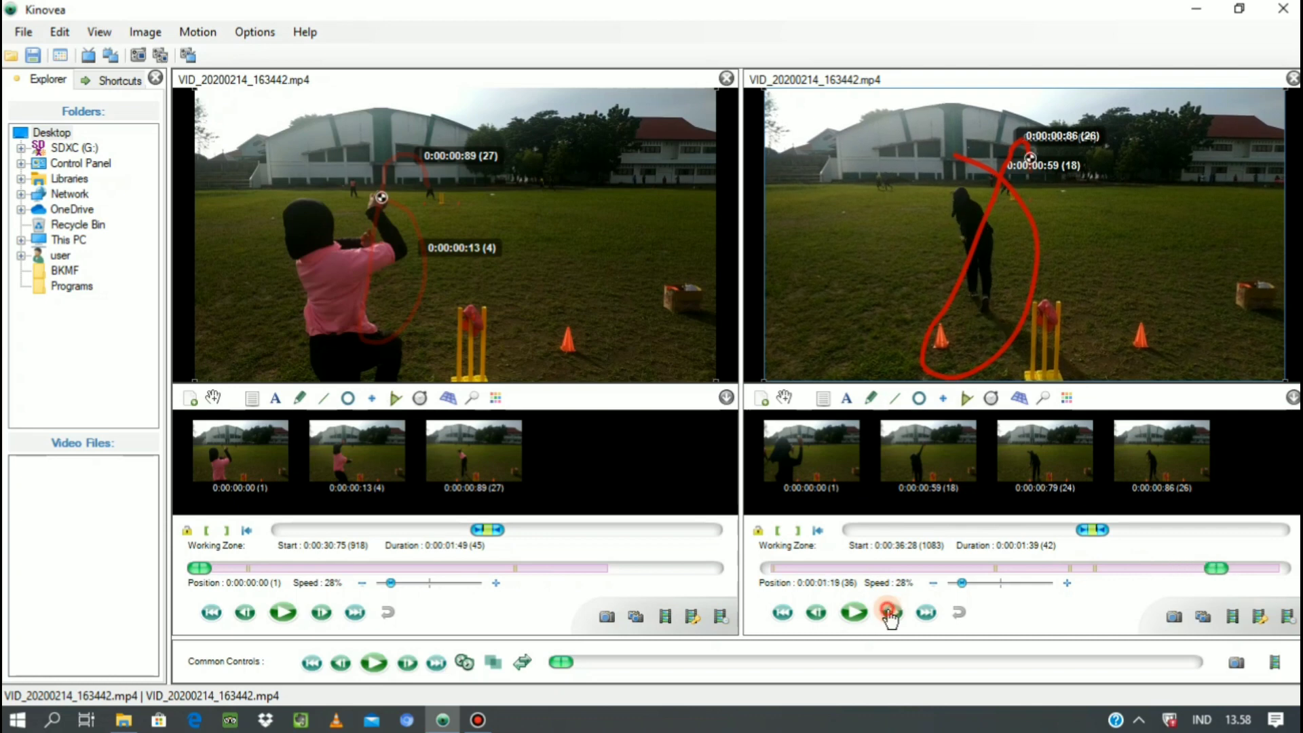
# Step the second video forward to 0:00:01:29 to check the end of the ball's trajectory.
pyautogui.click(890, 614)
pyautogui.click(890, 614)
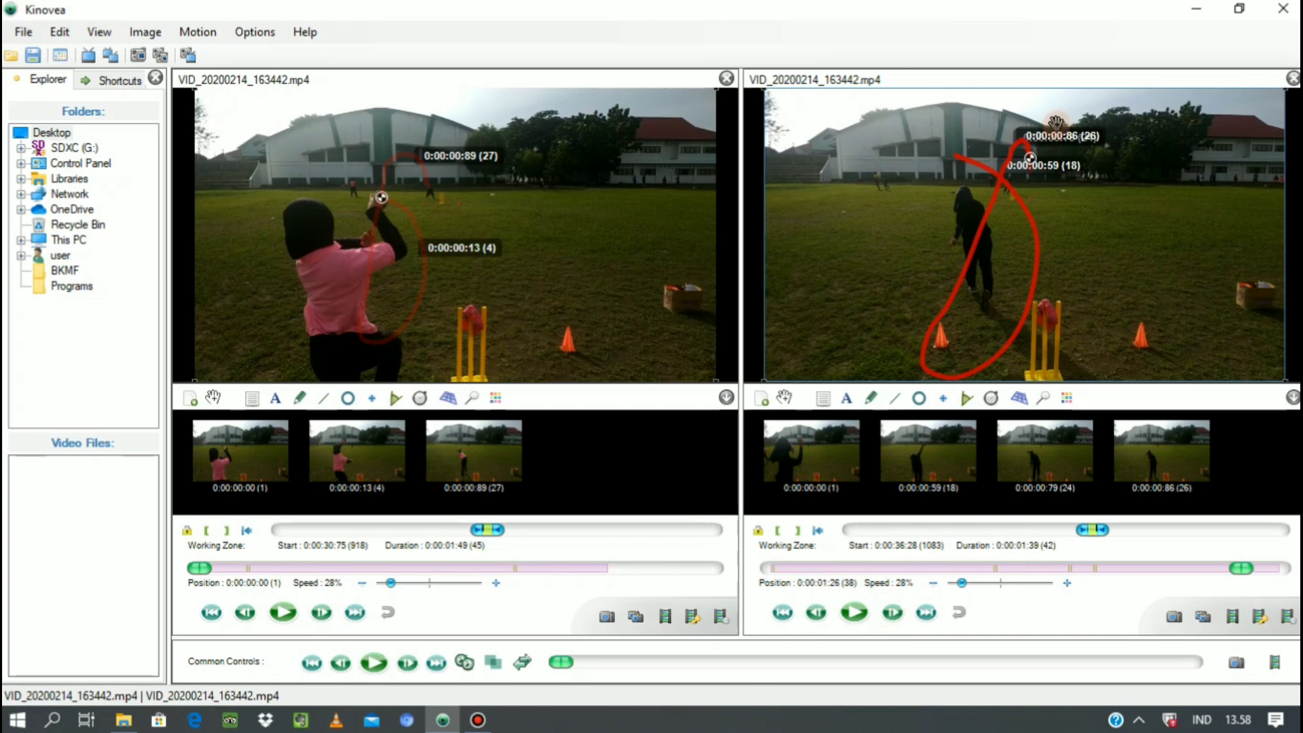
pyautogui.click(968, 400)
pyautogui.click(892, 614)
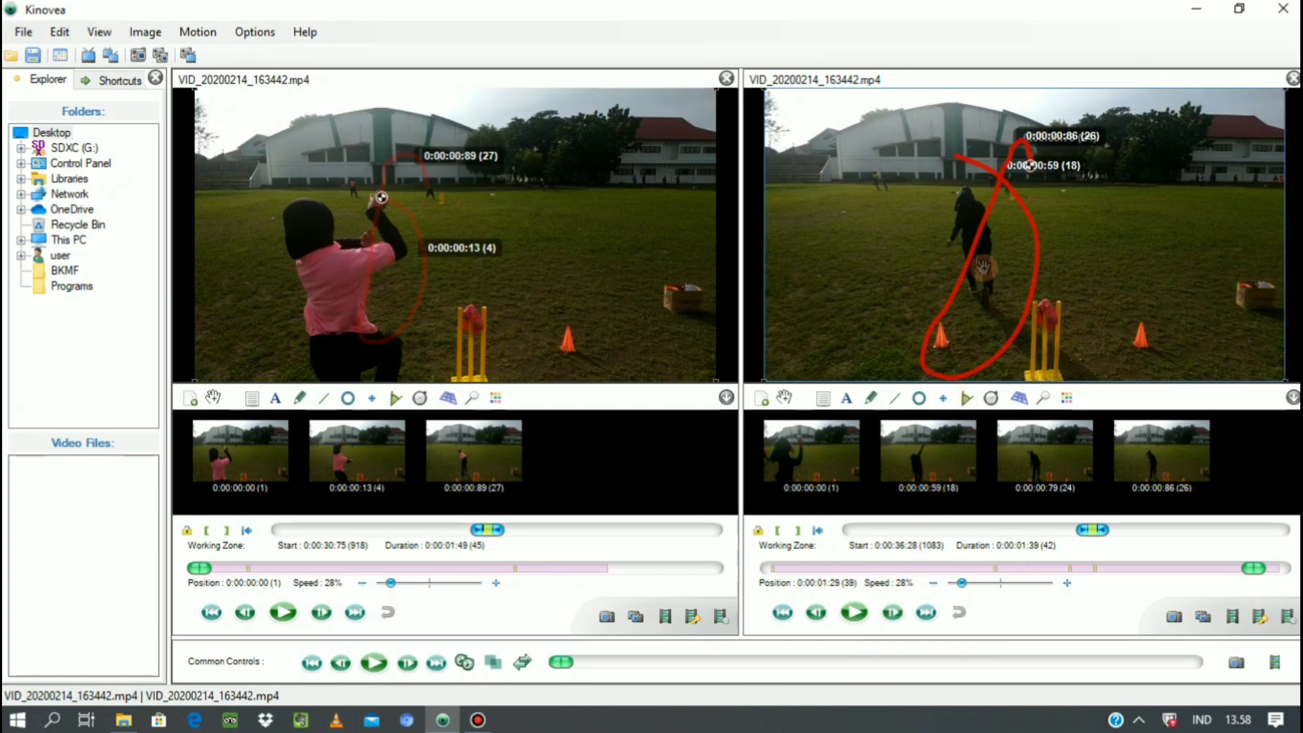
pyautogui.click(1030, 167)
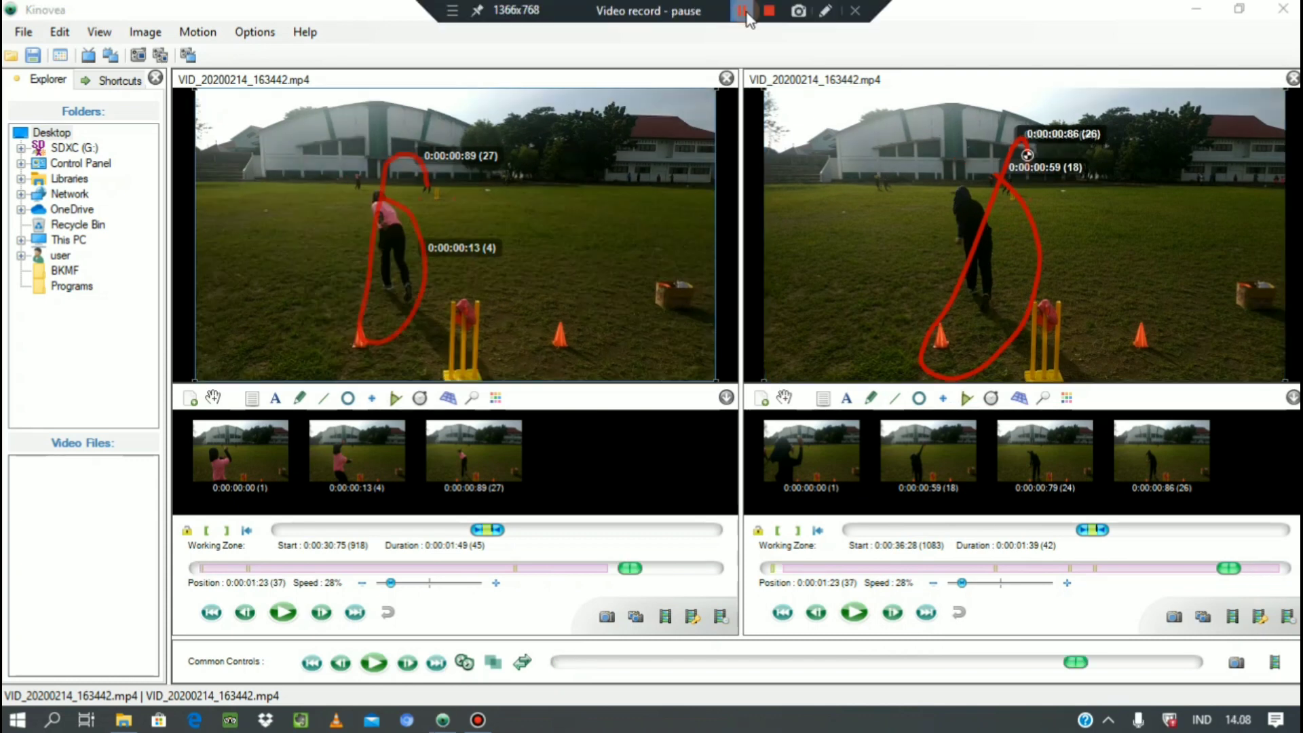
pyautogui.click(744, 46)
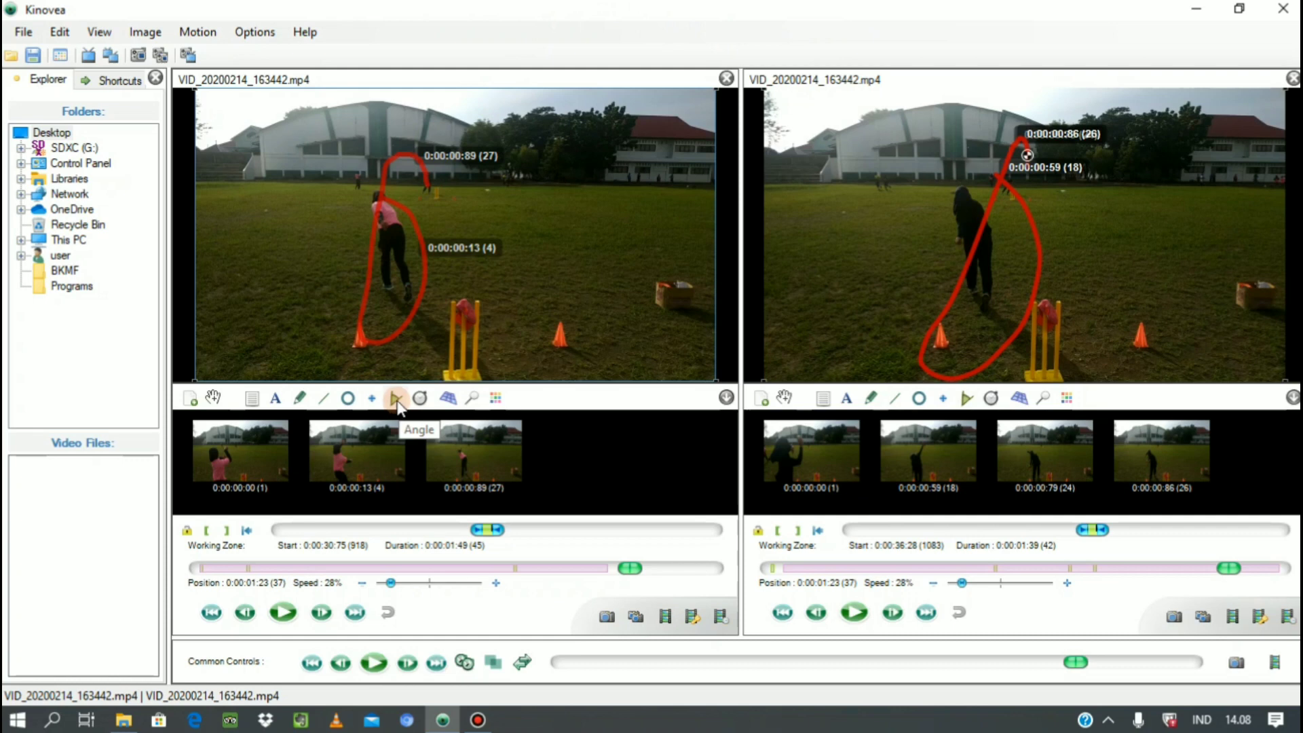
# Step the first video back to 0:00:00:59 and forward again to 0:00:00:73, where the thrower bends forward after release.
pyautogui.moveTo(451, 725)
pyautogui.click(245, 613)
pyautogui.click(245, 613)
pyautogui.click(245, 613)
pyautogui.click(245, 613)
pyautogui.click(246, 613)
pyautogui.click(245, 613)
pyautogui.click(246, 613)
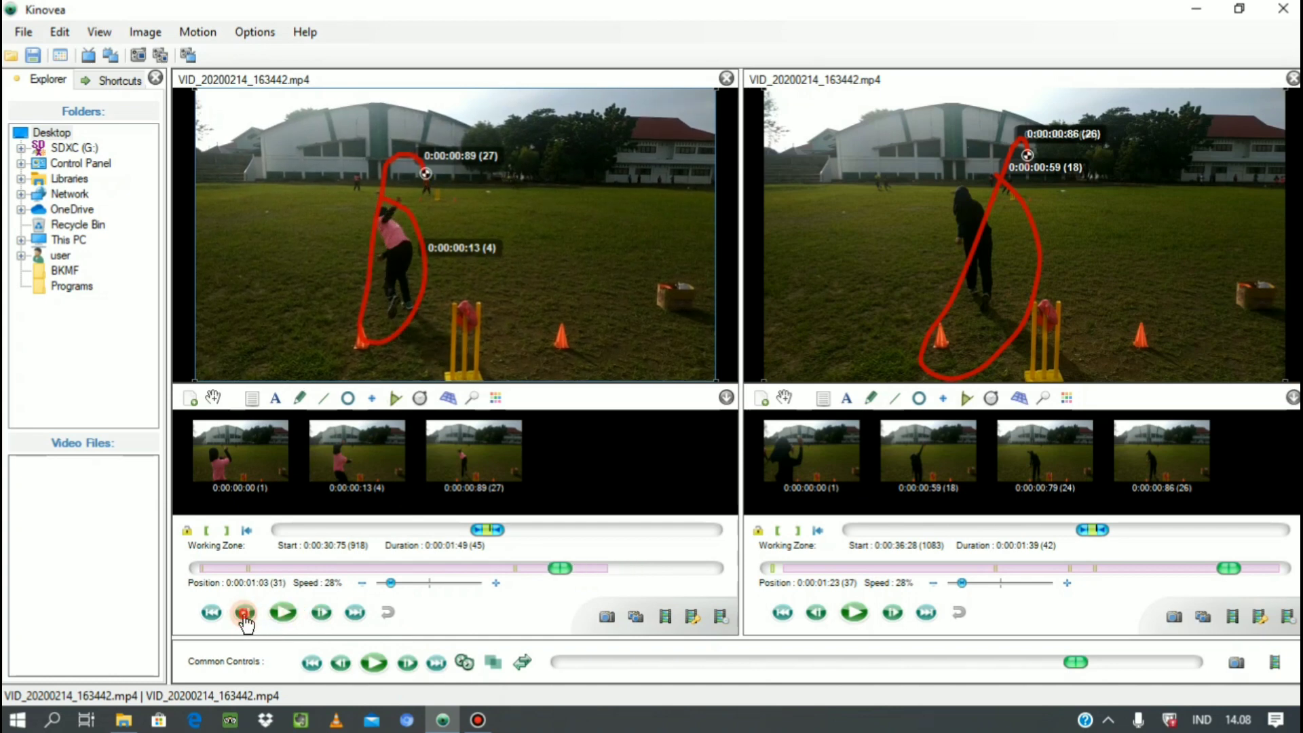
pyautogui.click(245, 613)
pyautogui.click(245, 613)
pyautogui.click(245, 613)
pyautogui.click(245, 613)
pyautogui.click(246, 615)
pyautogui.click(245, 614)
pyautogui.click(245, 614)
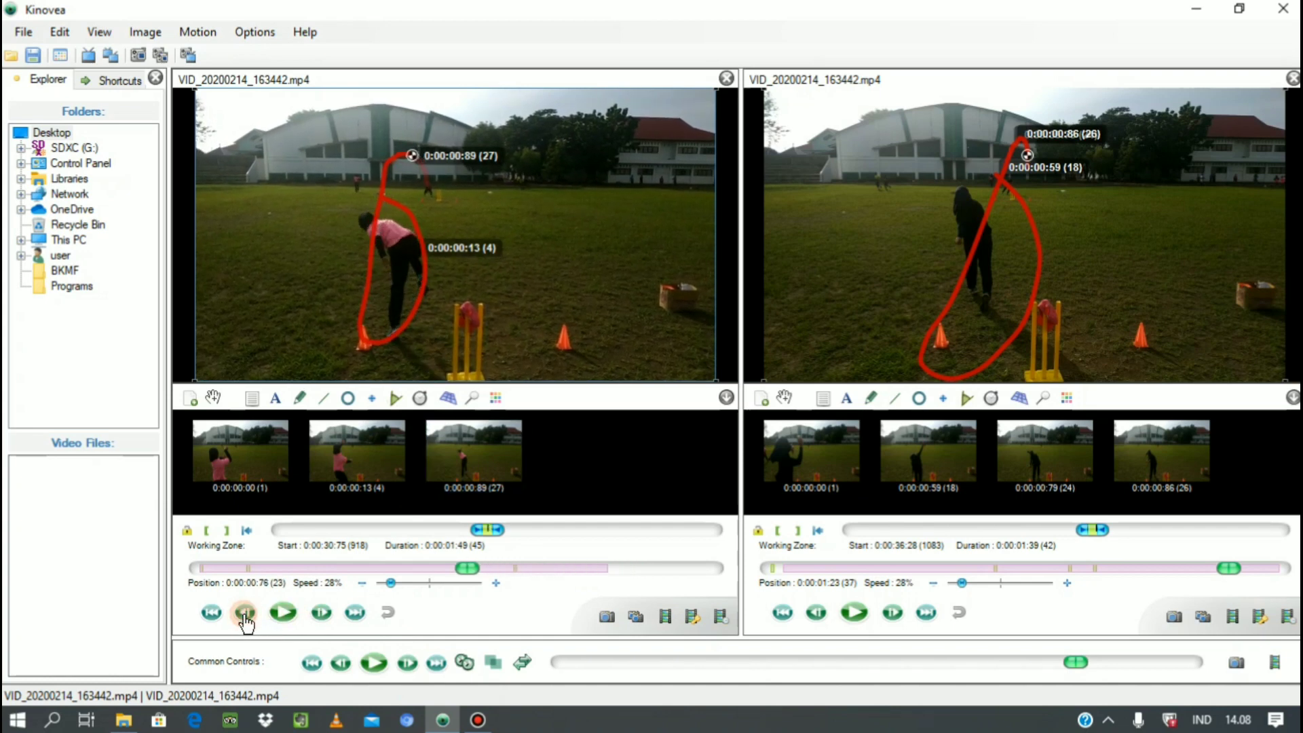
pyautogui.click(245, 613)
pyautogui.click(245, 613)
pyautogui.click(245, 613)
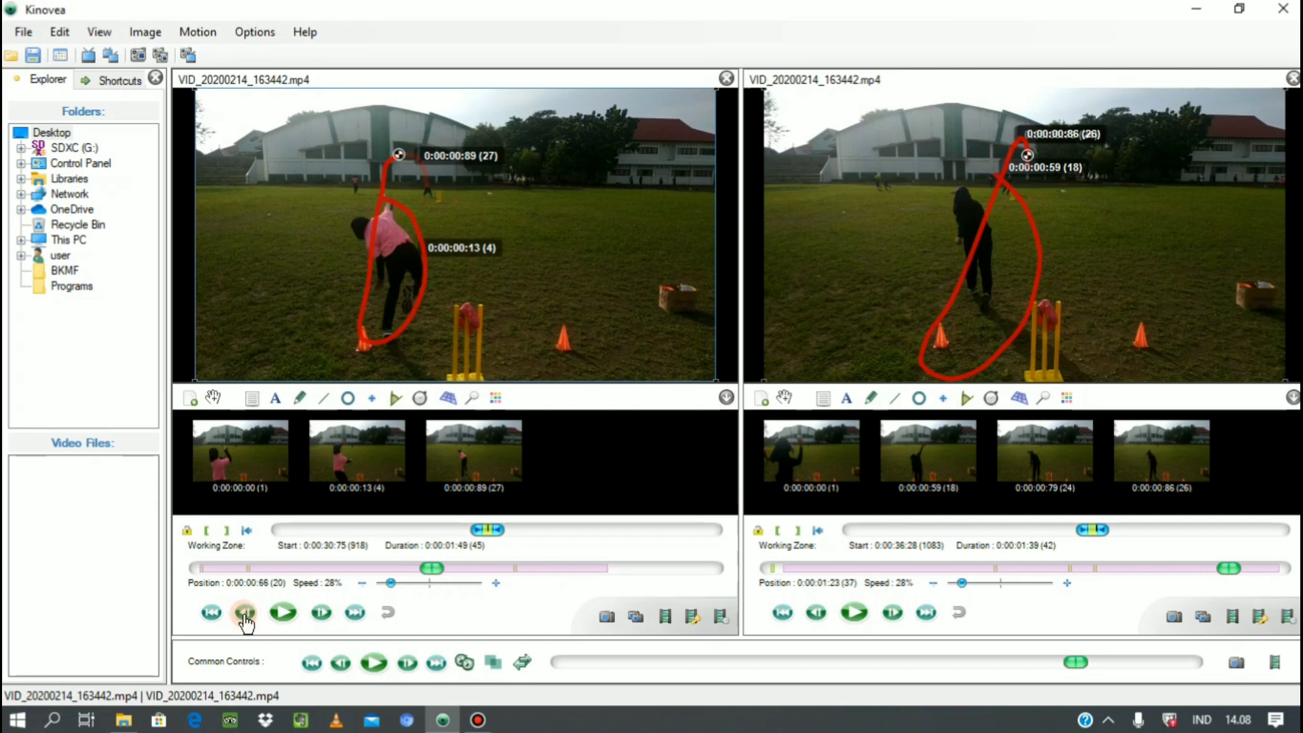
pyautogui.click(245, 613)
pyautogui.click(245, 613)
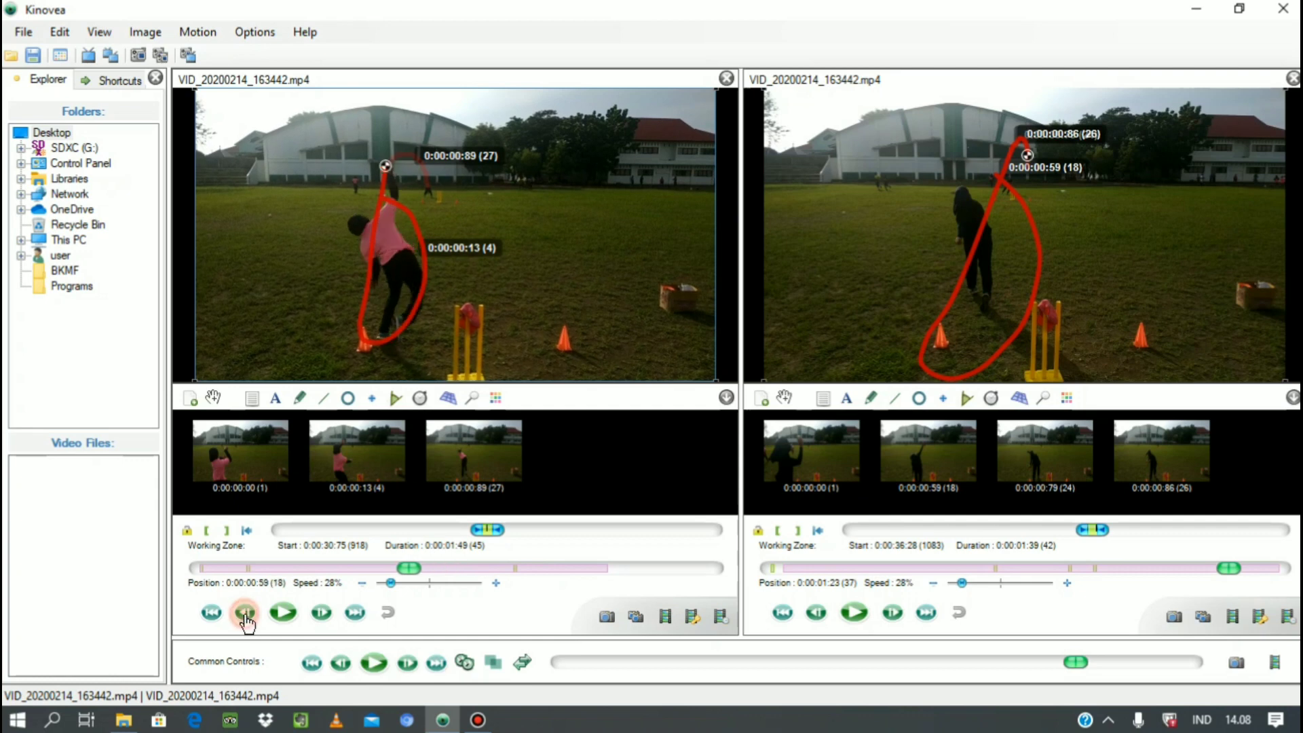
pyautogui.click(321, 613)
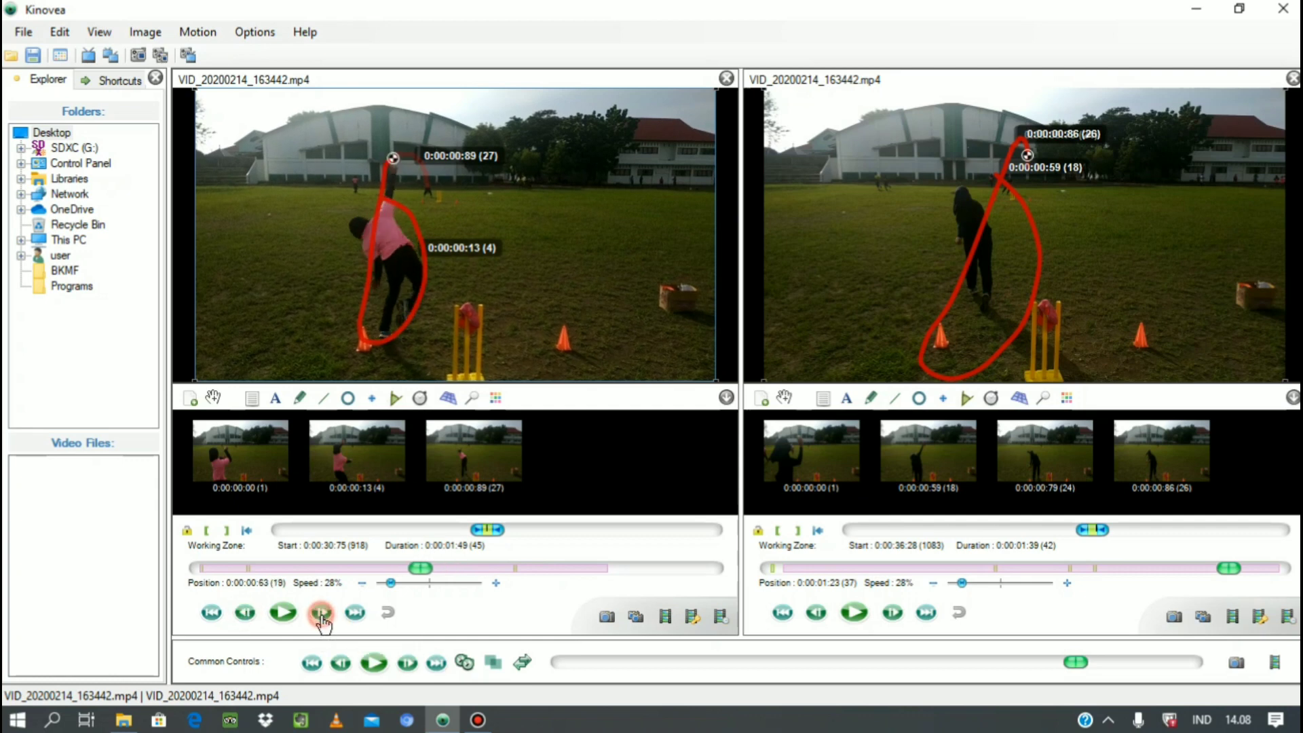
pyautogui.click(321, 613)
pyautogui.click(321, 613)
pyautogui.click(322, 613)
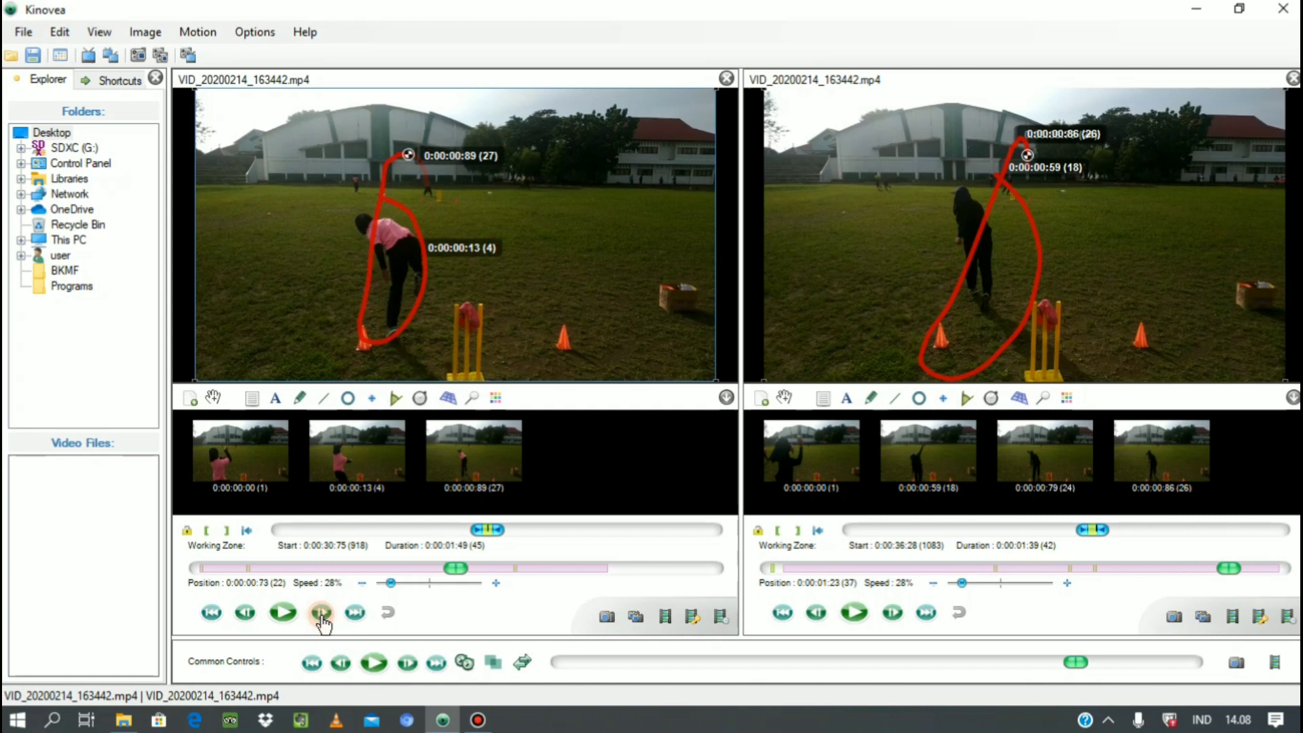
# Add an angle at the first thrower's torso, extend its arms to the foot and head, and invert it to about 136°.
pyautogui.click(397, 400)
pyautogui.click(392, 250)
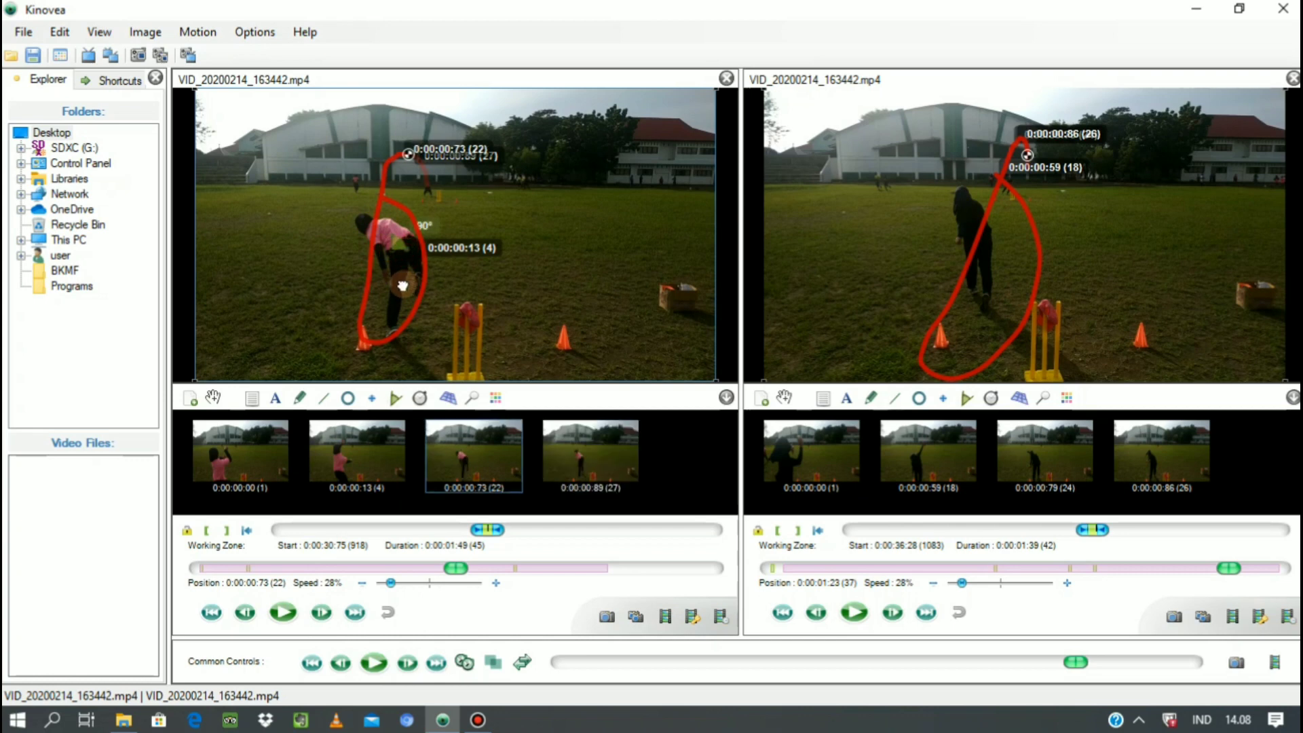
pyautogui.moveTo(408, 246); pyautogui.dragTo(392, 331)
pyautogui.moveTo(390, 234); pyautogui.dragTo(366, 223)
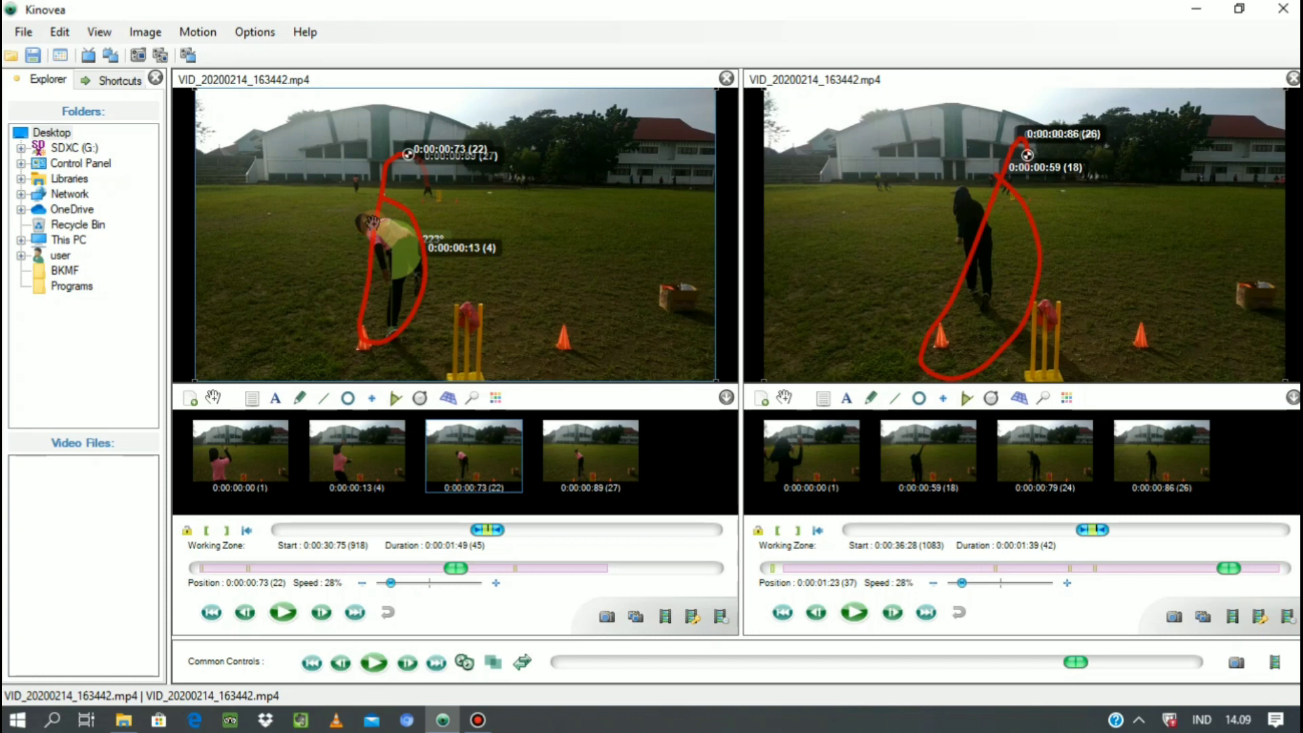
pyautogui.rightClick(402, 240)
pyautogui.click(454, 302)
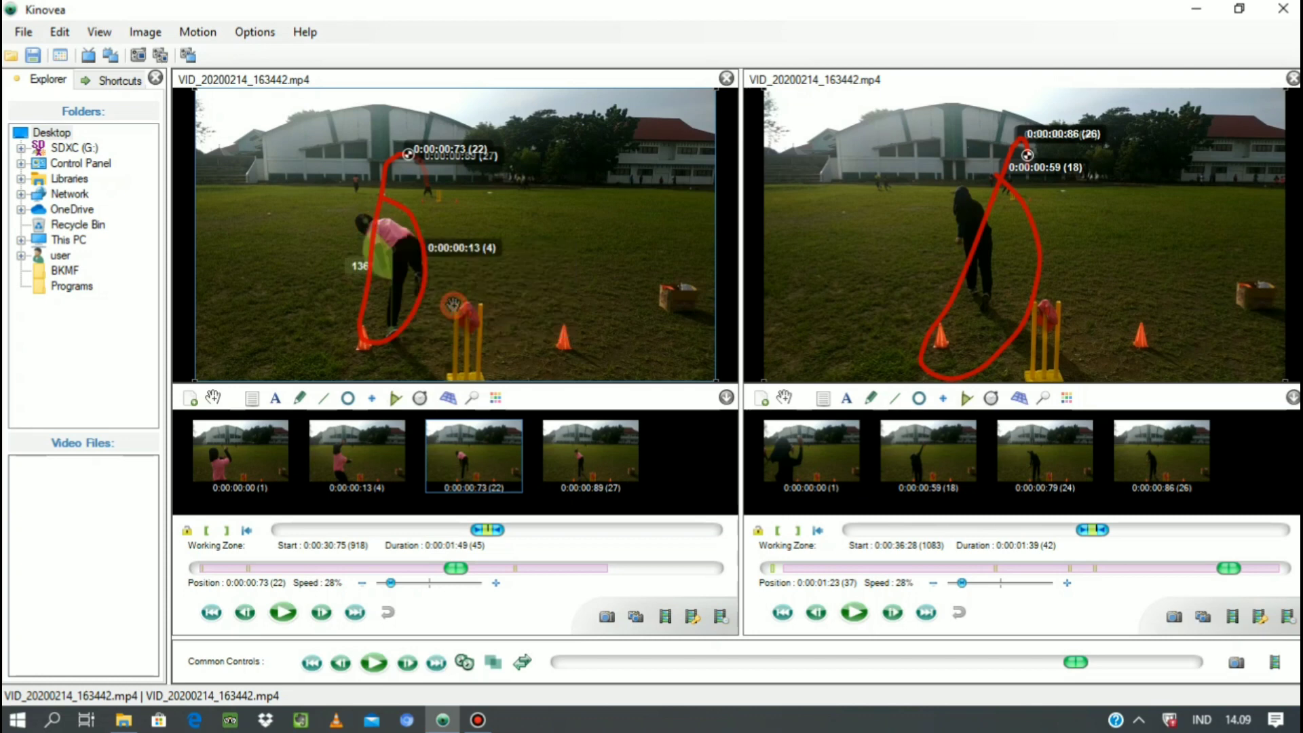
# Step the second video from its start through the throw to 0:00:00:83, following the thrower's forward bend.
pyautogui.click(842, 616)
pyautogui.click(898, 615)
pyautogui.click(898, 615)
pyautogui.click(898, 614)
pyautogui.click(898, 615)
pyautogui.click(898, 615)
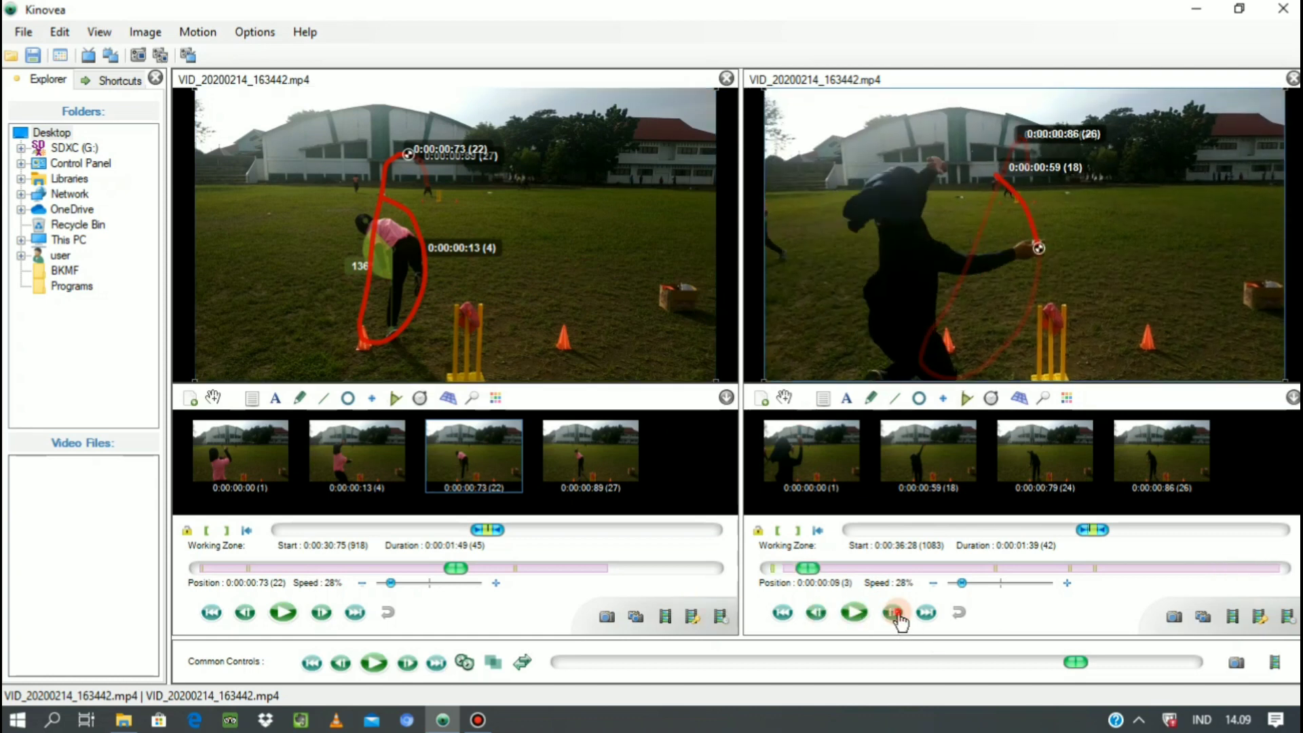
pyautogui.click(895, 613)
pyautogui.click(894, 613)
pyautogui.click(895, 613)
pyautogui.click(895, 613)
pyautogui.click(895, 613)
pyautogui.click(895, 613)
pyautogui.click(895, 613)
pyautogui.click(894, 613)
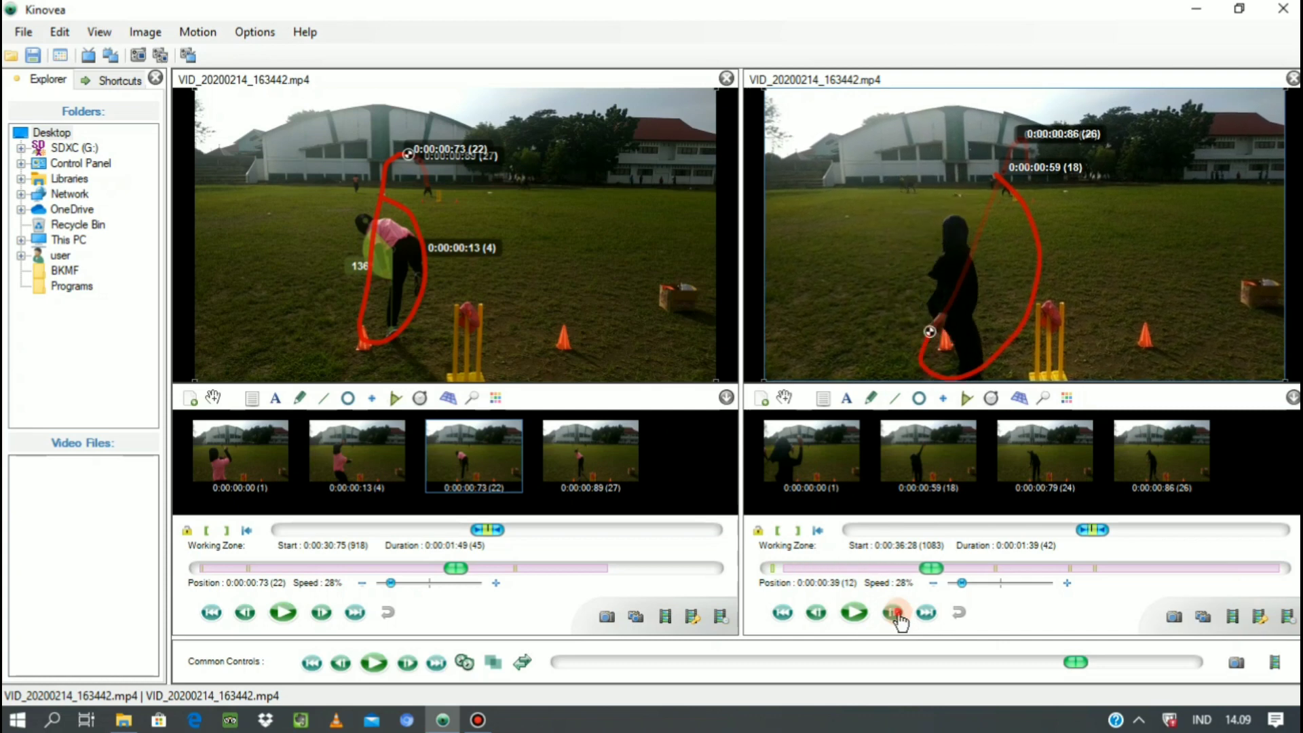
pyautogui.click(895, 613)
pyautogui.click(895, 613)
pyautogui.click(895, 613)
pyautogui.click(894, 613)
pyautogui.click(894, 613)
pyautogui.click(895, 613)
pyautogui.click(895, 613)
pyautogui.click(895, 613)
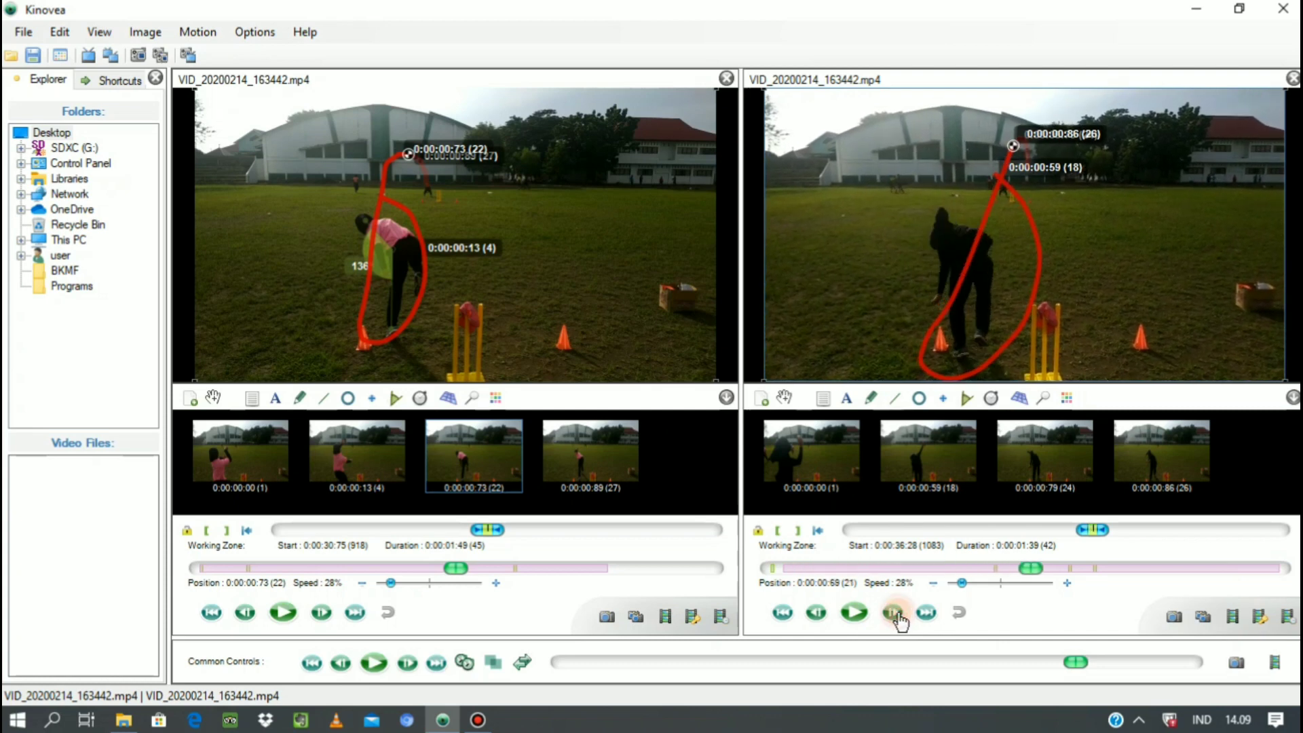
pyautogui.click(895, 614)
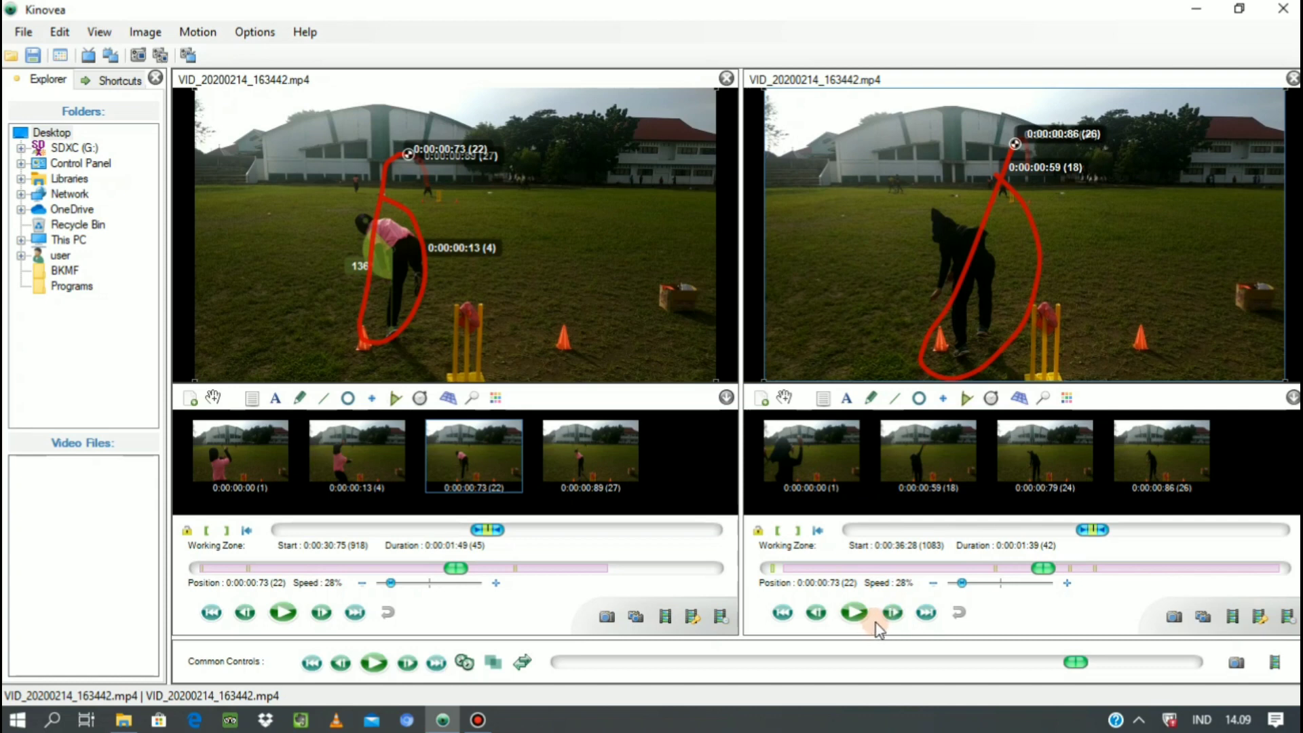
pyautogui.click(891, 612)
pyautogui.click(891, 613)
pyautogui.click(891, 613)
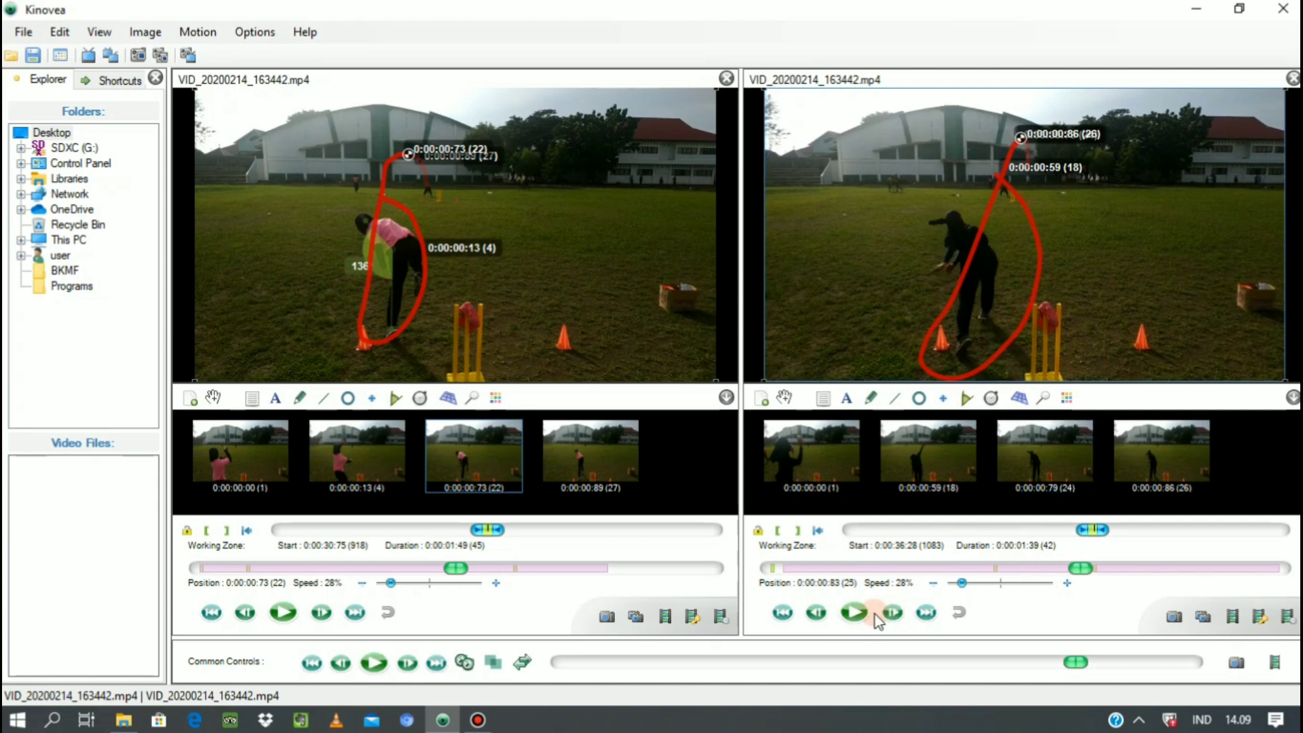
# Step the second video back to 0:00:00:59 and forward to 0:00:00:66, where the thrower bends forward after release.
pyautogui.click(817, 613)
pyautogui.click(817, 613)
pyautogui.click(817, 613)
pyautogui.click(817, 613)
pyautogui.click(817, 613)
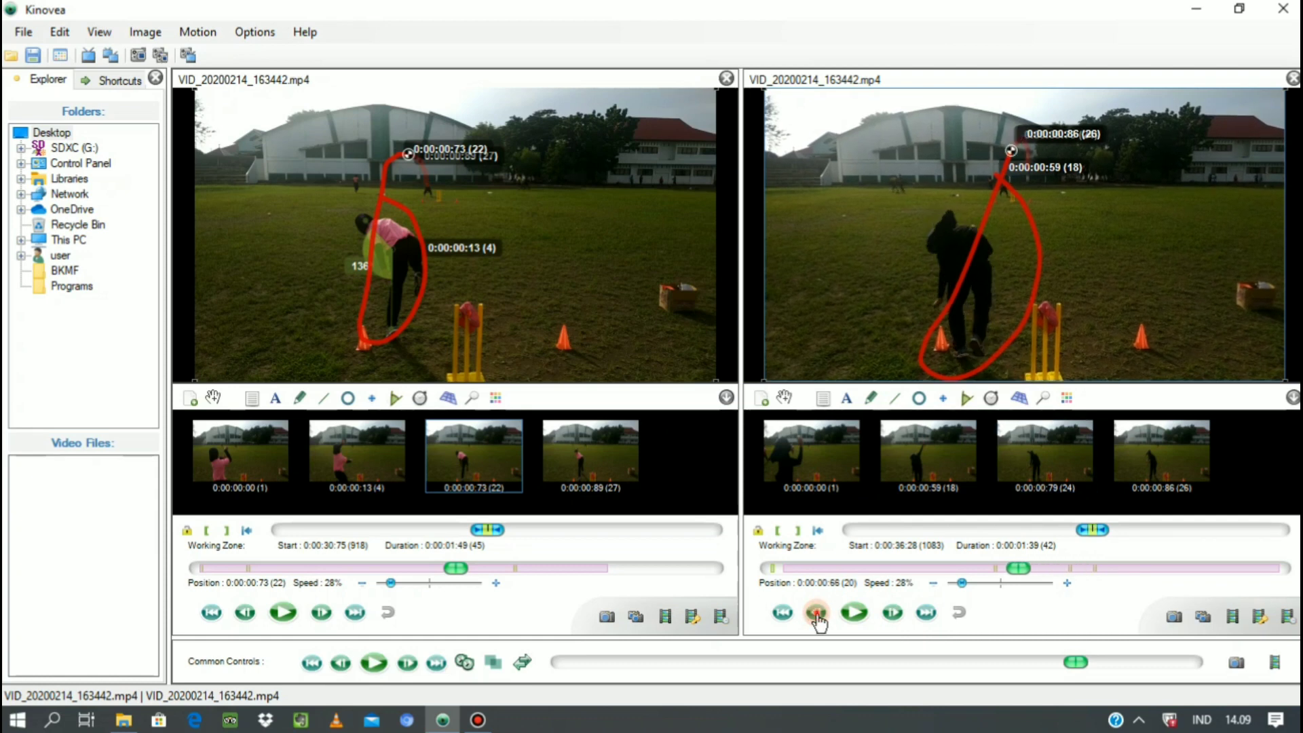
pyautogui.click(817, 613)
pyautogui.click(817, 613)
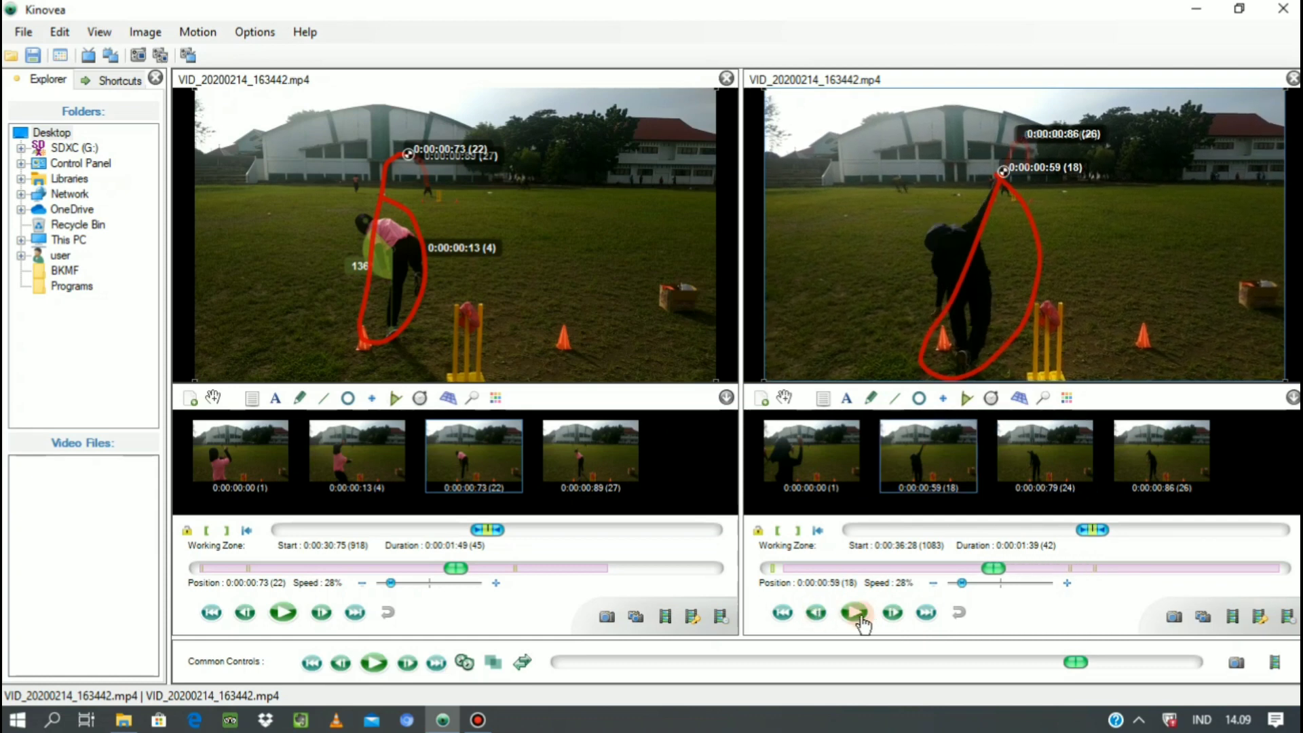
pyautogui.click(894, 614)
pyautogui.click(894, 614)
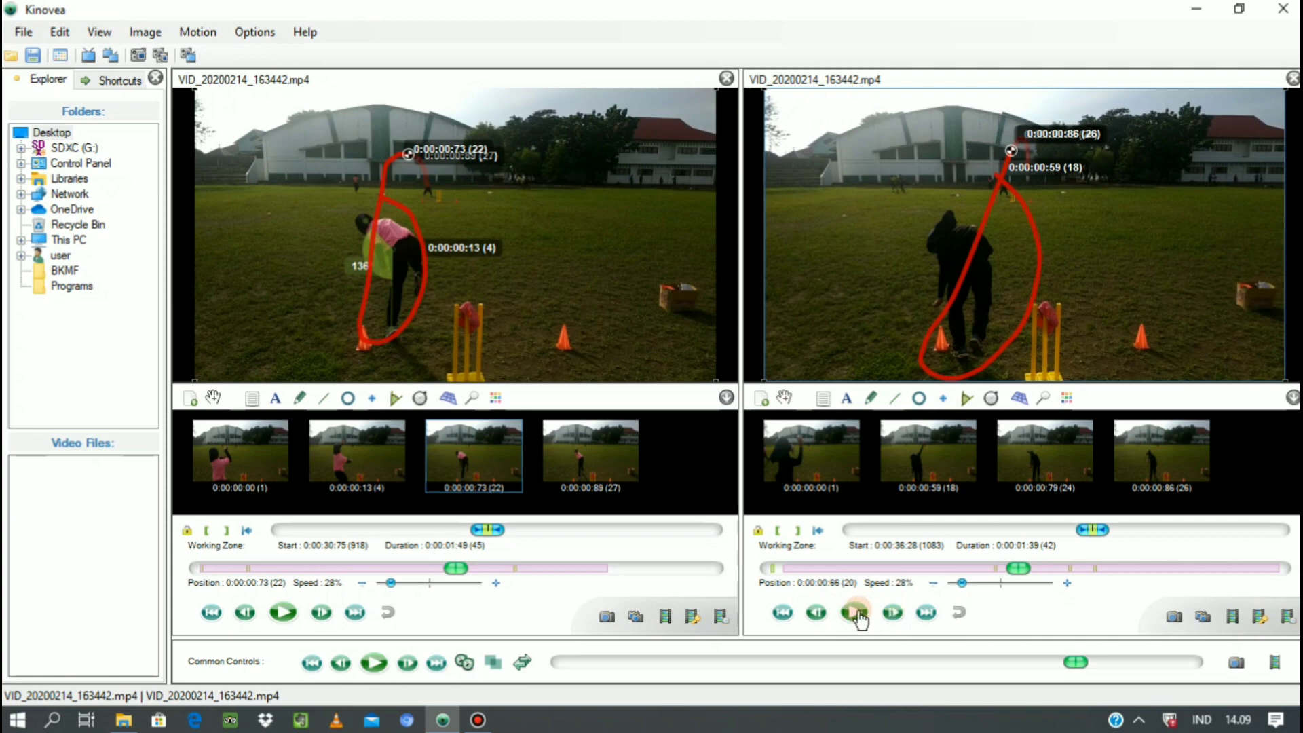
# Add an angle at the second thrower's torso, extend one arm down the leg, and invert it to about 125°.
pyautogui.click(953, 397)
pyautogui.click(959, 256)
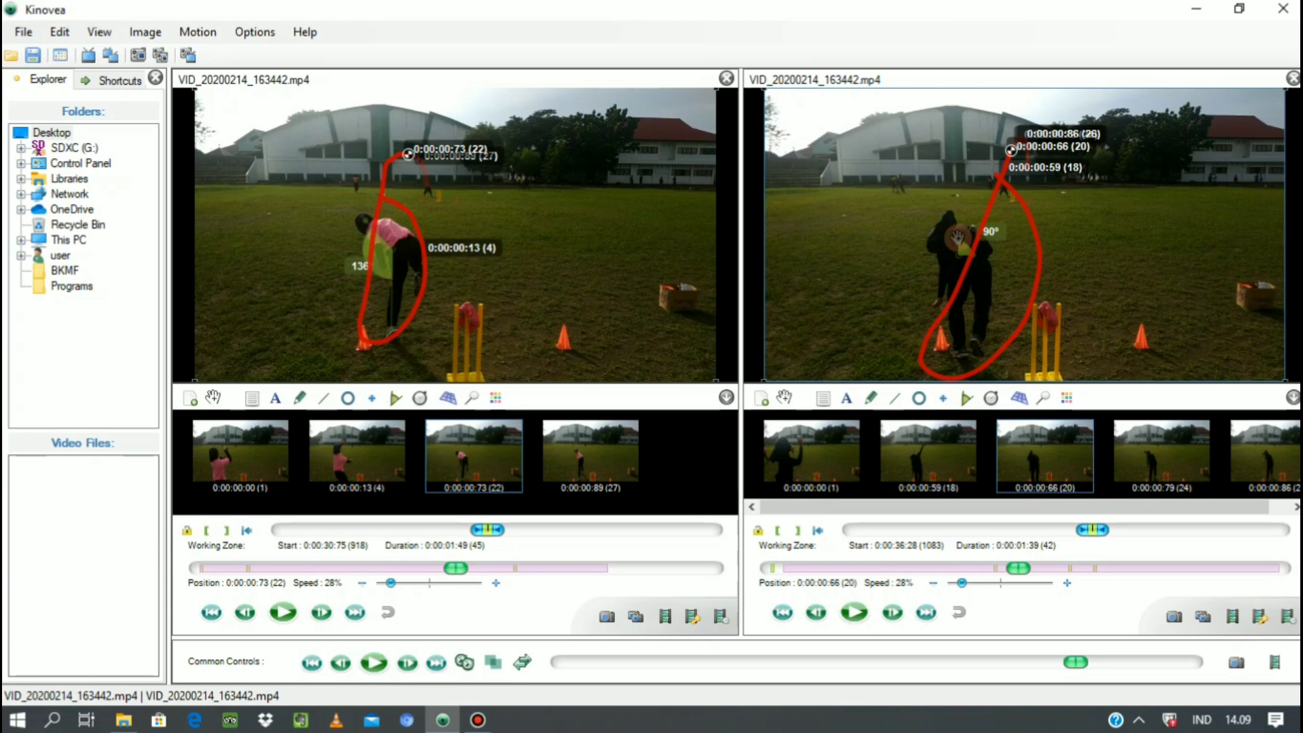
pyautogui.moveTo(957, 237)
pyautogui.mouseDown()
pyautogui.moveTo(934, 235)
pyautogui.moveTo(996, 258)
pyautogui.moveTo(973, 258)
pyautogui.moveTo(958, 327)
pyautogui.mouseUp()
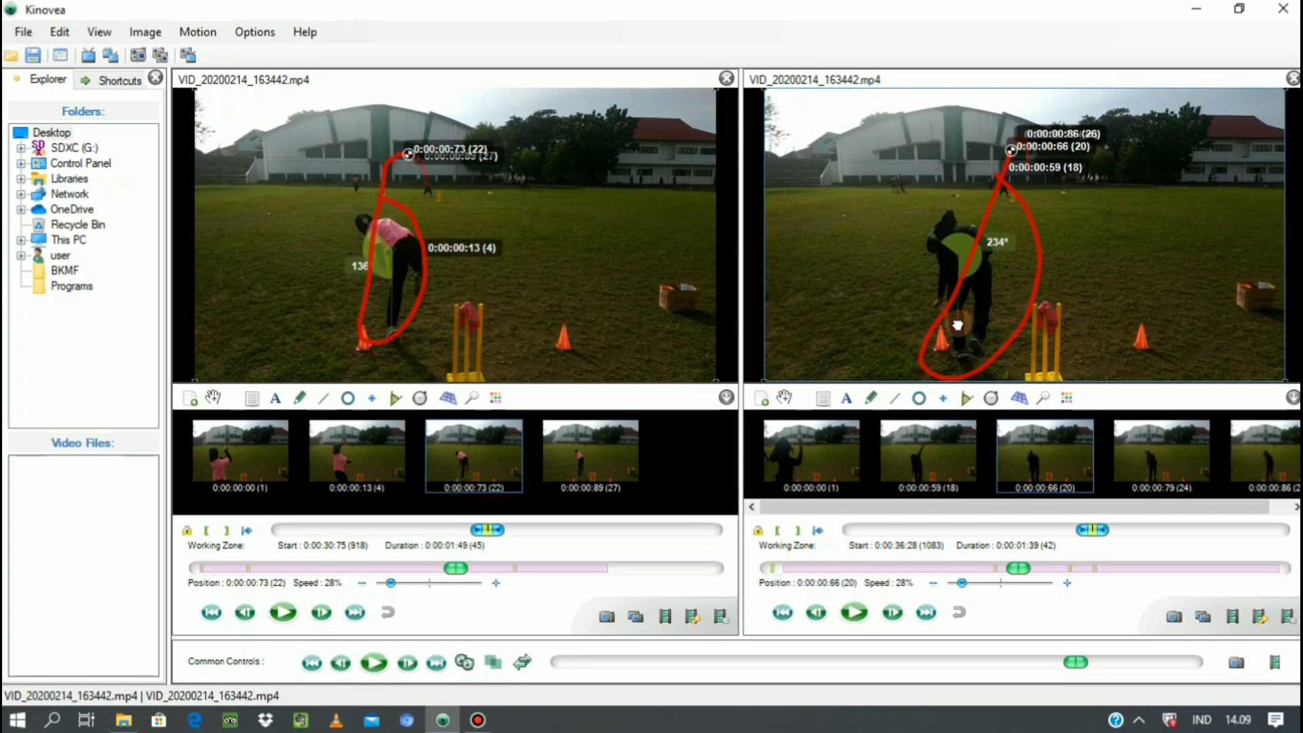
pyautogui.rightClick(962, 250)
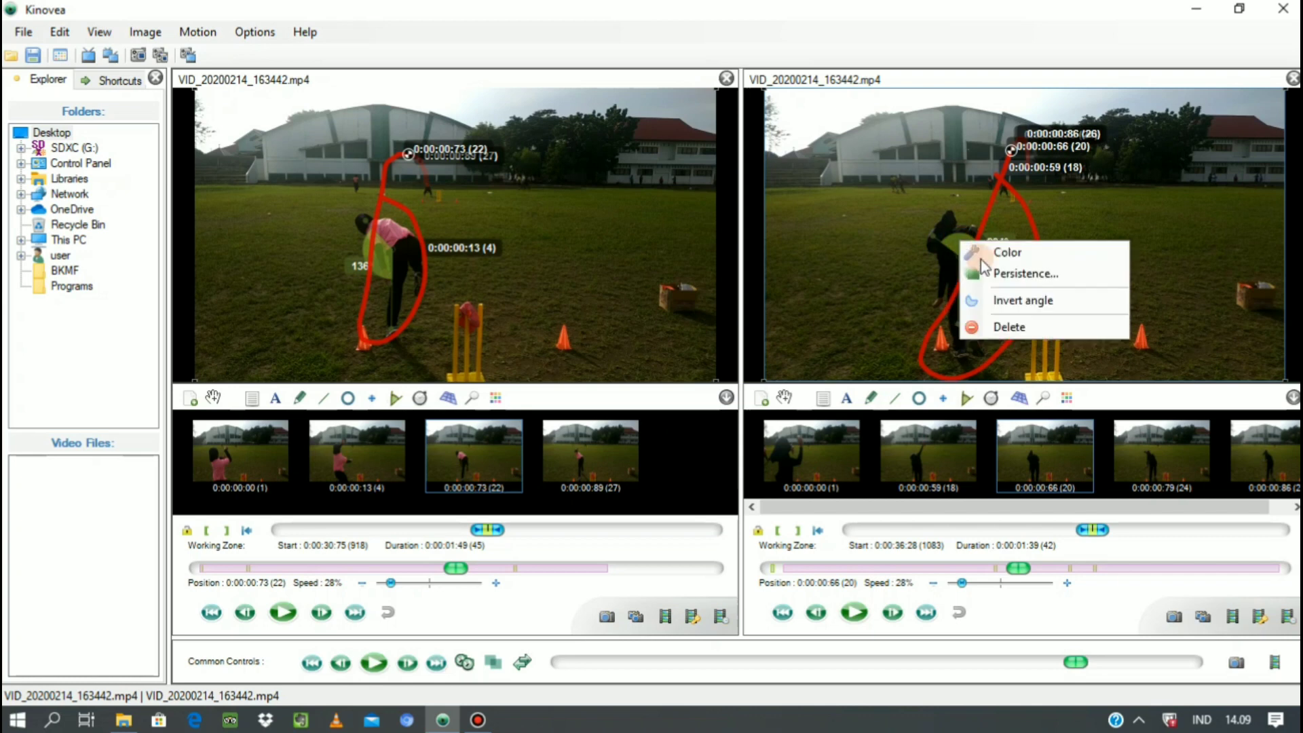
pyautogui.click(1004, 297)
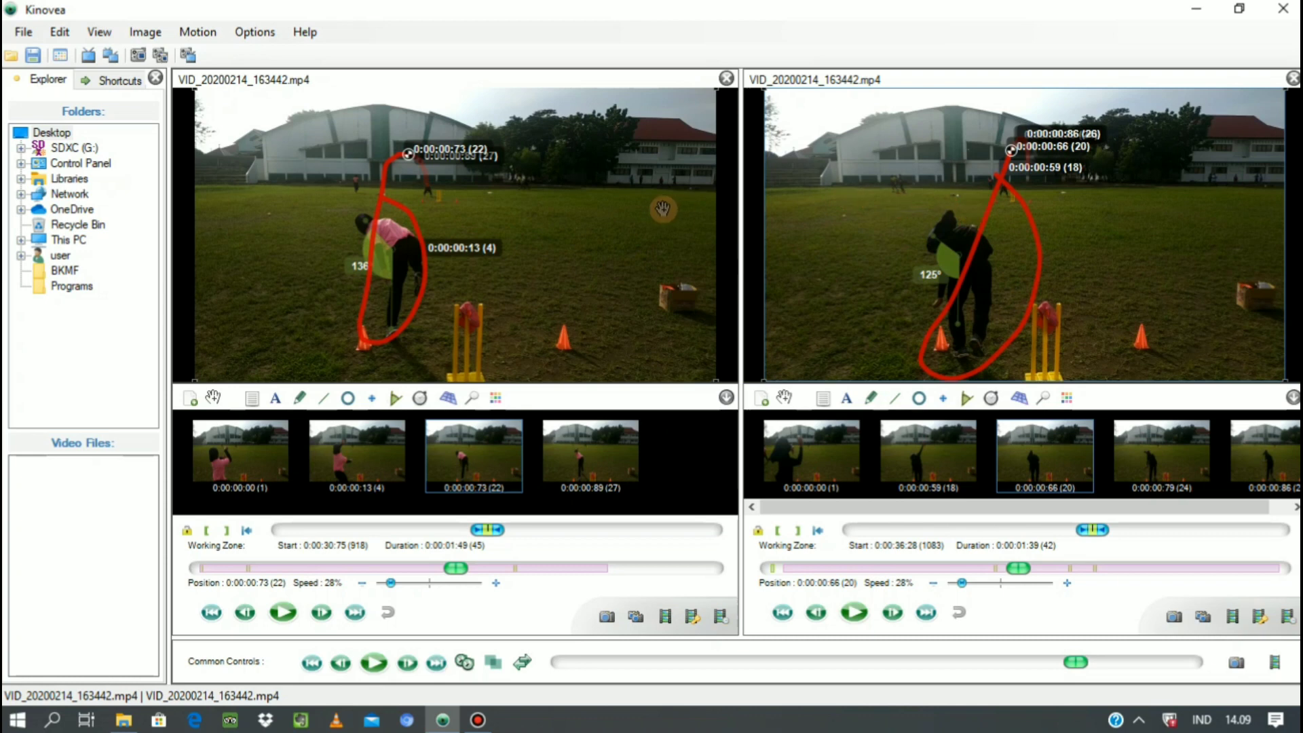
# Move the first video to 0:00:00:63 and draw a line about 222 px long from the ball down to the thrower's shoulder.
pyautogui.click(325, 399)
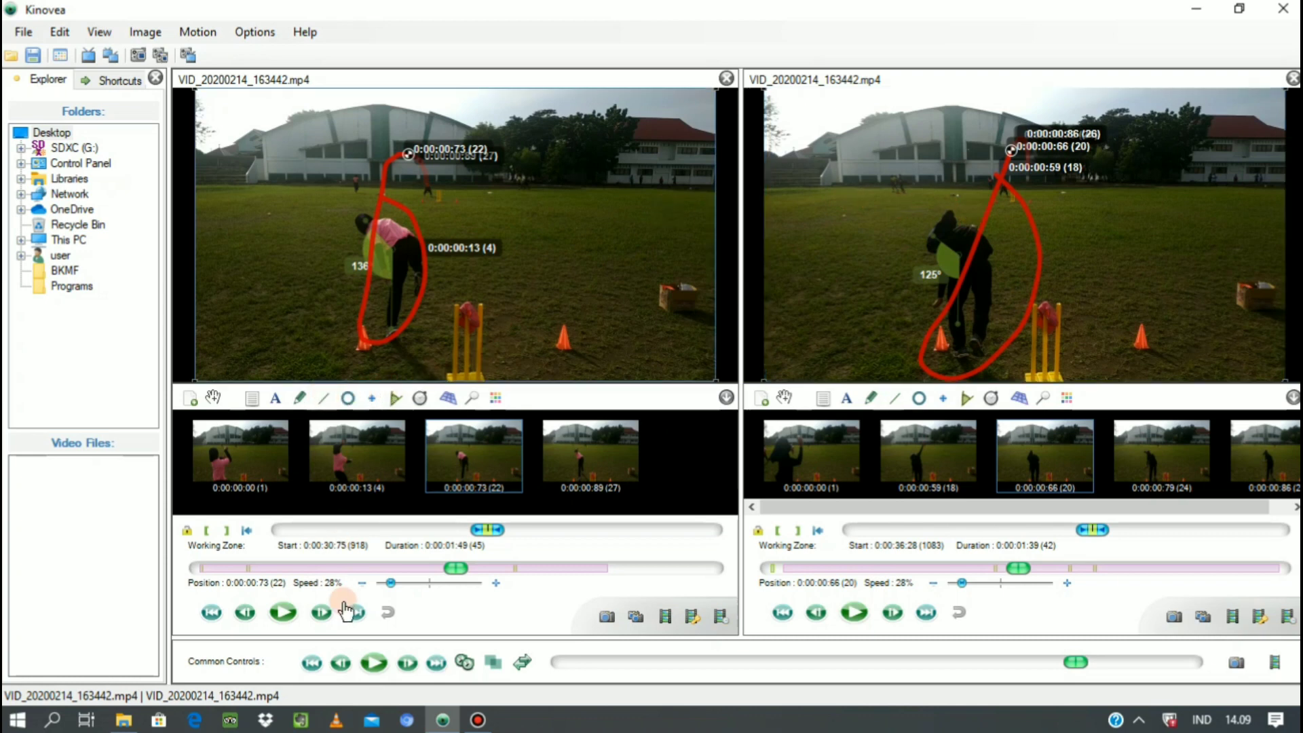
pyautogui.click(248, 615)
pyautogui.click(248, 615)
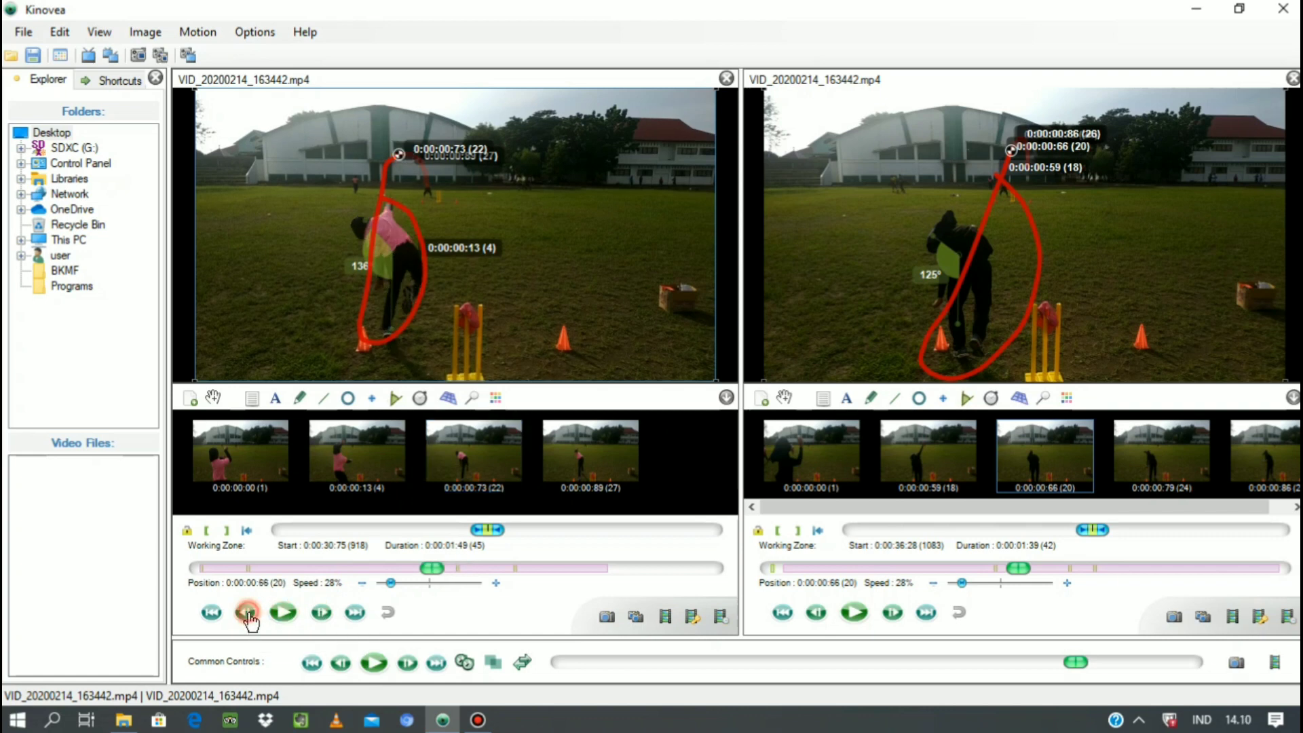
pyautogui.click(248, 614)
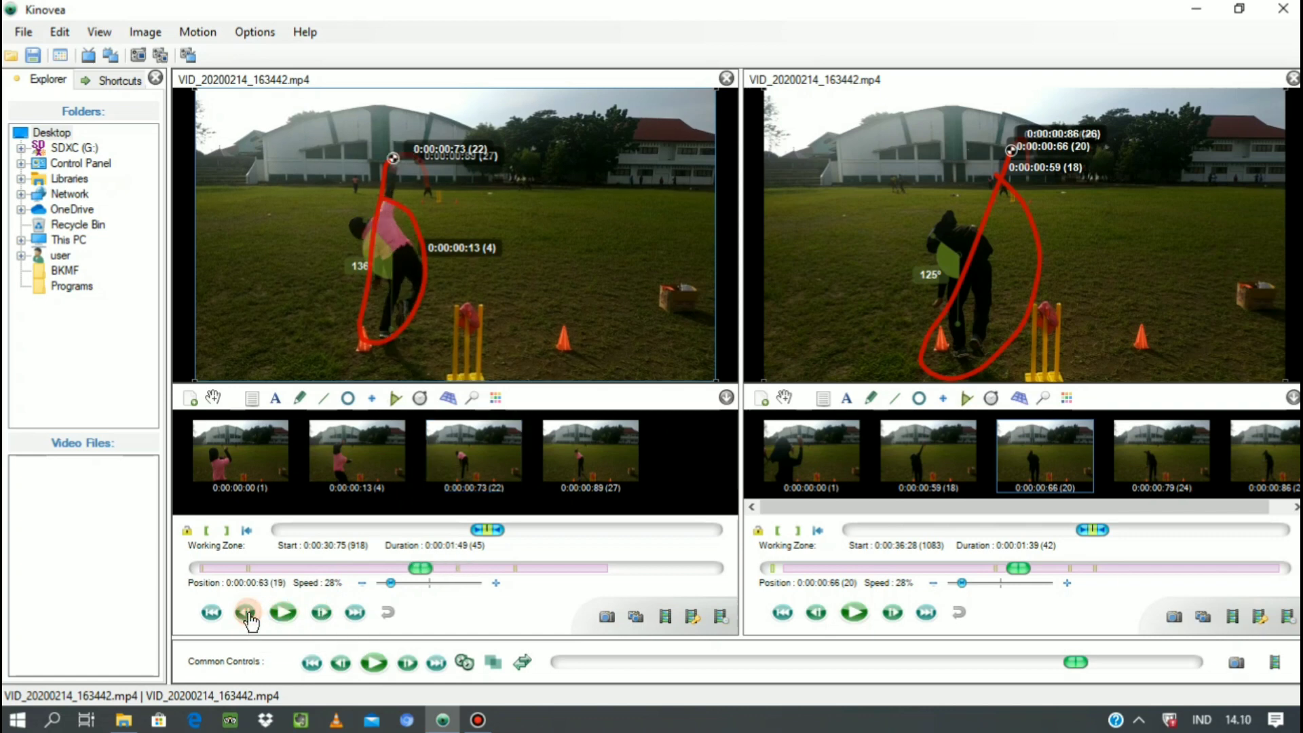
pyautogui.click(248, 614)
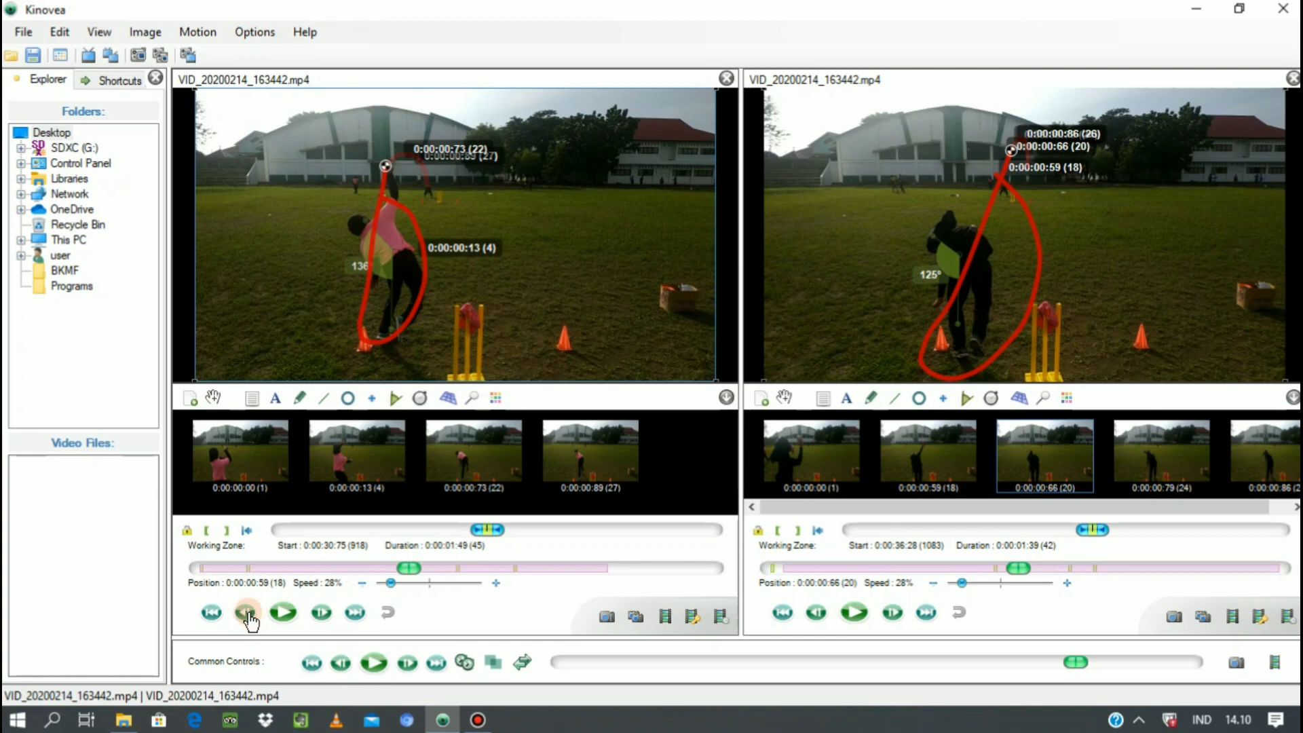
pyautogui.click(324, 614)
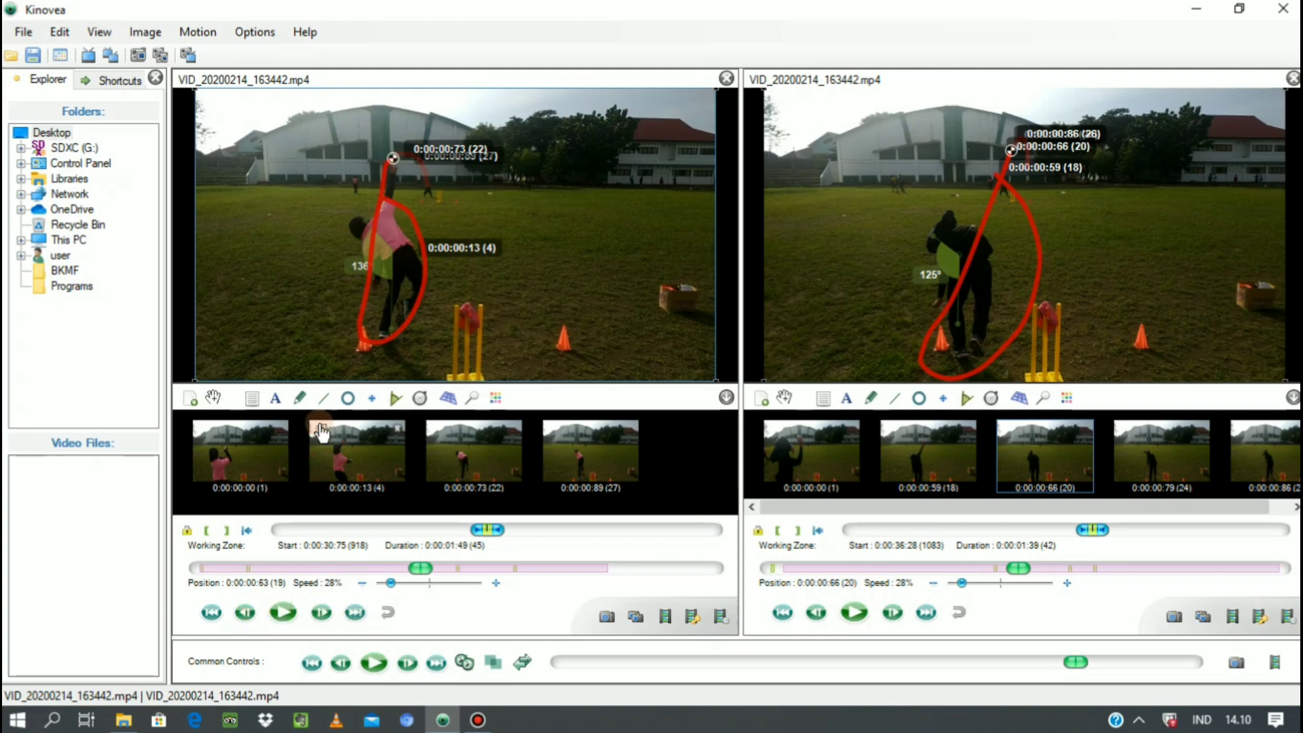
pyautogui.click(324, 398)
pyautogui.moveTo(393, 167); pyautogui.dragTo(391, 226)
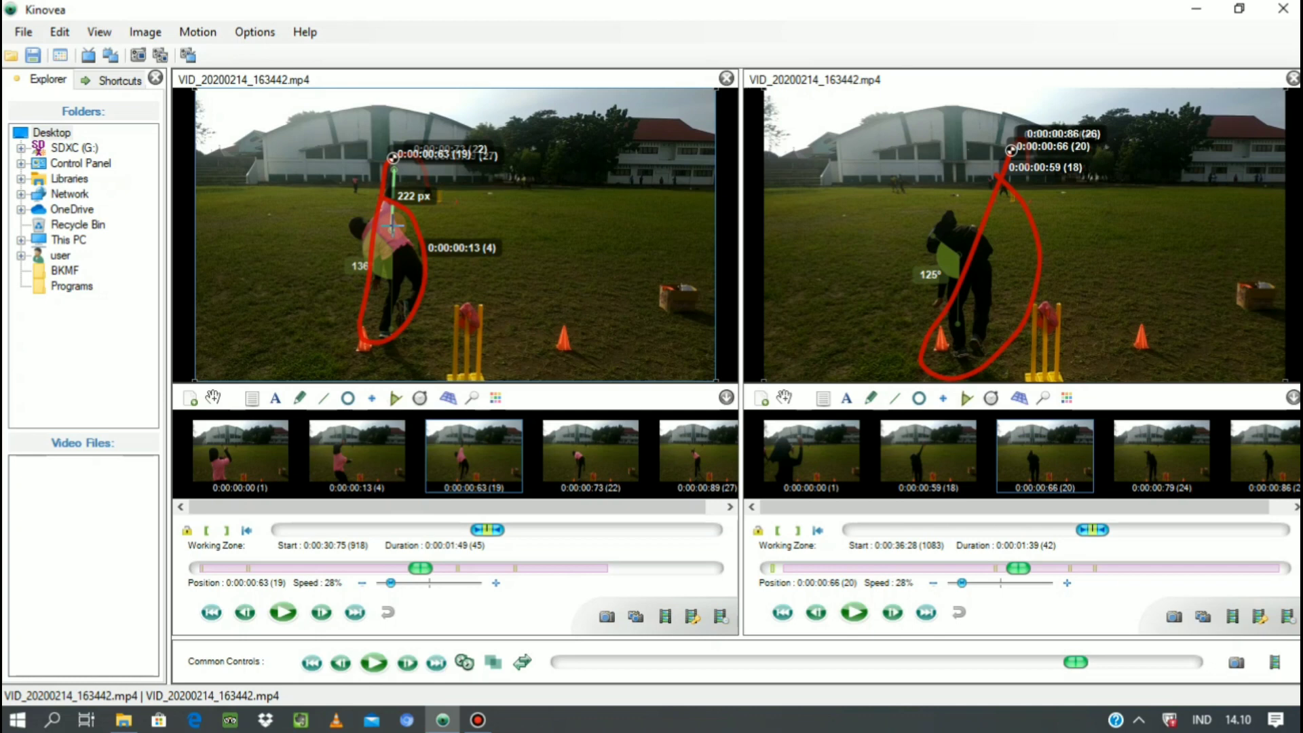
# Style the first video's ball-to-shoulder line in blue with the thickest plain line, without arrowheads.
pyautogui.rightClick(393, 226)
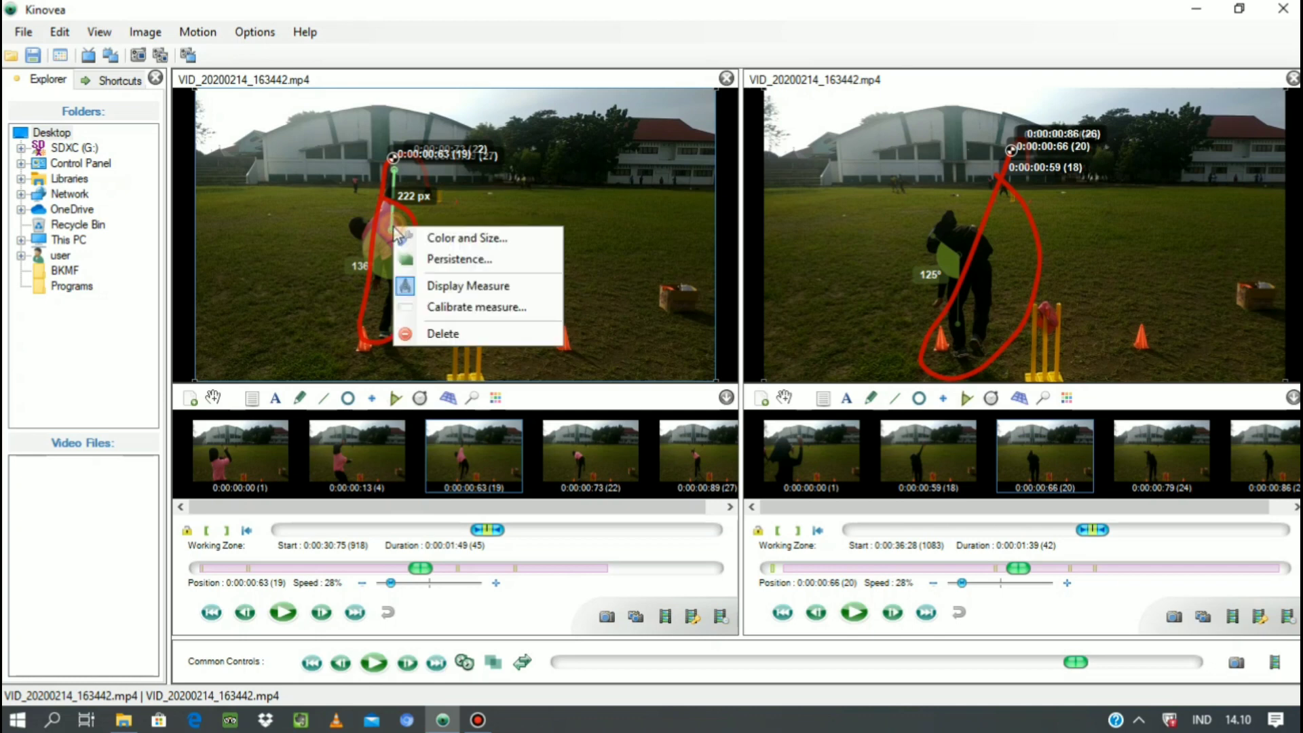
pyautogui.click(438, 246)
pyautogui.click(486, 464)
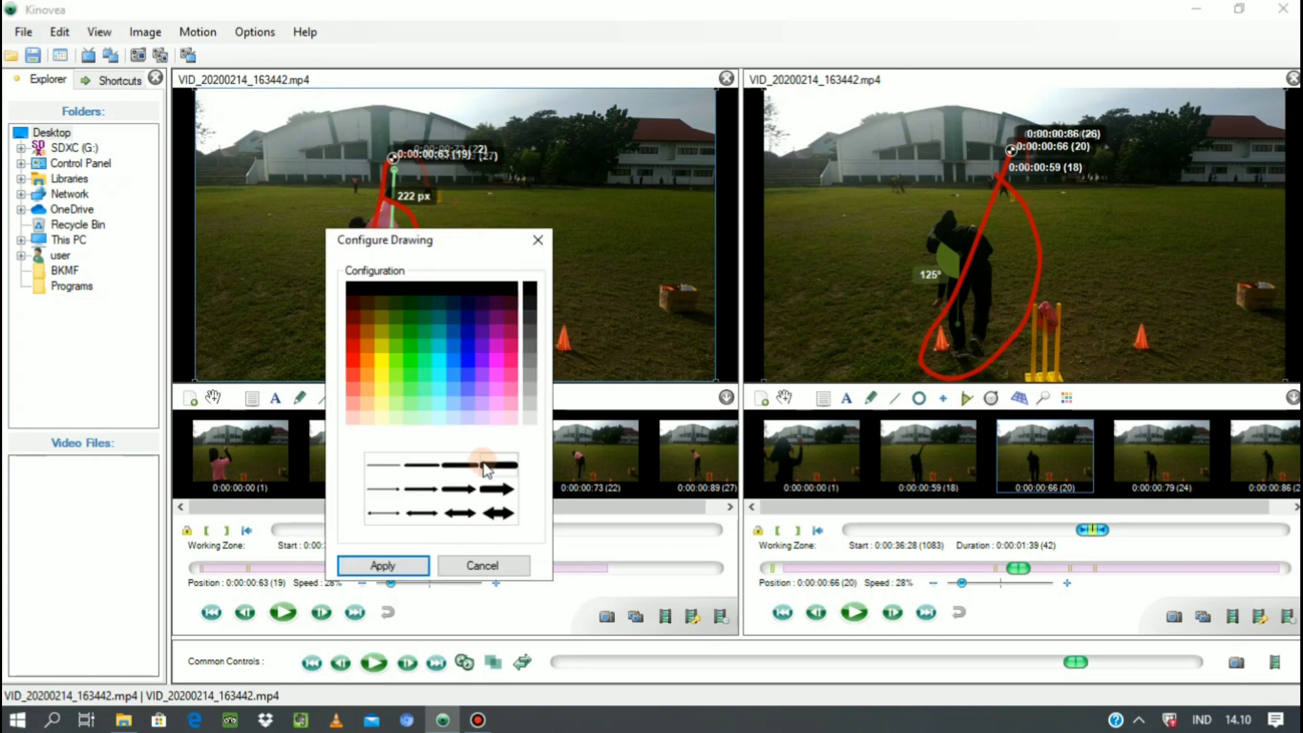
pyautogui.click(491, 488)
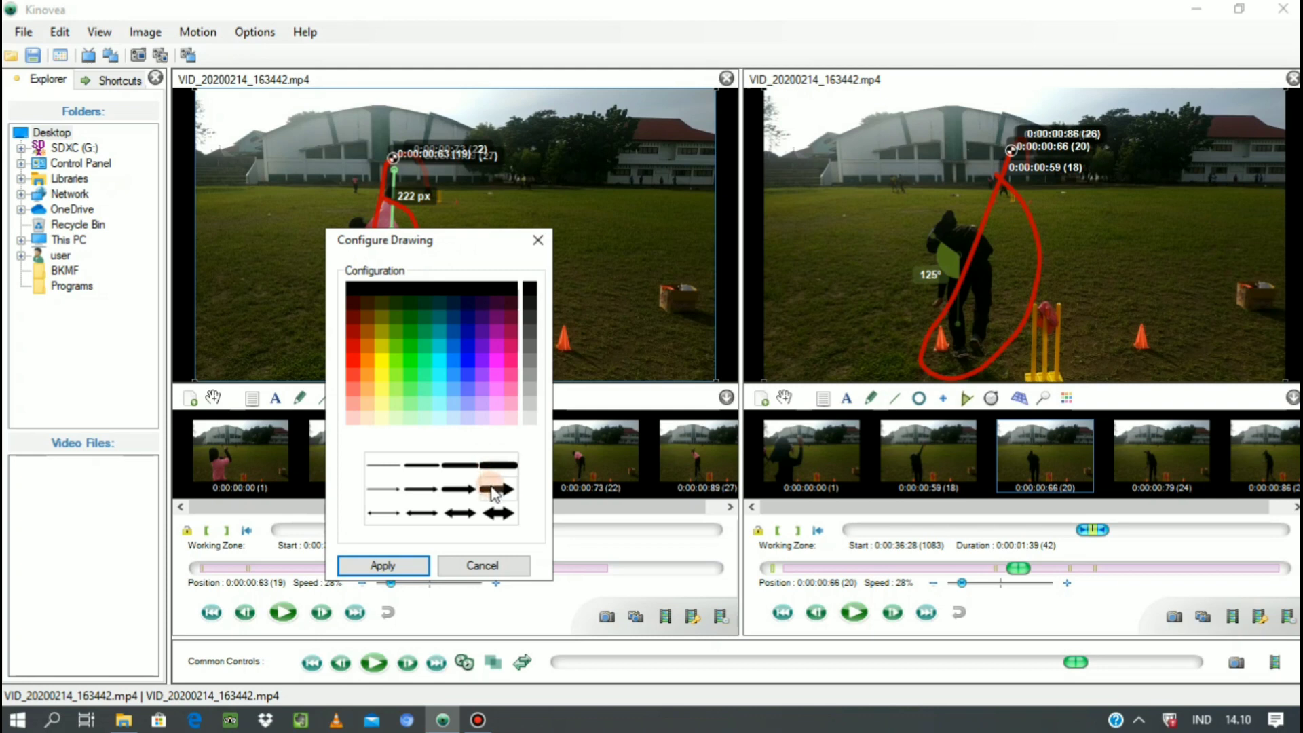
pyautogui.click(496, 467)
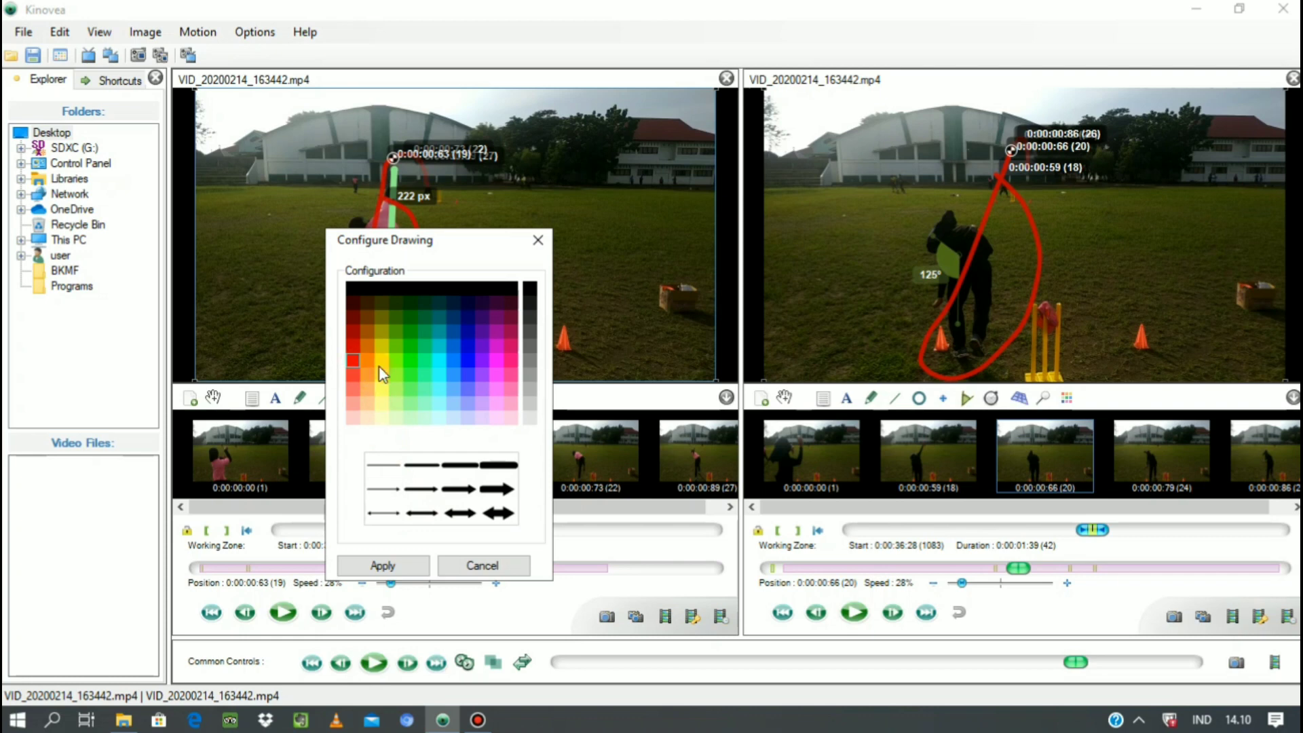
pyautogui.click(469, 346)
pyautogui.click(384, 564)
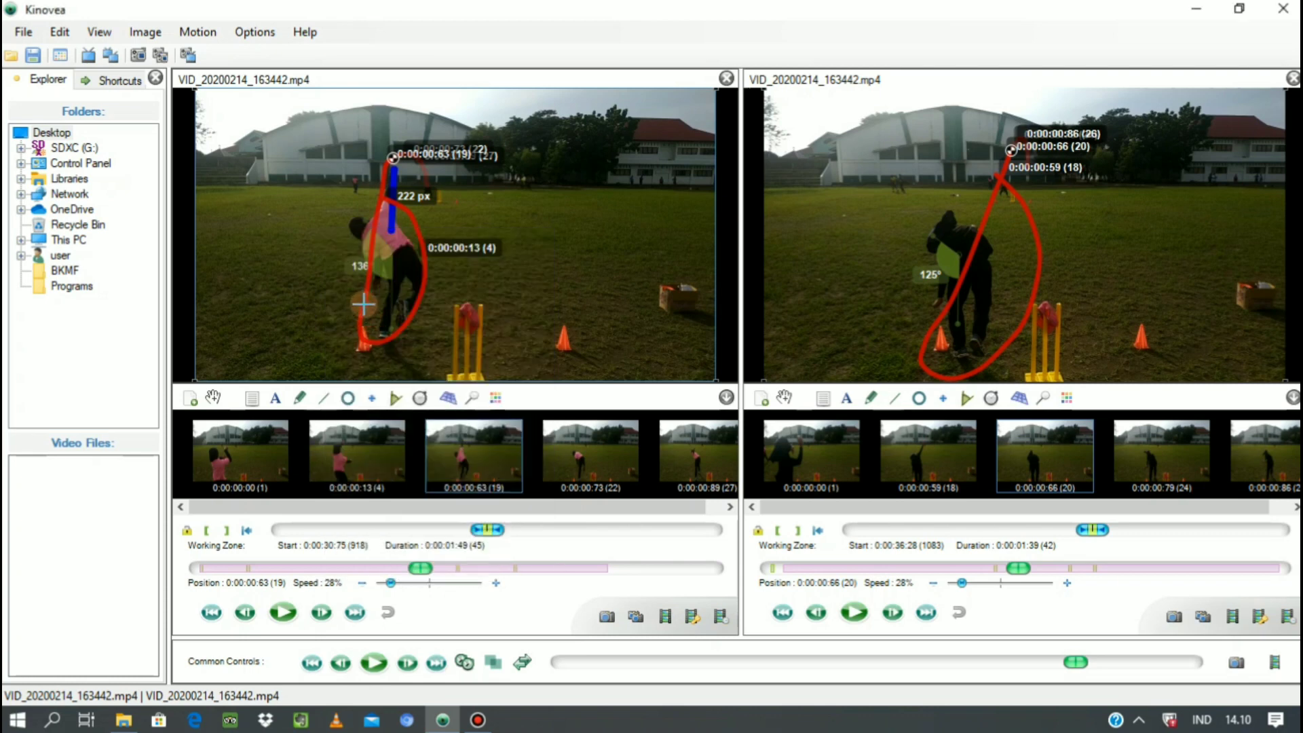
# Configure the first video's ball path with the label "bola" and Speed as the displayed measurement.
pyautogui.rightClick(364, 304)
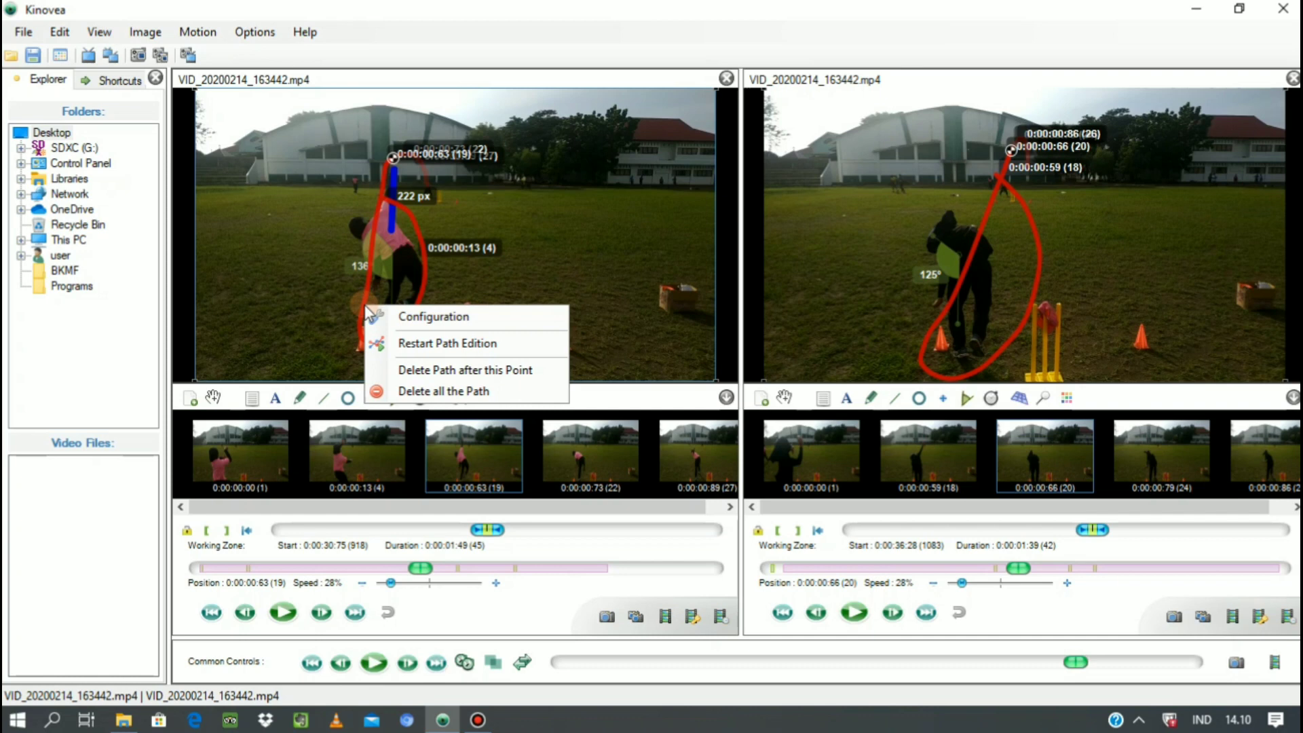
pyautogui.click(422, 332)
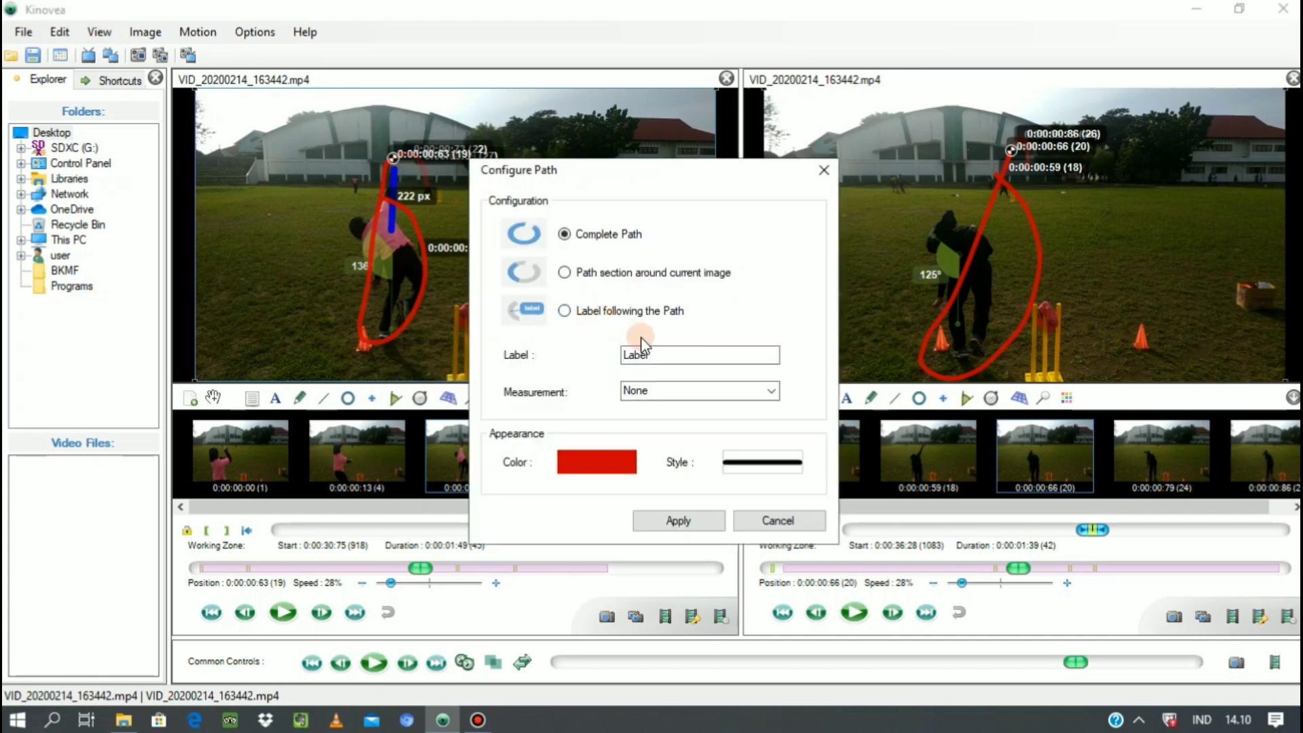
pyautogui.click(653, 354)
pyautogui.moveTo(647, 353); pyautogui.dragTo(618, 354)
pyautogui.write('bola')
pyautogui.click(700, 391)
pyautogui.click(770, 391)
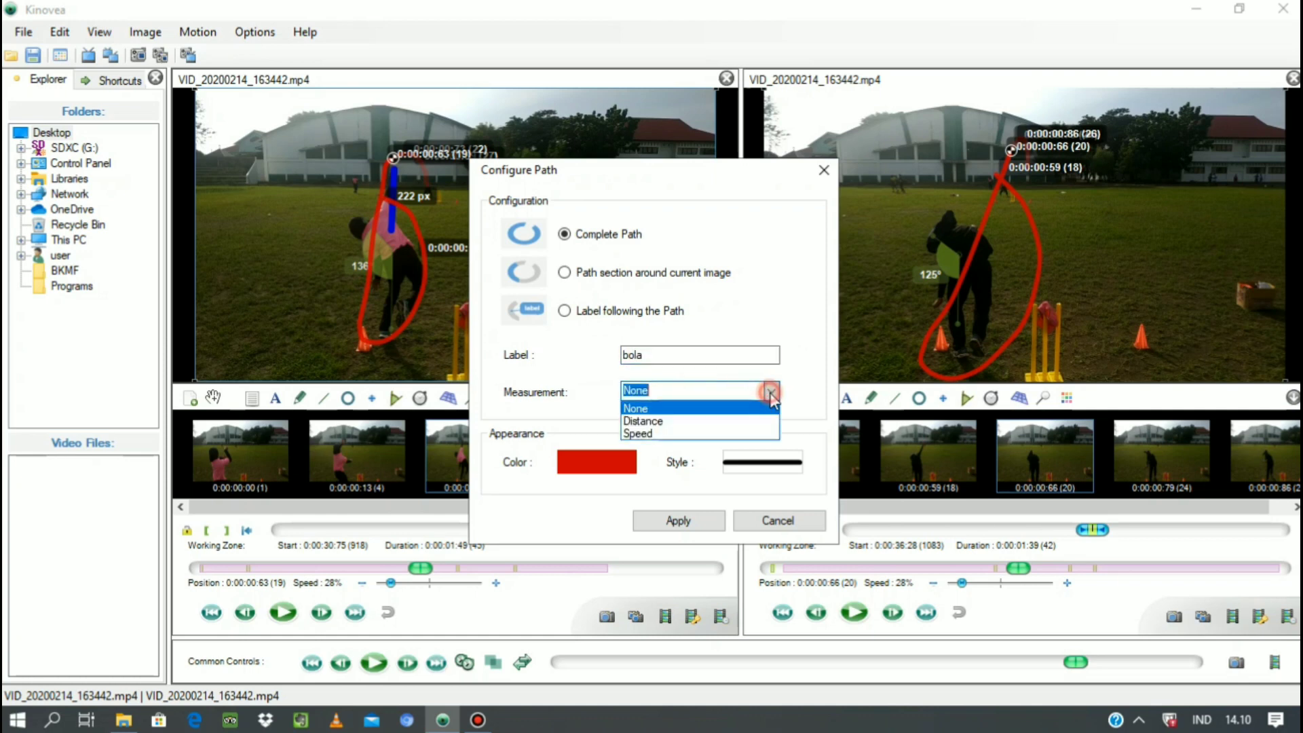
pyautogui.click(664, 435)
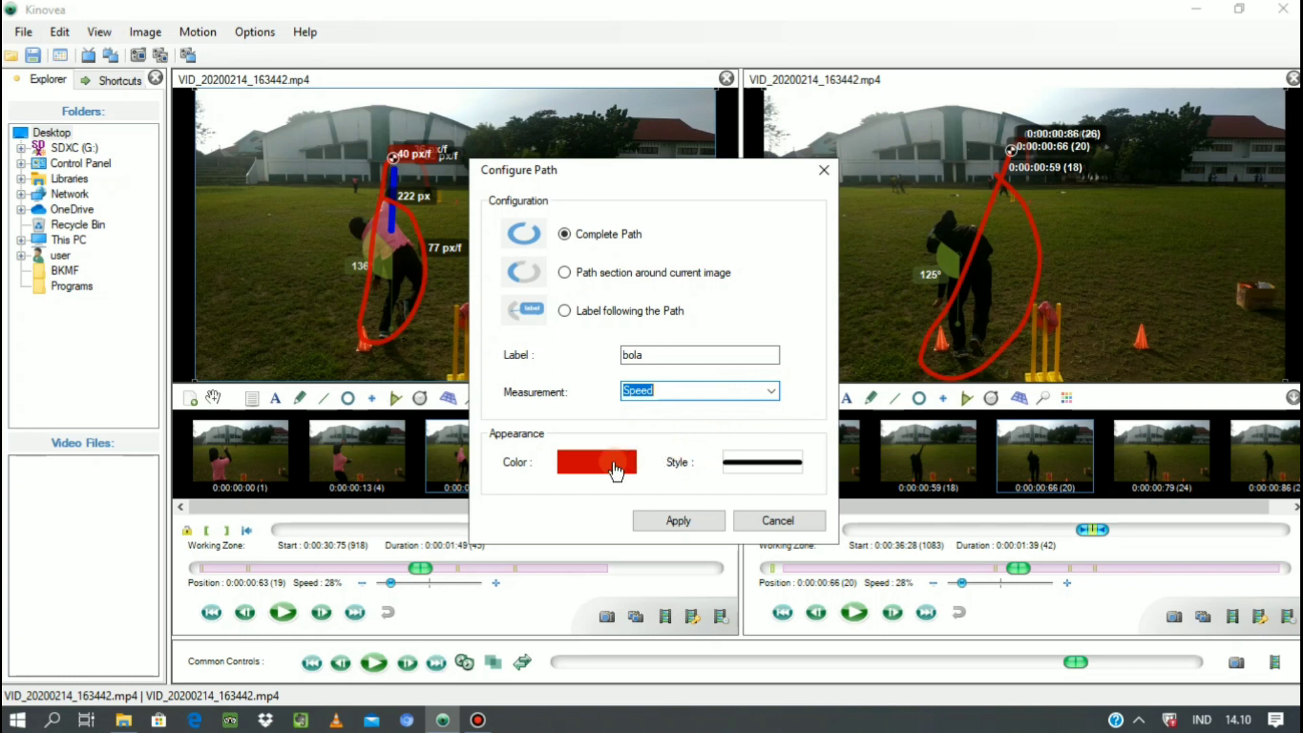
# Give the first video's ball path the thickest solid line style and apply the path configuration.
pyautogui.click(764, 465)
pyautogui.click(706, 427)
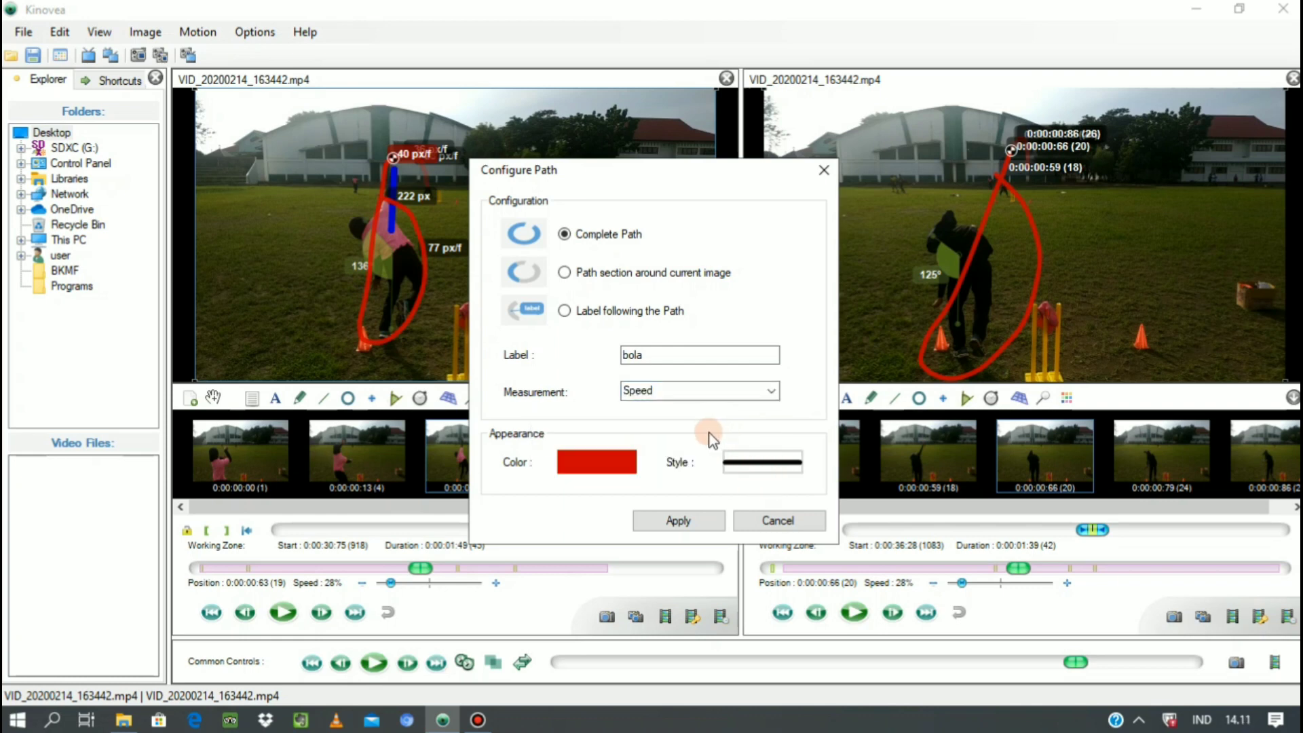
pyautogui.click(766, 465)
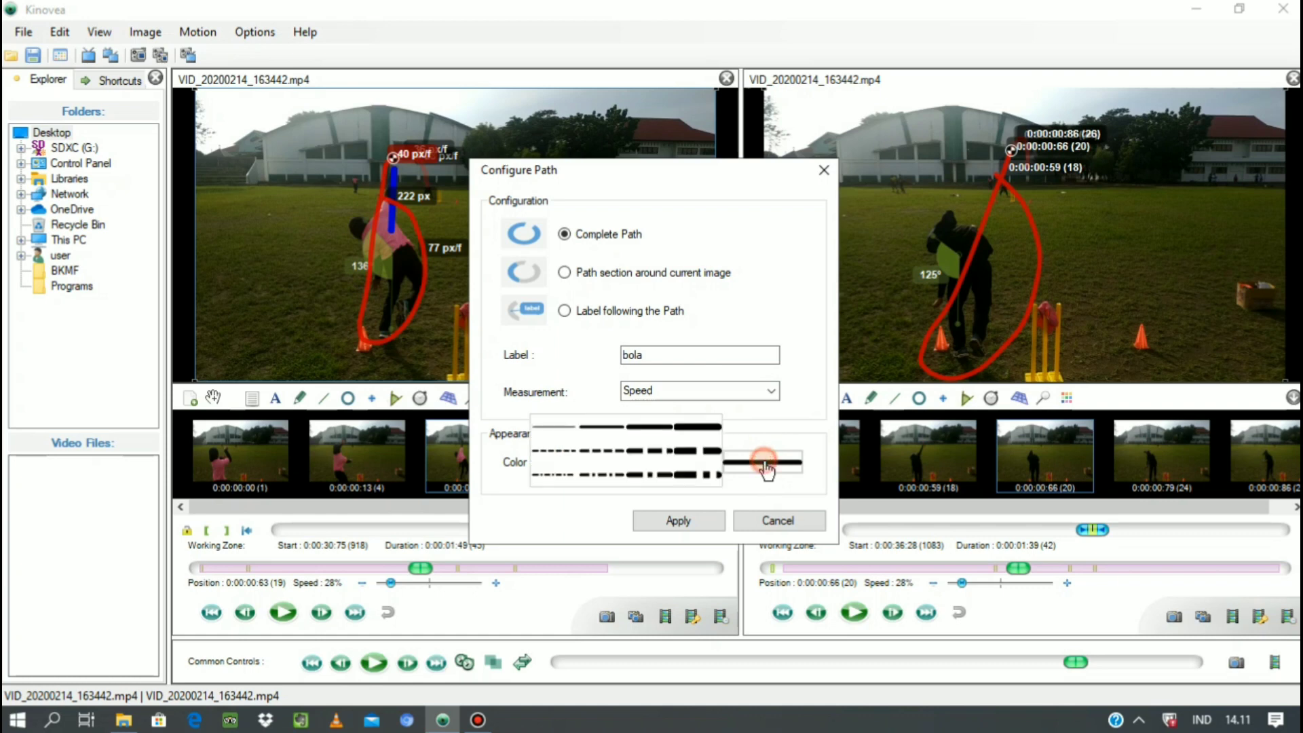
pyautogui.click(699, 427)
pyautogui.click(779, 467)
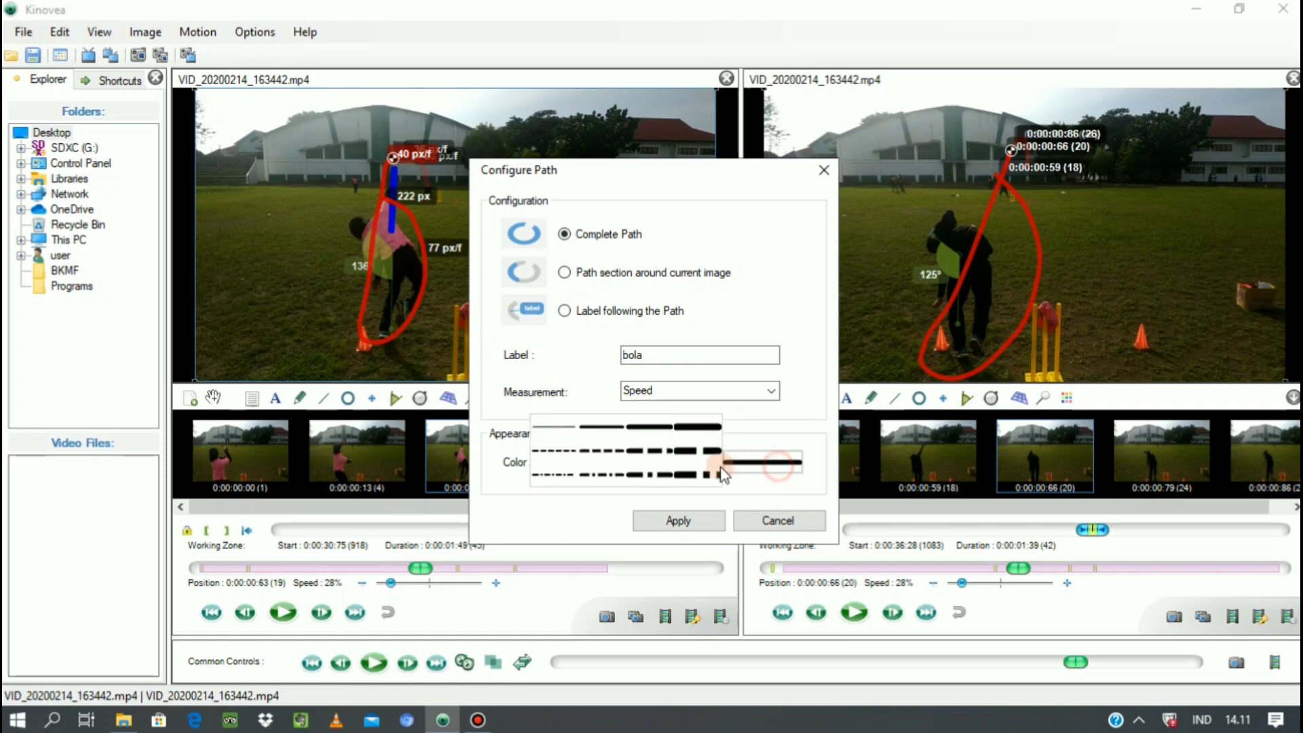
pyautogui.click(700, 428)
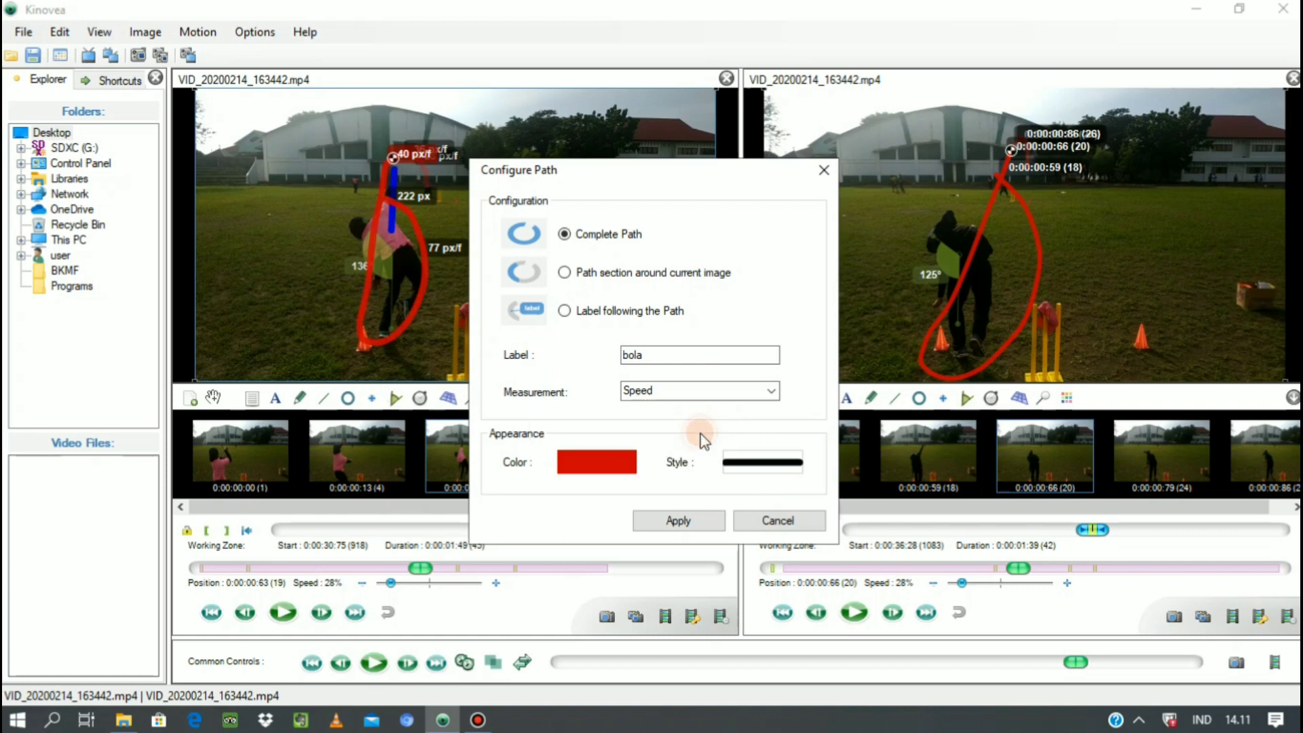
pyautogui.click(692, 527)
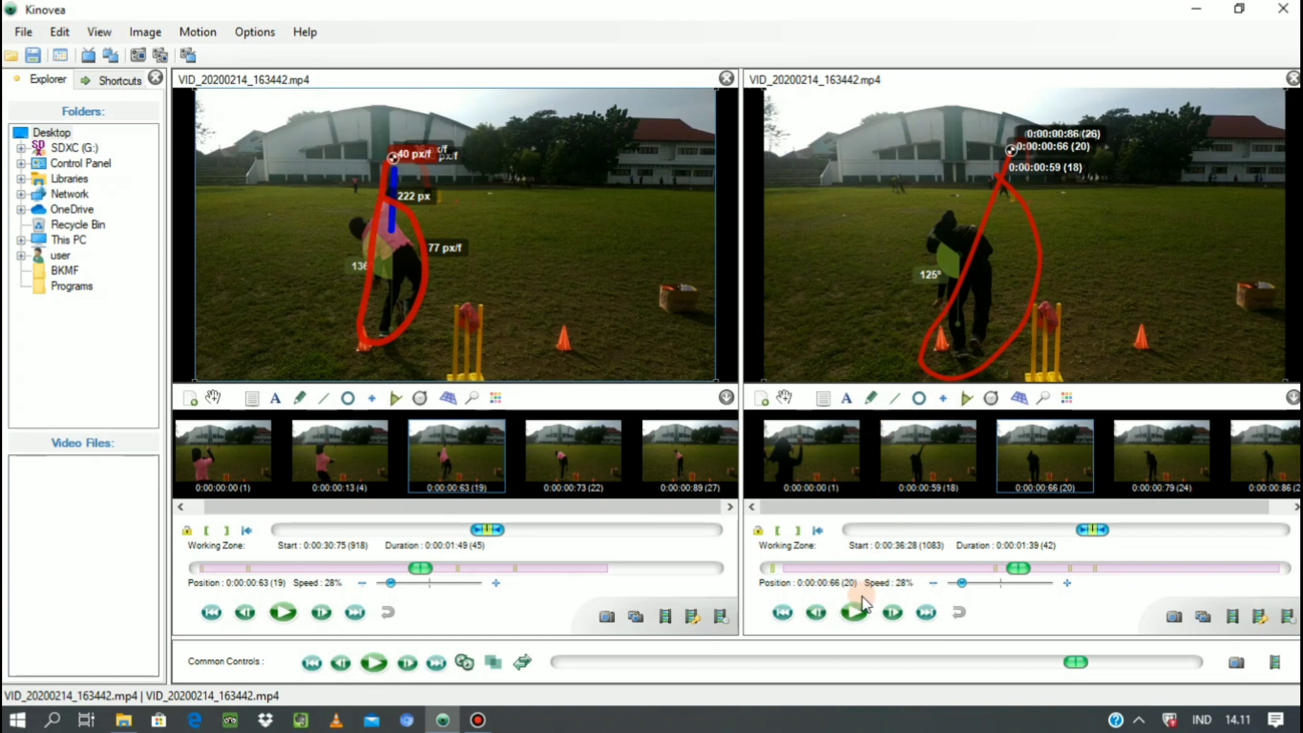
# Move the second video to 0:00:00:59 and draw a line about 68.5 cm long from the ball to the thrower's shoulder.
pyautogui.click(891, 614)
pyautogui.click(812, 613)
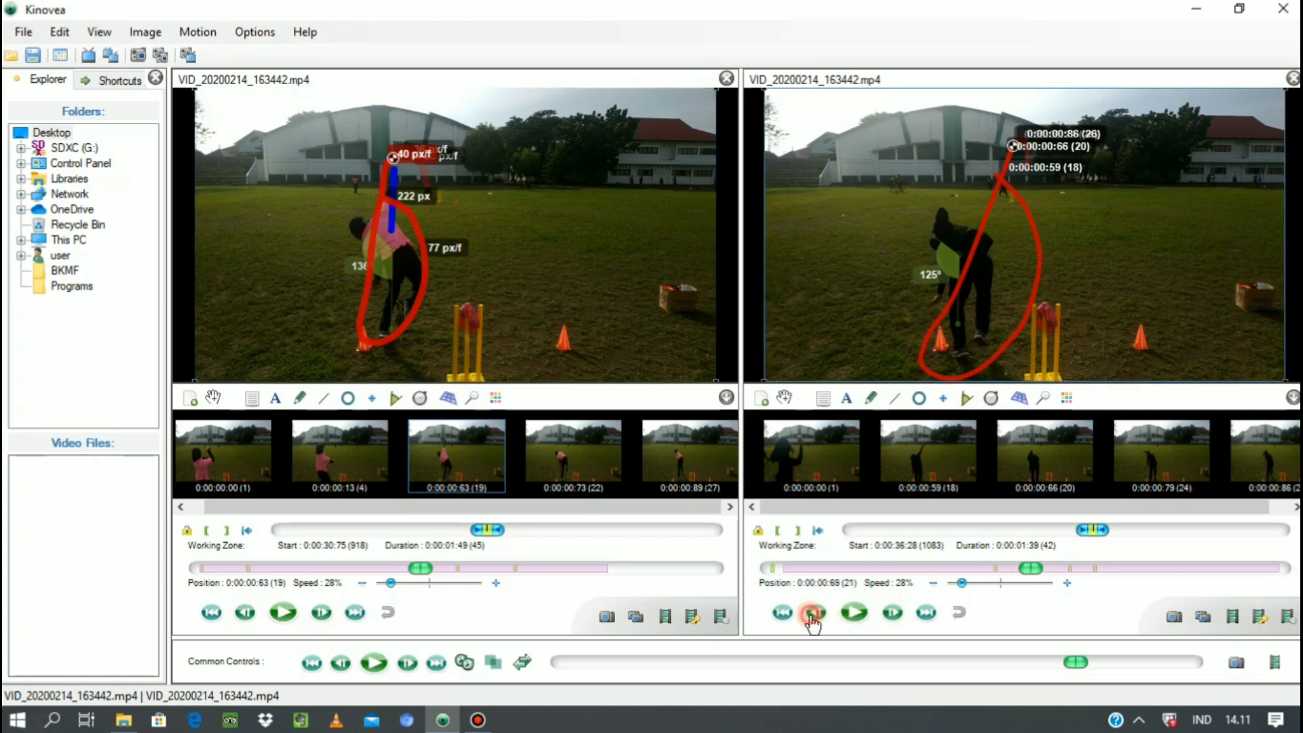
pyautogui.click(812, 615)
pyautogui.click(812, 614)
pyautogui.click(813, 615)
pyautogui.click(813, 615)
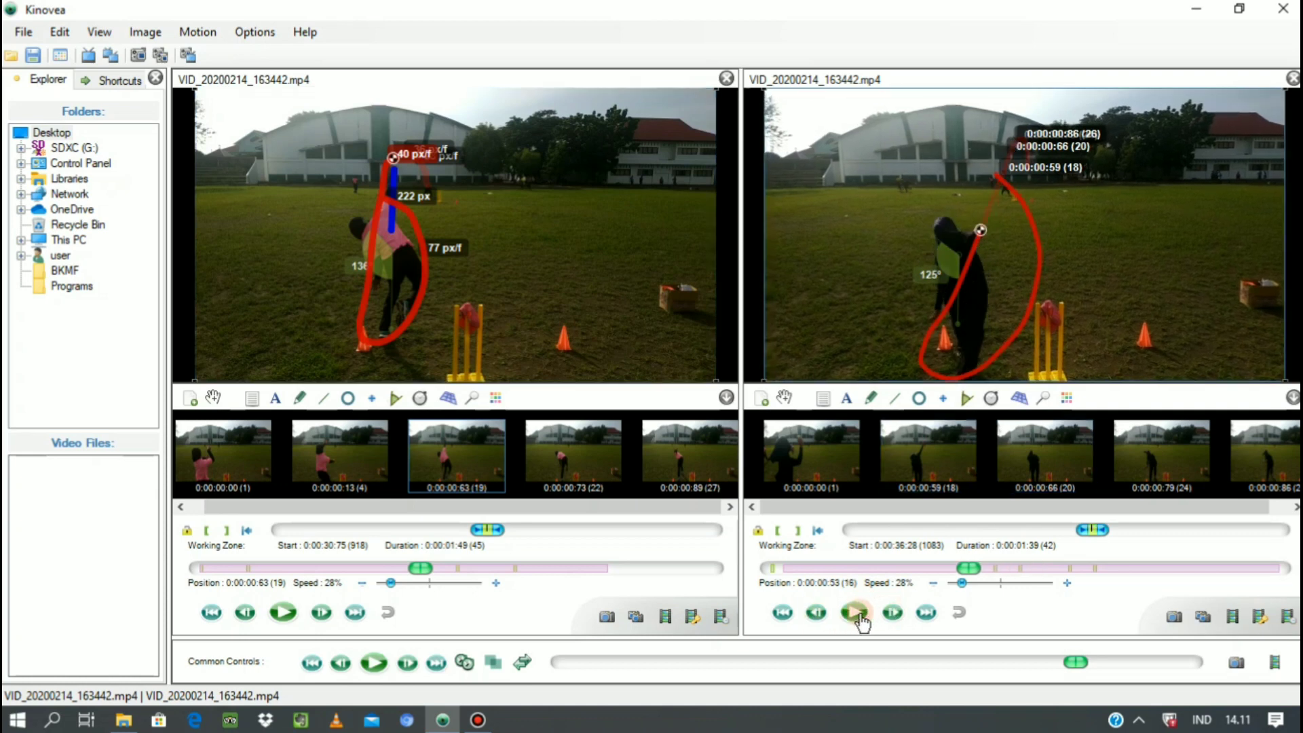
pyautogui.click(893, 613)
pyautogui.click(894, 613)
pyautogui.click(894, 613)
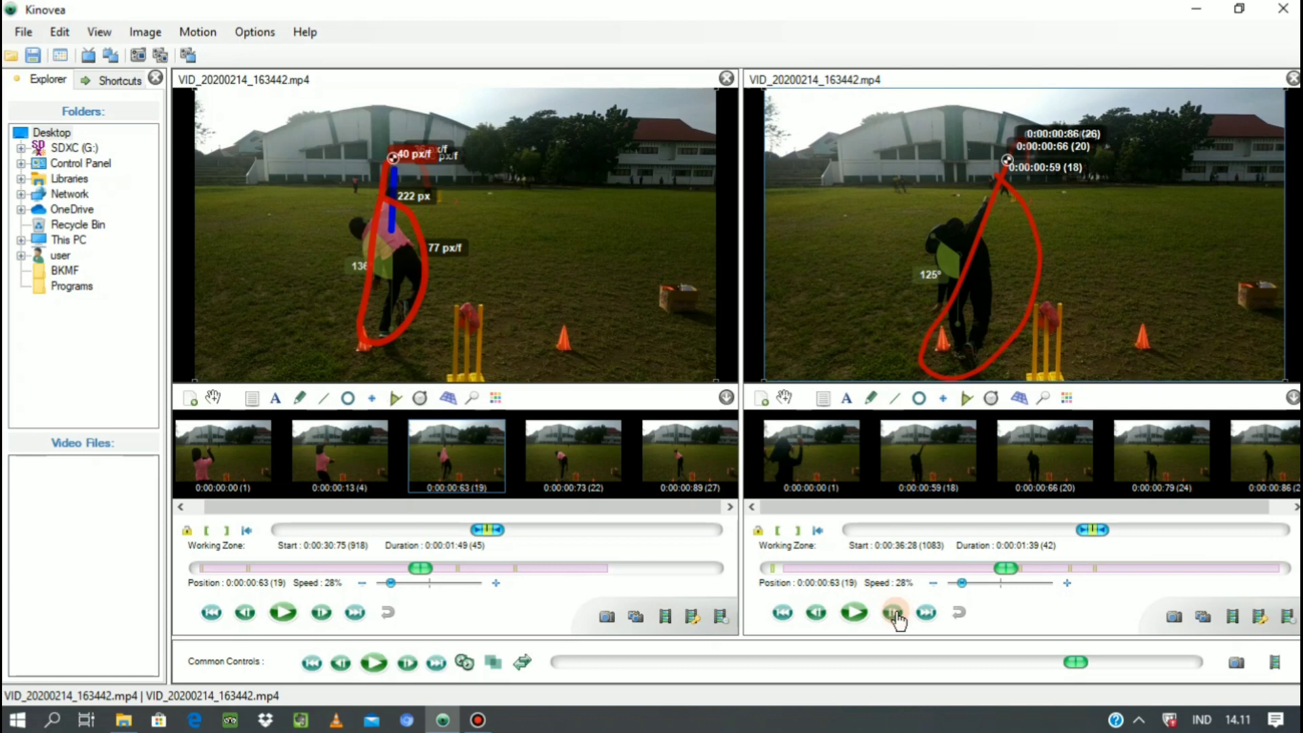
pyautogui.click(816, 614)
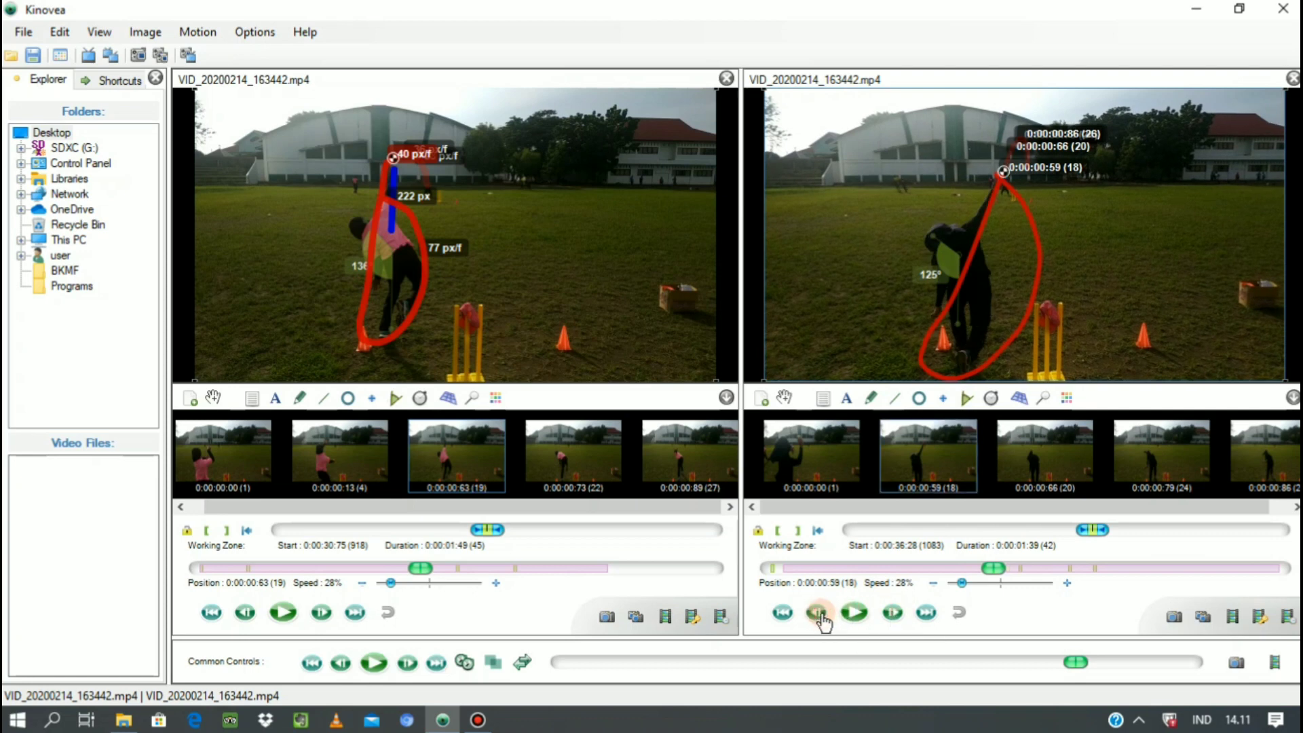
pyautogui.click(895, 401)
pyautogui.moveTo(993, 173); pyautogui.dragTo(960, 234)
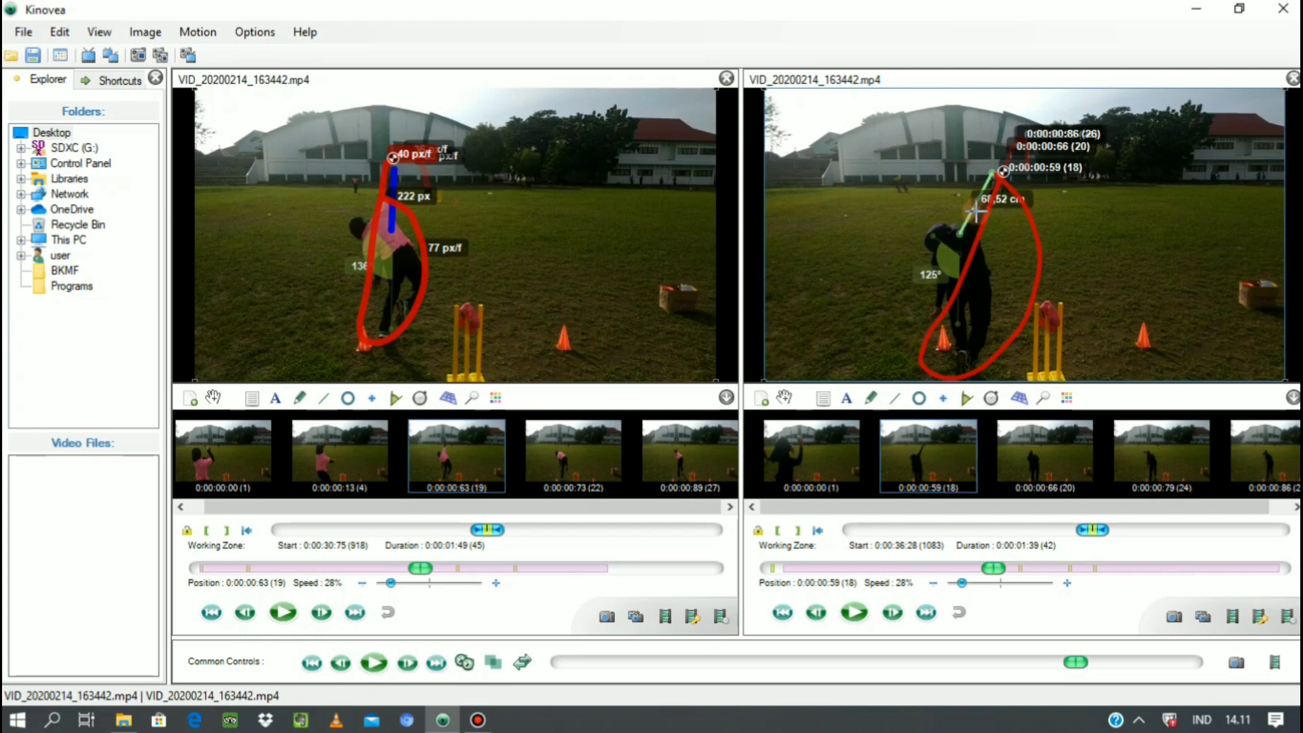
# Style the second video's ball-to-shoulder line in yellow-green with the thickest plain line.
pyautogui.rightClick(971, 216)
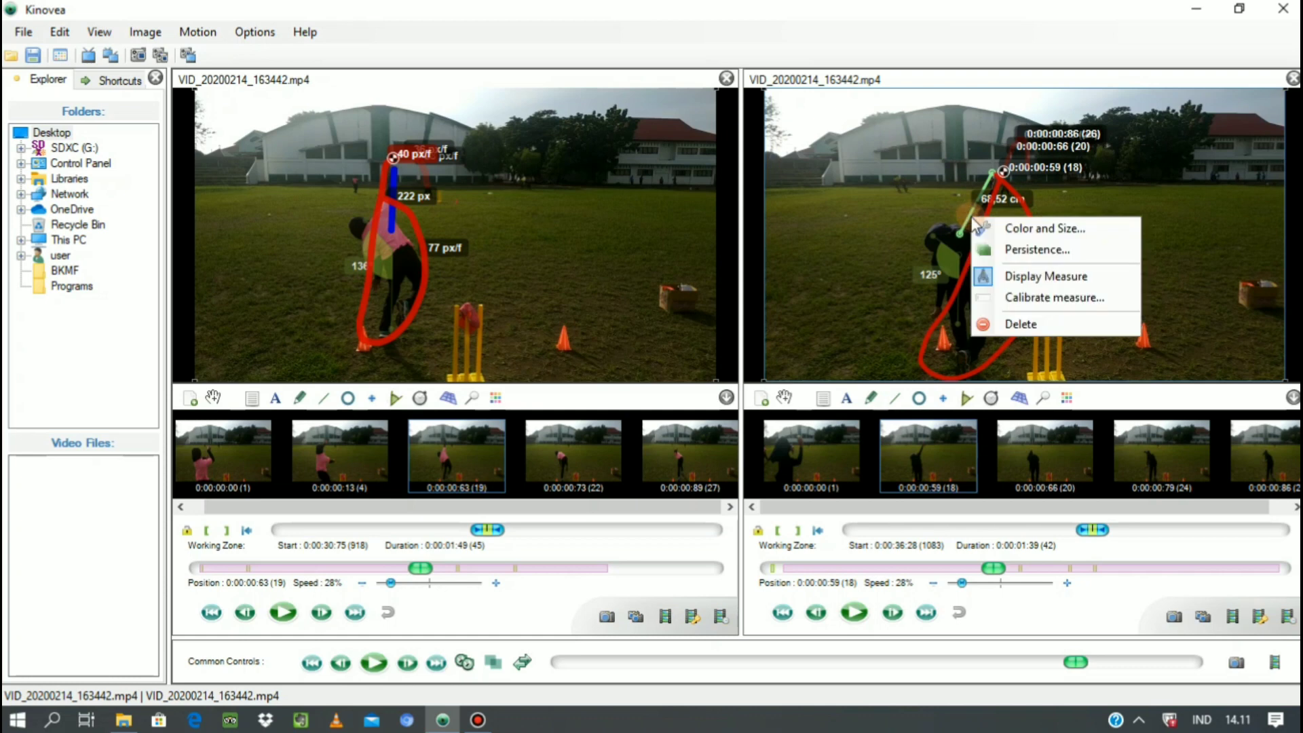
pyautogui.click(1028, 239)
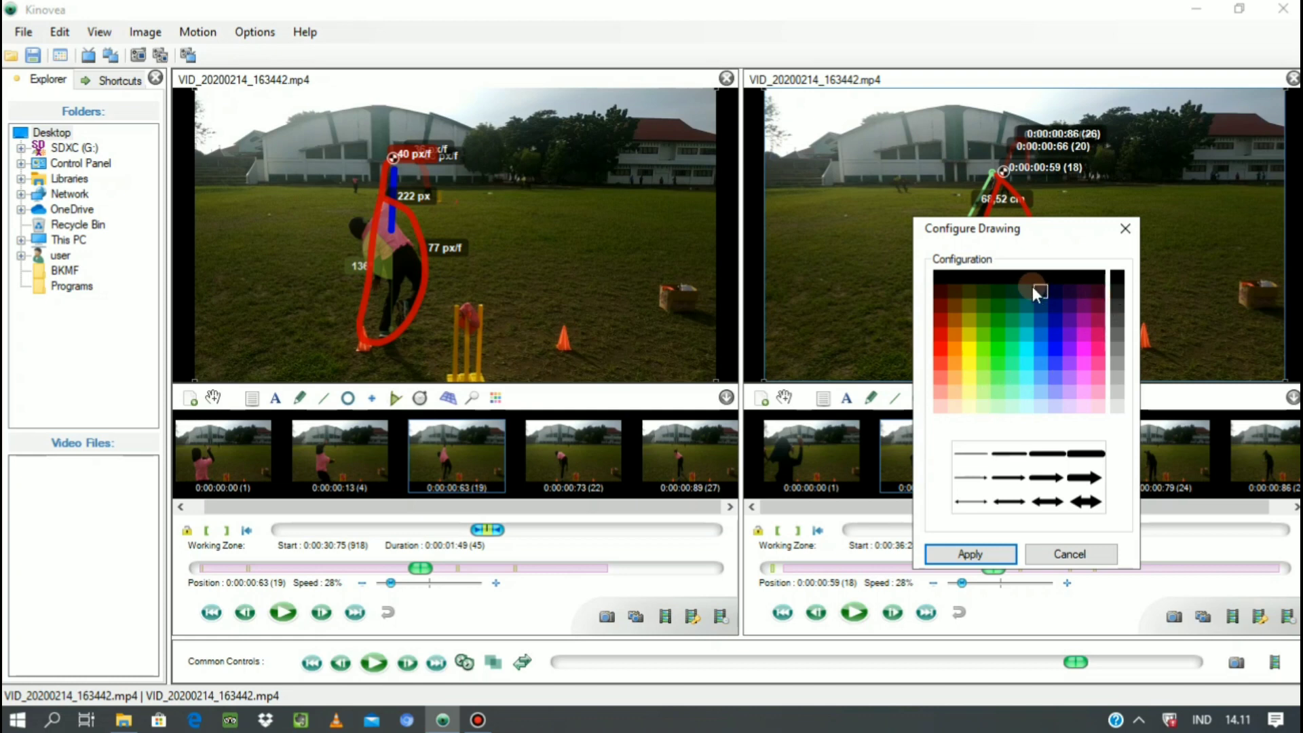
pyautogui.click(983, 311)
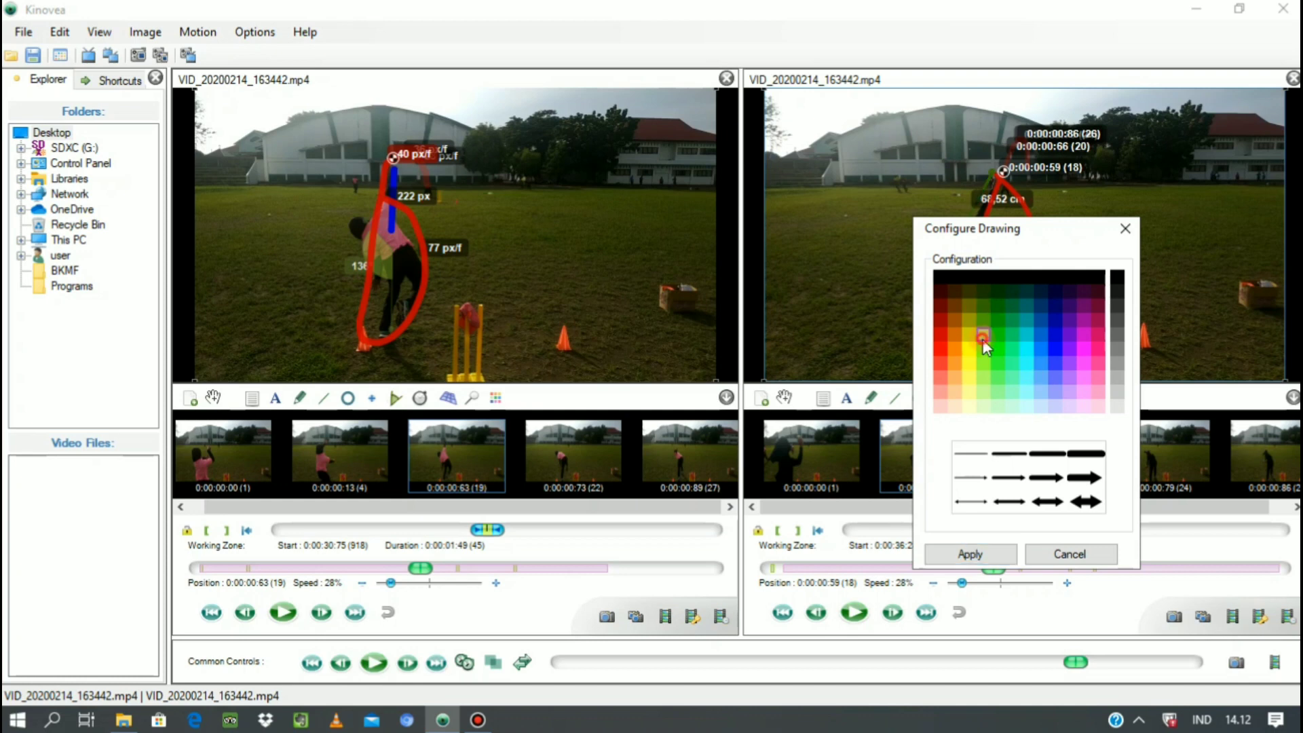
pyautogui.click(983, 339)
pyautogui.click(988, 360)
pyautogui.click(1086, 454)
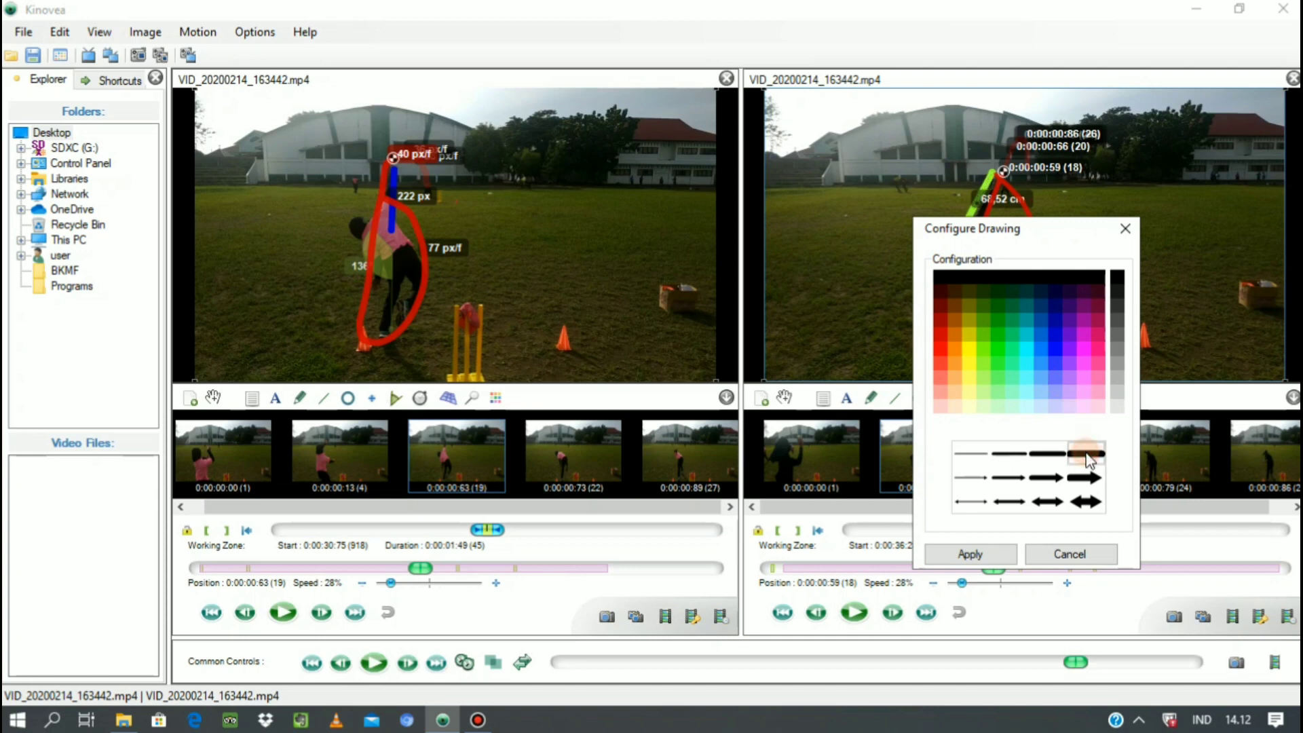
pyautogui.click(991, 550)
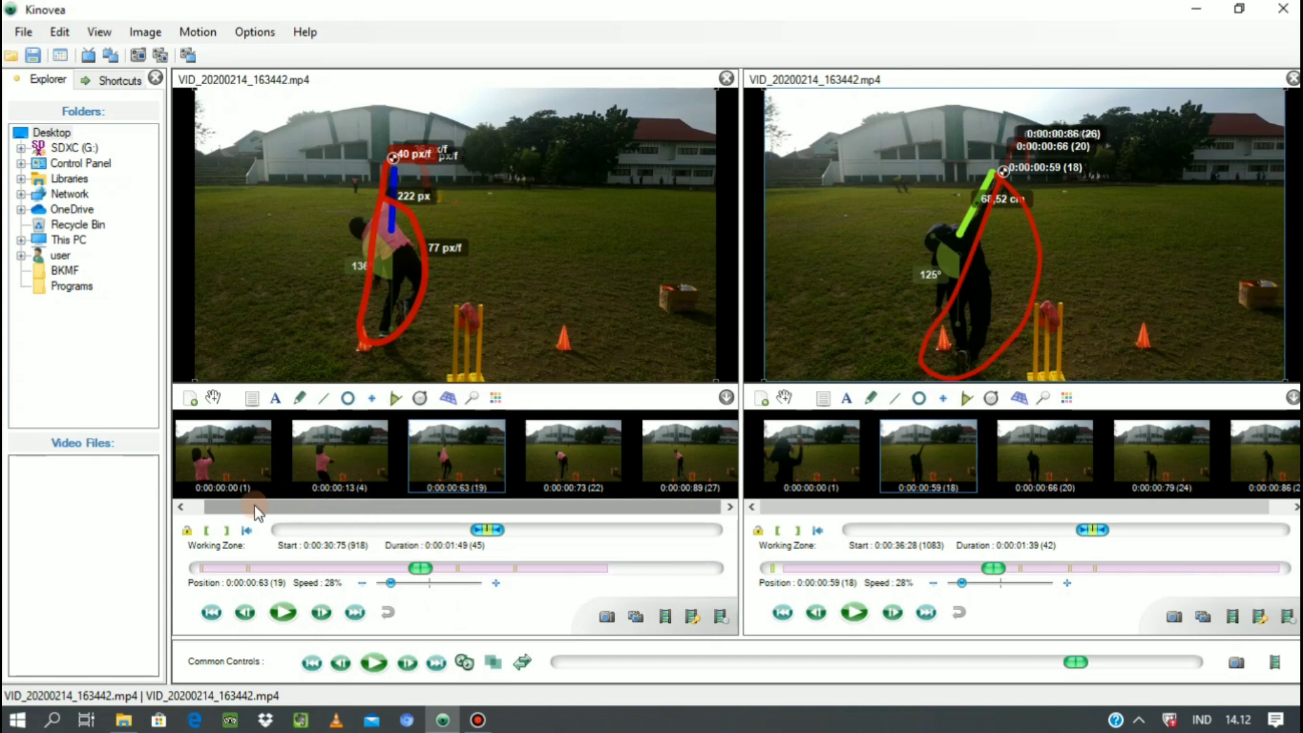
# Draw a vertical line about 292 px long above the distant stumps in the first video, adjusting both its ends.
pyautogui.click(321, 400)
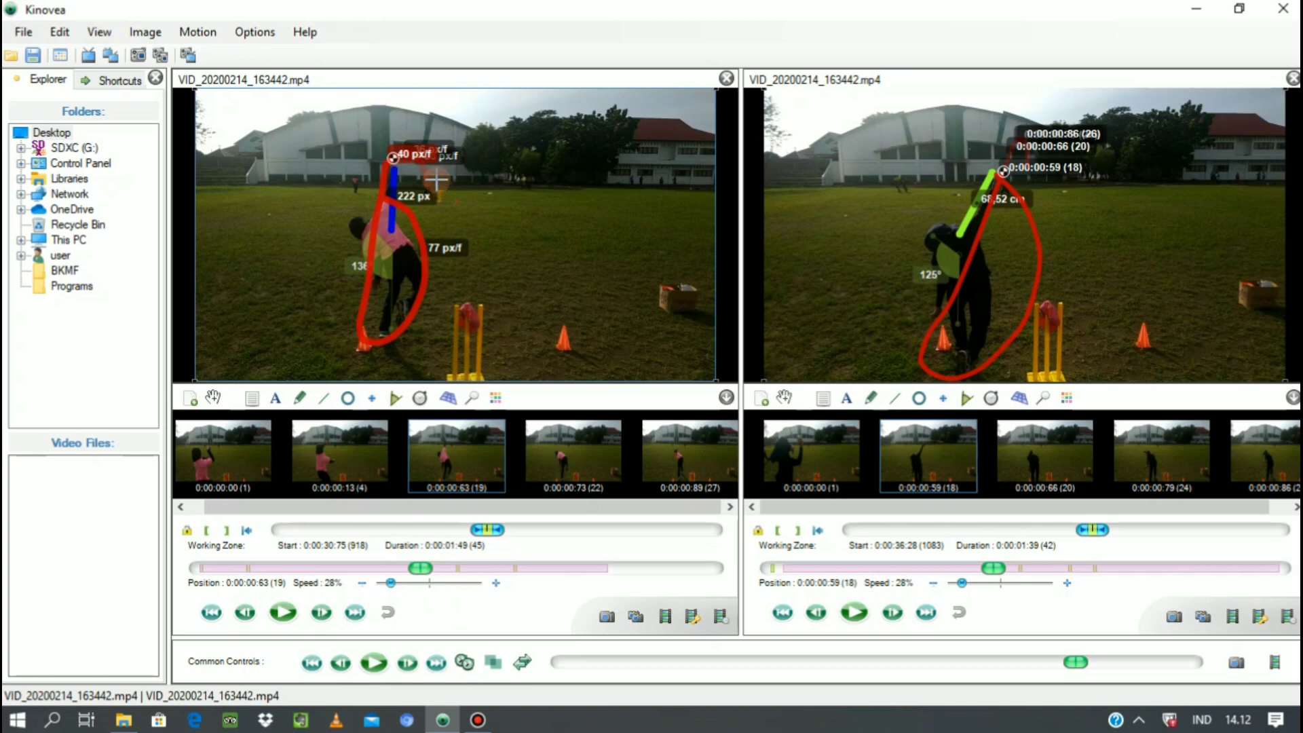
pyautogui.moveTo(437, 109); pyautogui.dragTo(435, 185)
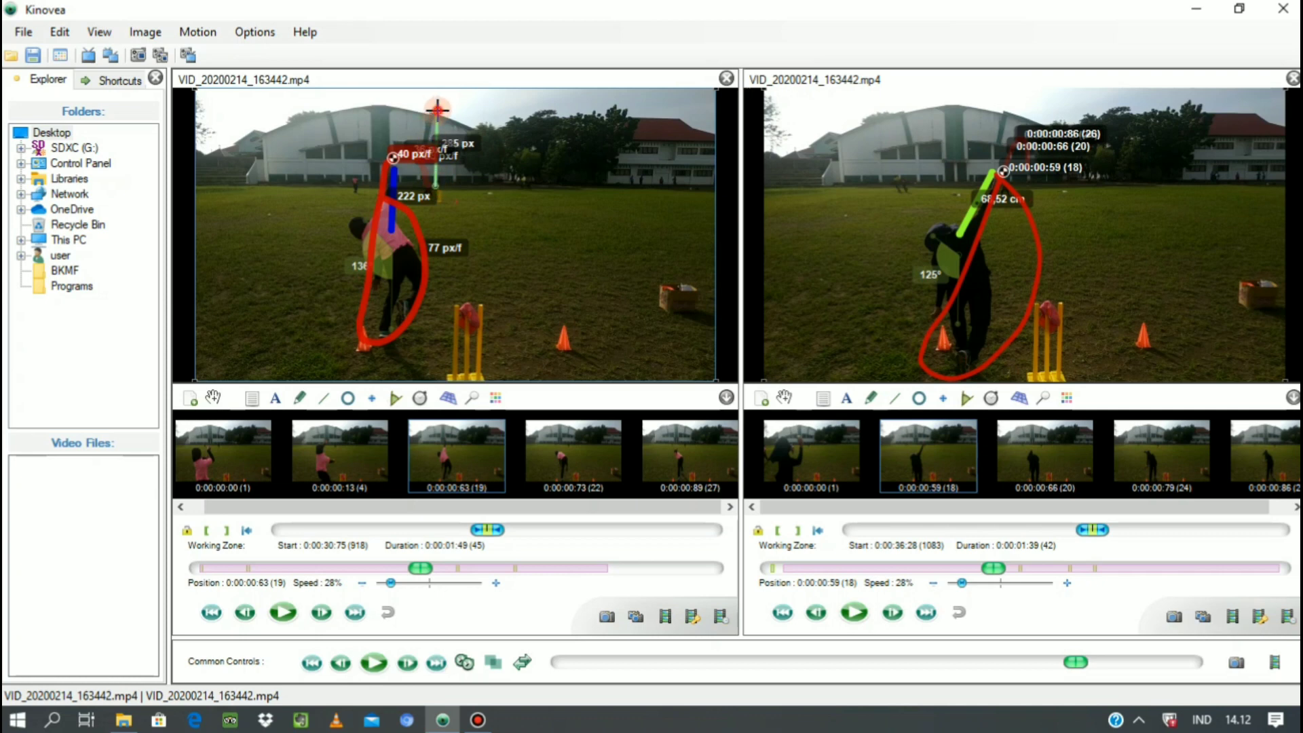
pyautogui.moveTo(438, 110); pyautogui.dragTo(432, 118)
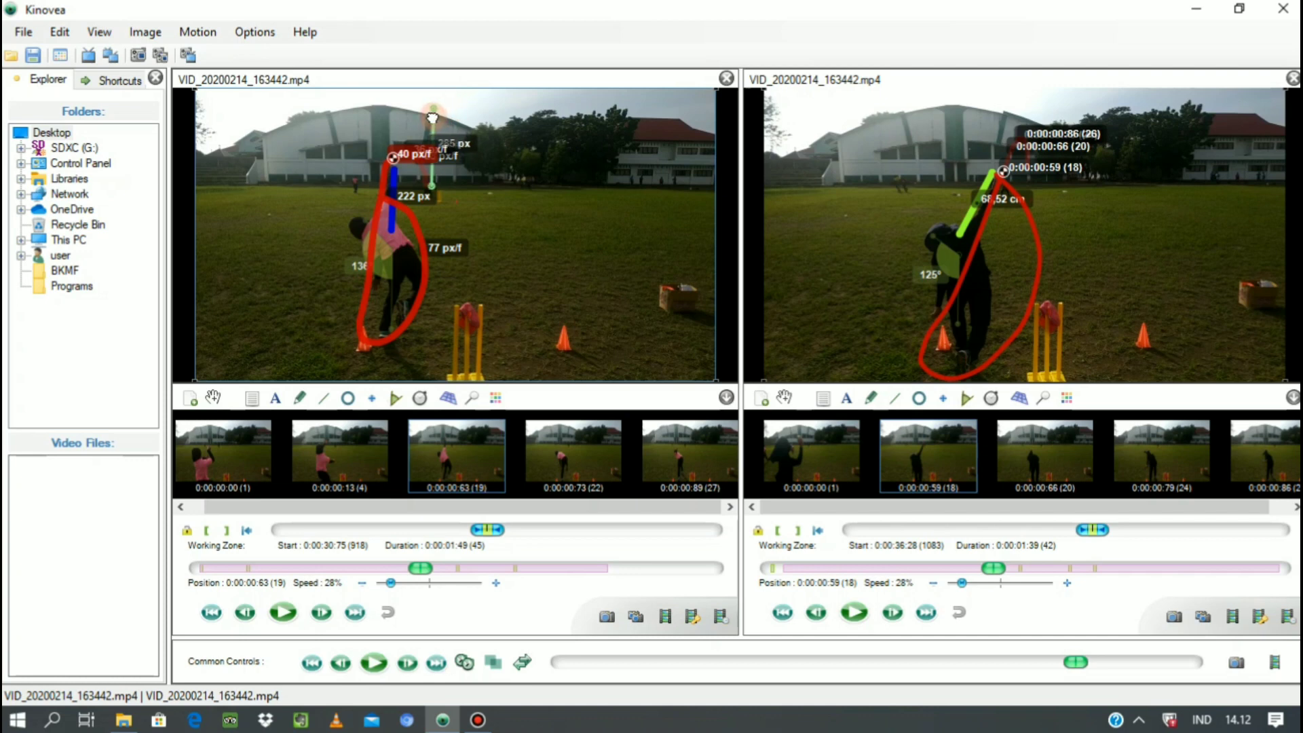
pyautogui.moveTo(432, 117); pyautogui.dragTo(433, 109)
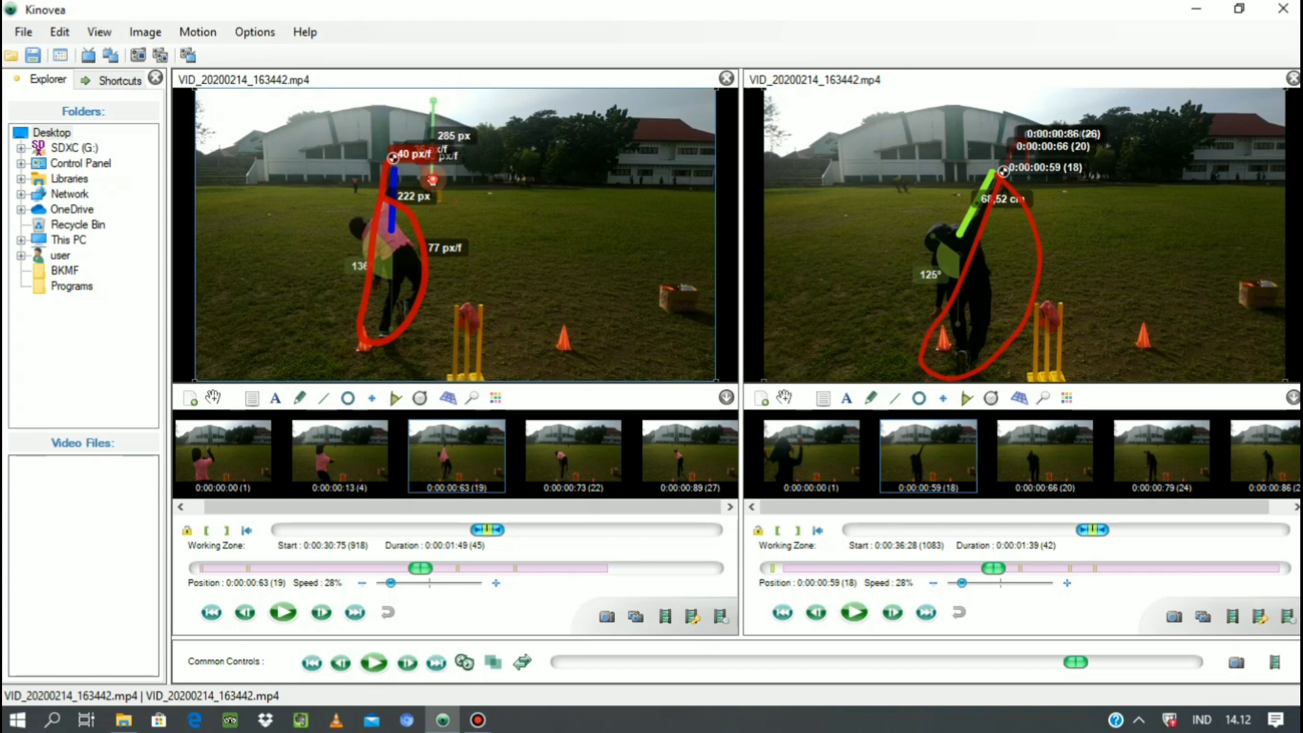
pyautogui.moveTo(432, 180); pyautogui.dragTo(433, 182)
pyautogui.rightClick(435, 106)
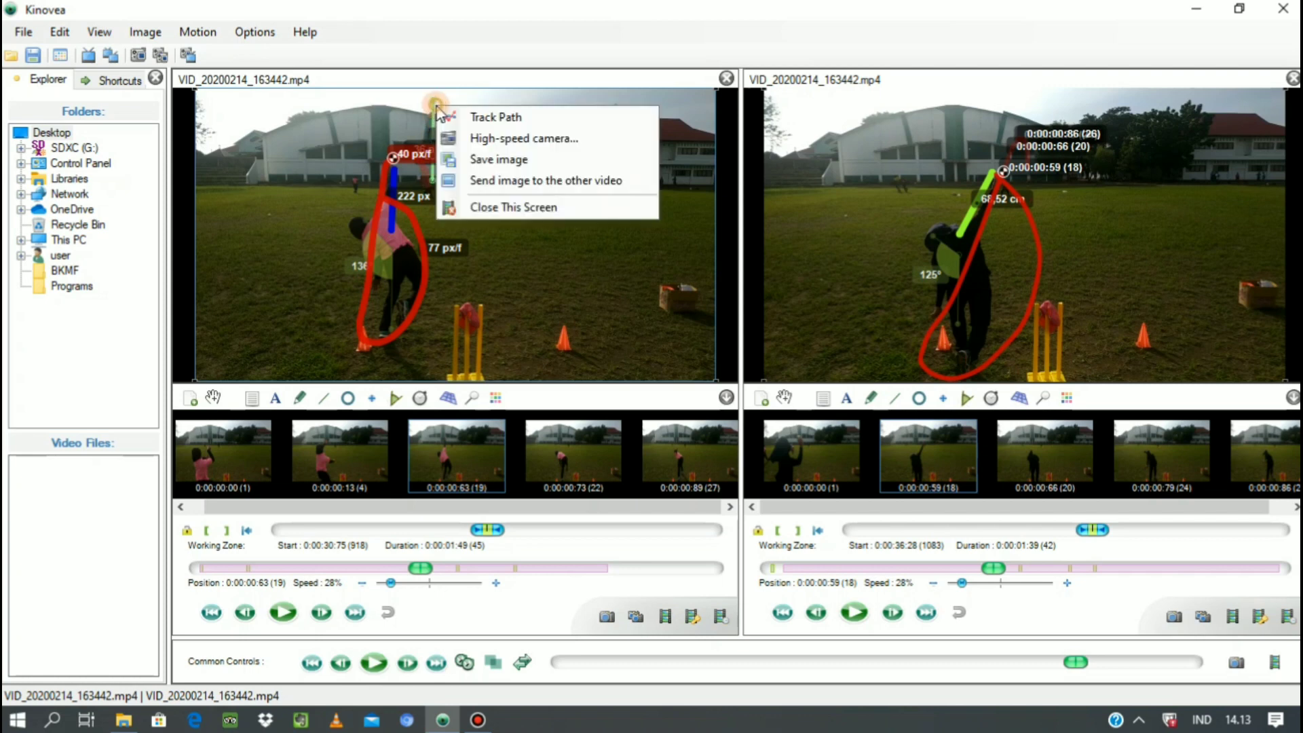
pyautogui.click(413, 124)
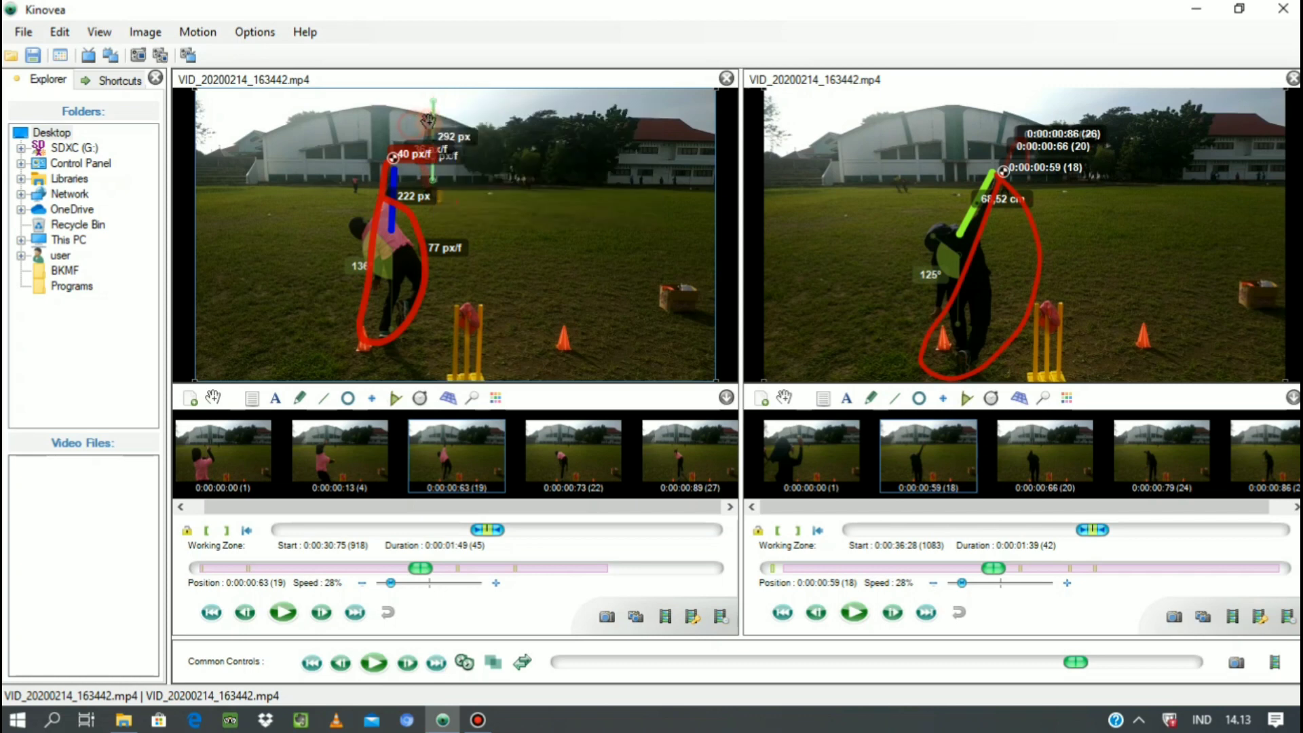
# Give the first video's vertical line above the distant stumps the thickest plain line style.
pyautogui.rightClick(433, 110)
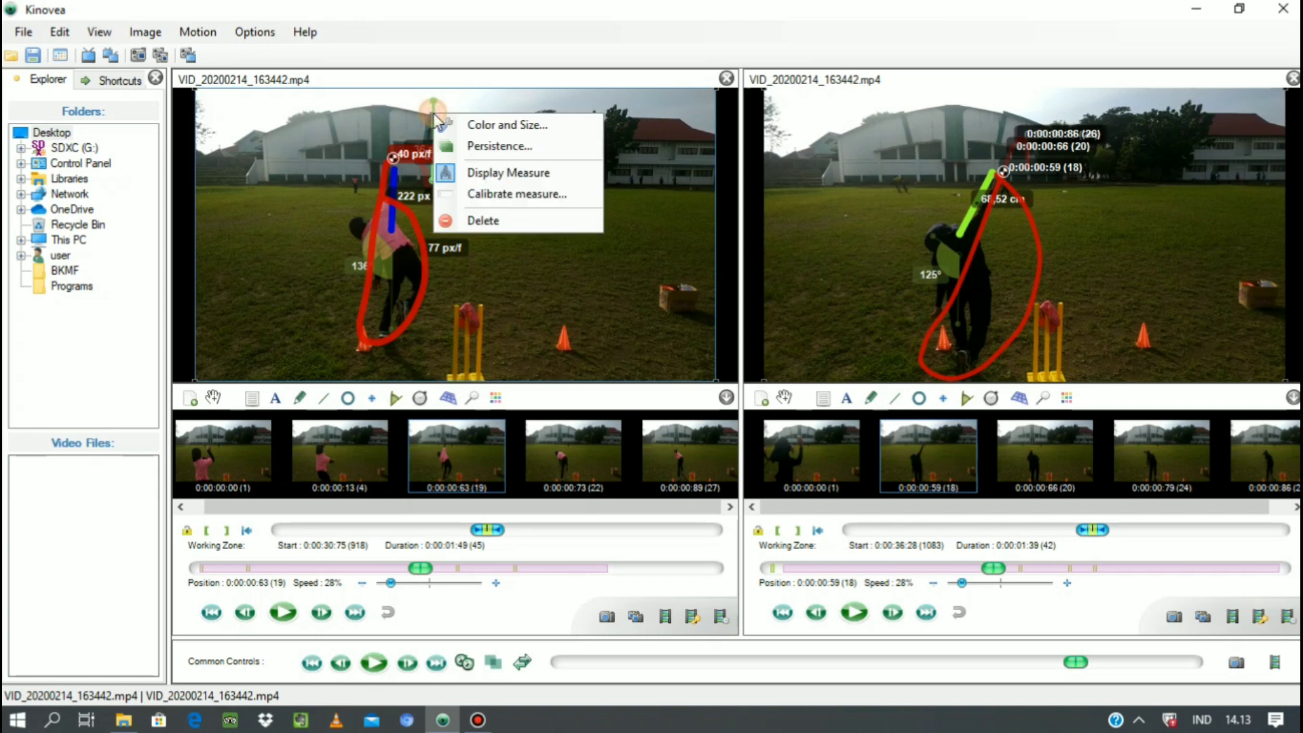
pyautogui.click(491, 130)
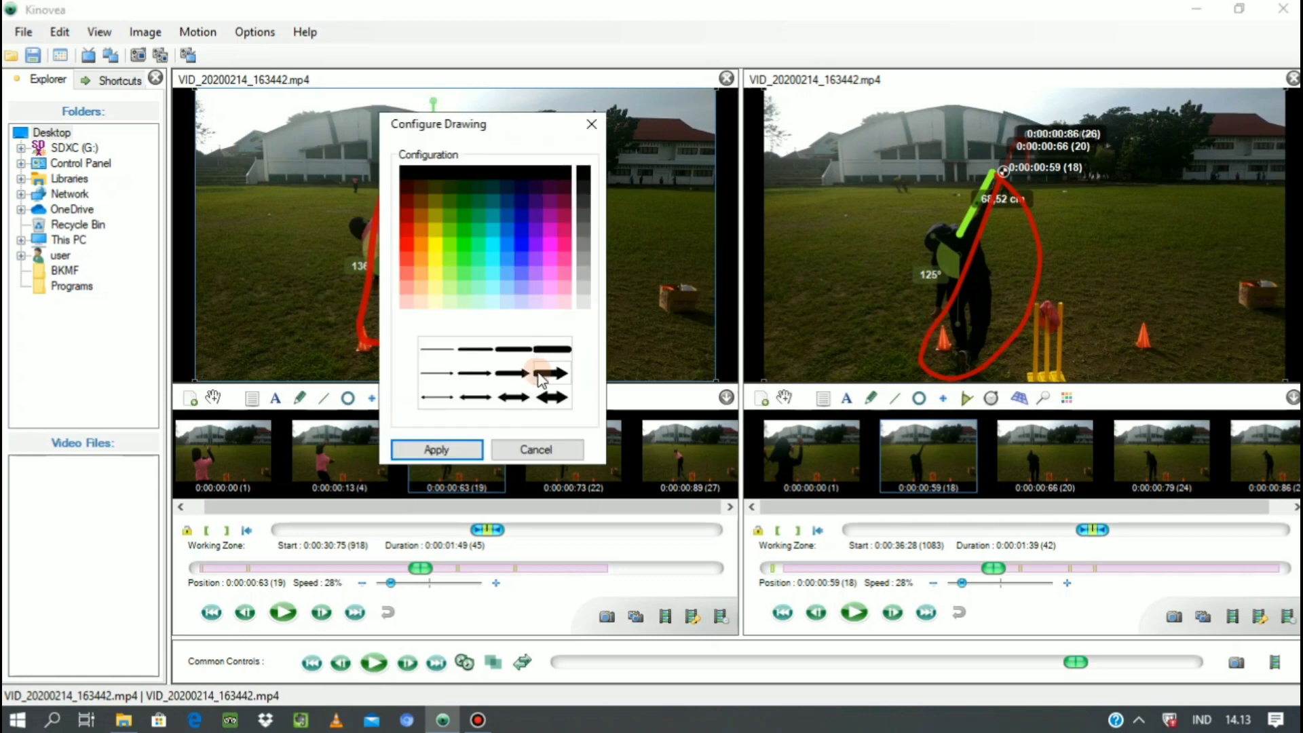
pyautogui.click(539, 372)
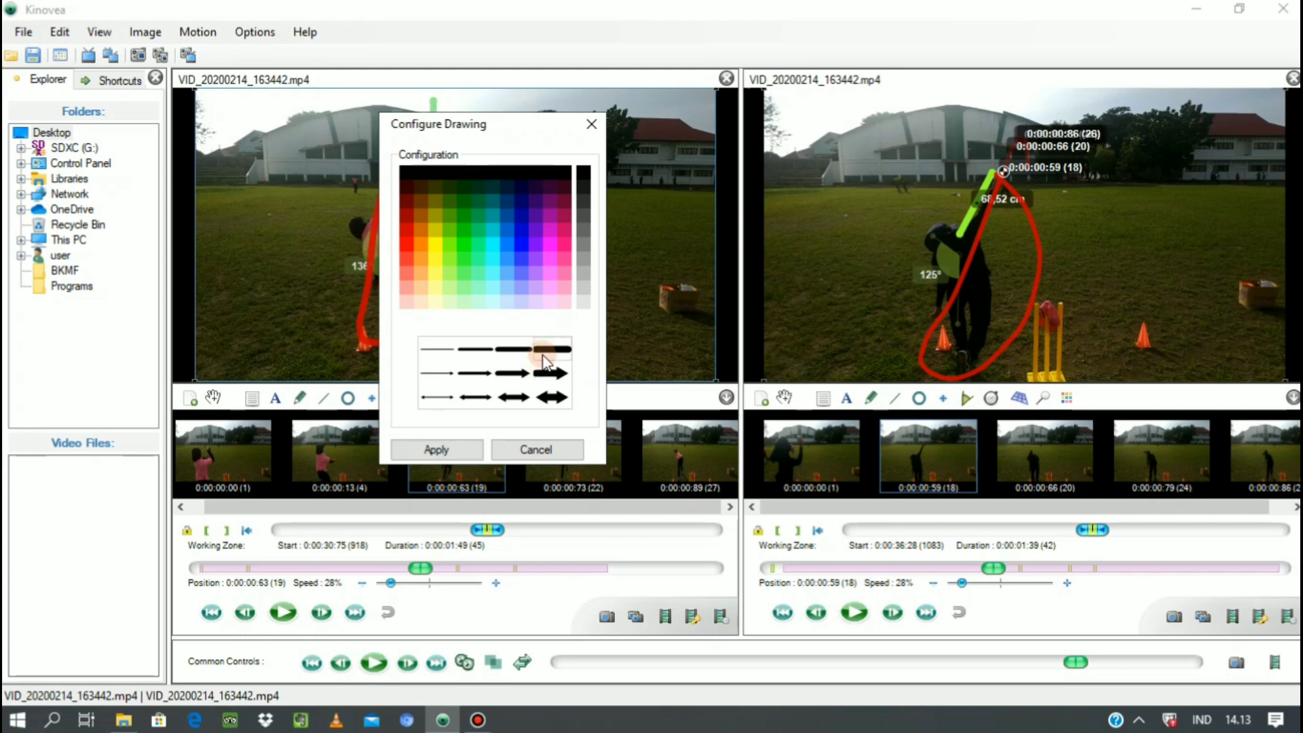
pyautogui.click(441, 451)
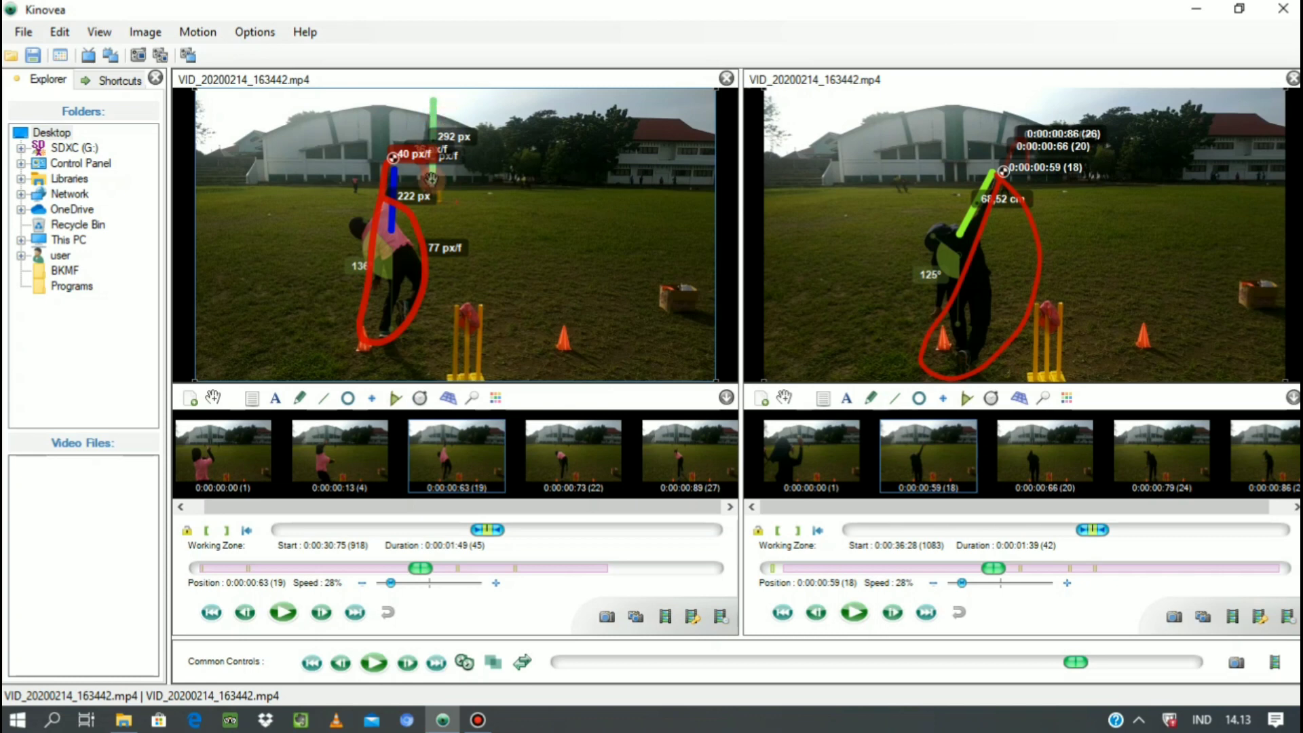
# Change the first video's vertical line above the distant stumps to the thickest single-headed arrow style.
pyautogui.rightClick(432, 178)
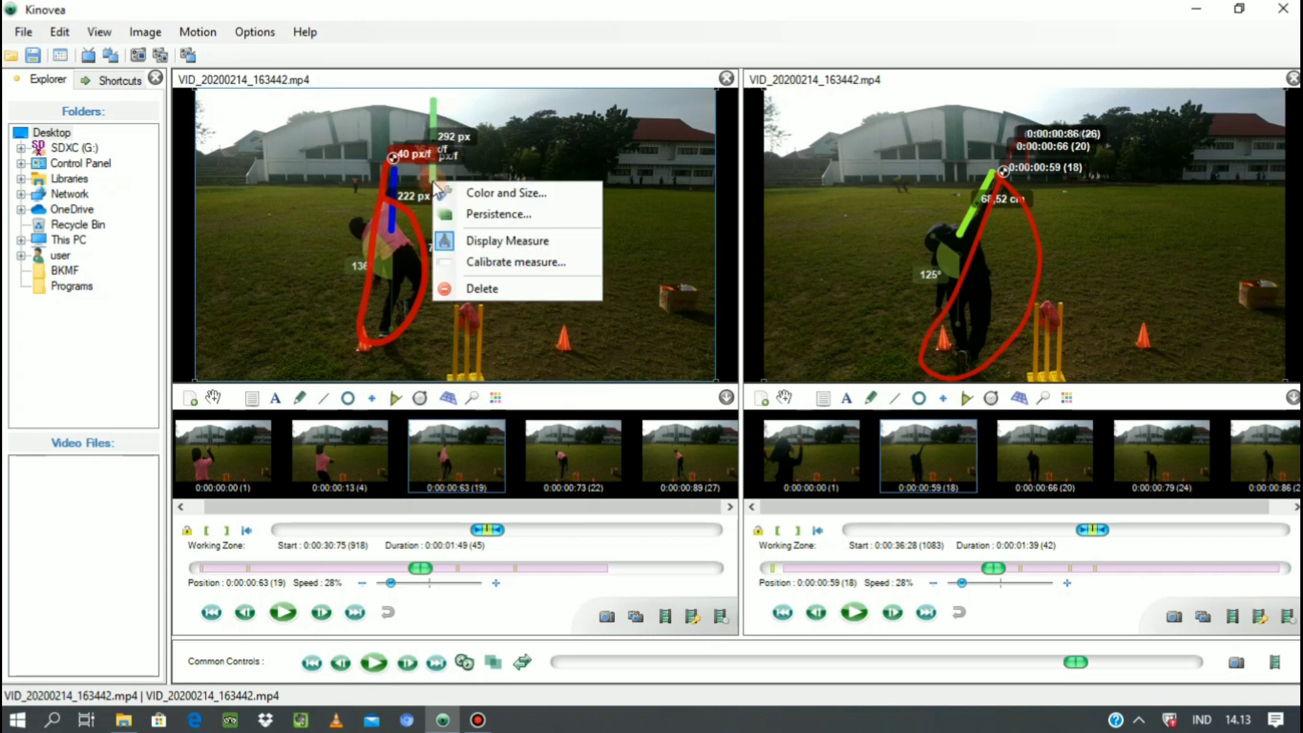
pyautogui.click(480, 193)
pyautogui.click(543, 436)
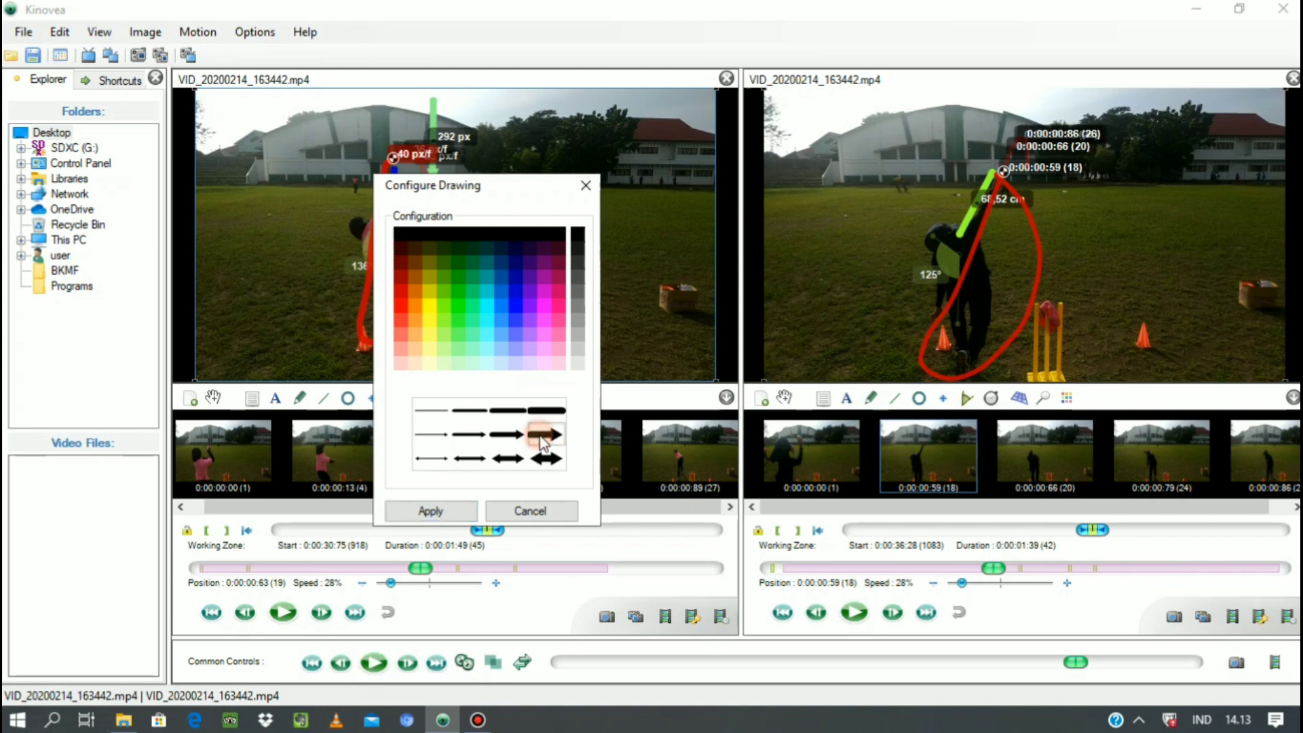
pyautogui.click(408, 514)
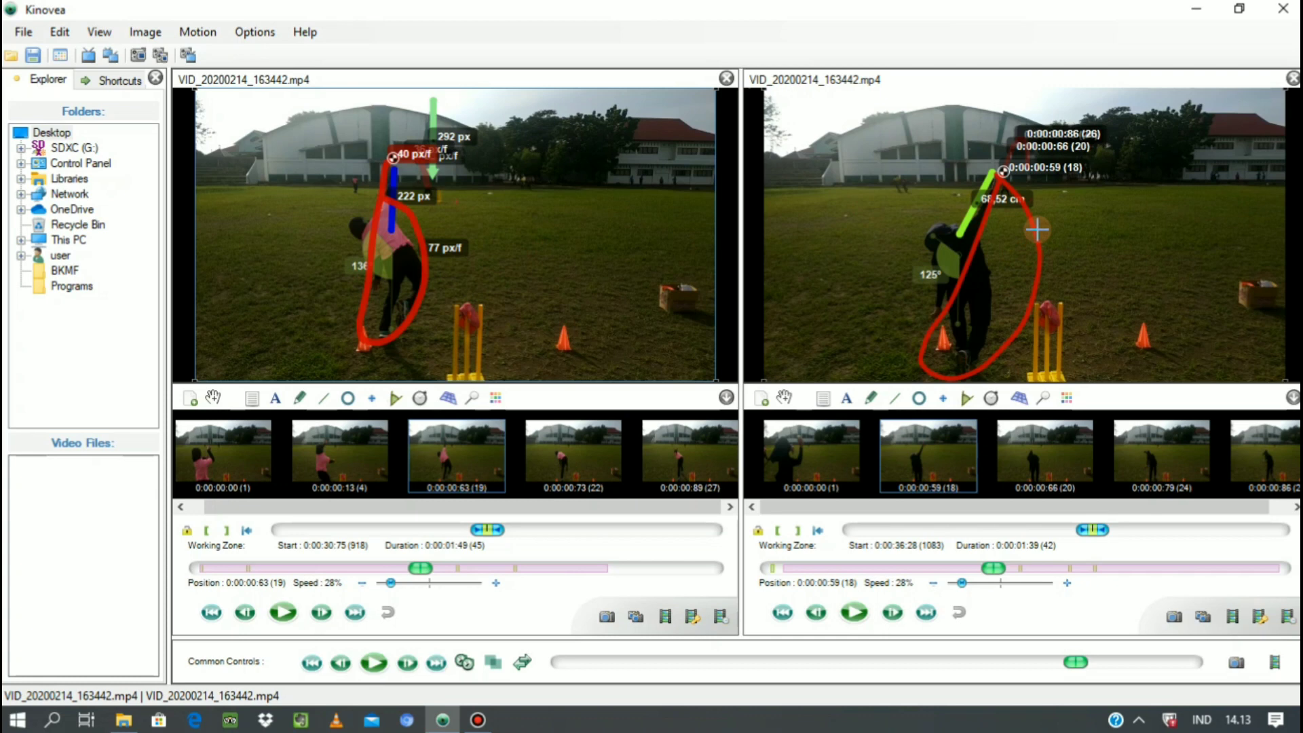
# Advance the second video frame by frame from the ball release to position 0:00:00:99.
pyautogui.click(893, 615)
pyautogui.click(894, 615)
pyautogui.click(894, 614)
pyautogui.click(893, 614)
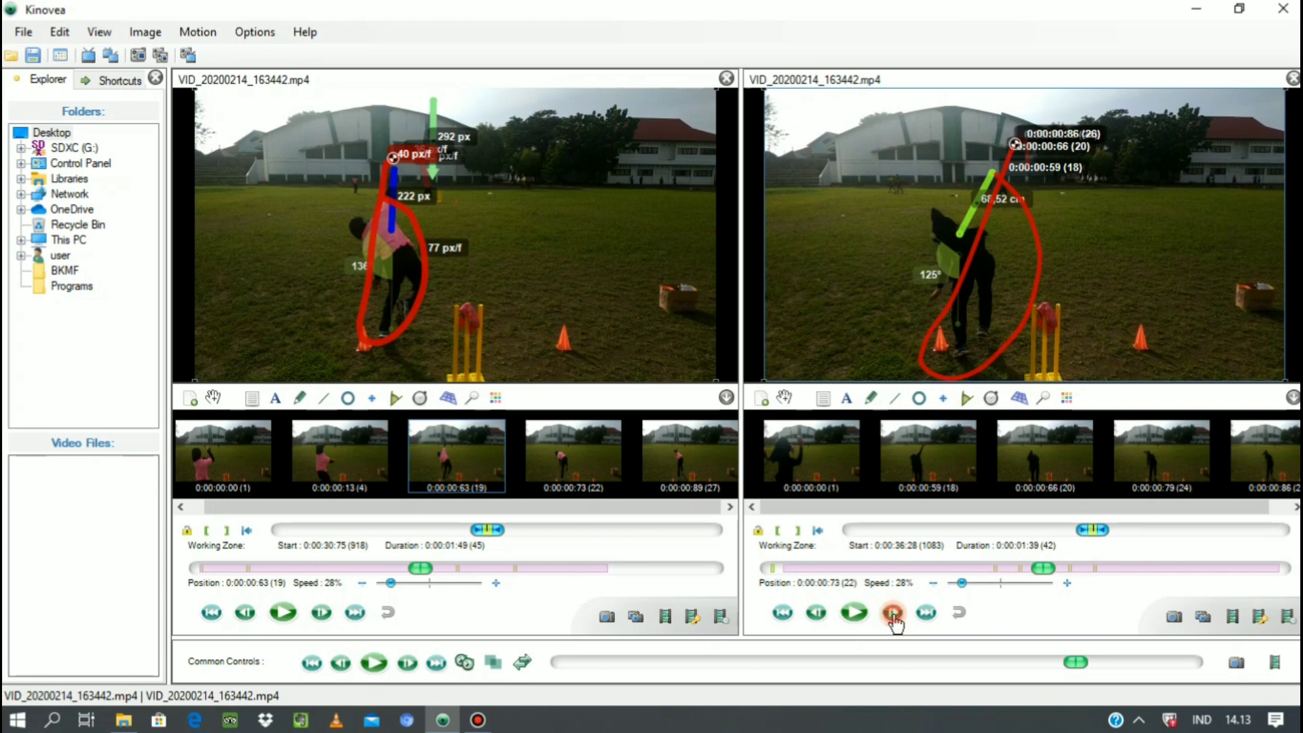
pyautogui.click(894, 614)
pyautogui.click(893, 615)
pyautogui.click(893, 614)
pyautogui.click(894, 615)
pyautogui.click(893, 615)
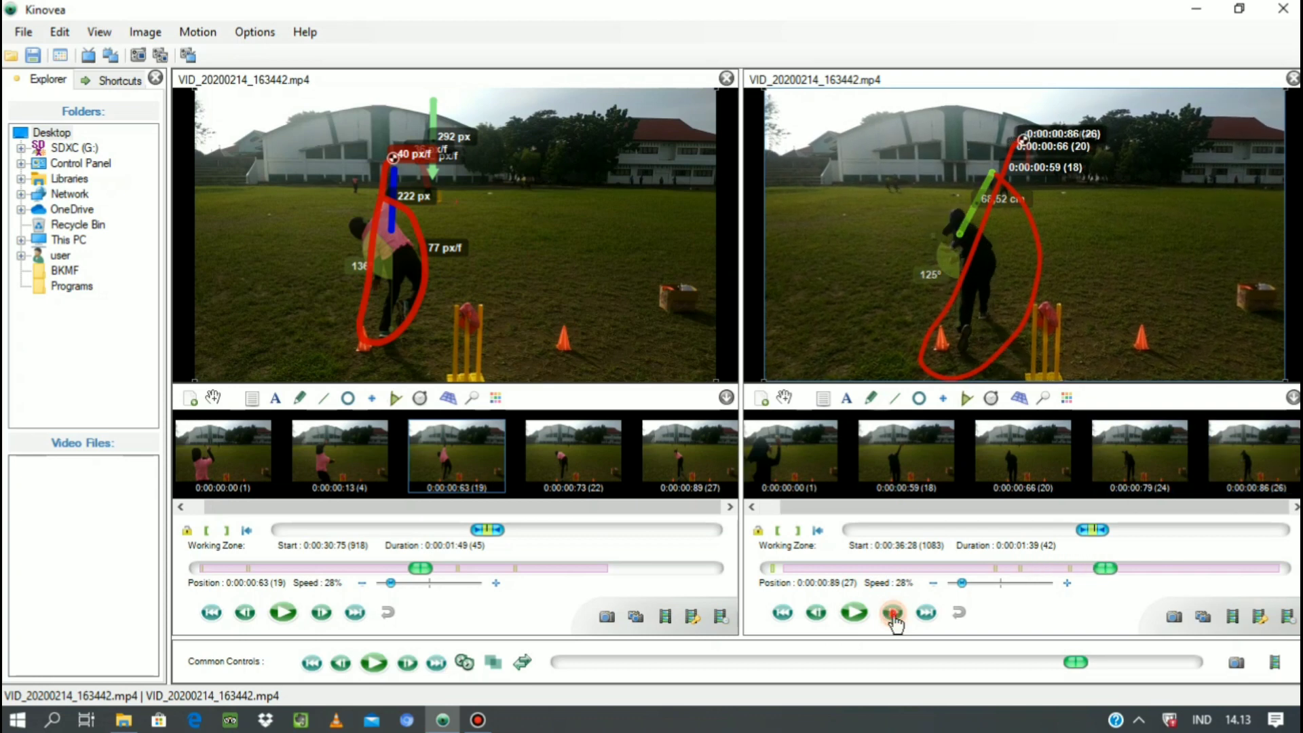
pyautogui.click(894, 615)
pyautogui.click(893, 614)
pyautogui.click(893, 614)
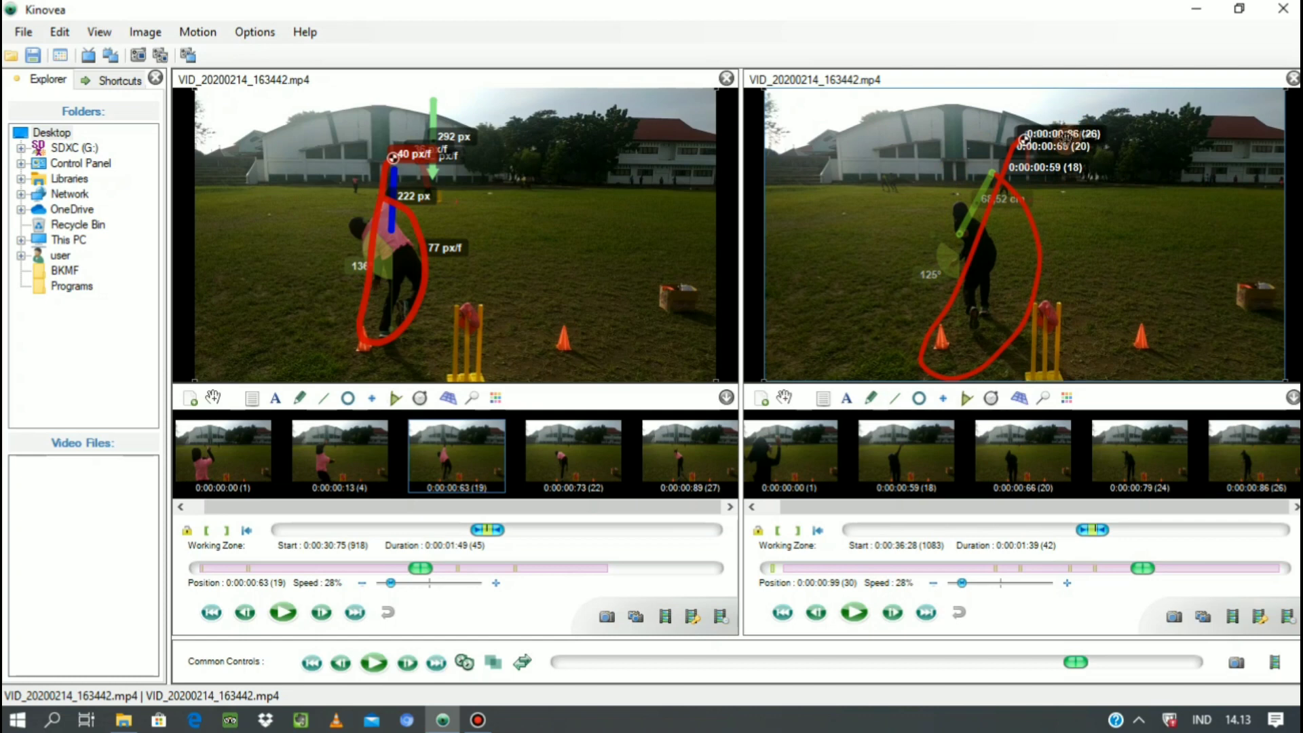
# Move the second video's 0:00:00:79 time label away from the ball path and delete the path after the current point.
pyautogui.moveTo(1066, 131); pyautogui.dragTo(1190, 102)
pyautogui.rightClick(1189, 103)
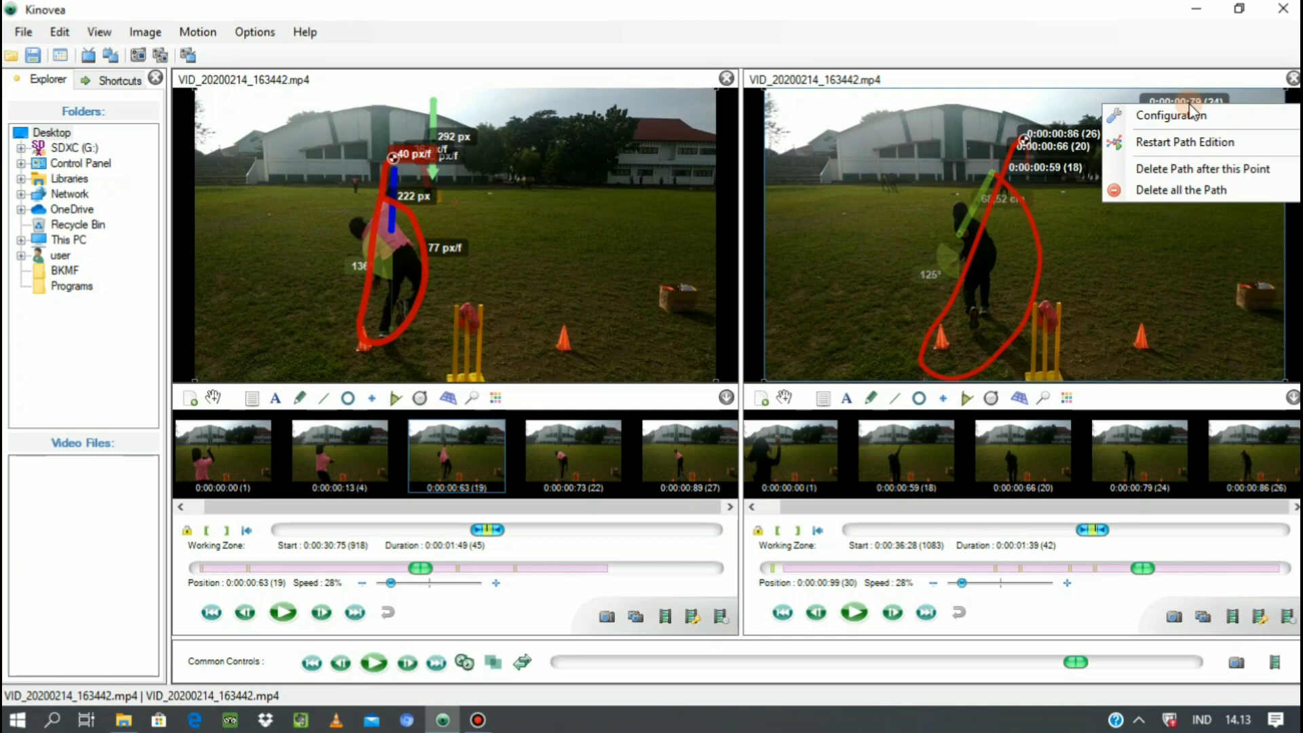
pyautogui.click(1163, 169)
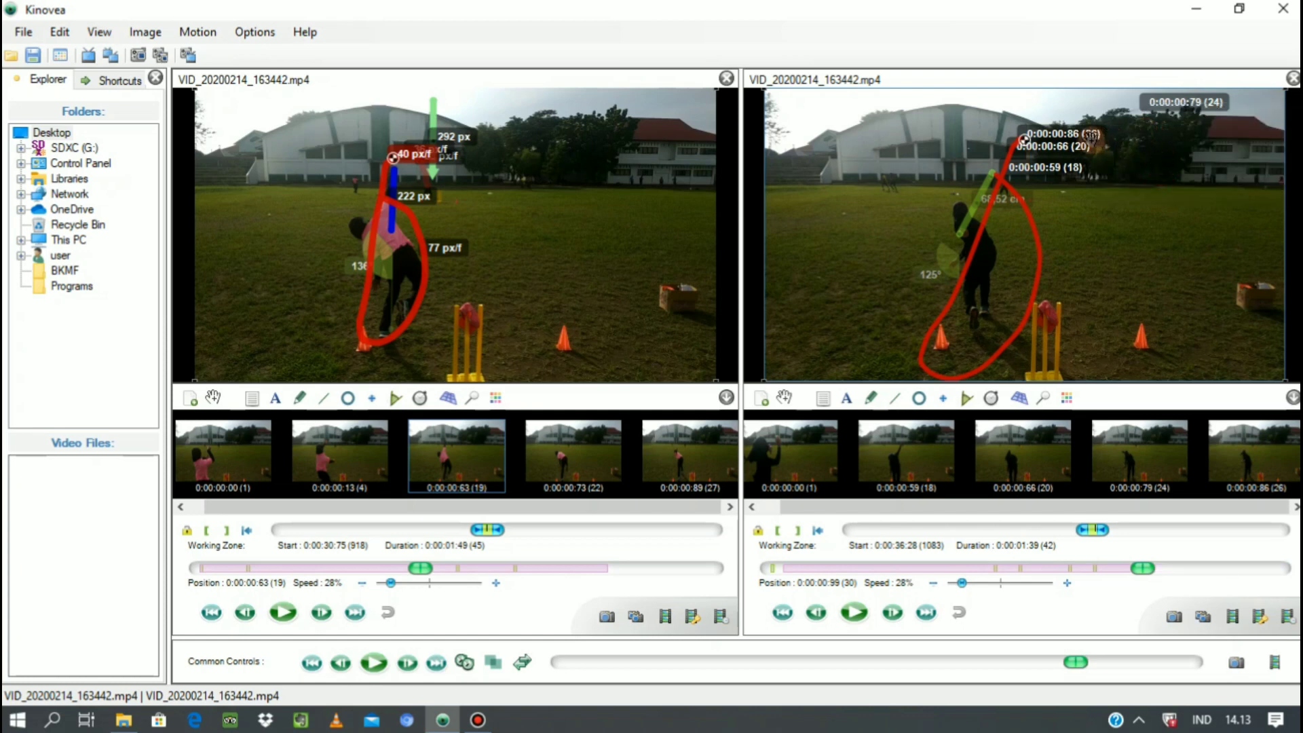
# Gather the second video's 0:00:00:79, 0:00:00:86, 0:00:00:66 and 0:00:00:59 time labels in the upper-right corner of its picture.
pyautogui.moveTo(1160, 106); pyautogui.dragTo(1262, 103)
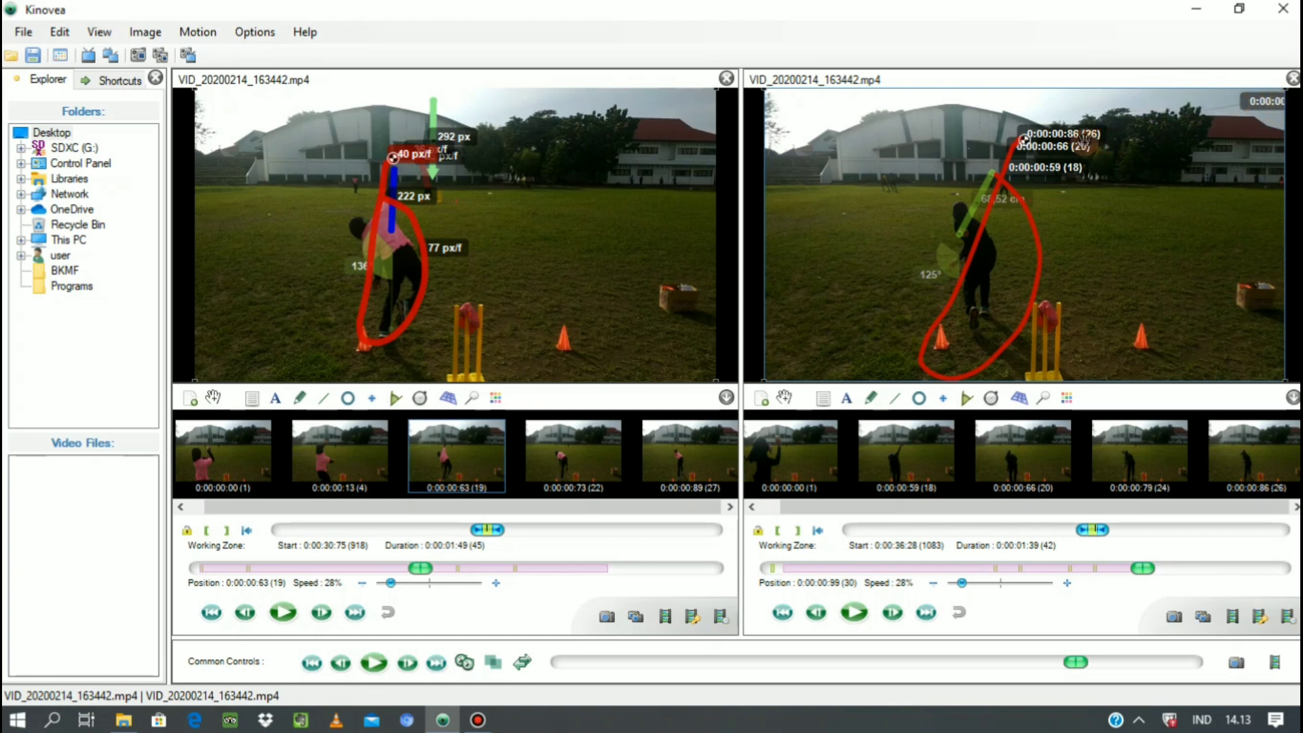
pyautogui.moveTo(1114, 136); pyautogui.dragTo(1295, 117)
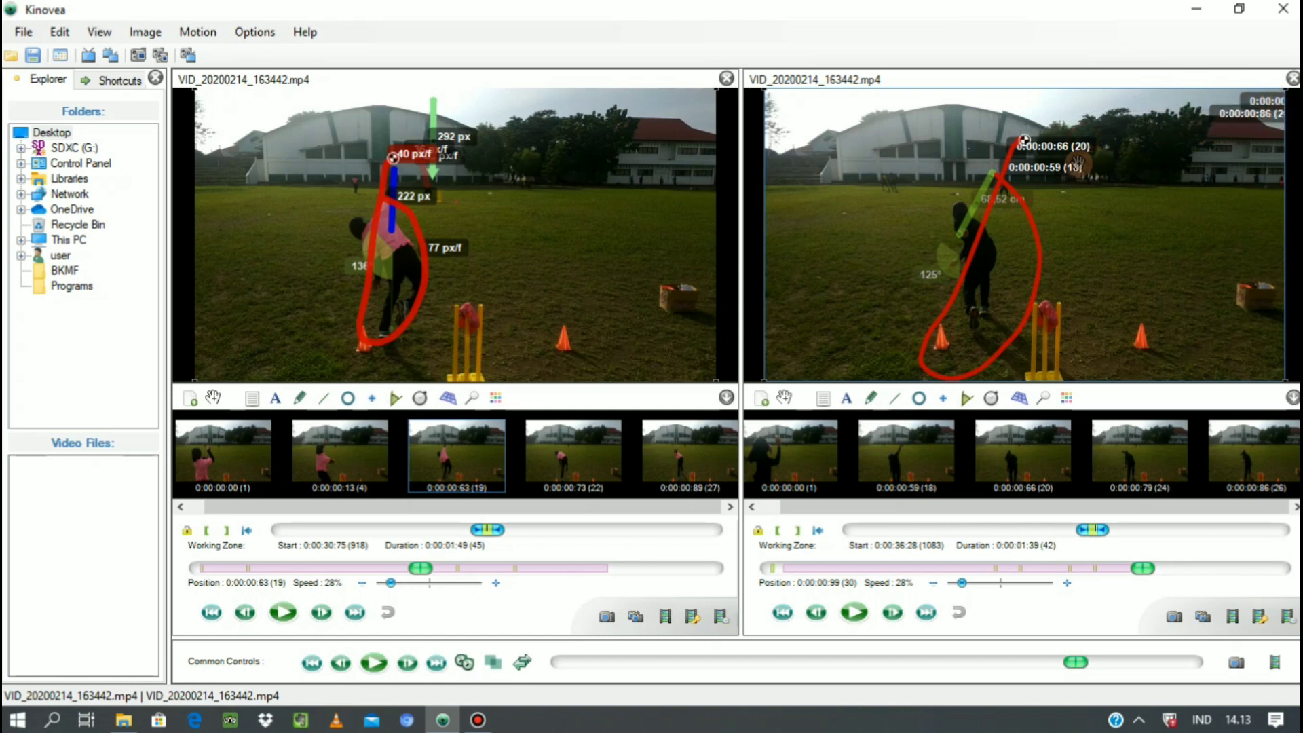
pyautogui.moveTo(1079, 146); pyautogui.dragTo(1264, 112)
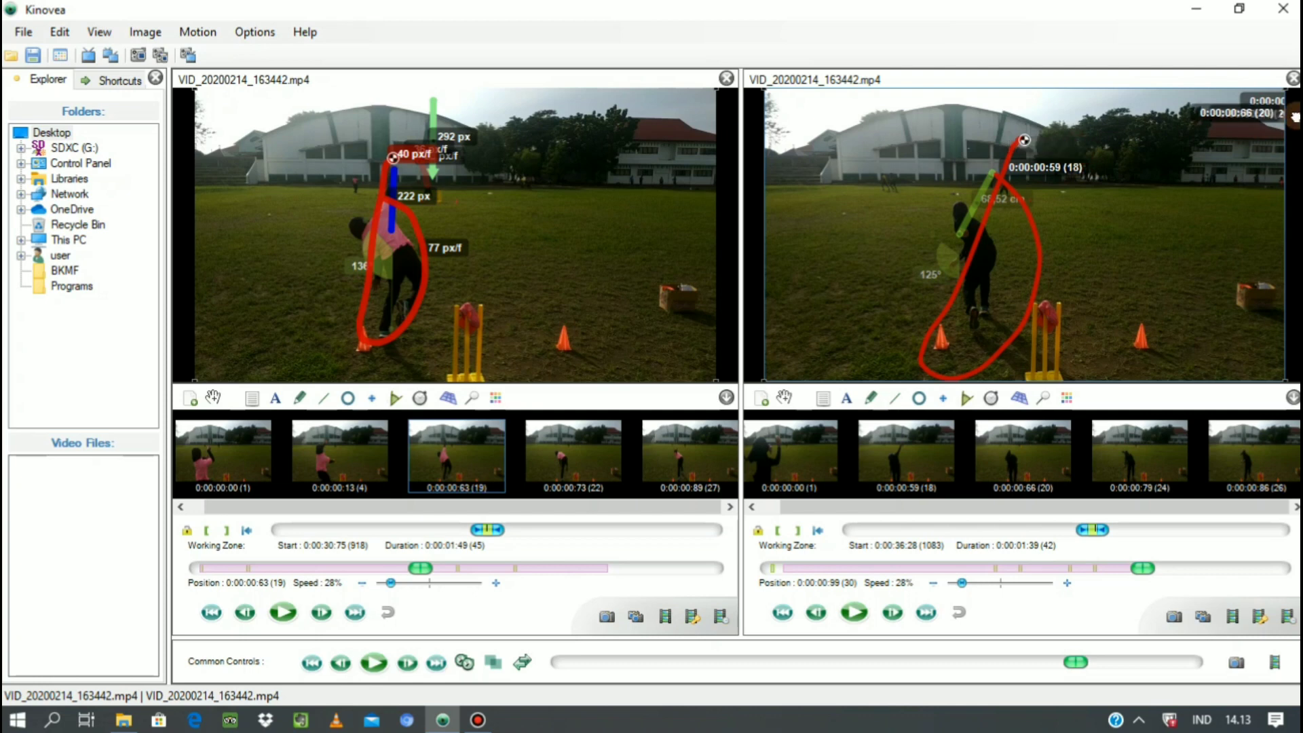
pyautogui.moveTo(1072, 167); pyautogui.dragTo(1269, 123)
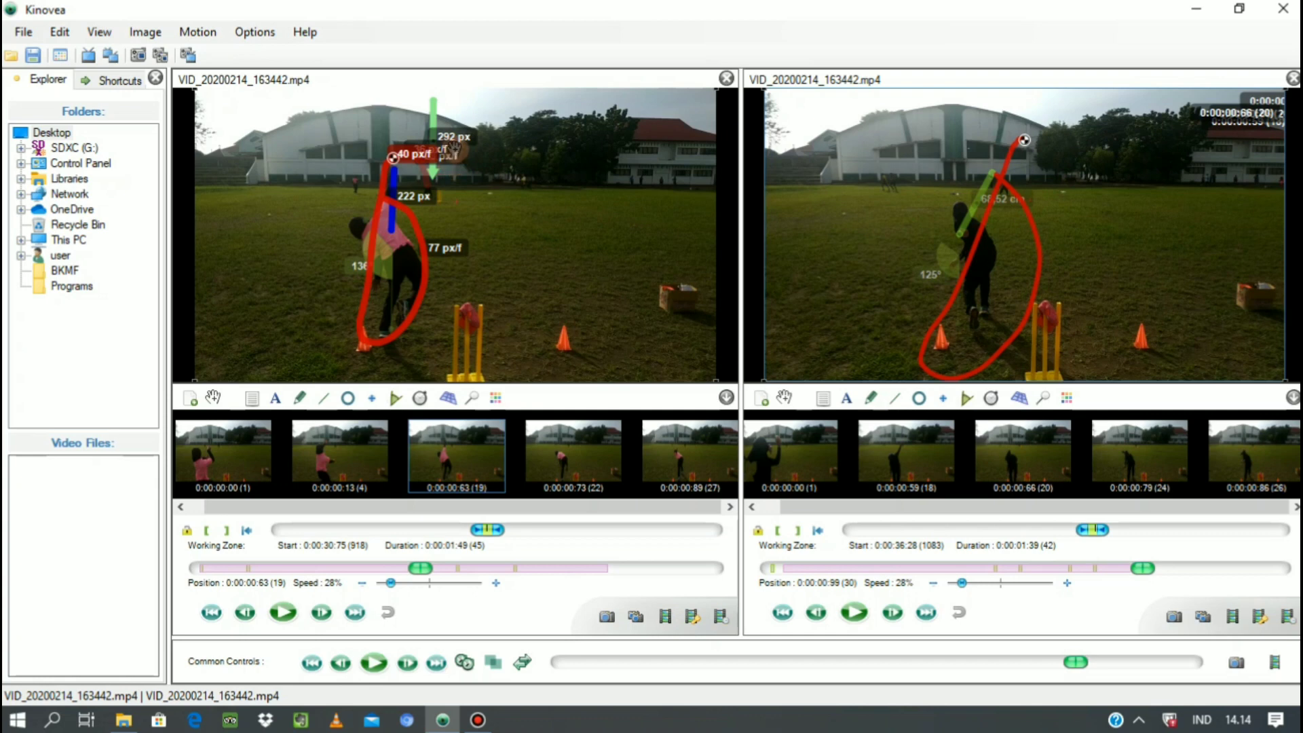
# Move the first video's 292 px, 28 px/f, 36 px/f, 222 px, 77 px/f and spare 40 px/f labels clear of the throw, toward the picture's upper right.
pyautogui.moveTo(561, 115); pyautogui.dragTo(682, 97)
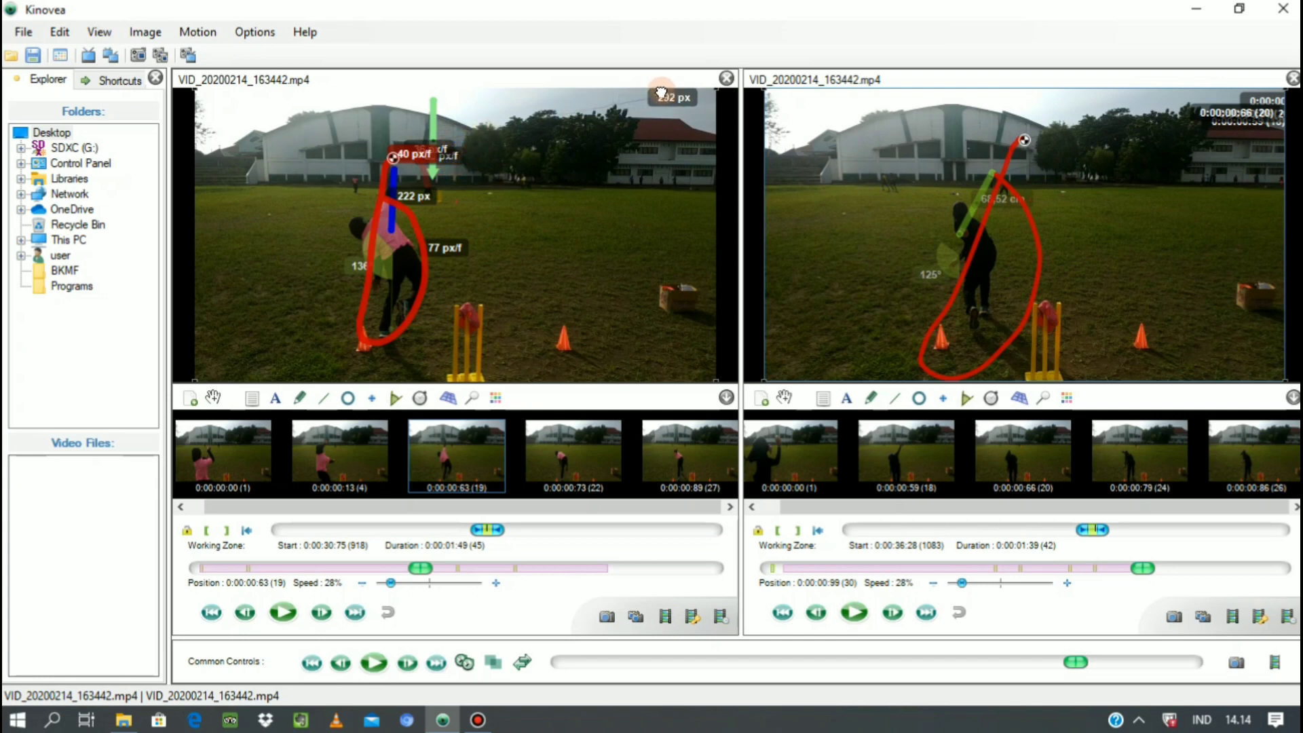
pyautogui.moveTo(444, 151); pyautogui.dragTo(674, 114)
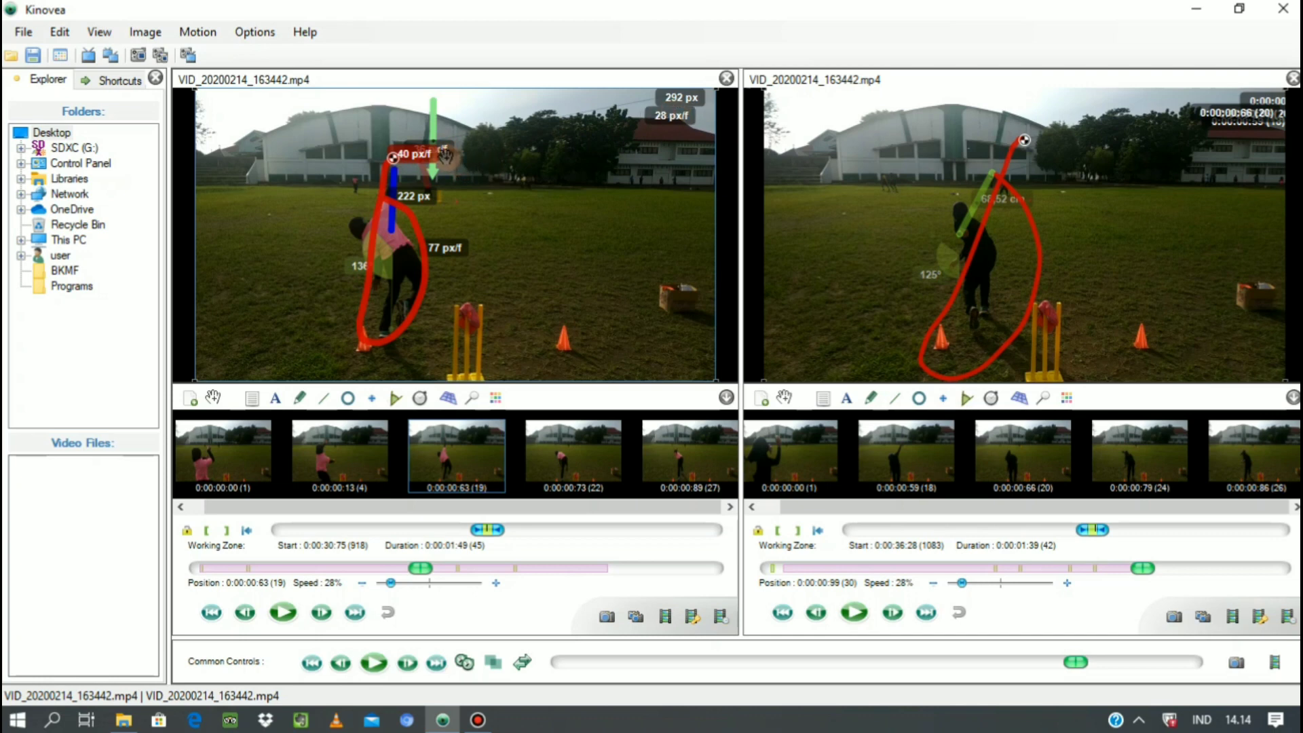
pyautogui.moveTo(445, 155); pyautogui.dragTo(674, 139)
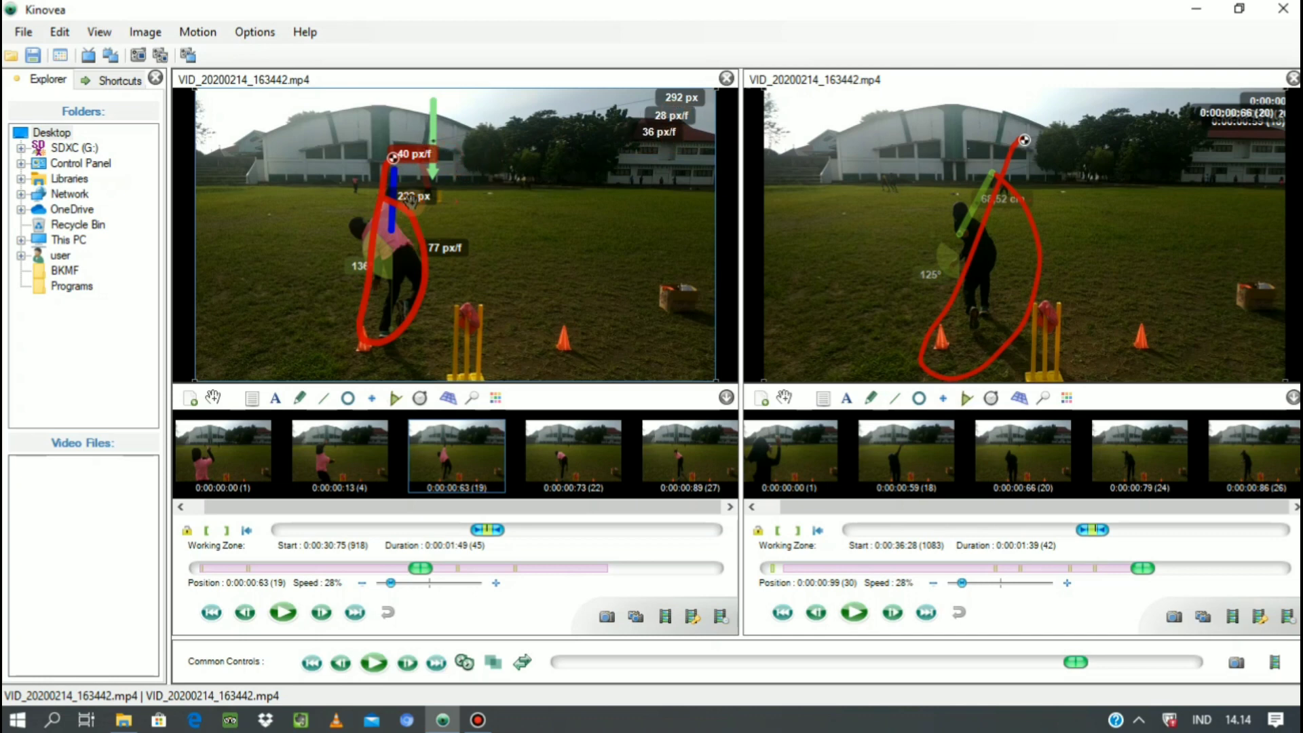
pyautogui.moveTo(413, 197); pyautogui.dragTo(679, 149)
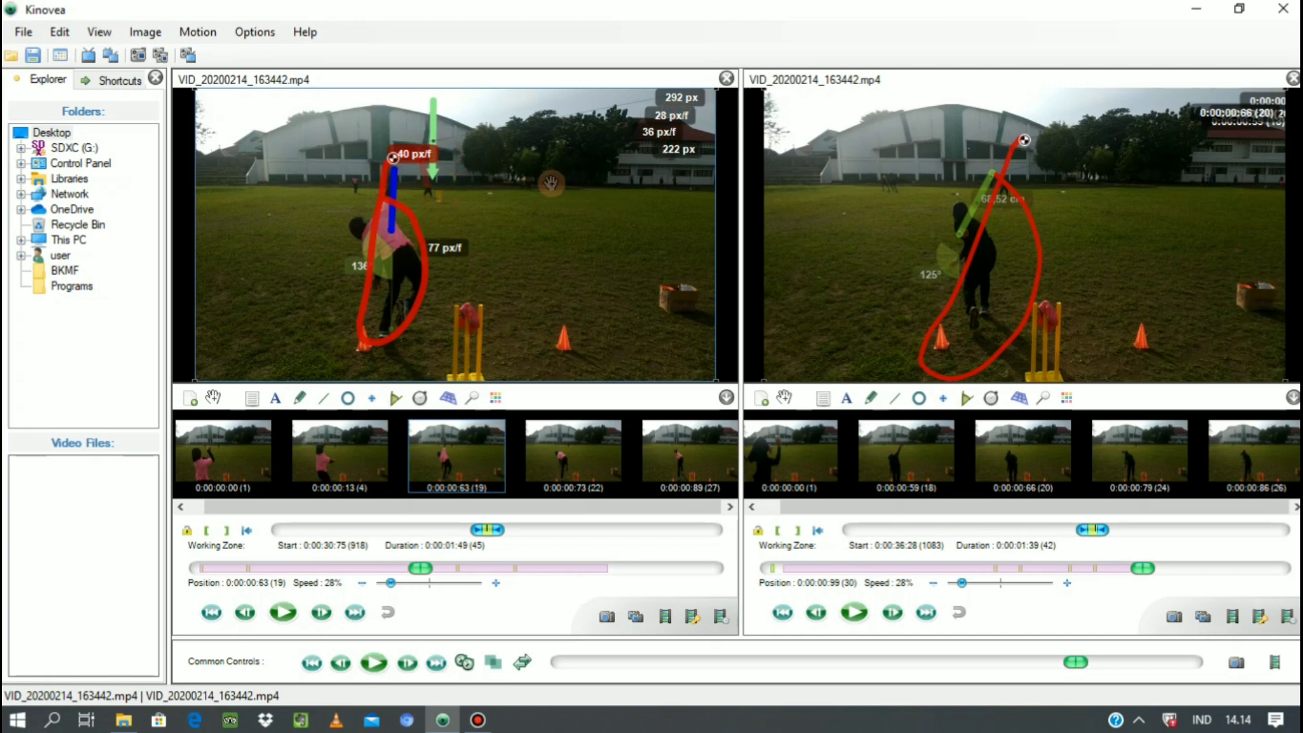
pyautogui.moveTo(470, 247); pyautogui.dragTo(679, 175)
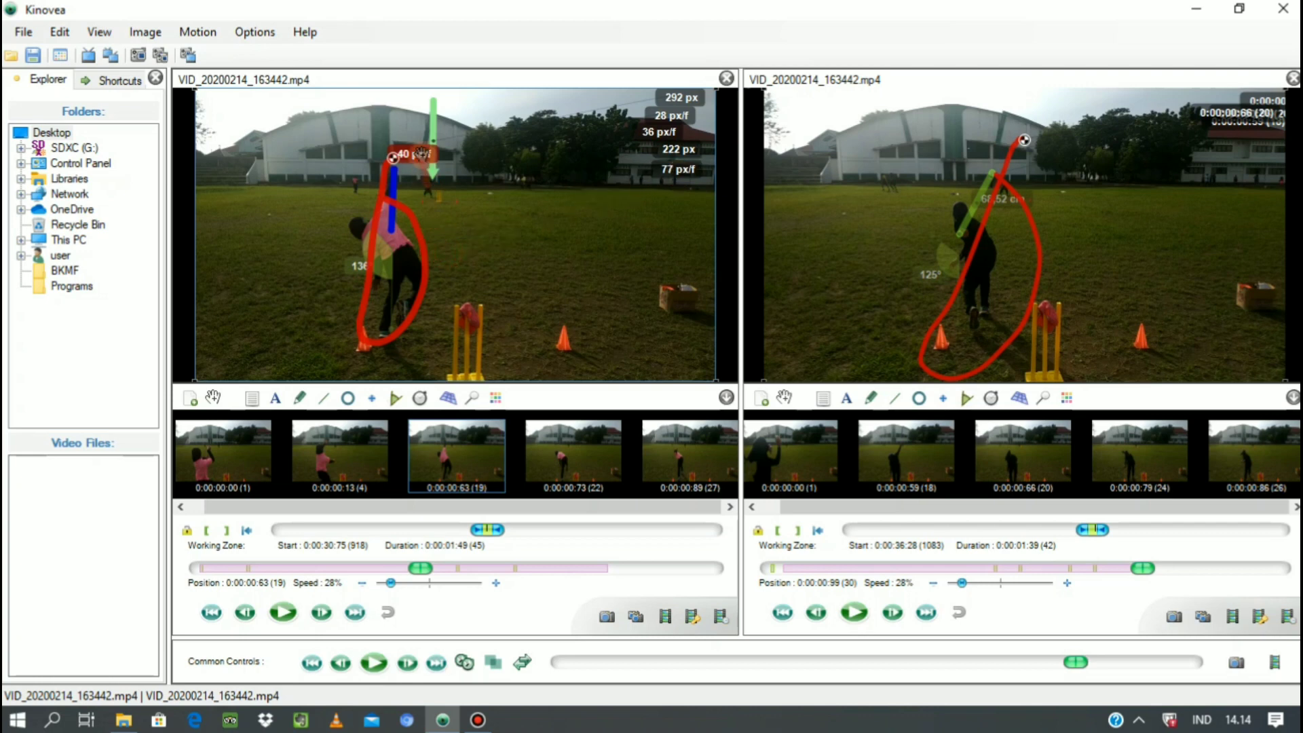
pyautogui.moveTo(435, 135); pyautogui.dragTo(480, 114)
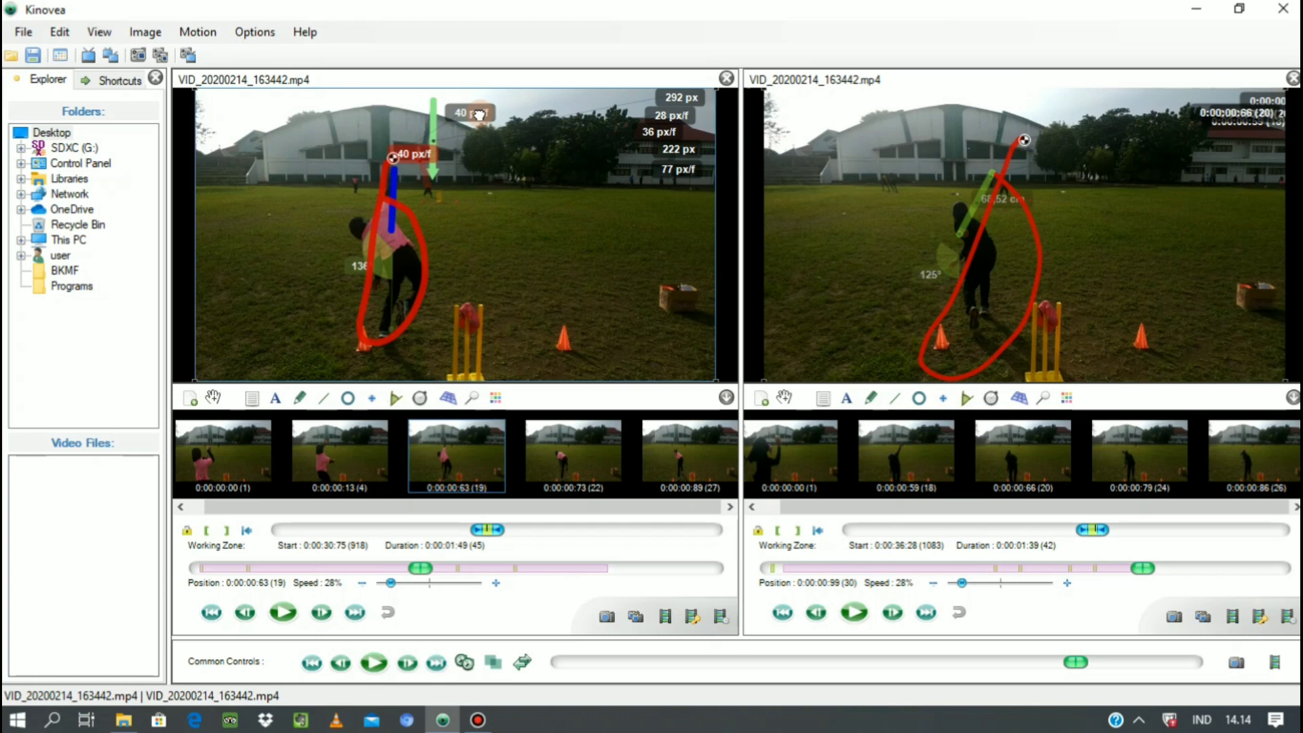
pyautogui.moveTo(508, 114); pyautogui.dragTo(574, 106)
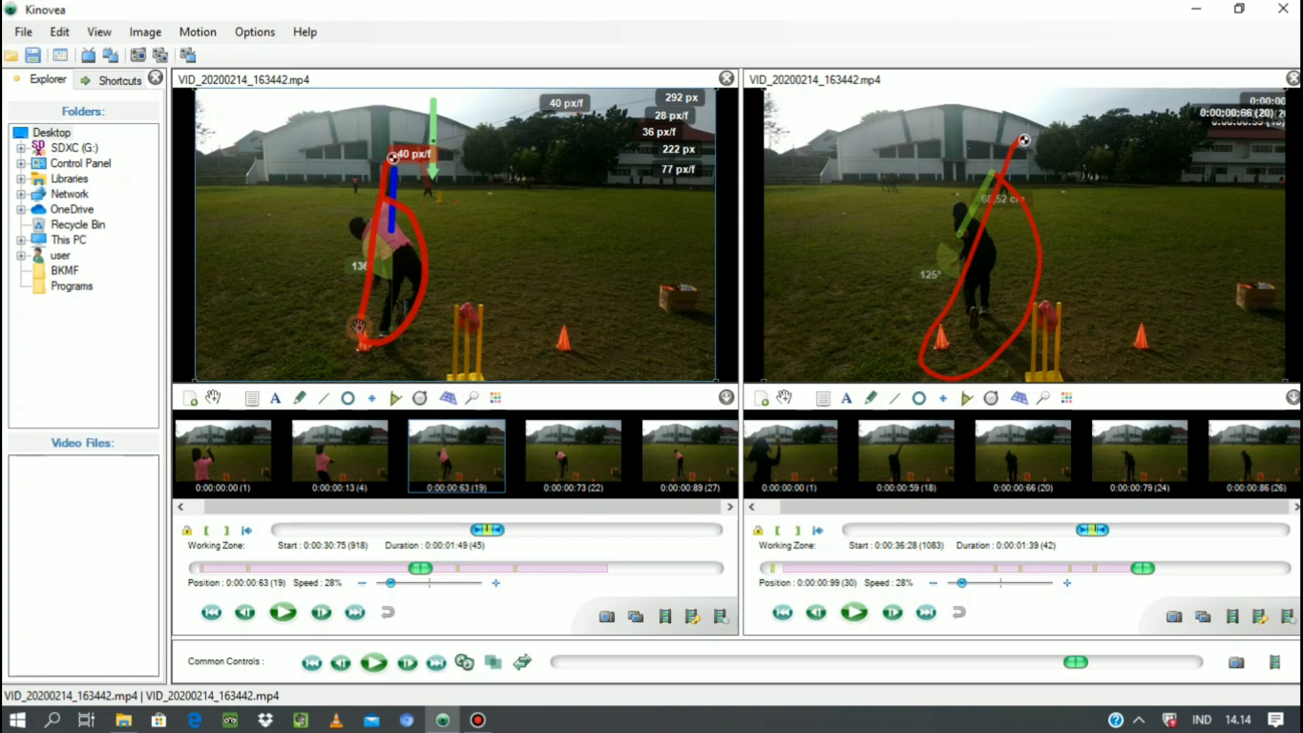
# Play both videos together to review the annotated throws side by side.
pyautogui.click(374, 664)
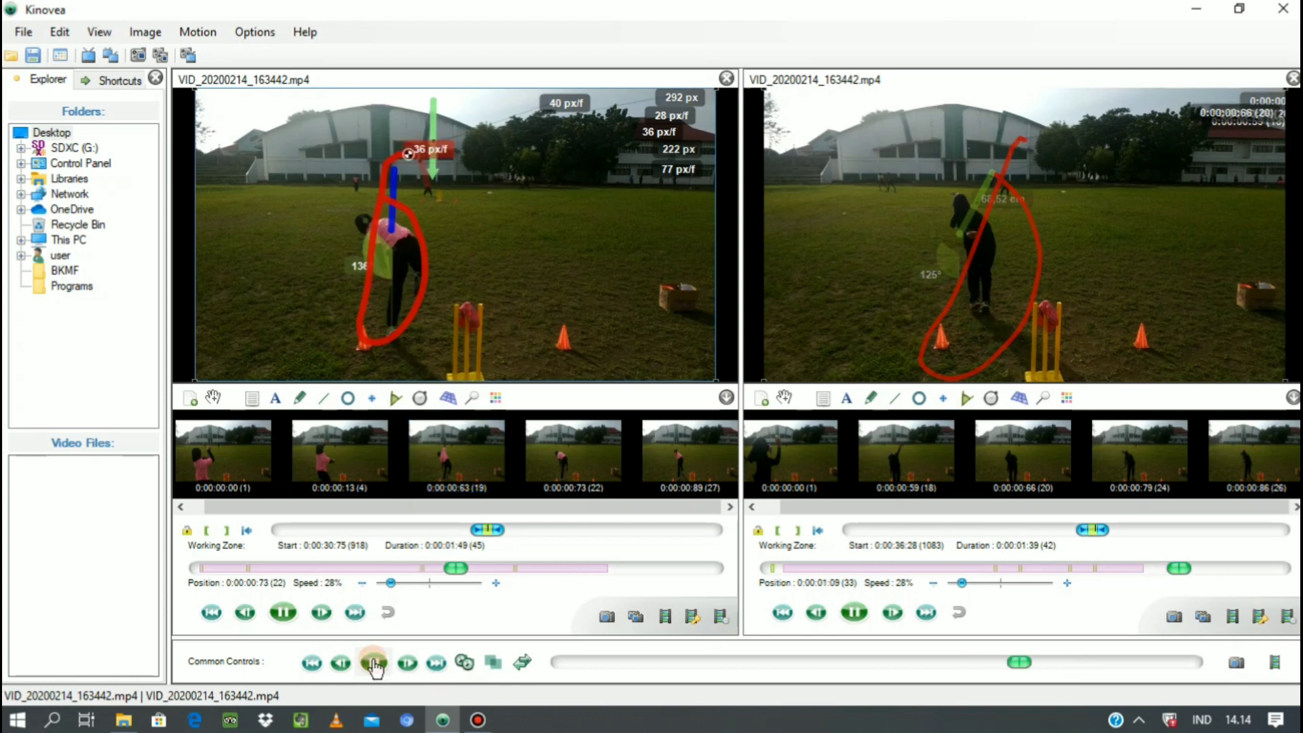
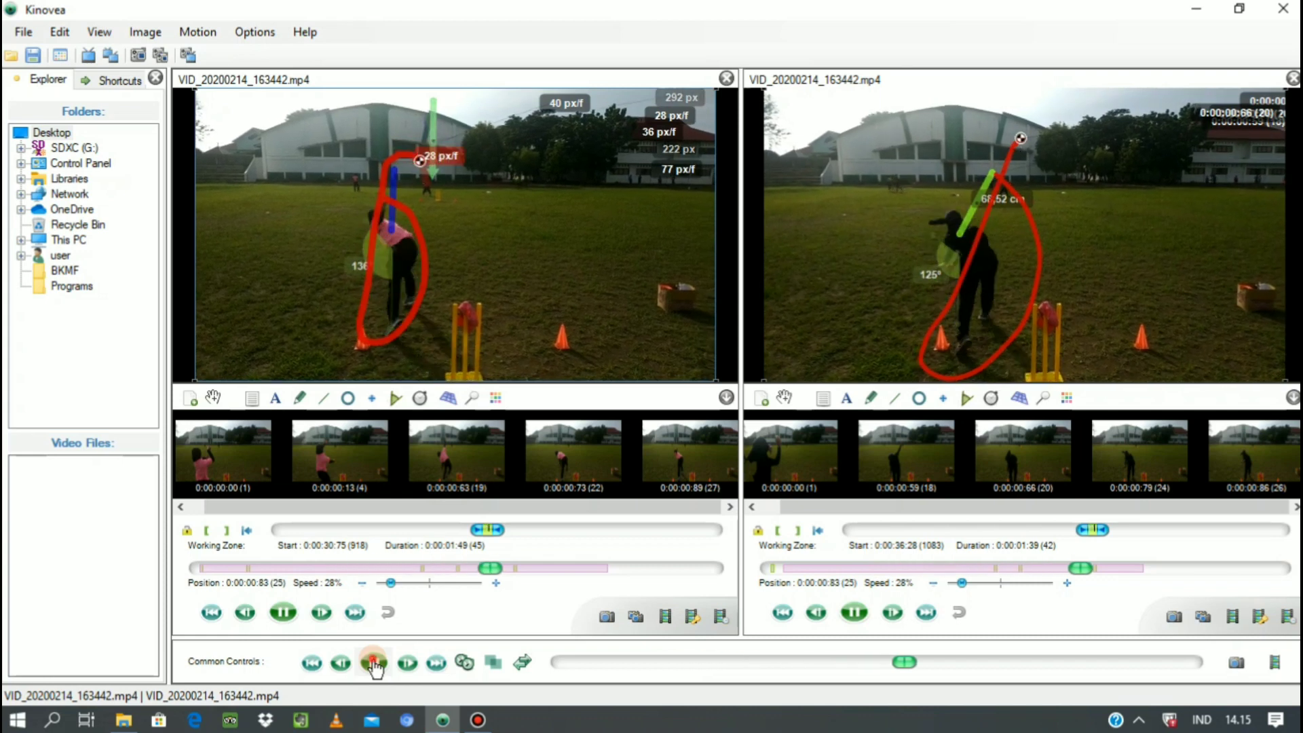
# Pause both videos and draw a vertical measuring line about 64 cm long above the bowler's raised hand in the second video at 0:00:00:89.
pyautogui.click(375, 664)
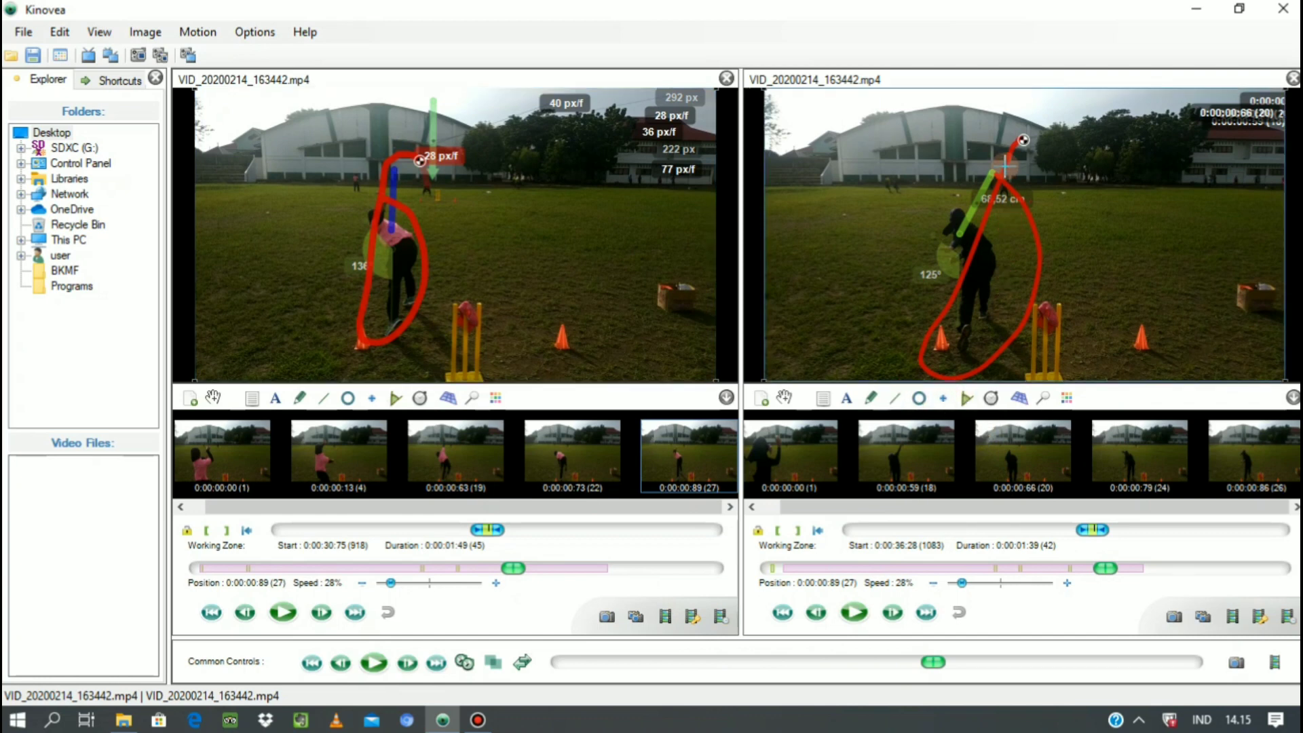
pyautogui.click(949, 398)
pyautogui.click(1014, 101)
pyautogui.moveTo(998, 123)
pyautogui.mouseDown()
pyautogui.moveTo(995, 153)
pyautogui.moveTo(995, 138)
pyautogui.mouseUp()
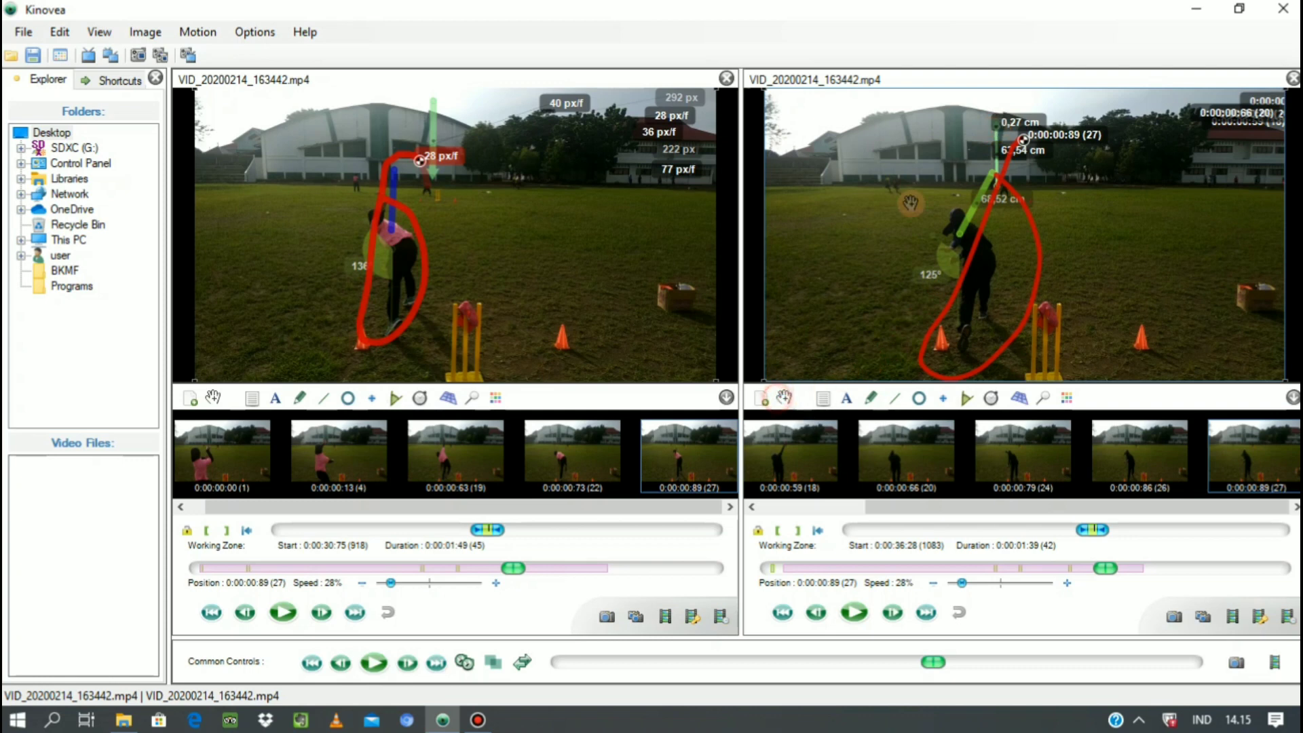
# Move the second video's 0,27 cm and 63,54 cm labels clear of the throw, into the upper-right corner of its picture.
pyautogui.click(949, 151)
pyautogui.moveTo(1008, 117); pyautogui.dragTo(1224, 120)
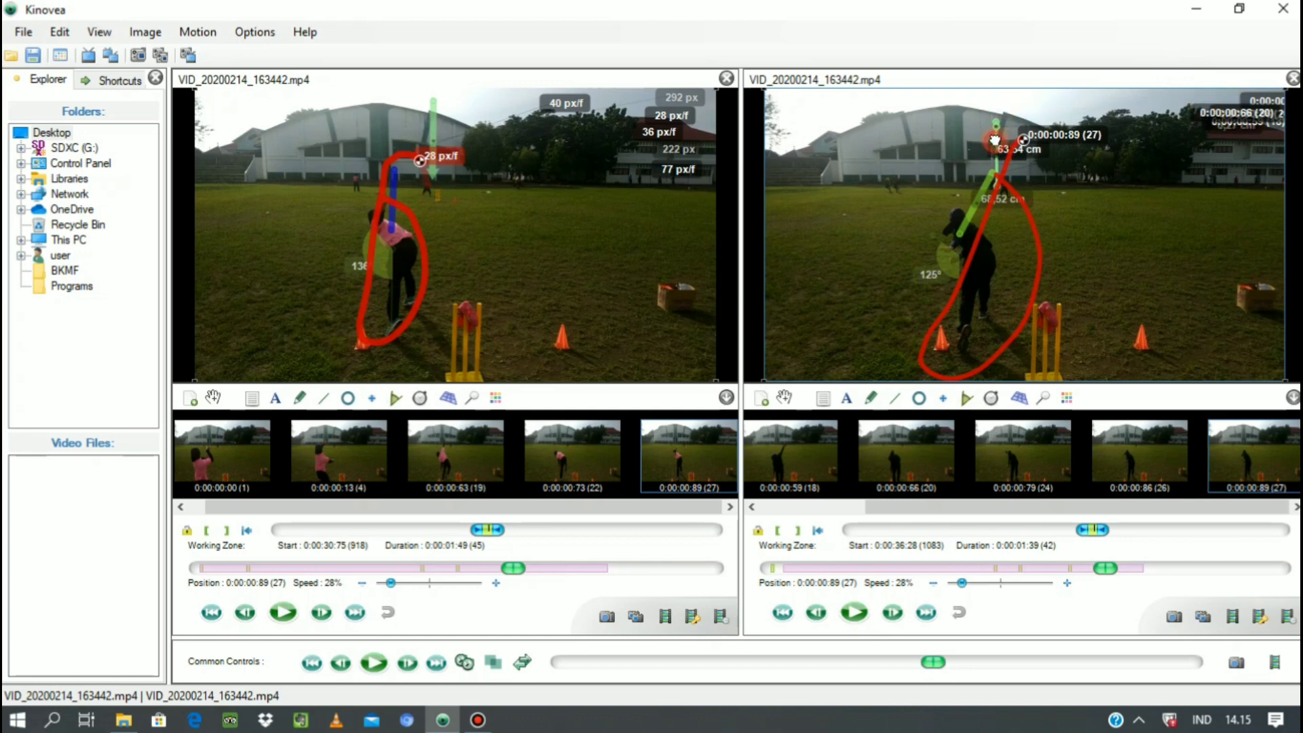
pyautogui.moveTo(996, 140); pyautogui.dragTo(1176, 101)
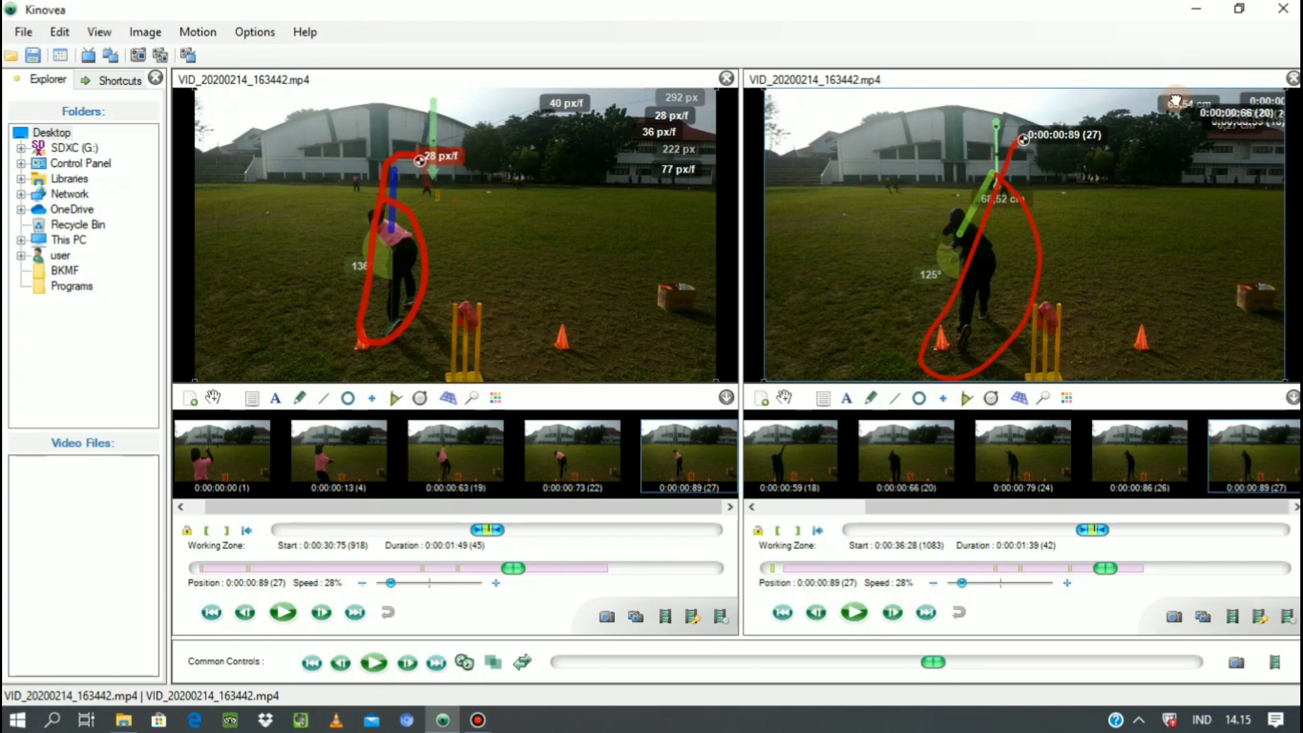
# Delete the stray 0,27 cm line in the second video and place the vertical measuring line back above the bowler's release point.
pyautogui.moveTo(996, 138); pyautogui.dragTo(974, 130)
pyautogui.rightClick(996, 125)
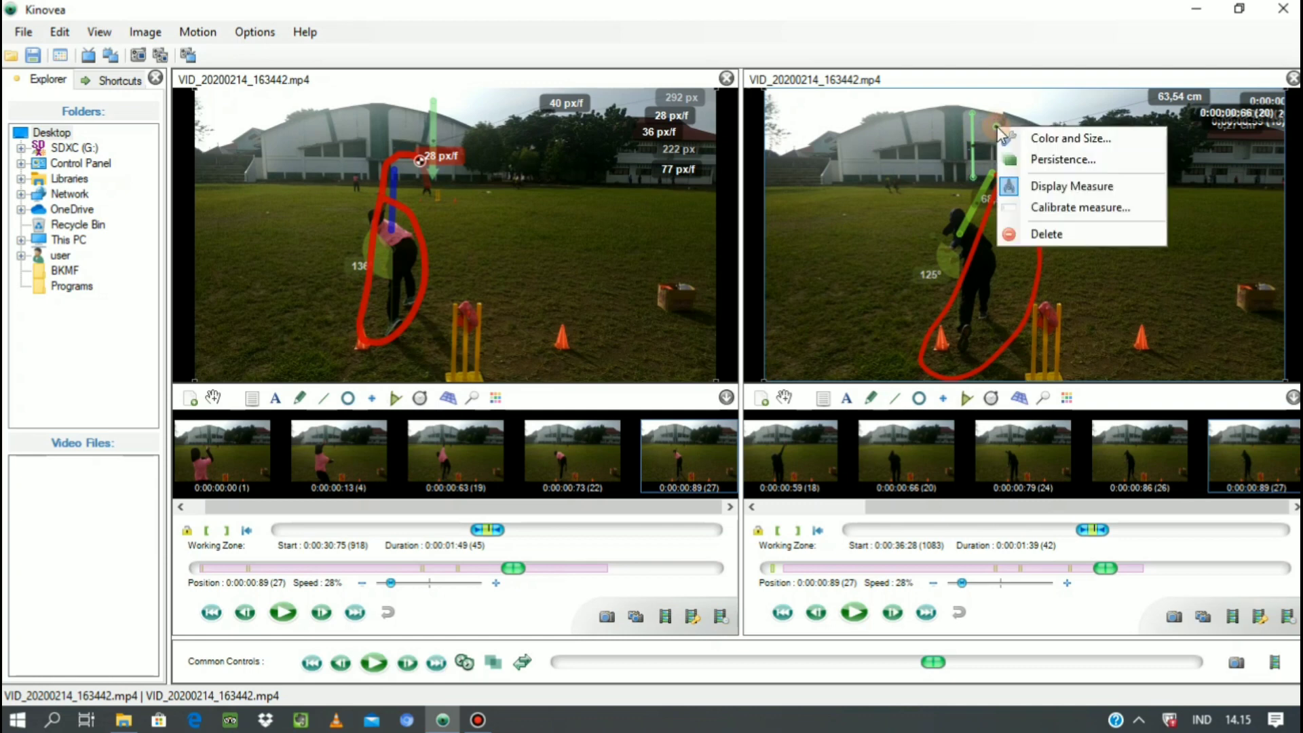
pyautogui.click(1056, 225)
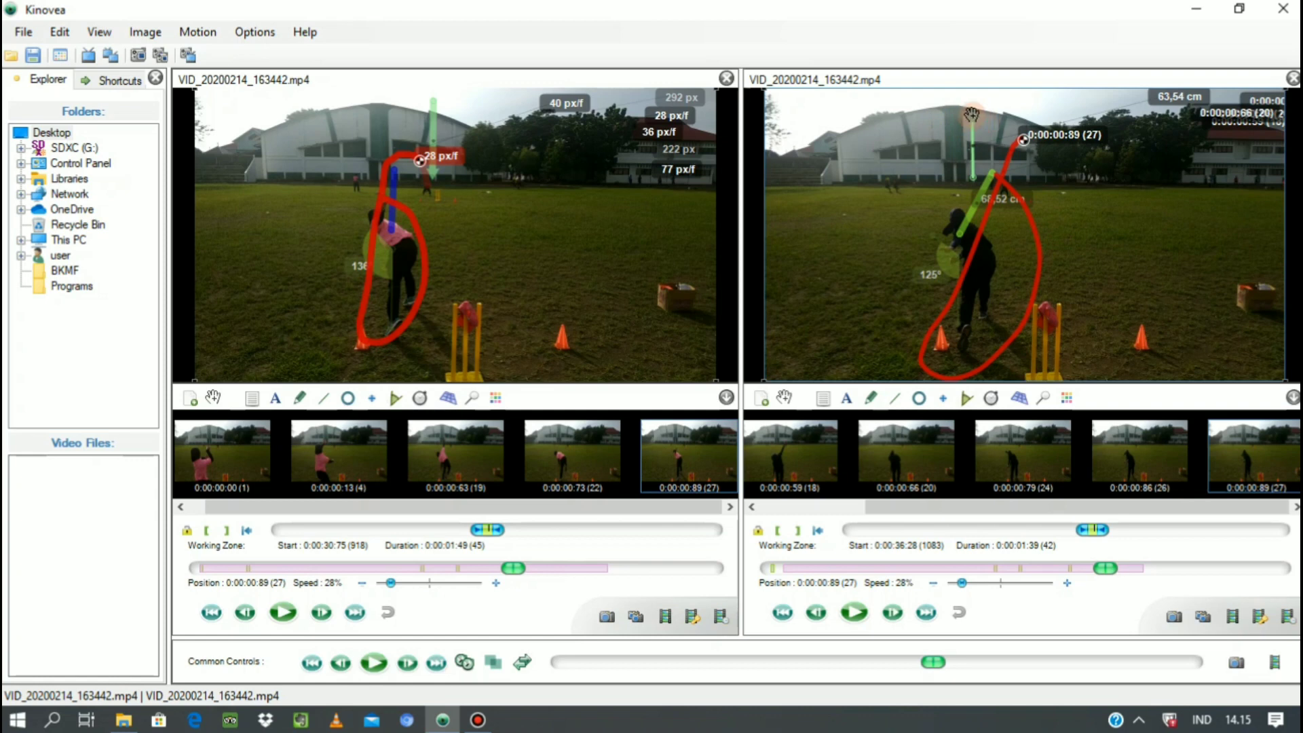
pyautogui.moveTo(972, 114); pyautogui.dragTo(999, 120)
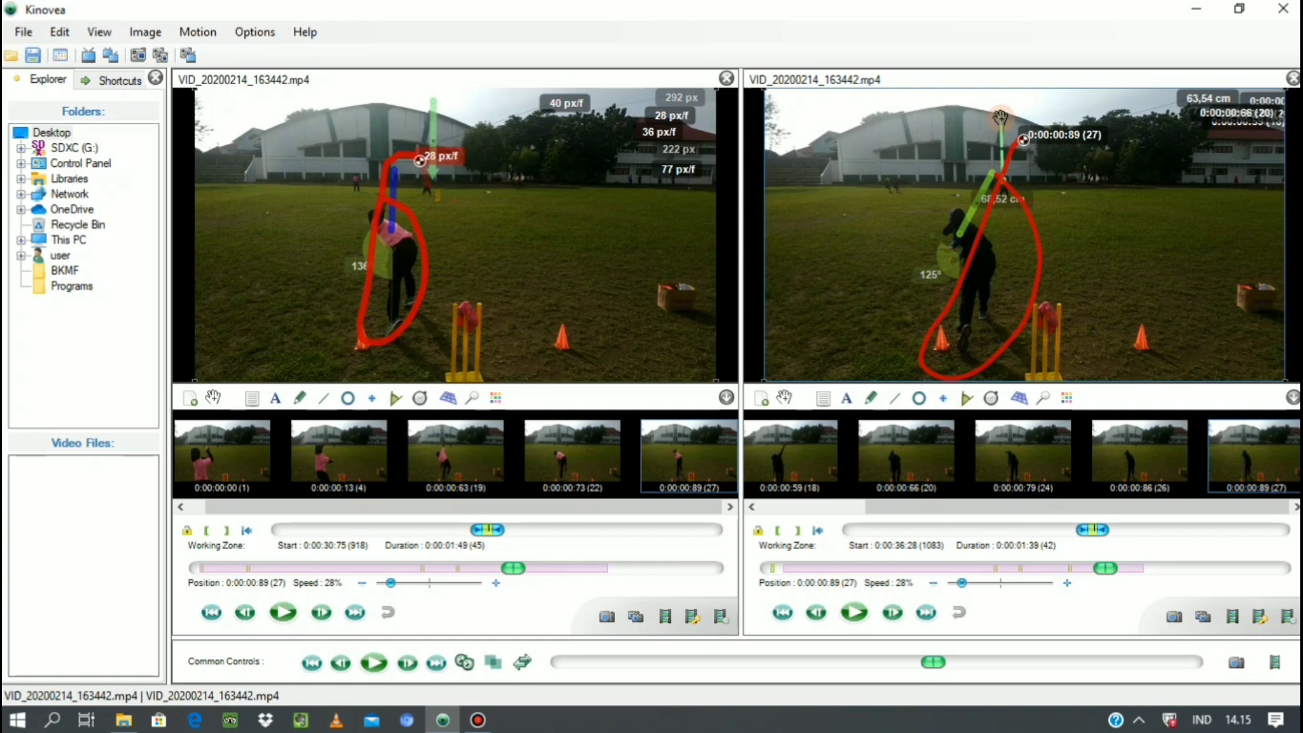
# Style the second video's vertical measuring line as a blue arrow of the thickest single-headed type.
pyautogui.rightClick(1002, 120)
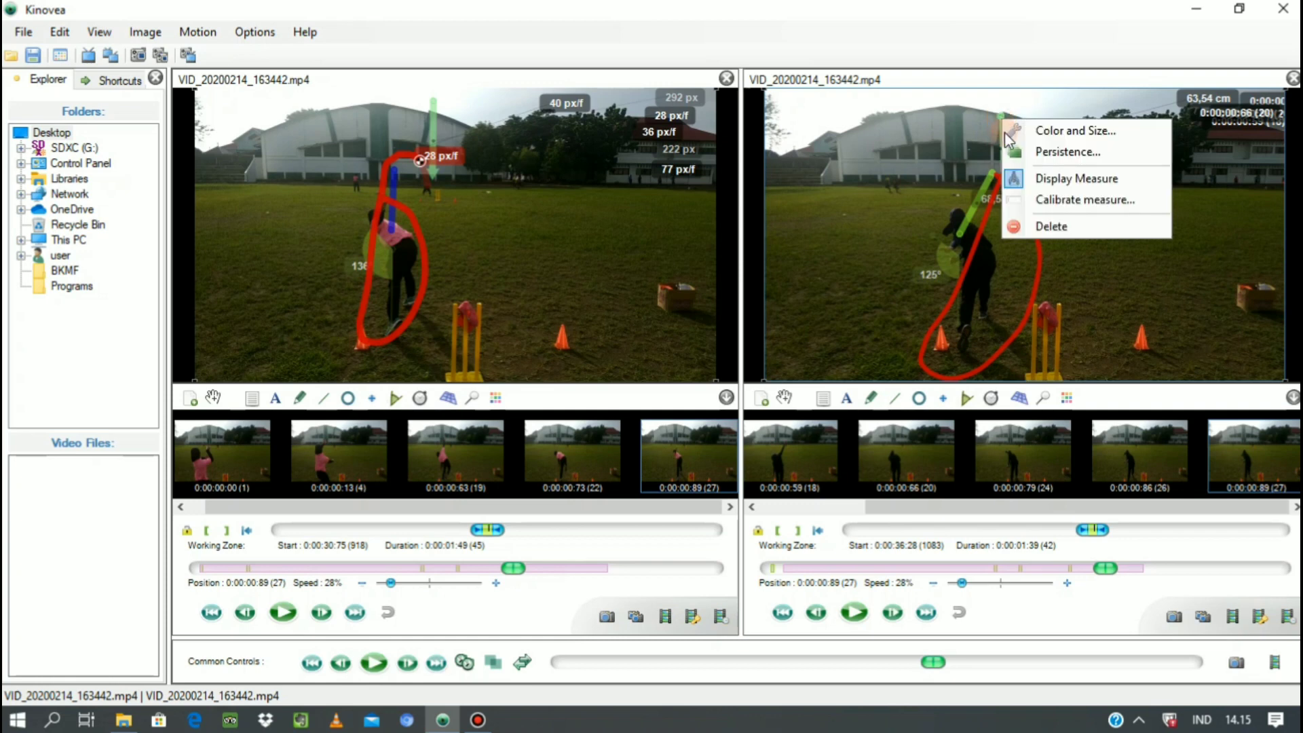
pyautogui.click(1053, 141)
pyautogui.click(1112, 380)
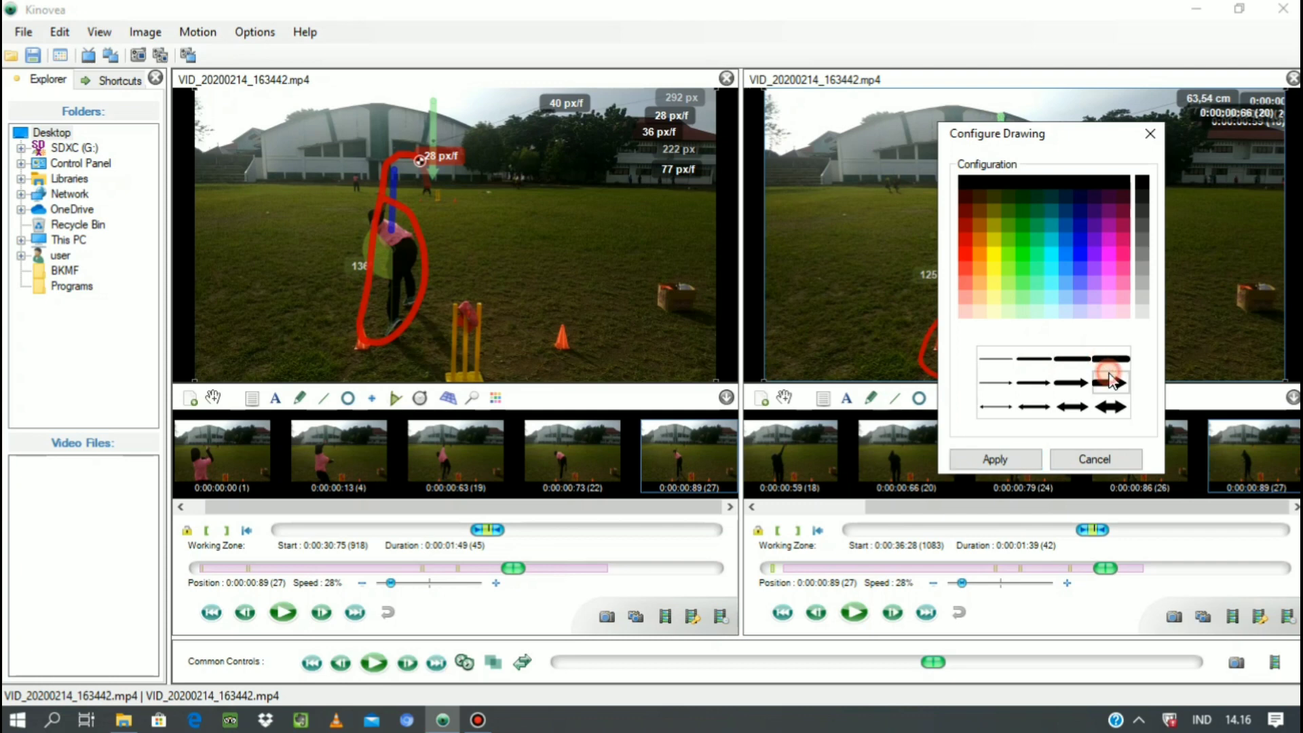
pyautogui.click(1111, 380)
pyautogui.click(1084, 241)
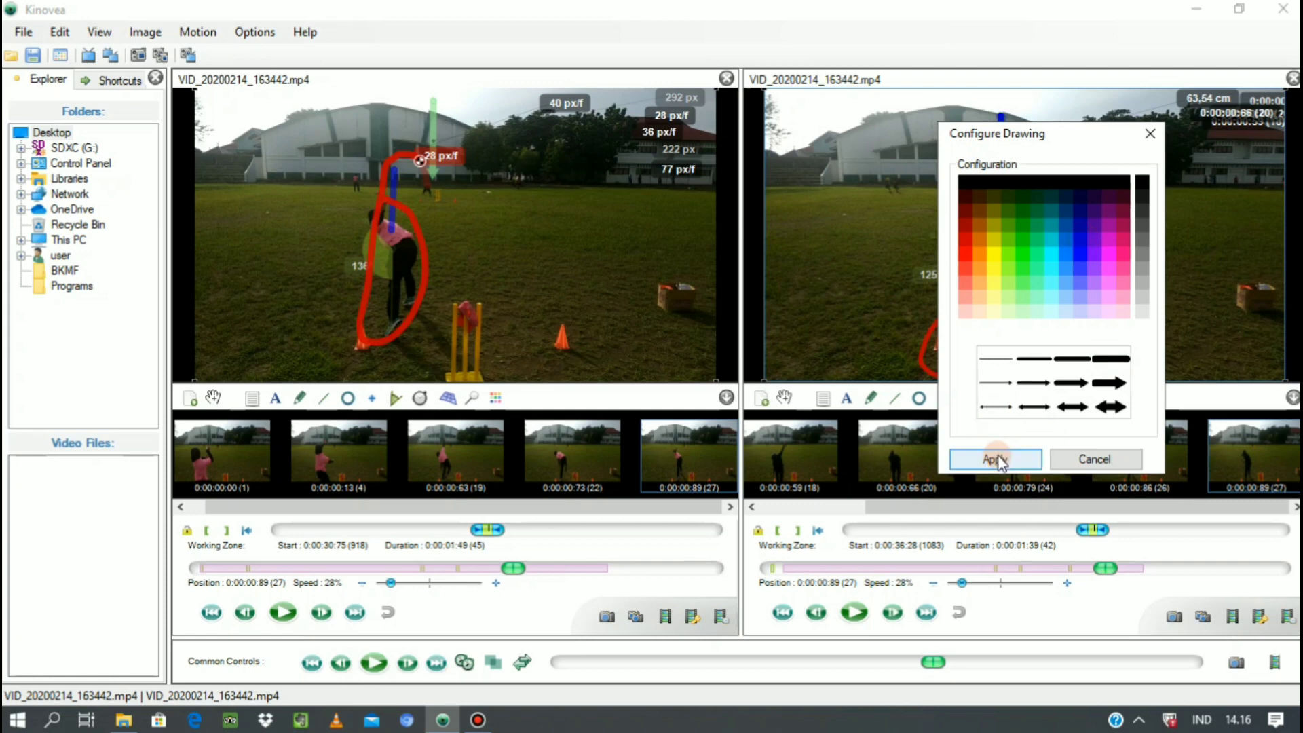
pyautogui.click(996, 459)
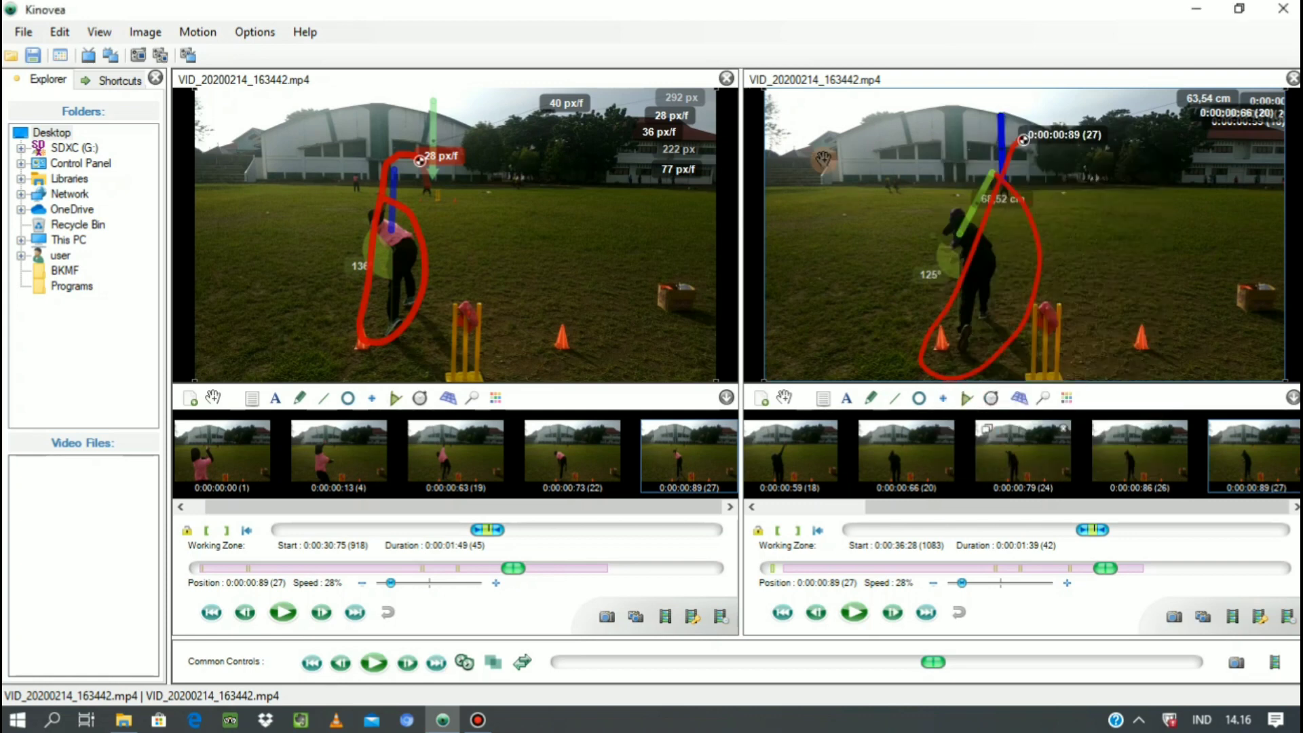
# Play both videos together and superimpose their images to compare the two throws.
pyautogui.click(372, 663)
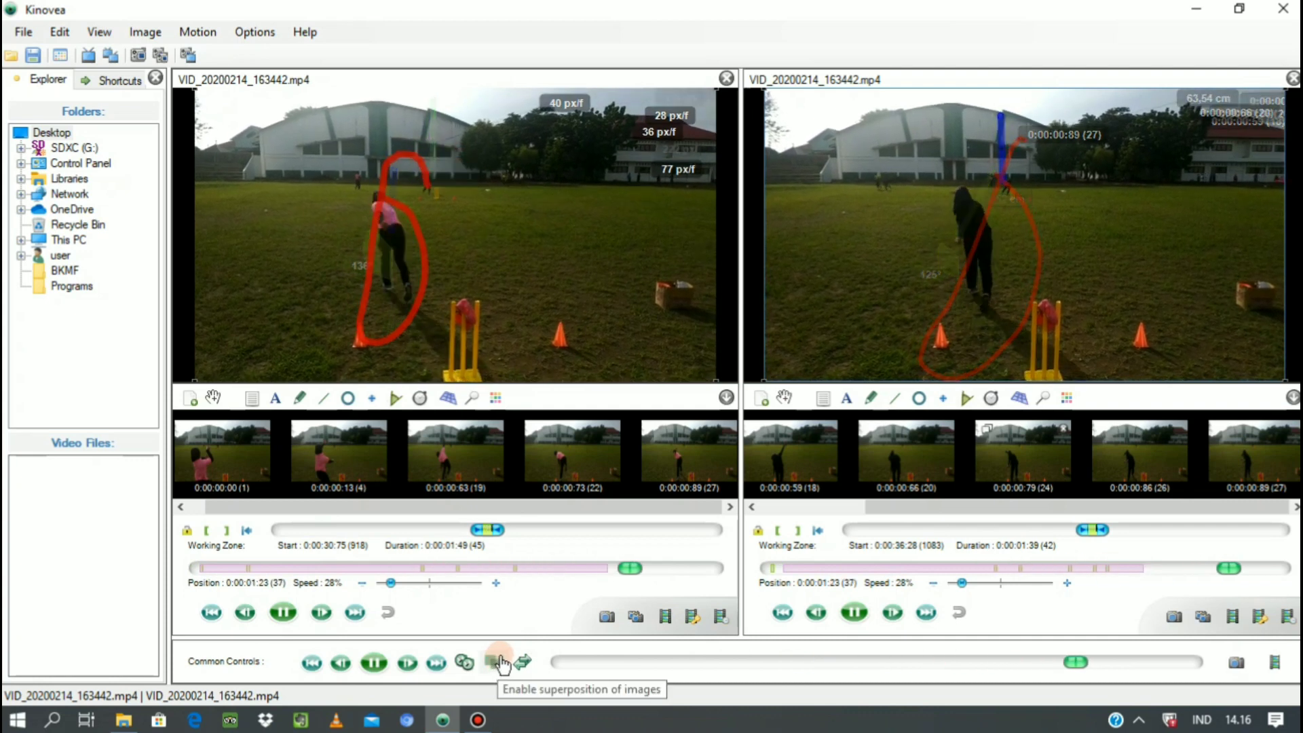
pyautogui.click(375, 665)
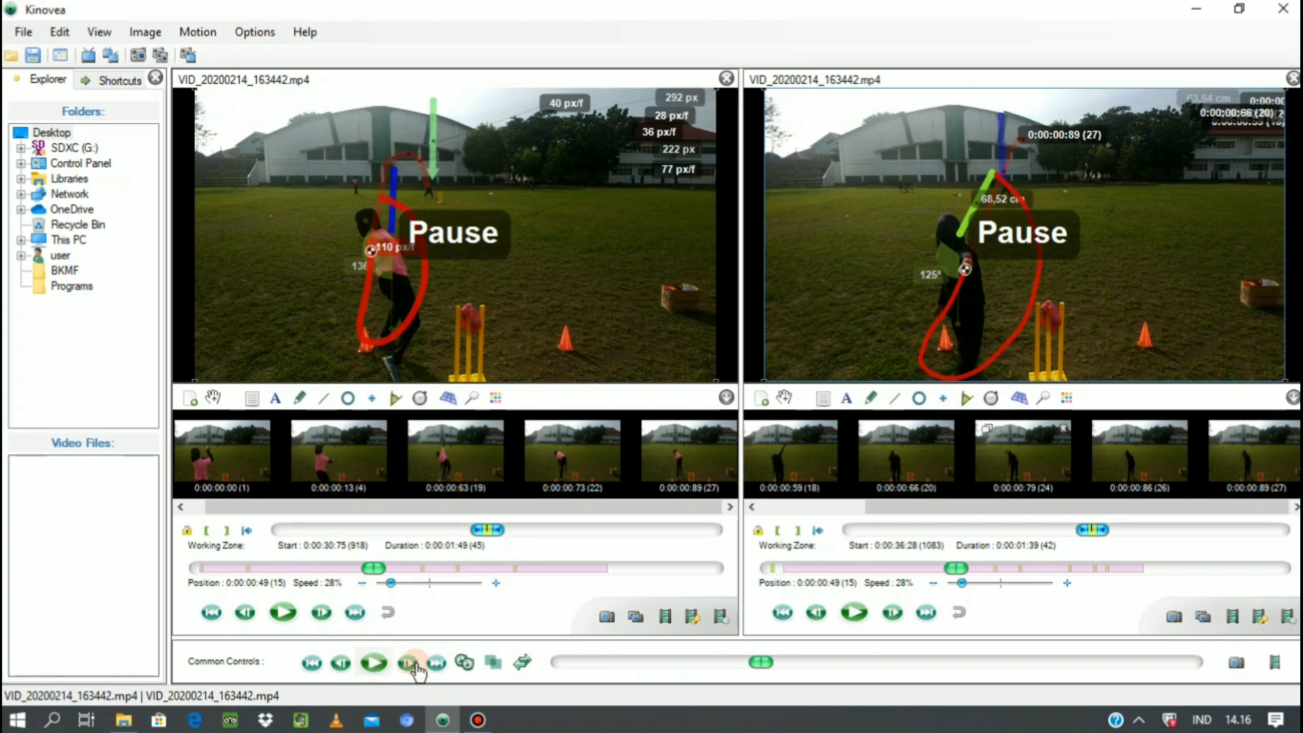
pyautogui.click(491, 670)
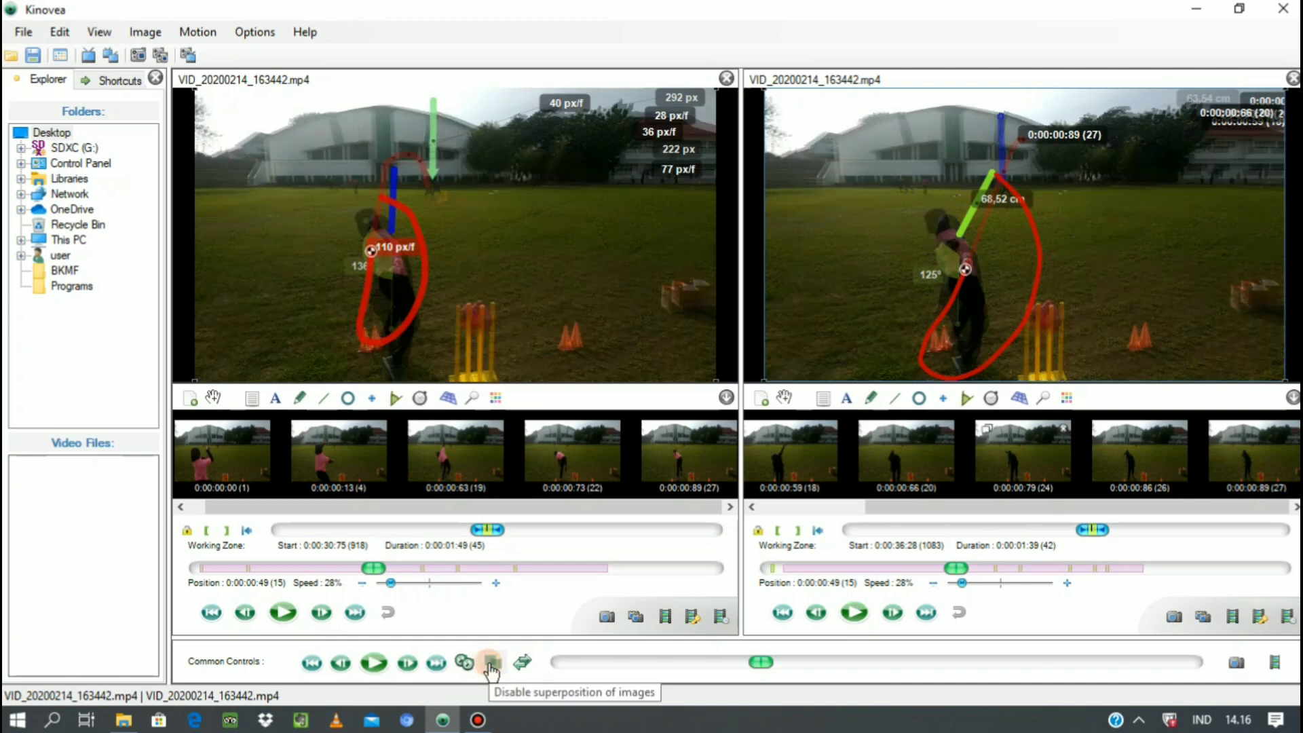
pyautogui.click(373, 666)
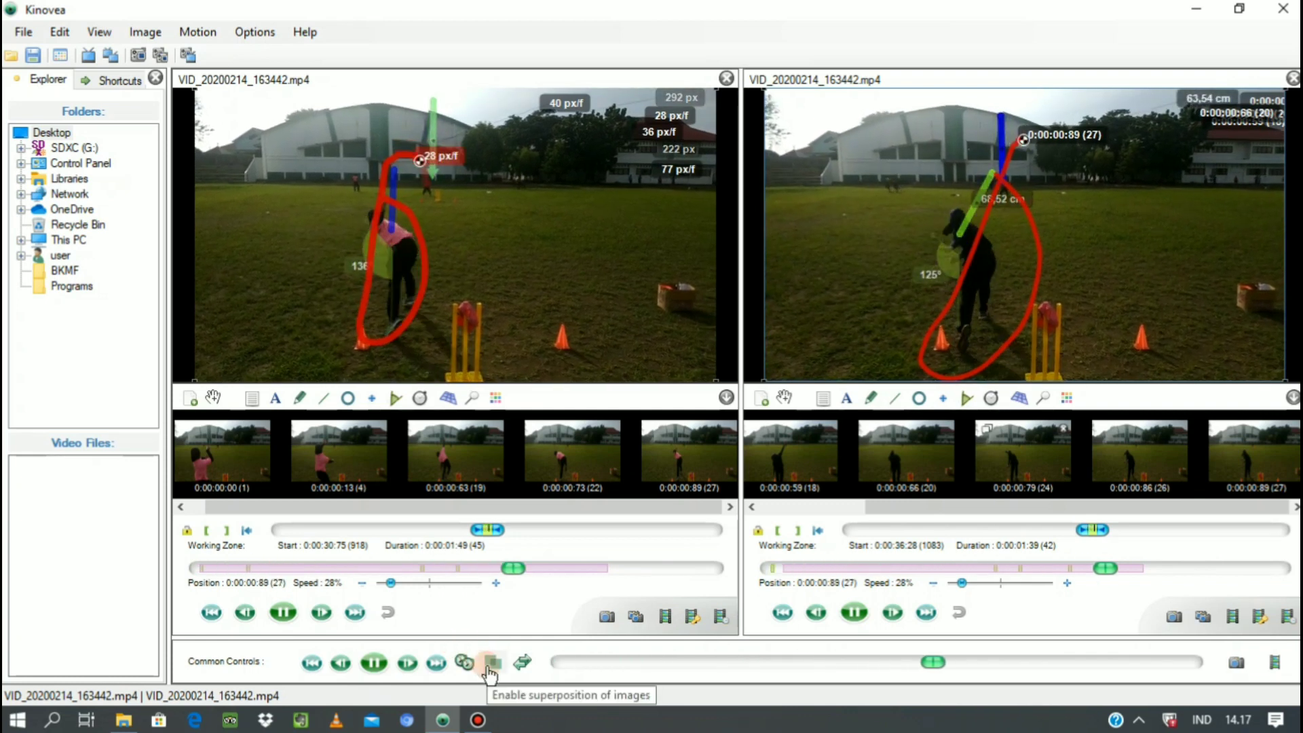
pyautogui.click(375, 664)
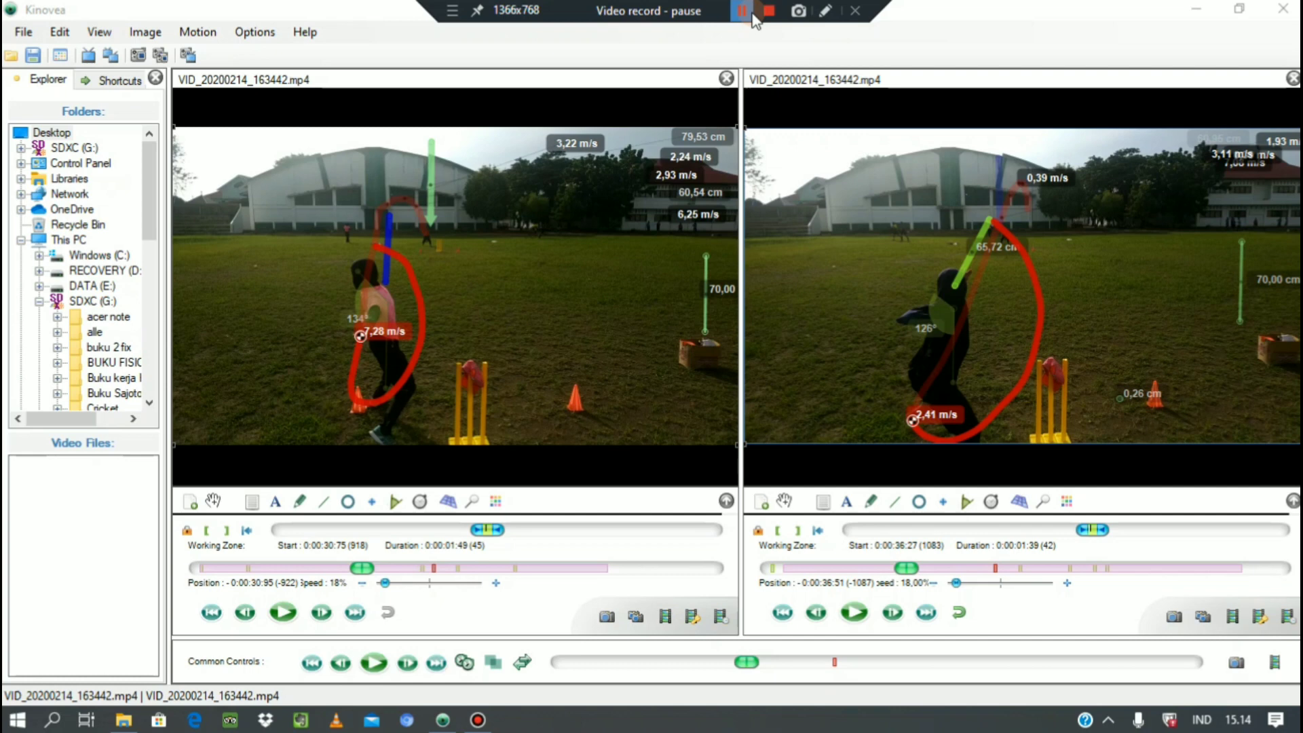
# Play both calibrated videos together to review the ball speeds in m/s, and pause them during the throwing motion.
pyautogui.click(747, 11)
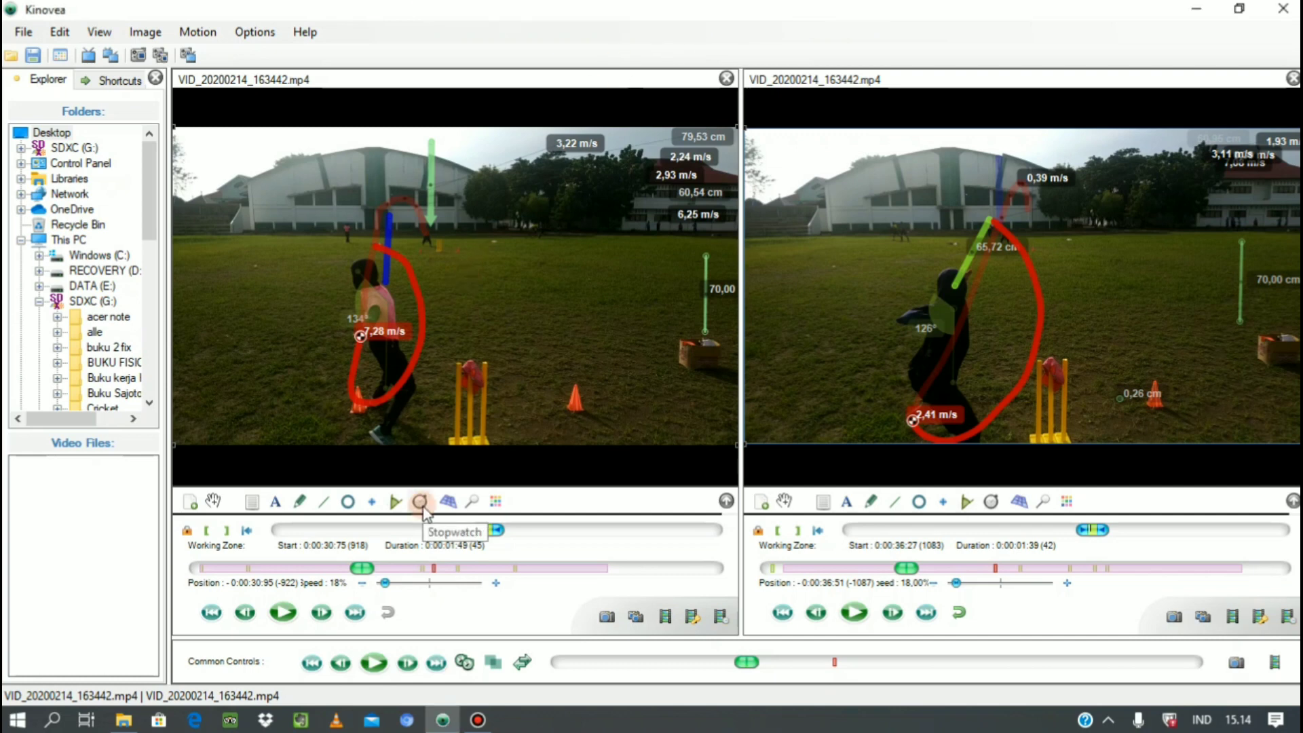
pyautogui.click(374, 663)
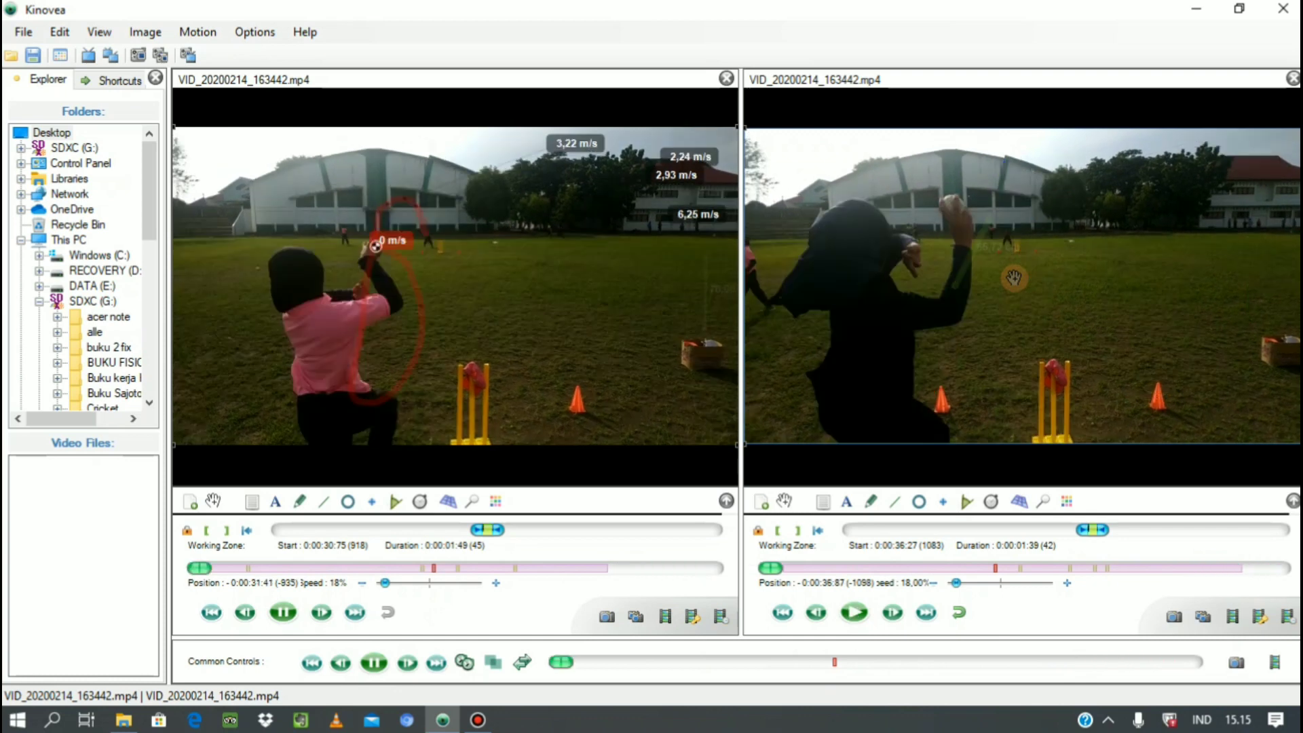
pyautogui.click(373, 664)
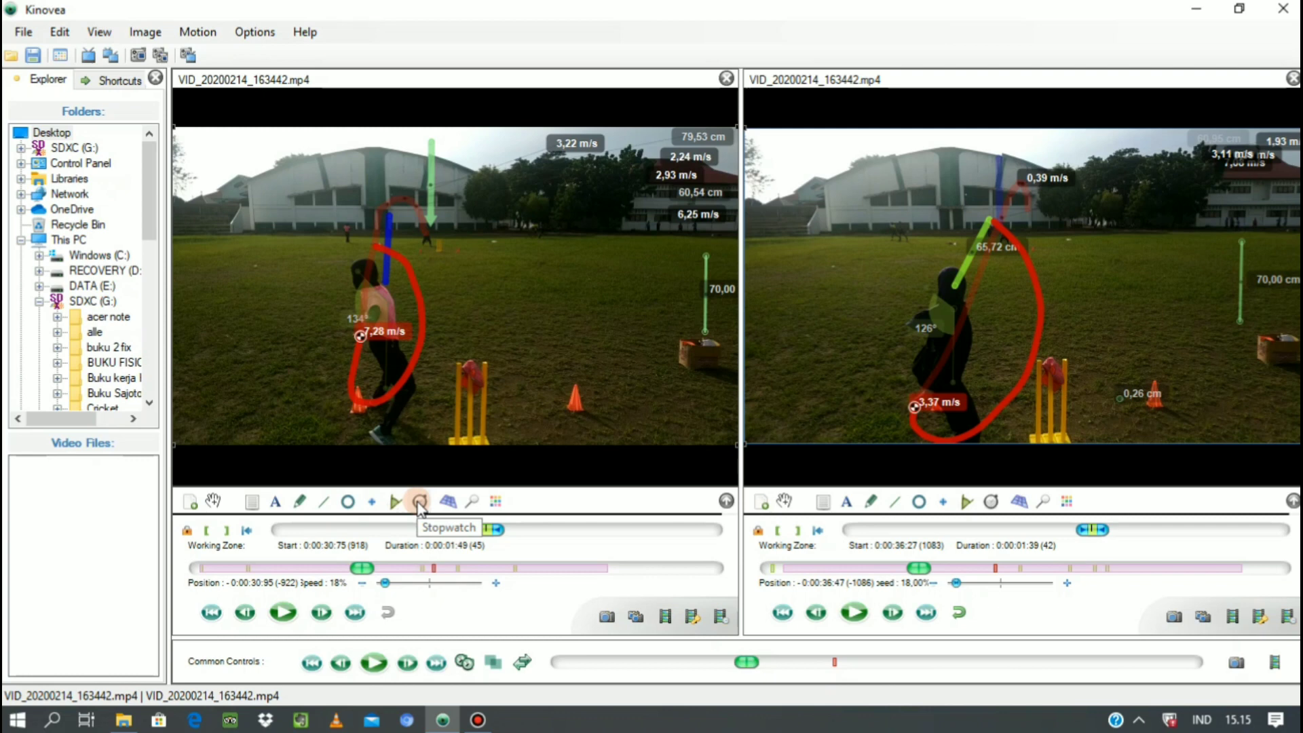
# Add a stopwatch in the upper-left of the first video's picture and start it at position -0:00:30:81, with the ball above the bowler's head.
pyautogui.click(421, 508)
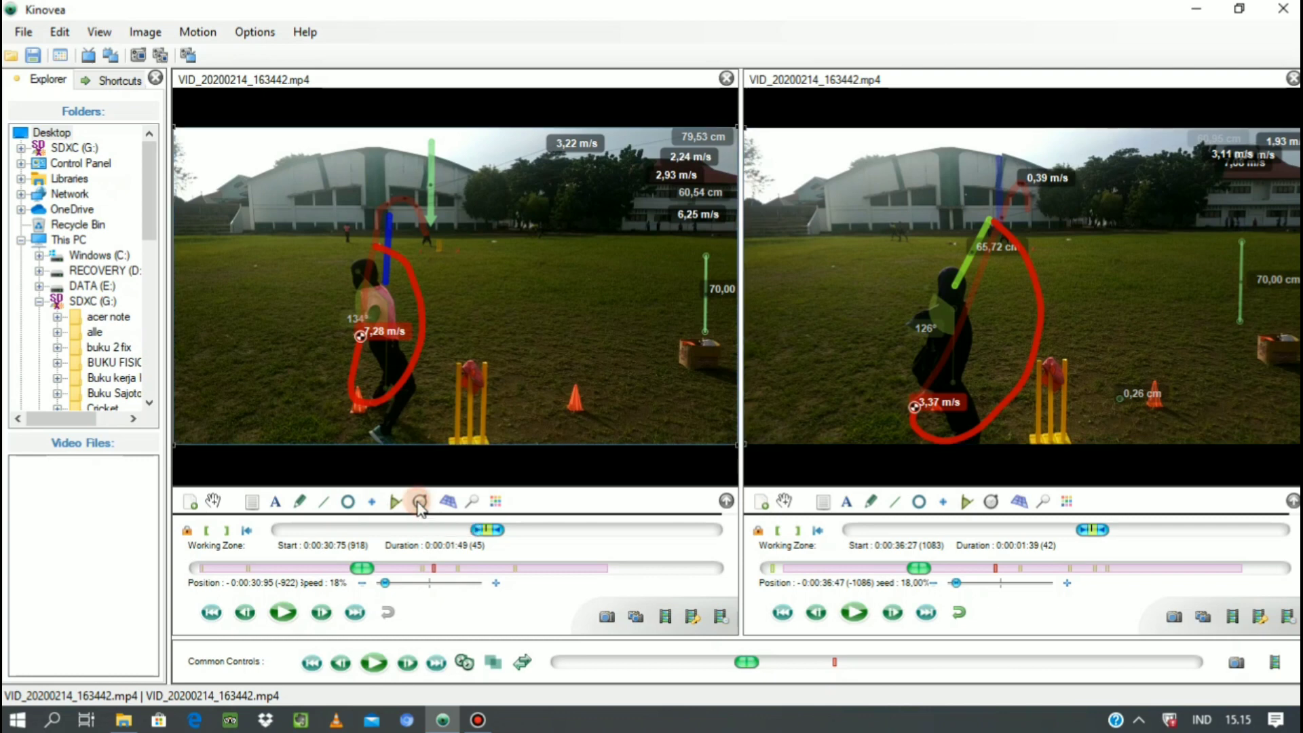
pyautogui.click(195, 155)
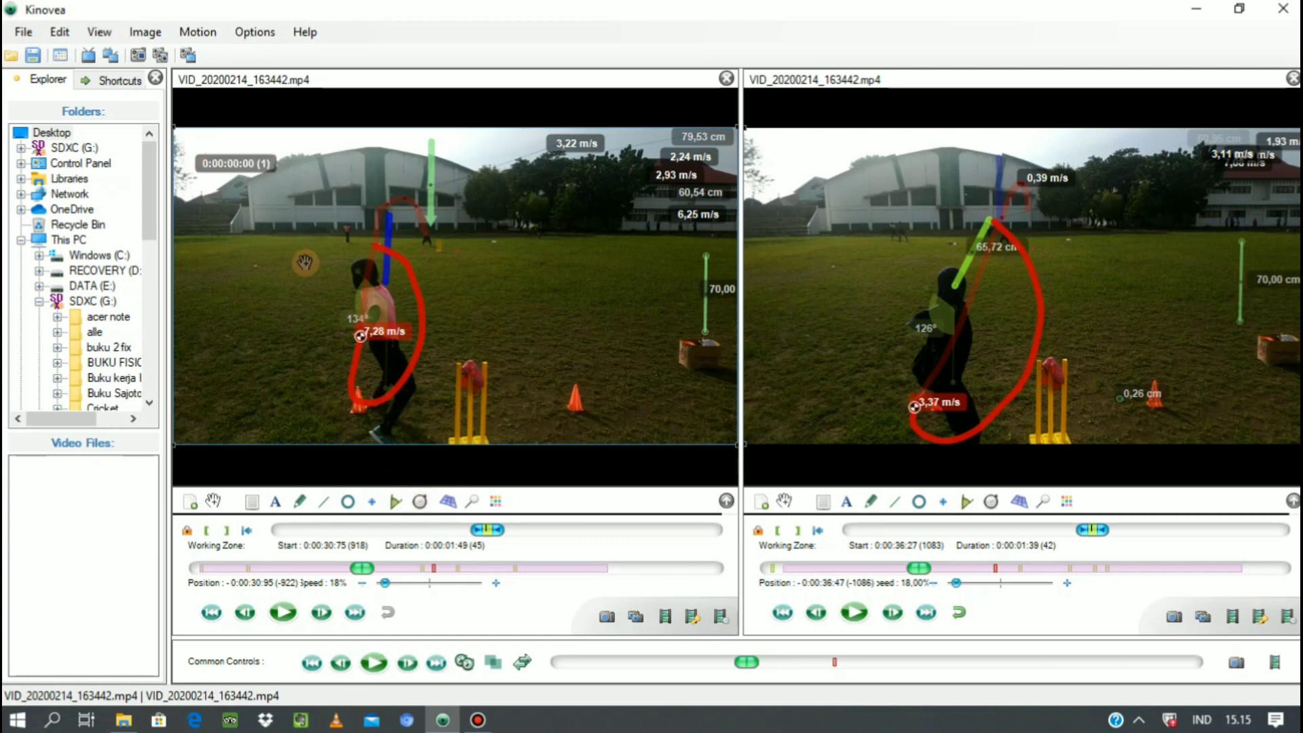
pyautogui.click(406, 664)
pyautogui.click(406, 664)
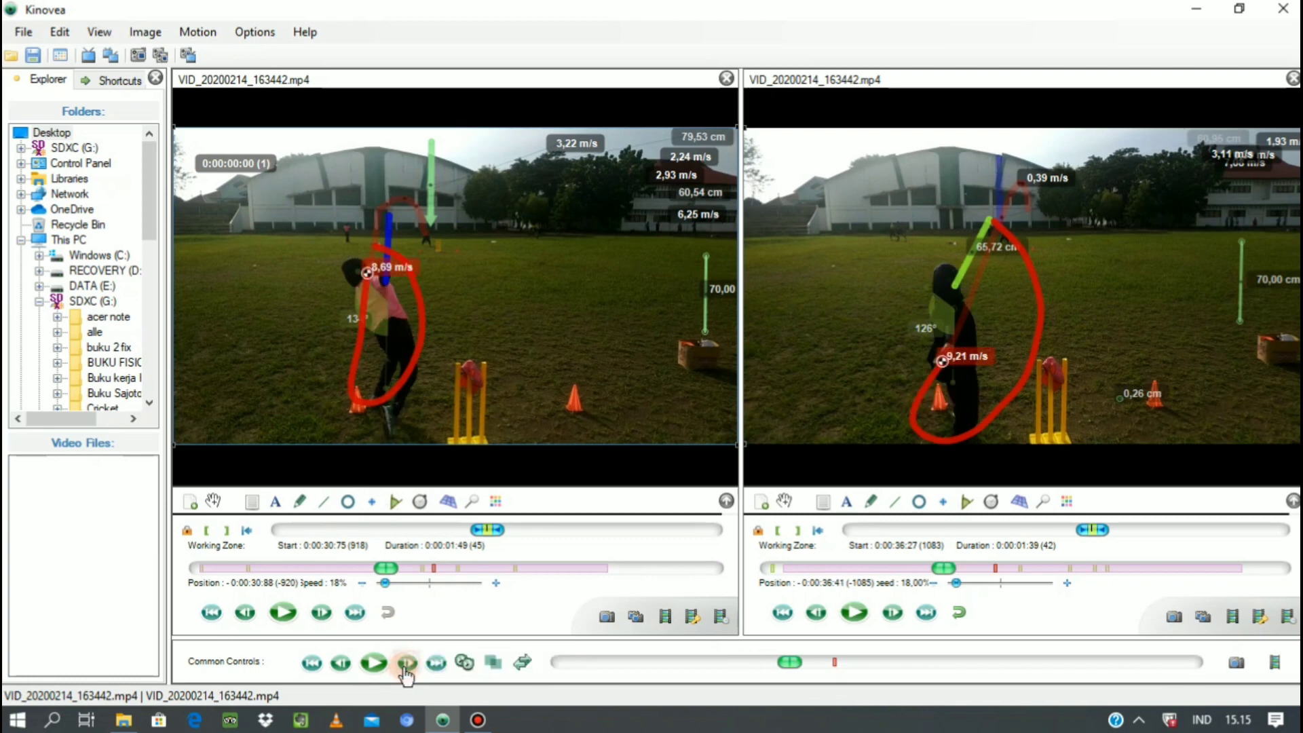
pyautogui.click(406, 664)
pyautogui.click(406, 664)
pyautogui.click(406, 664)
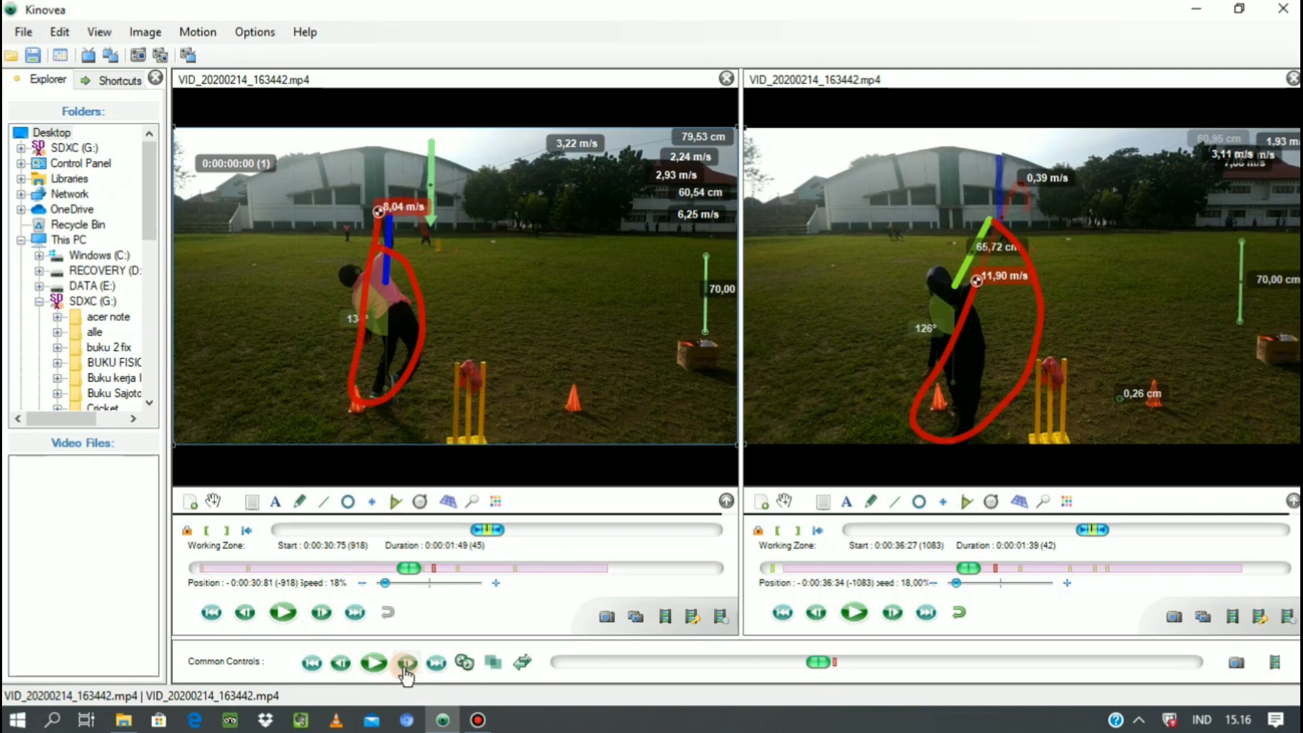
pyautogui.rightClick(225, 164)
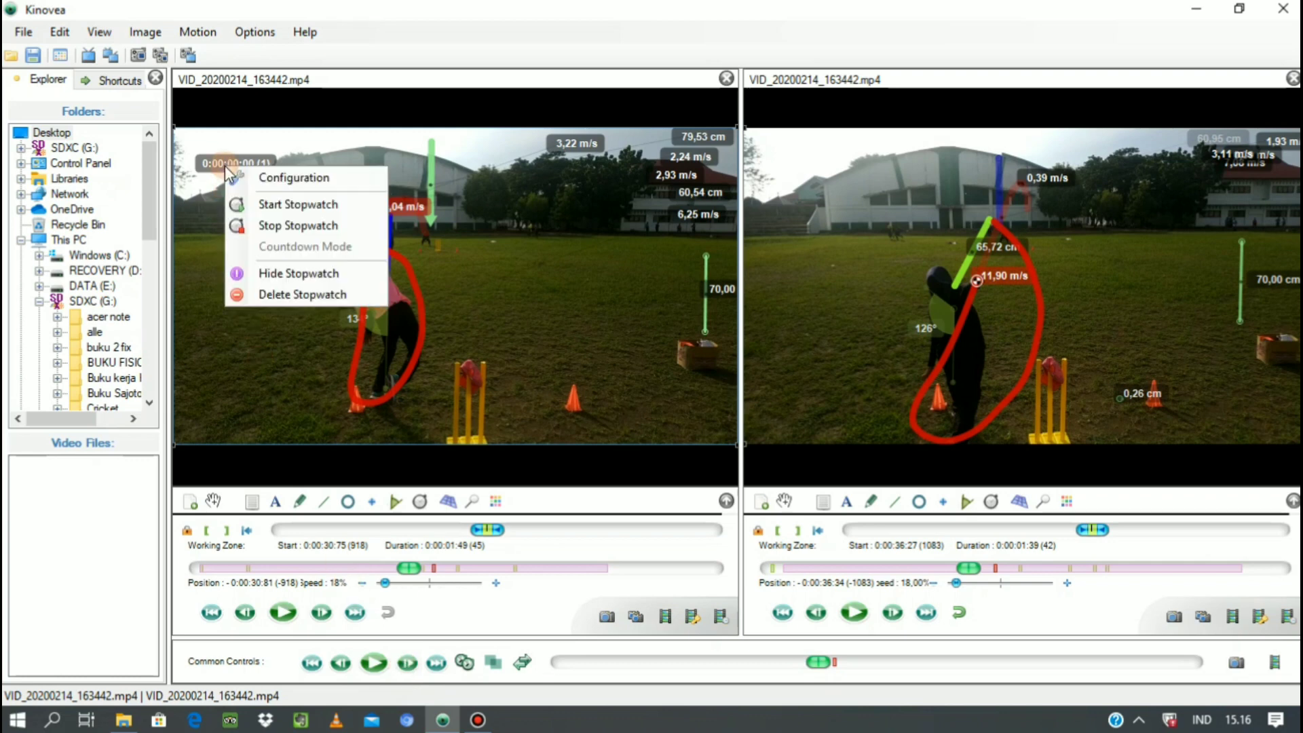
pyautogui.click(273, 207)
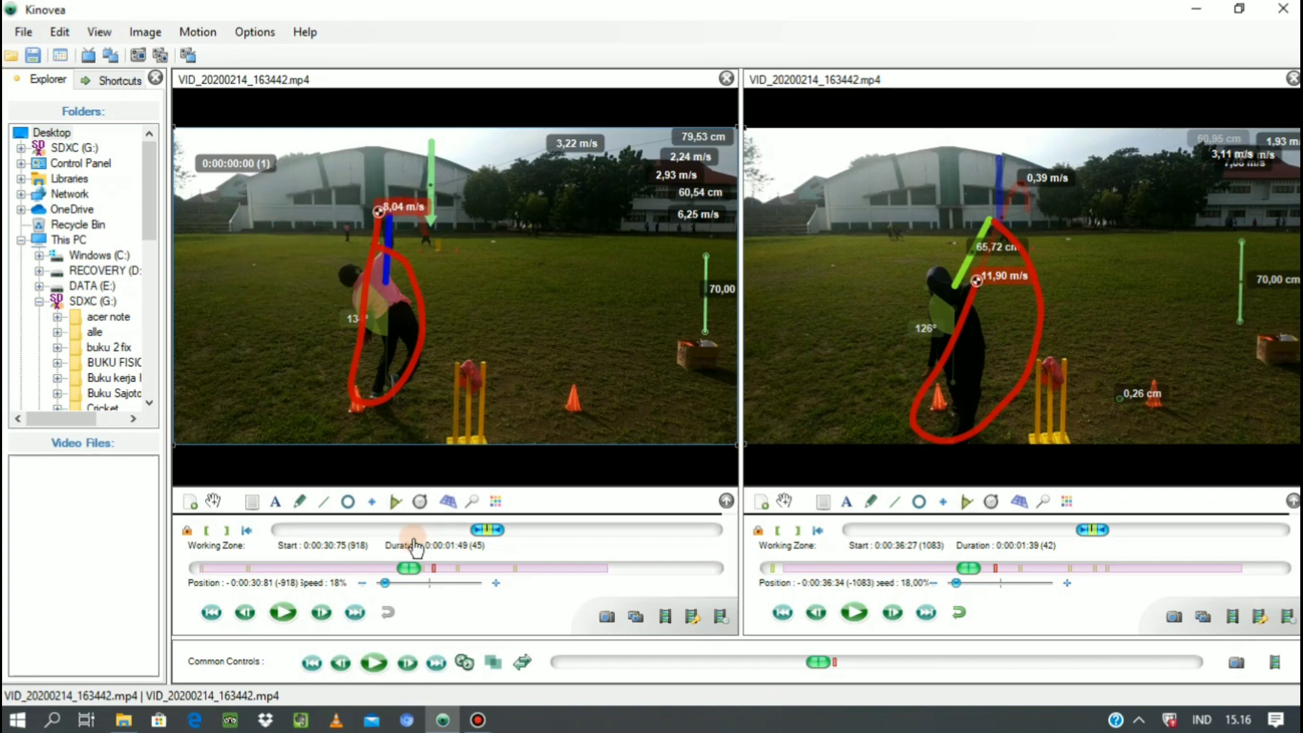
# Advance both videos frame by frame and stop the first video's stopwatch at 0:00:00:56.
pyautogui.click(410, 661)
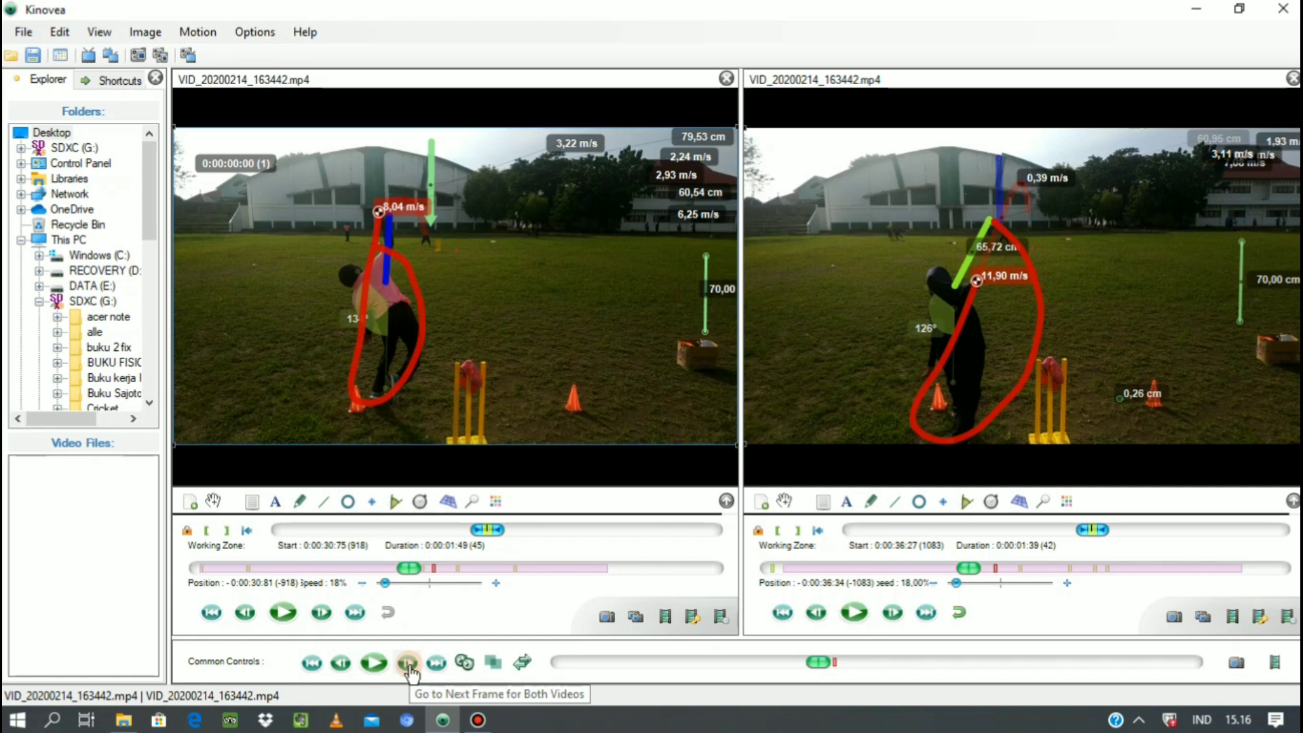
pyautogui.click(409, 664)
pyautogui.click(410, 664)
pyautogui.click(409, 664)
pyautogui.click(409, 663)
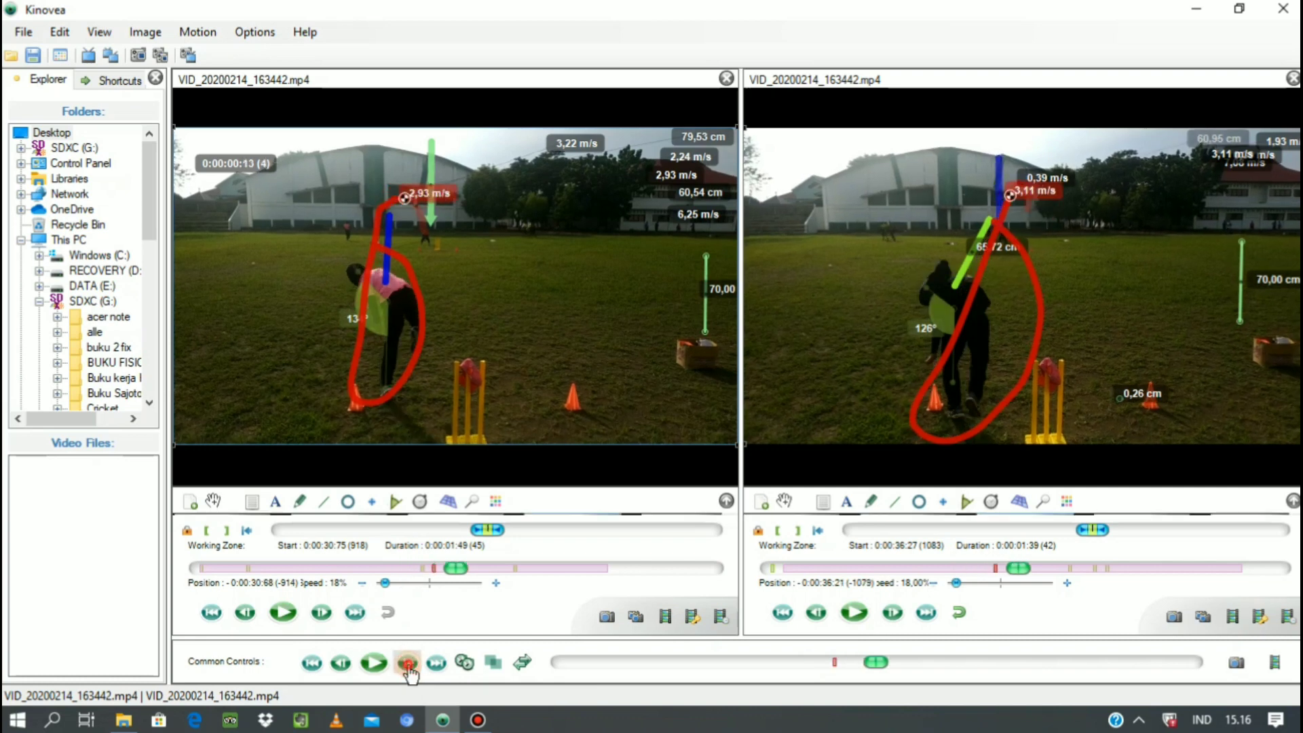
pyautogui.click(409, 664)
pyautogui.click(409, 664)
pyautogui.click(409, 664)
pyautogui.click(409, 664)
pyautogui.click(409, 664)
pyautogui.click(409, 663)
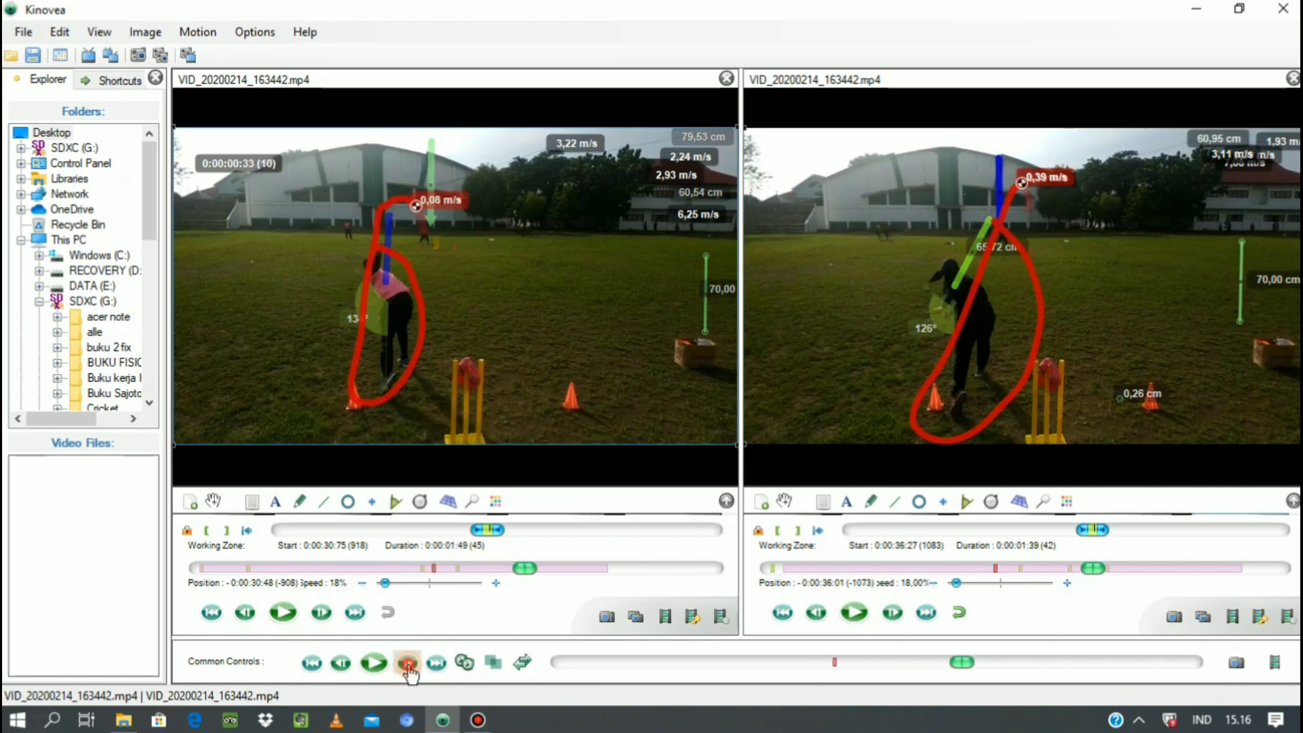
pyautogui.click(409, 664)
pyautogui.click(410, 664)
pyautogui.click(409, 664)
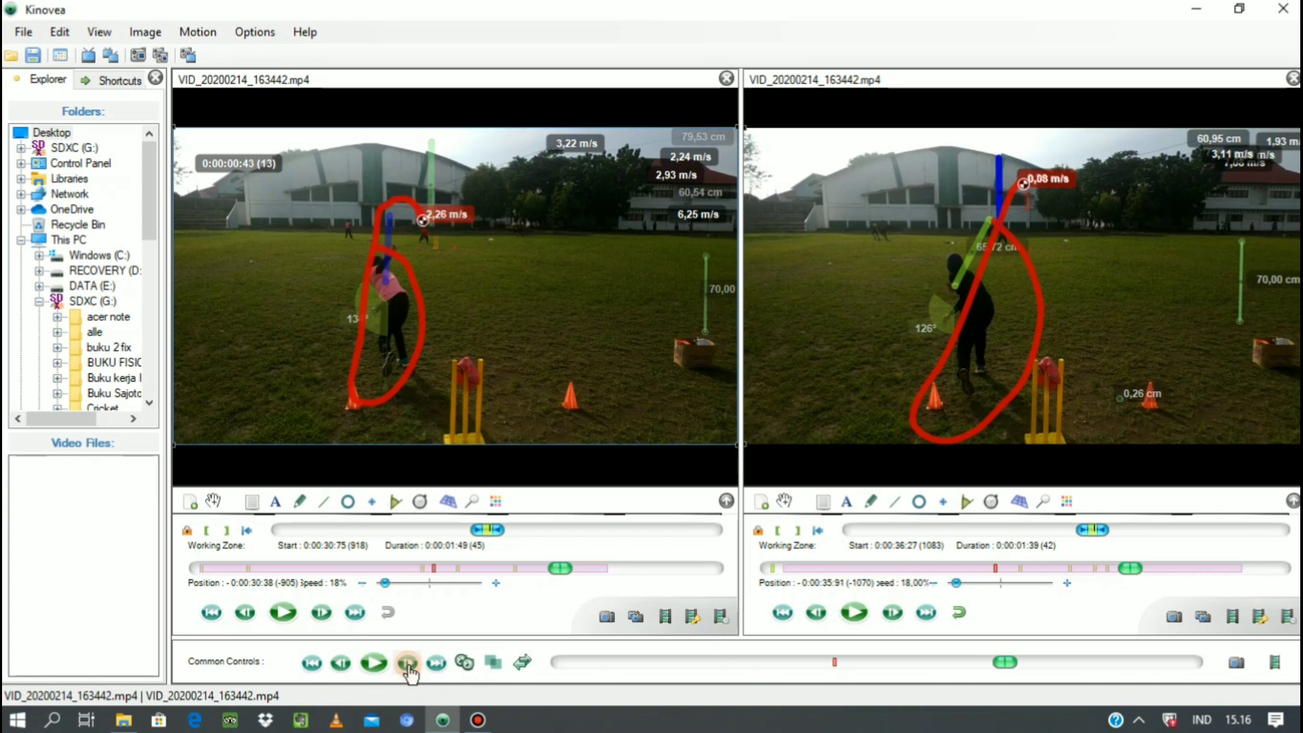
pyautogui.click(409, 664)
pyautogui.click(409, 664)
pyautogui.click(410, 664)
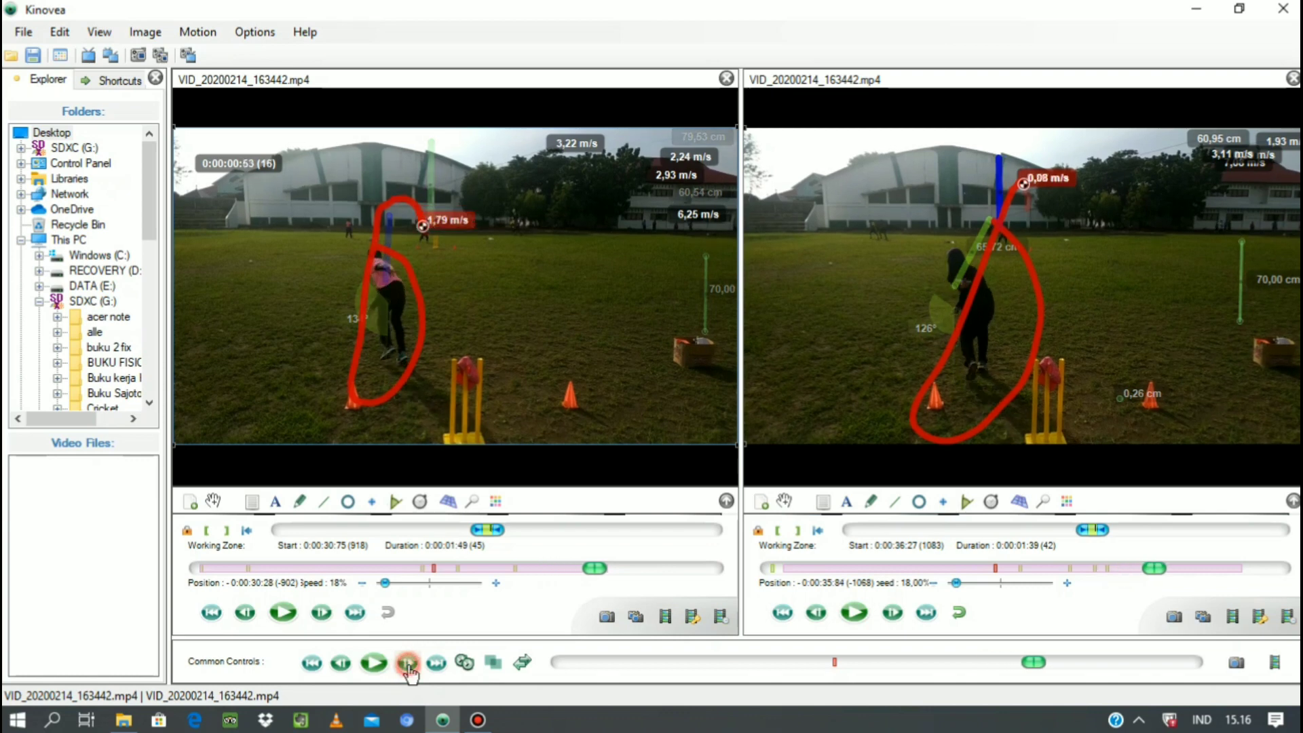
pyautogui.click(409, 664)
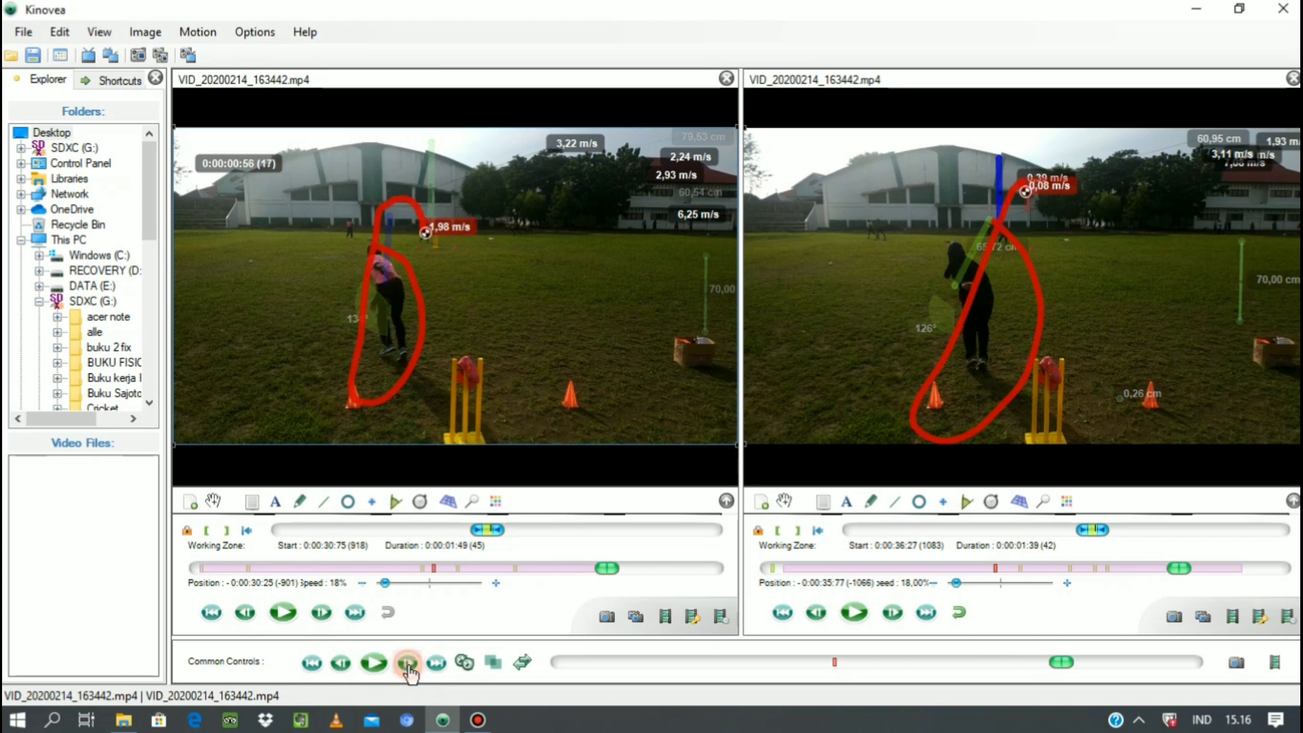
pyautogui.rightClick(241, 161)
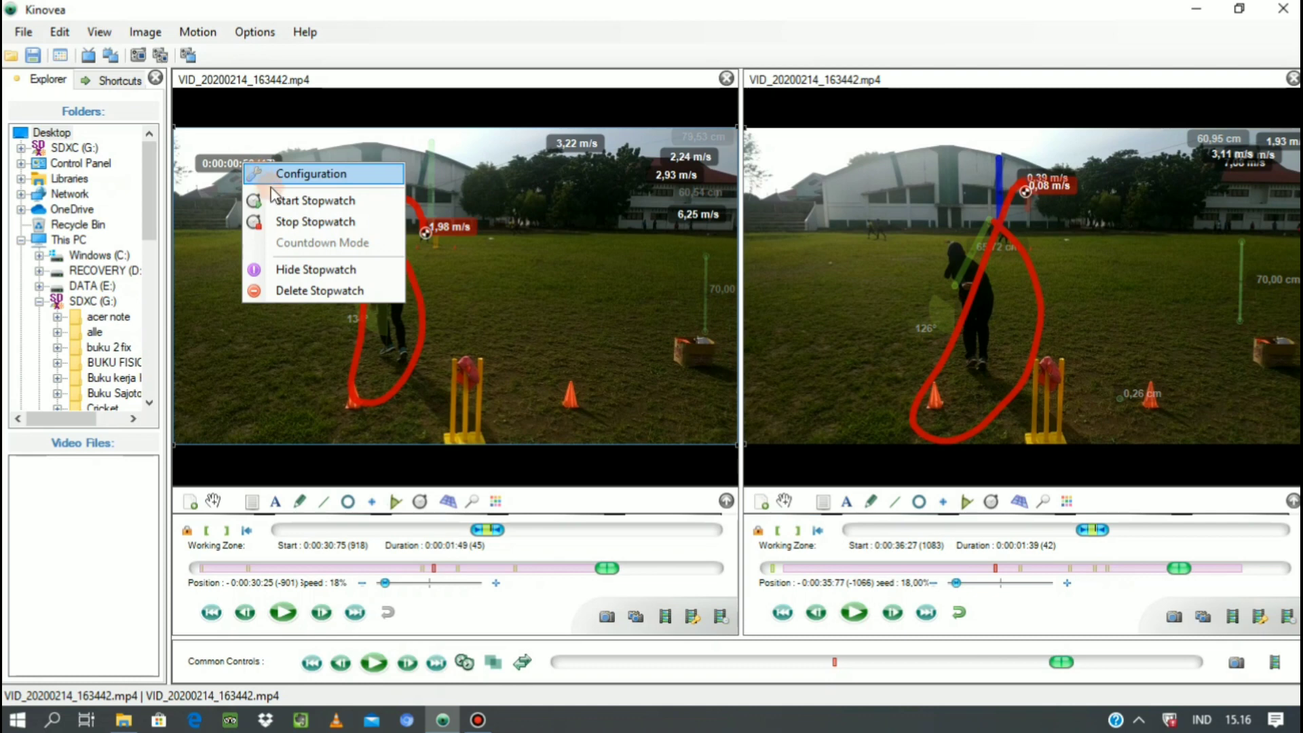
pyautogui.click(290, 219)
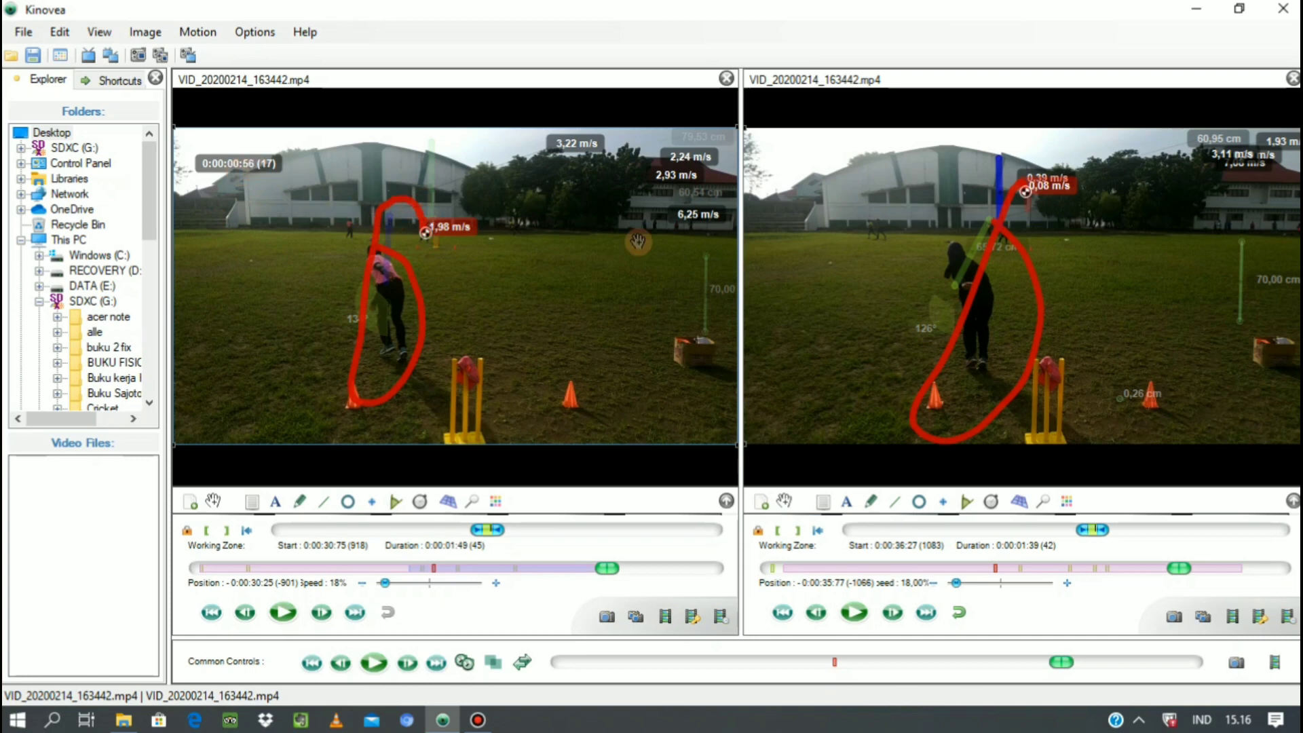
# Step the second video back frame by frame to position -0:00:36:24, with the ball just above the bowler's head.
pyautogui.click(818, 617)
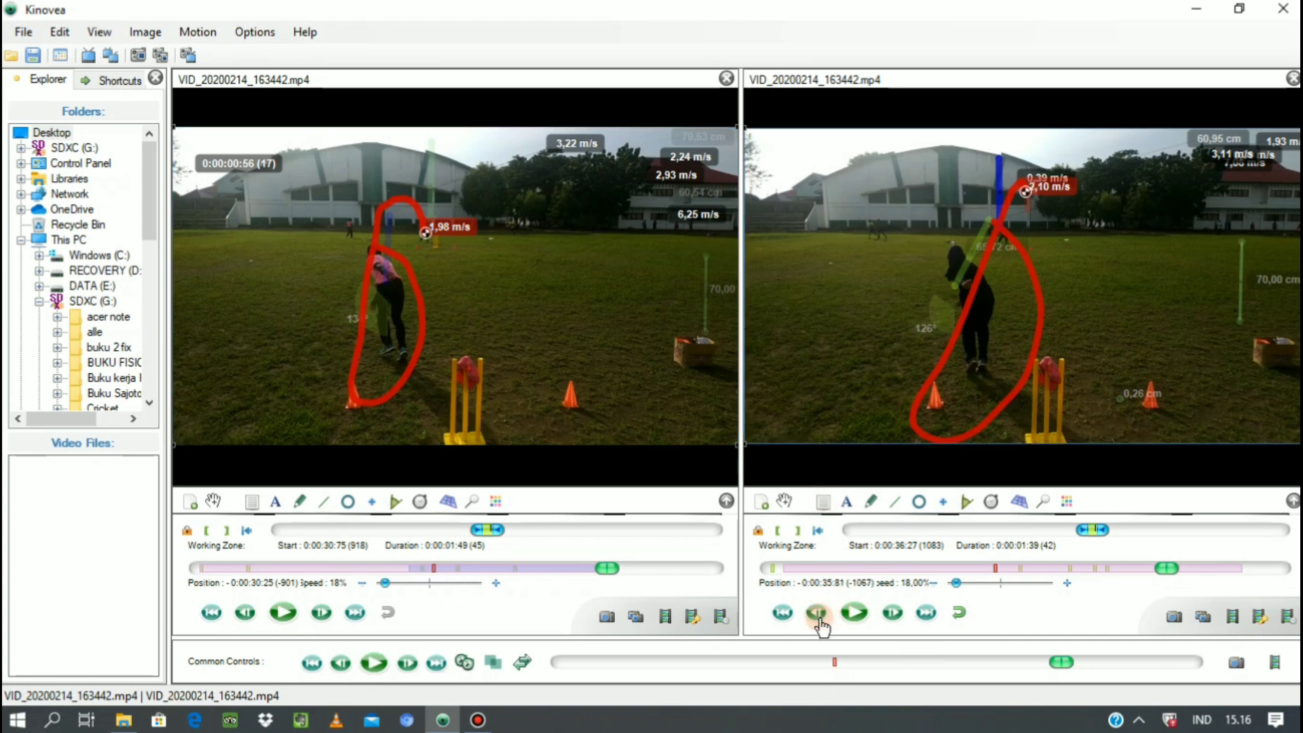
pyautogui.click(819, 615)
pyautogui.click(818, 614)
pyautogui.click(819, 614)
pyautogui.click(819, 615)
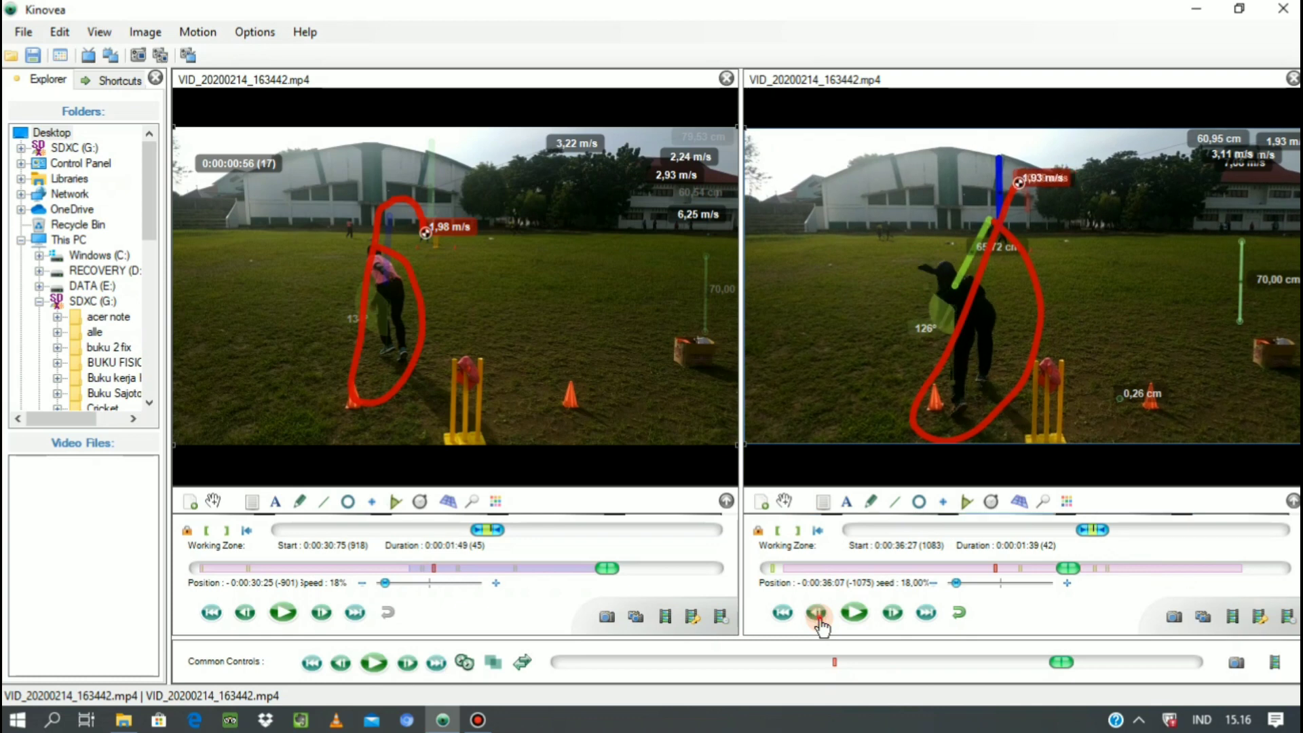
pyautogui.click(819, 614)
pyautogui.click(818, 615)
pyautogui.click(819, 615)
pyautogui.click(819, 614)
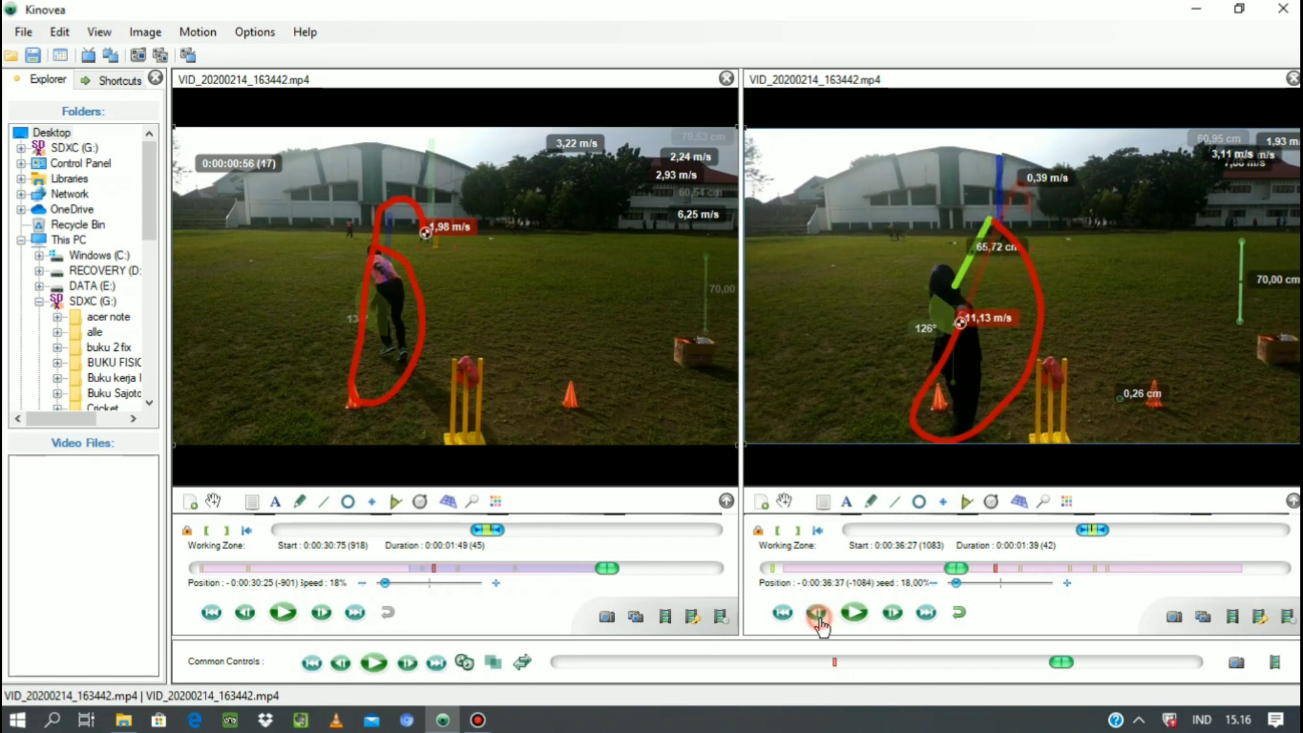
pyautogui.click(894, 615)
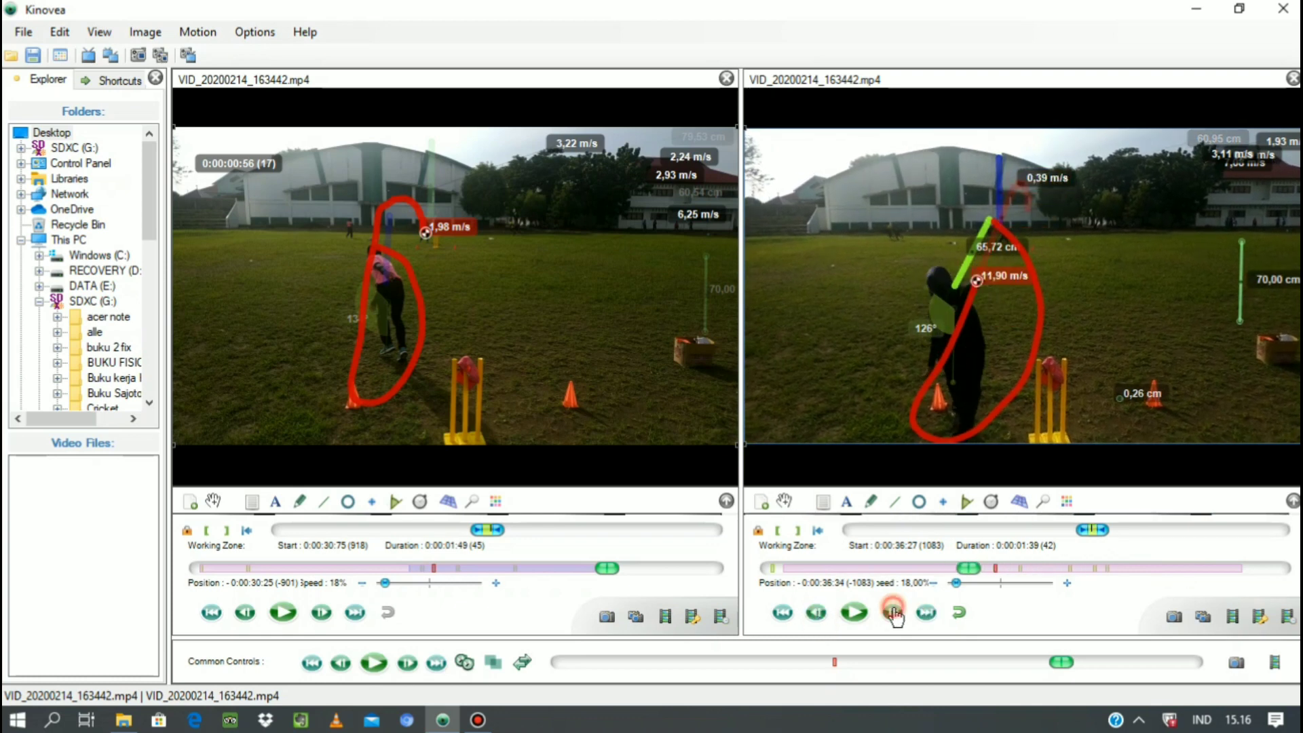
pyautogui.click(894, 615)
pyautogui.click(894, 614)
pyautogui.click(893, 615)
pyautogui.click(894, 615)
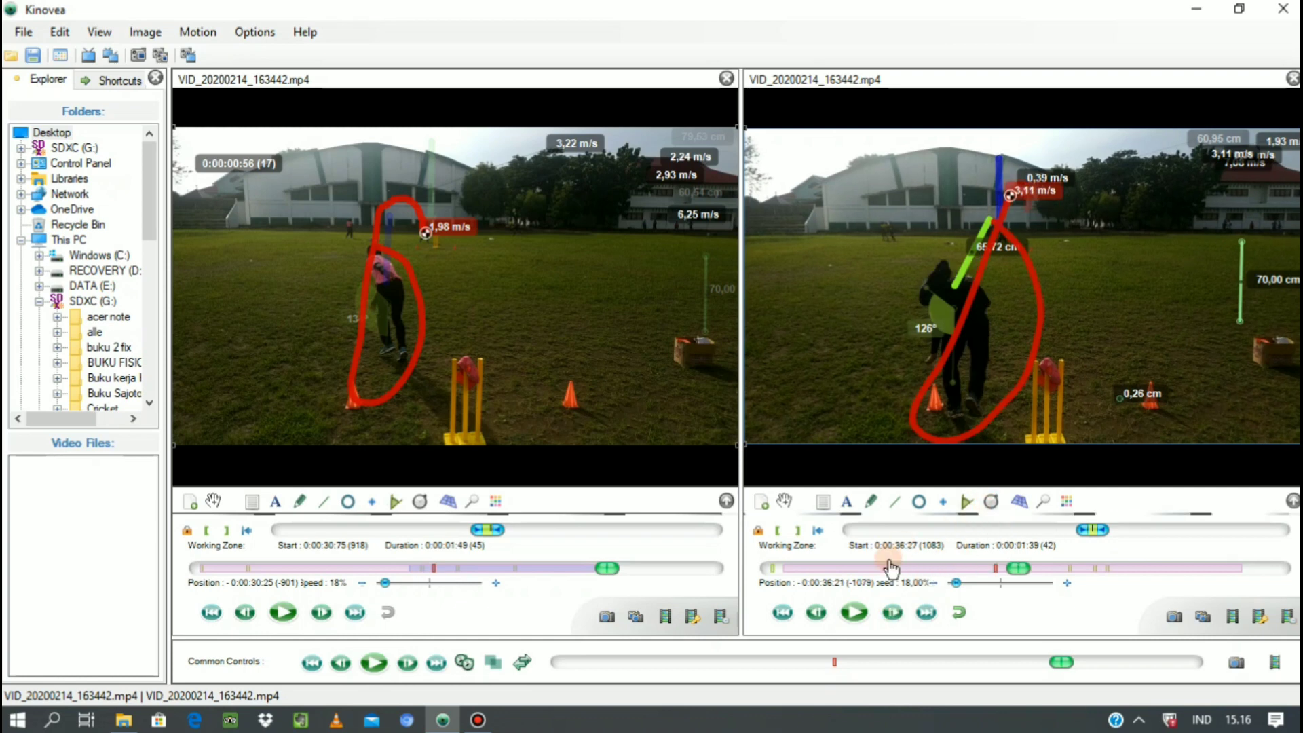
pyautogui.click(819, 615)
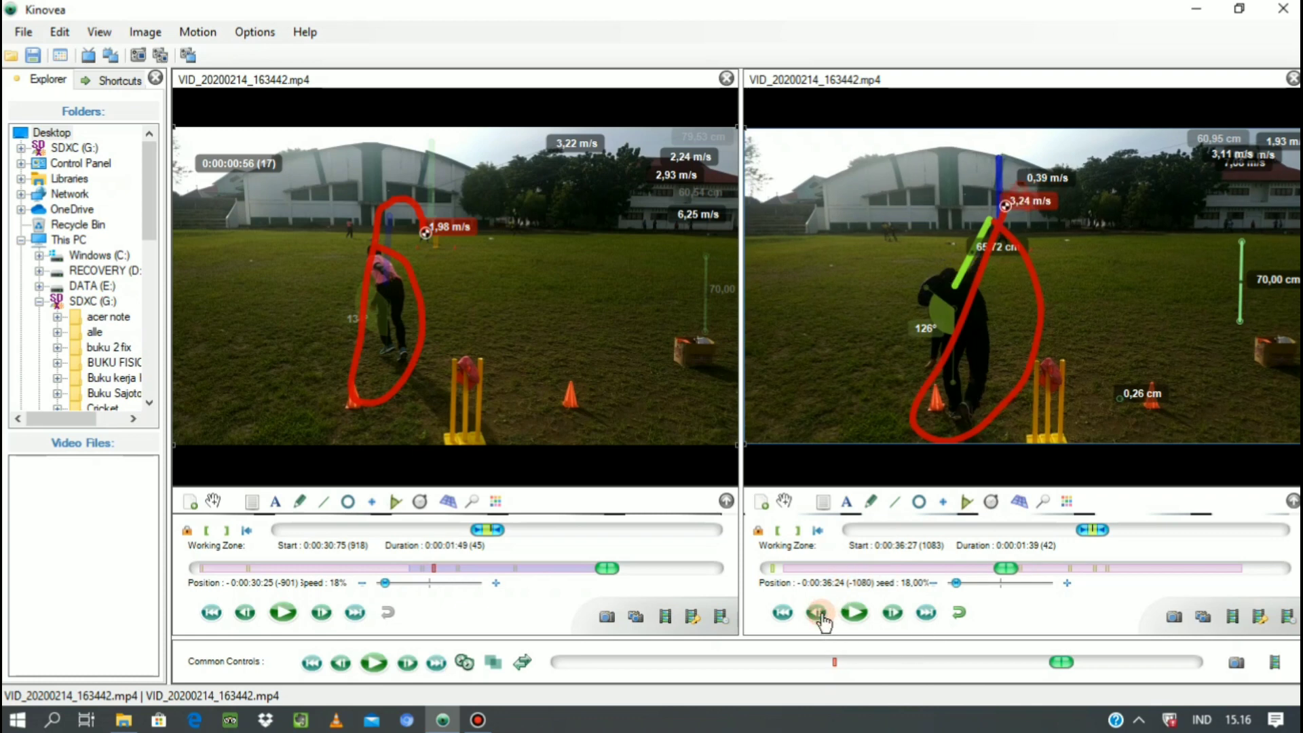
pyautogui.click(819, 614)
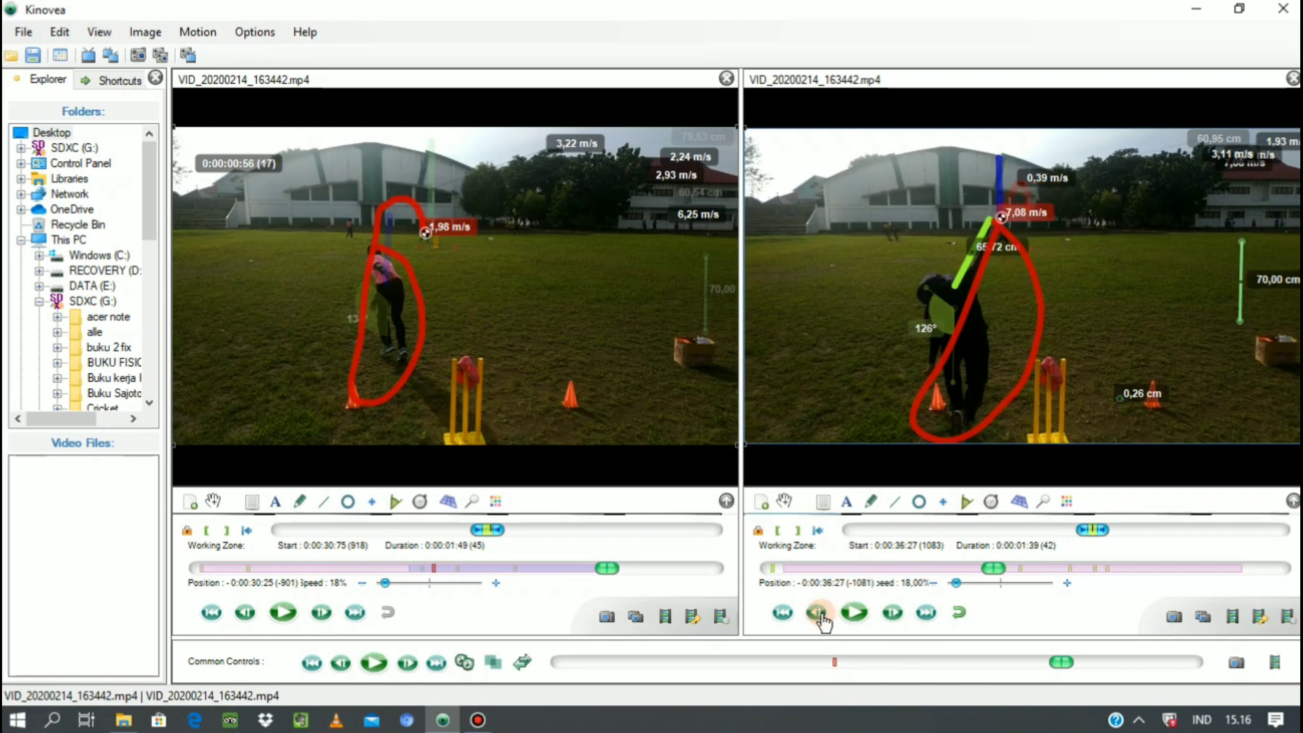
pyautogui.click(893, 618)
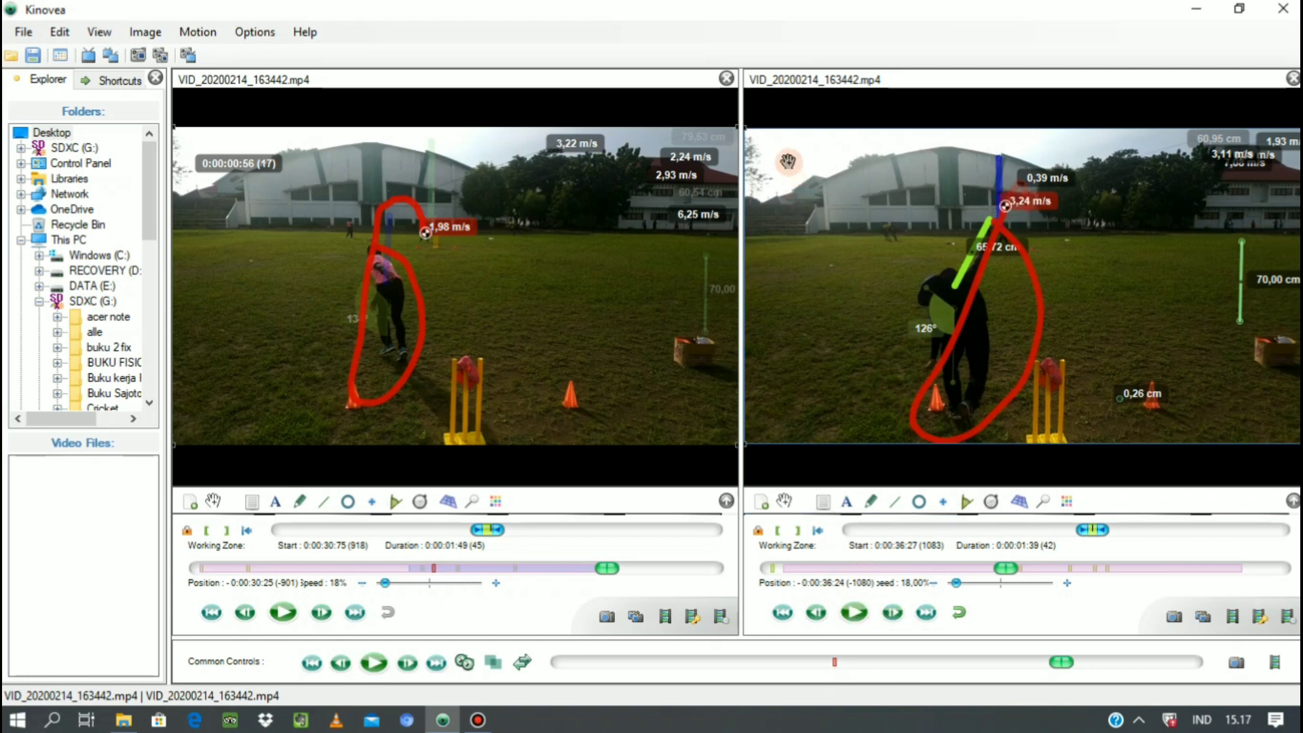
# Add a stopwatch in the upper-left of the second video's picture and start it at the current frame.
pyautogui.click(992, 503)
pyautogui.click(774, 149)
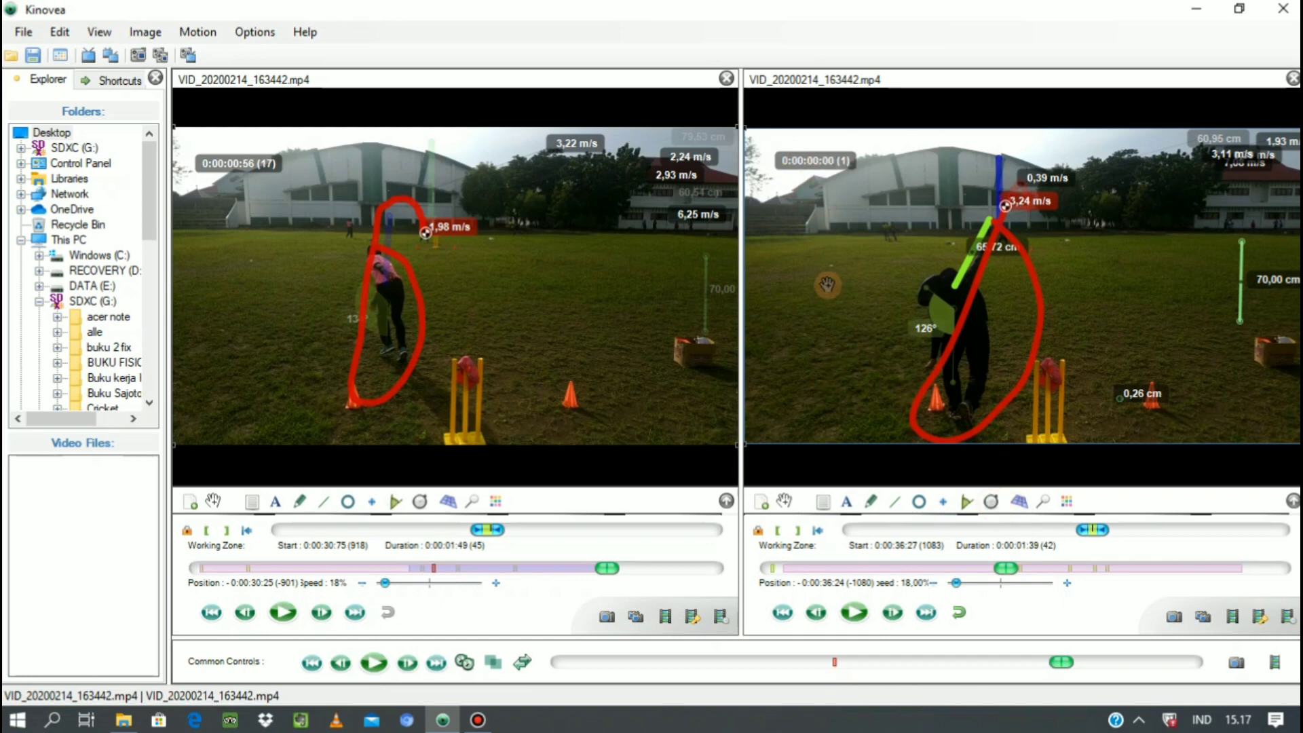
pyautogui.rightClick(816, 159)
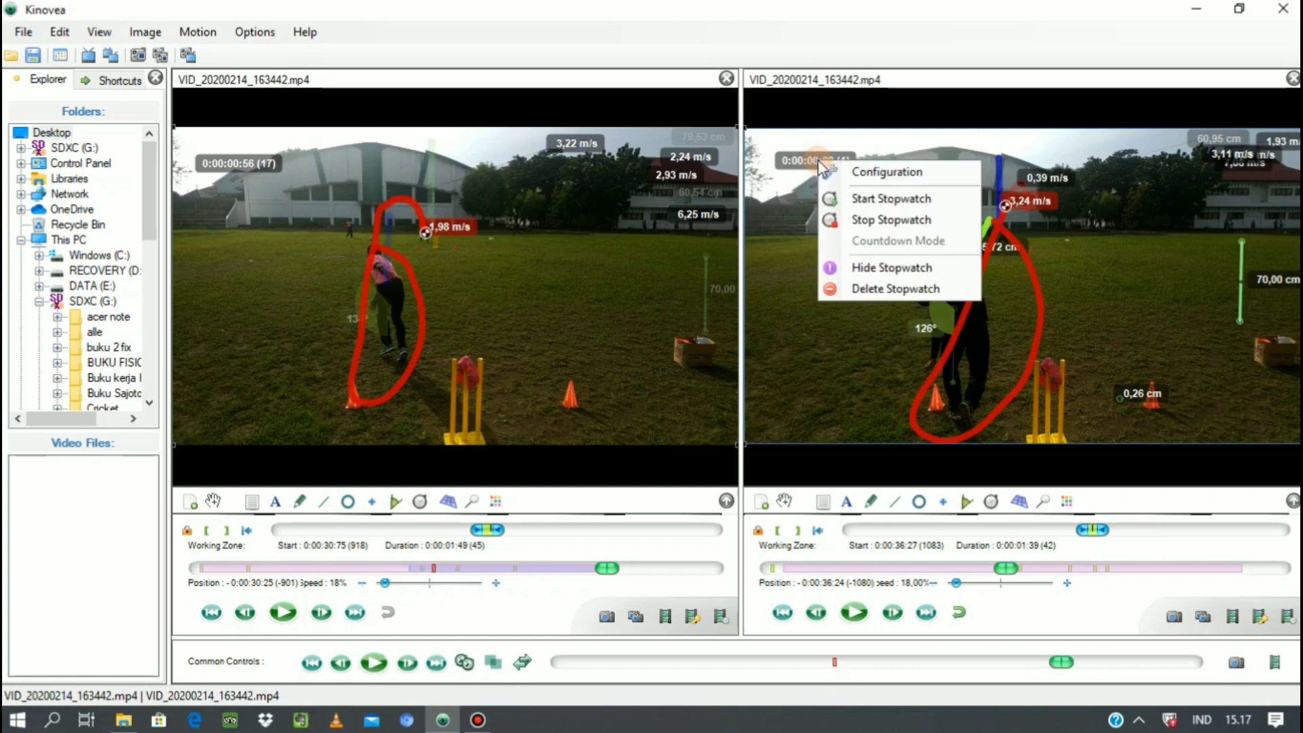
pyautogui.click(865, 198)
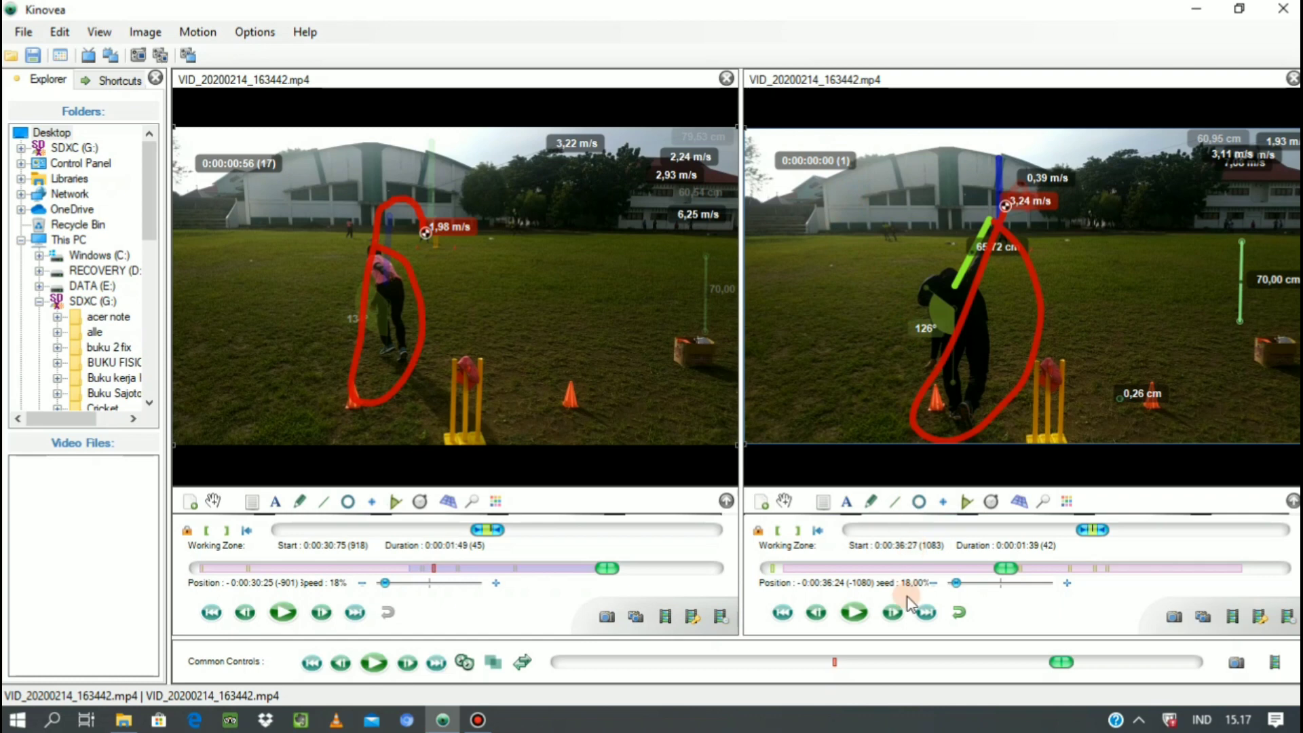
# Advance the second video frame by frame to position -0:00:35:61 and stop its stopwatch at 0:00:00:63.
pyautogui.click(896, 611)
pyautogui.click(897, 611)
pyautogui.click(896, 611)
pyautogui.click(896, 611)
pyautogui.click(897, 611)
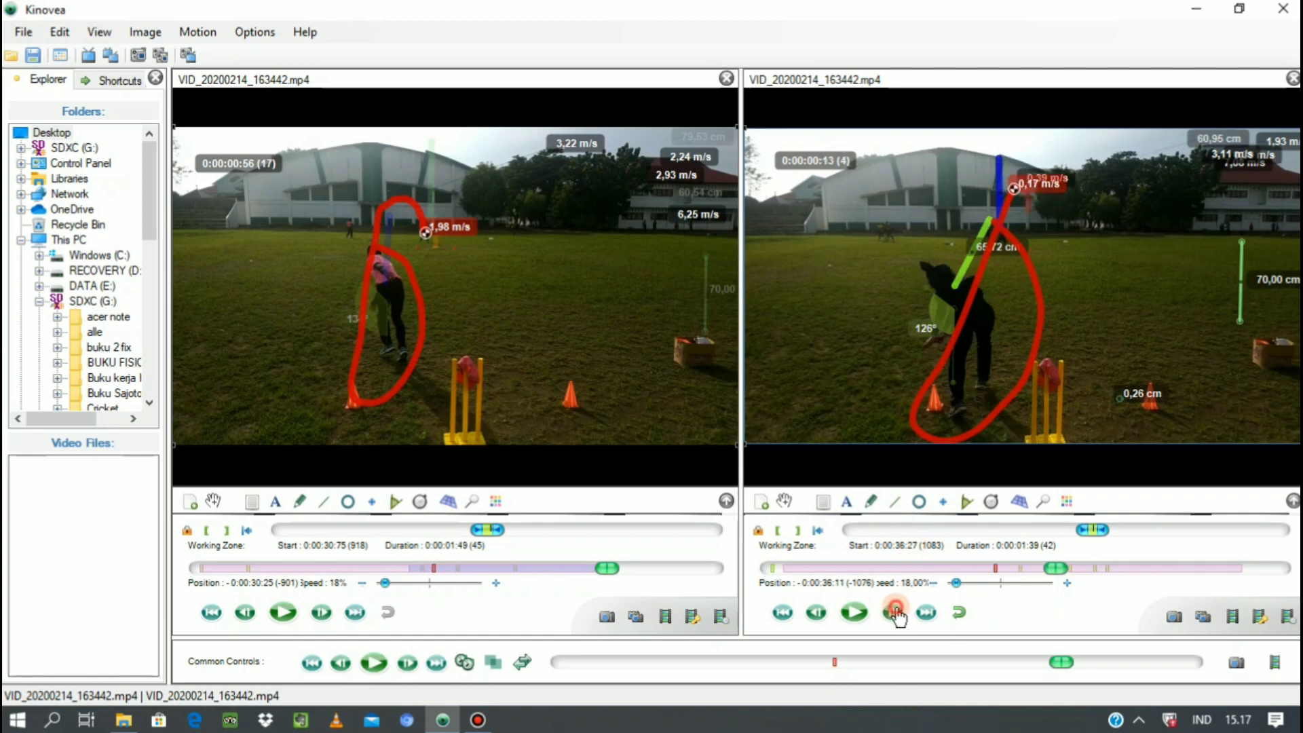
pyautogui.click(896, 611)
pyautogui.click(896, 611)
pyautogui.click(896, 611)
pyautogui.click(896, 611)
pyautogui.click(897, 611)
pyautogui.click(896, 611)
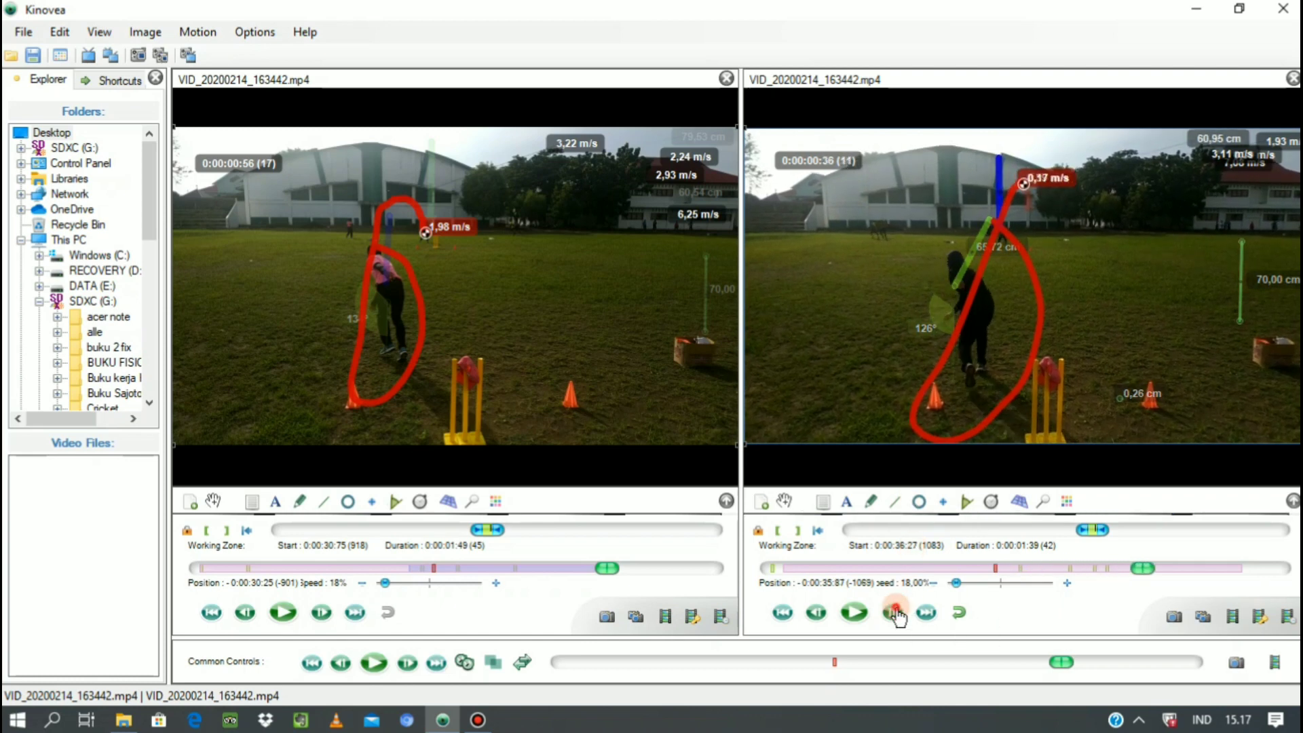
pyautogui.click(896, 611)
pyautogui.click(896, 611)
pyautogui.click(896, 612)
pyautogui.click(896, 612)
pyautogui.click(896, 613)
pyautogui.click(896, 612)
pyautogui.click(896, 613)
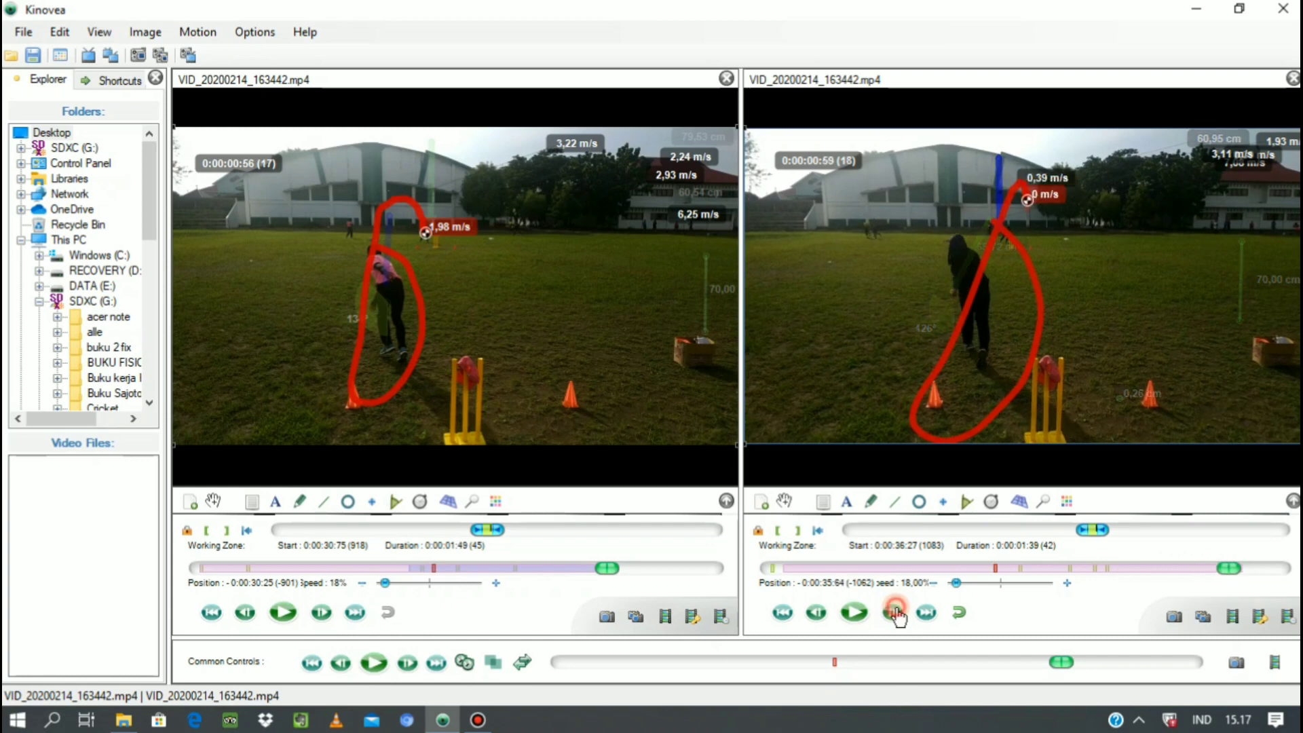
pyautogui.click(894, 613)
pyautogui.click(896, 612)
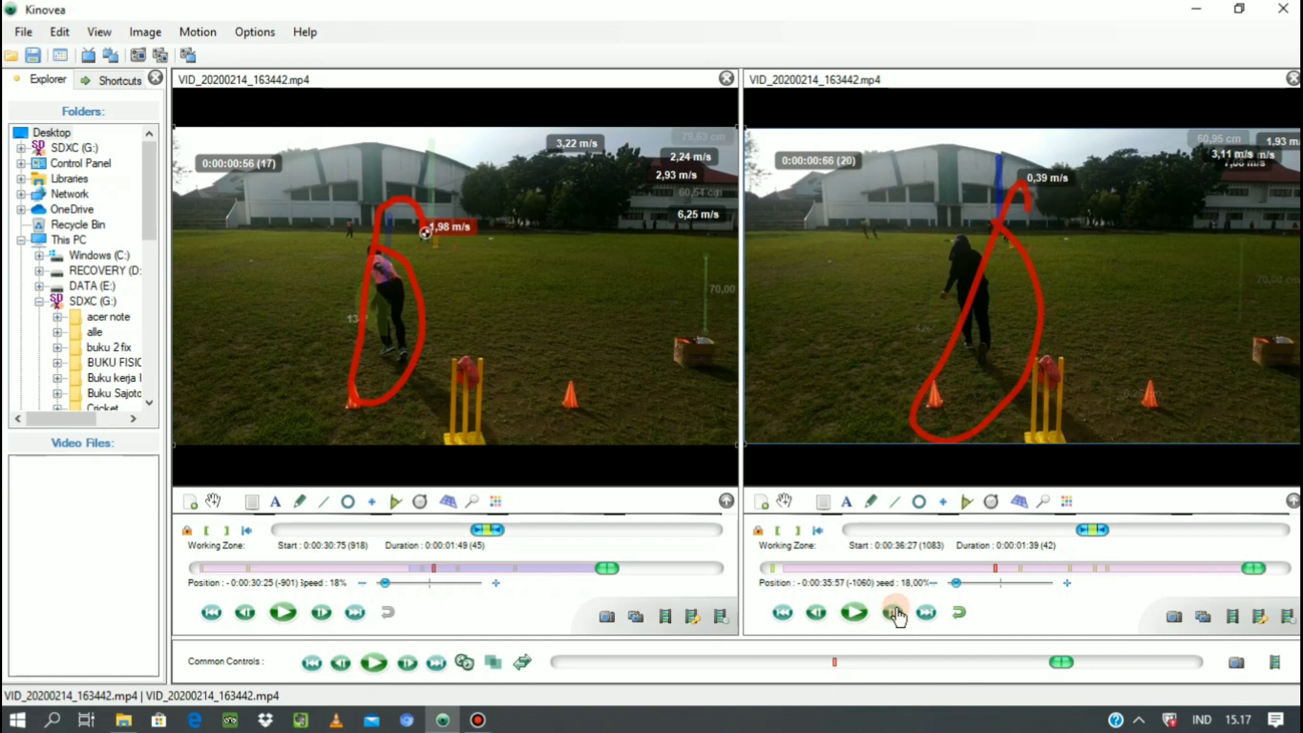
pyautogui.click(815, 614)
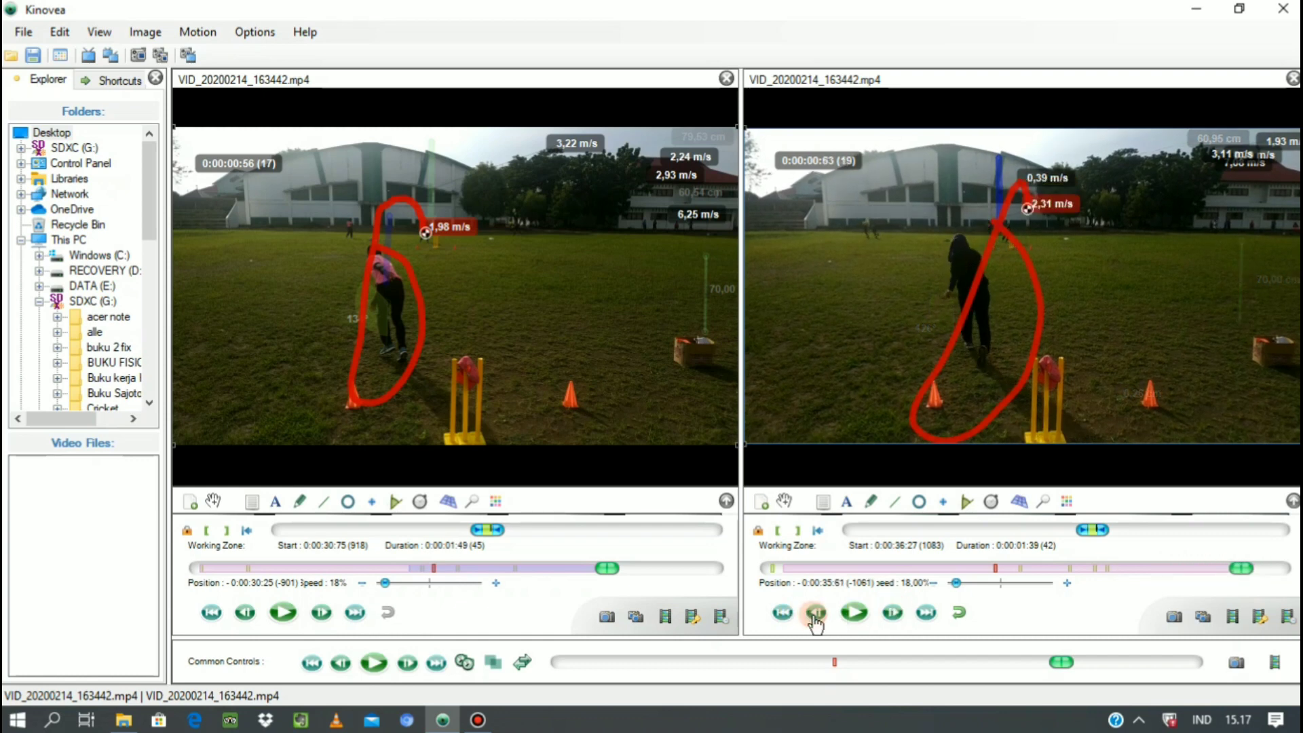
pyautogui.rightClick(825, 175)
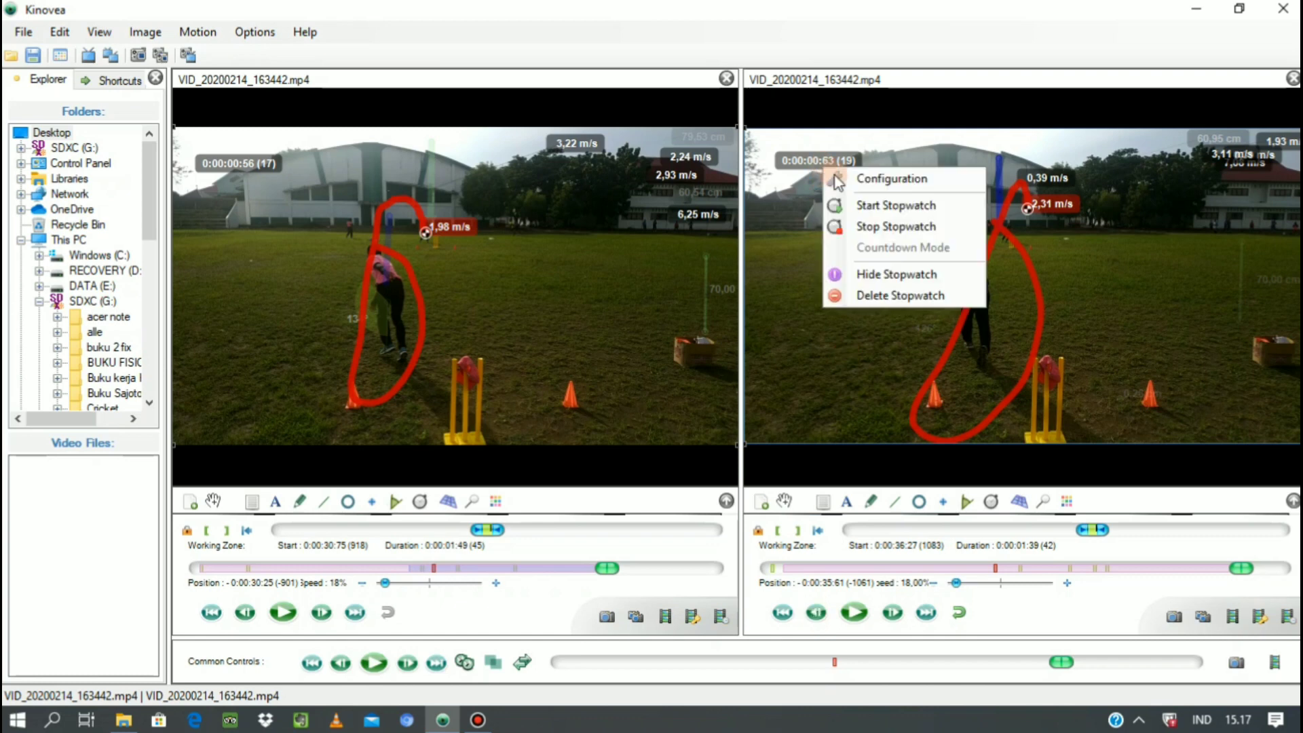
pyautogui.click(876, 223)
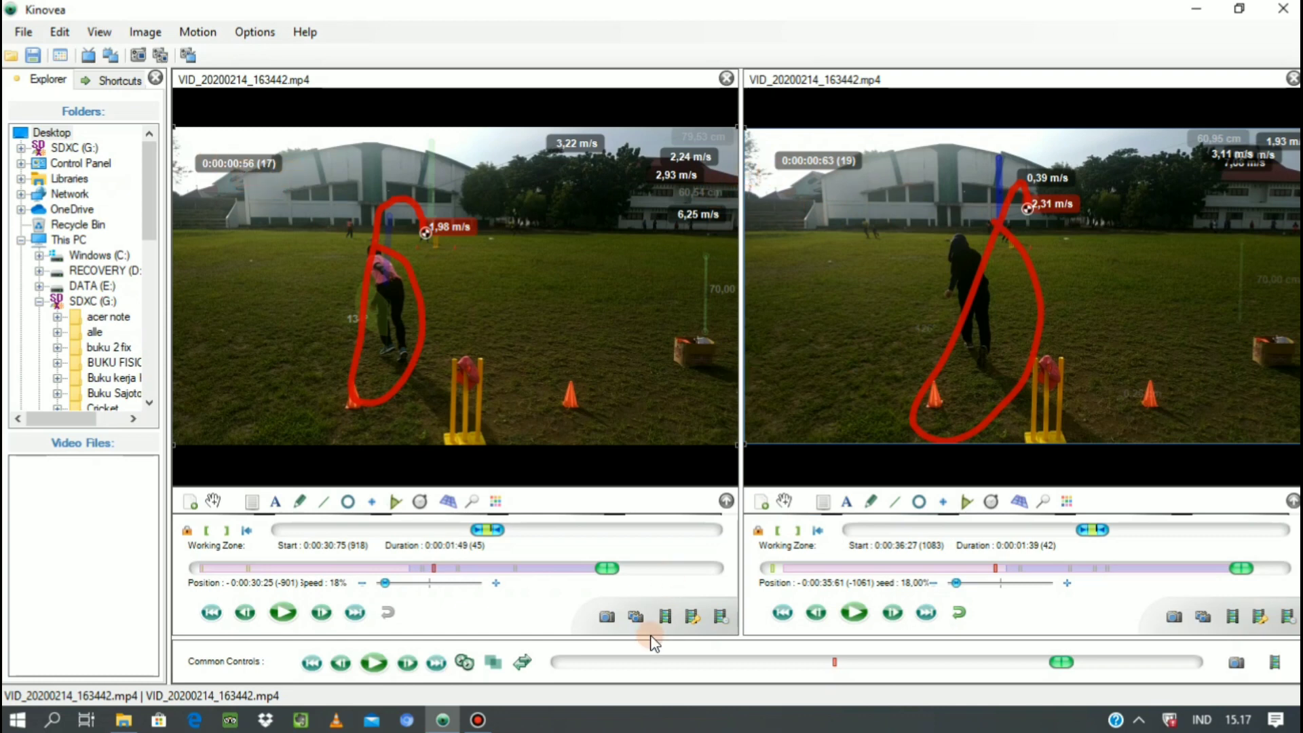
# Play both videos together to review the tracked throws and stopwatches, and pause them early in the throwing motion.
pyautogui.click(374, 663)
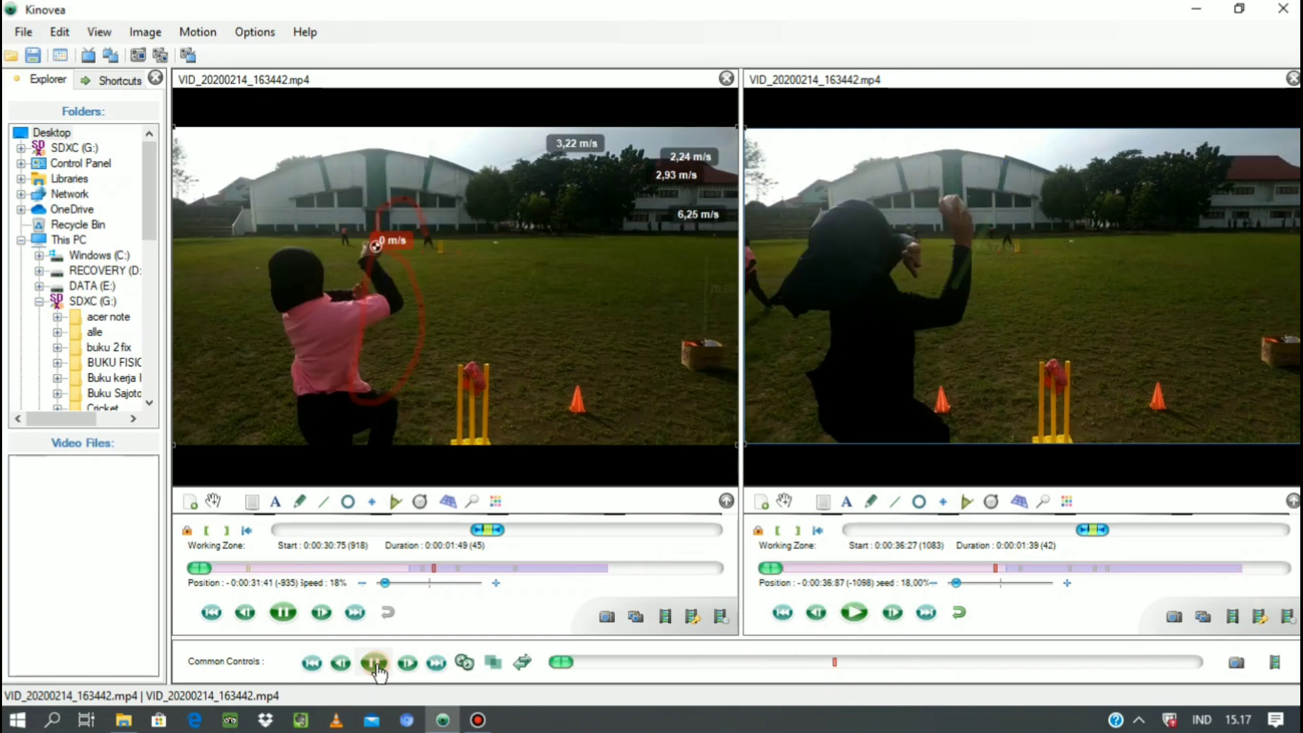
pyautogui.click(375, 664)
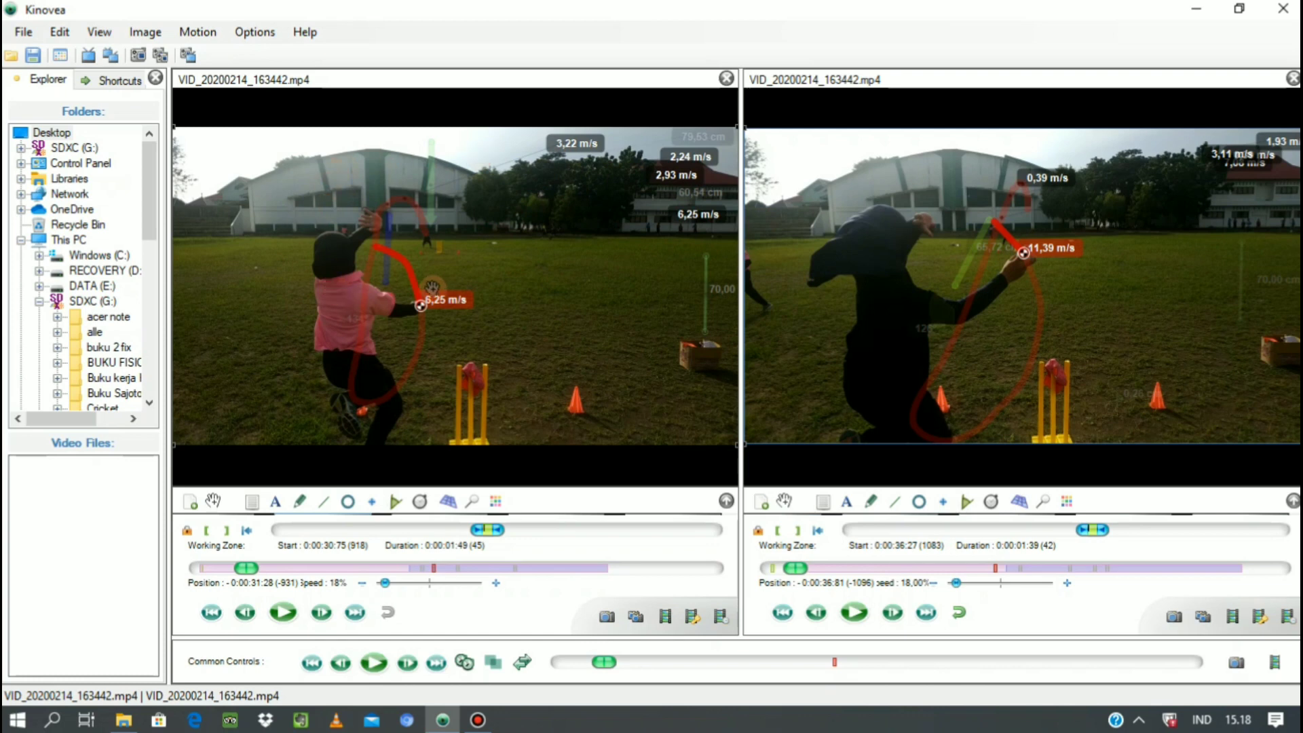
pyautogui.click(520, 288)
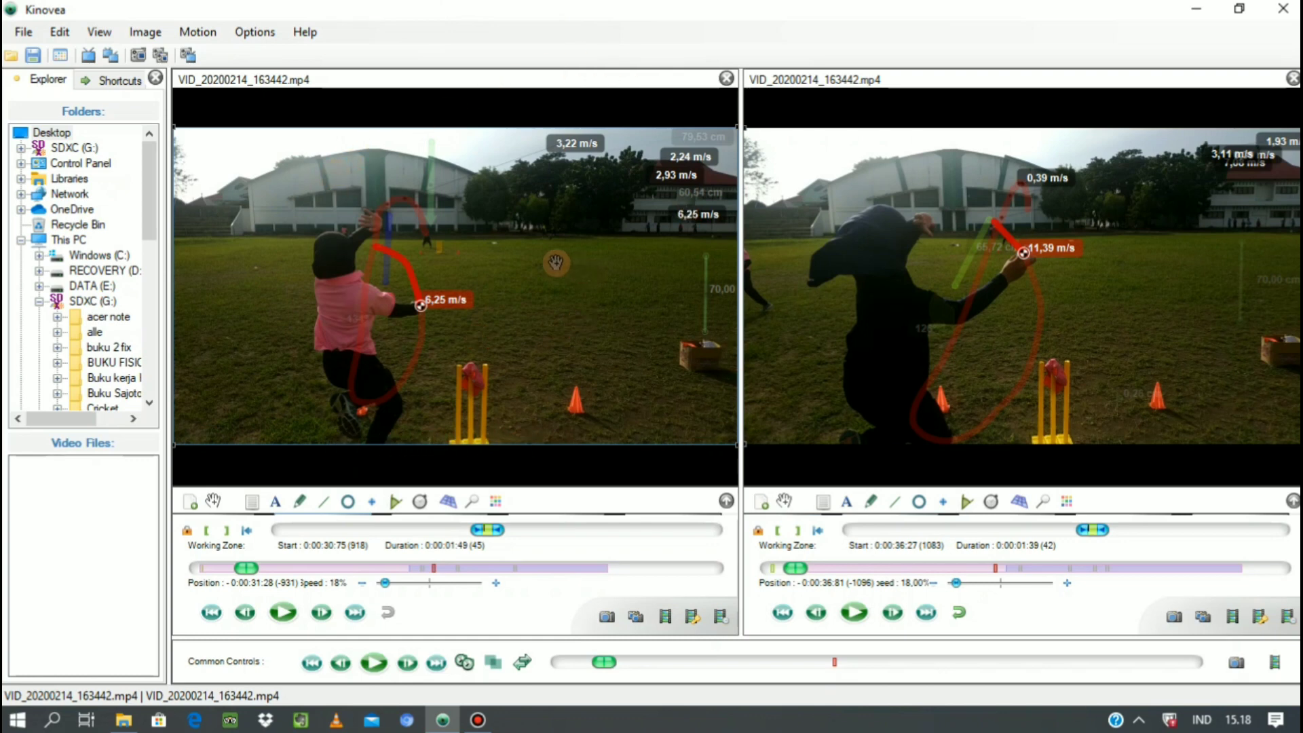
pyautogui.click(980, 275)
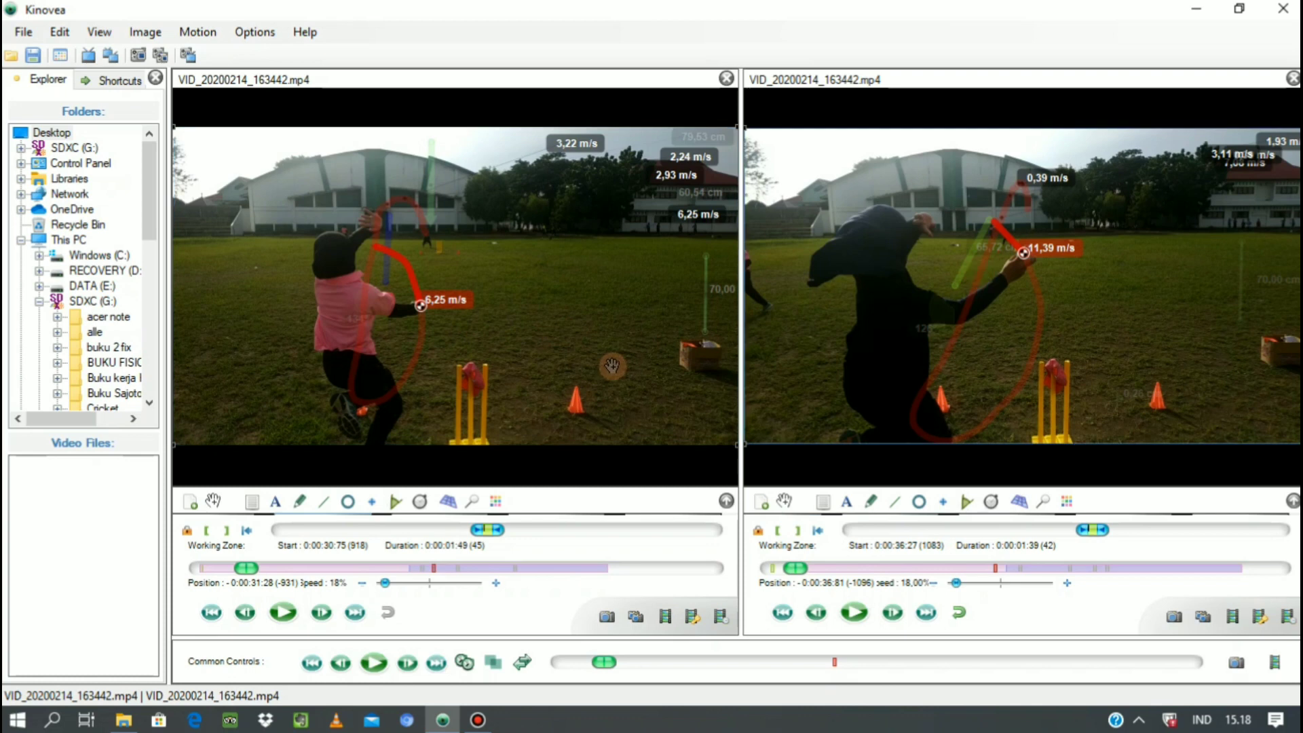
# Save the first video as "video 1" in the Videos folder, with key images data permanently painted and slow motion taken into account.
pyautogui.click(542, 285)
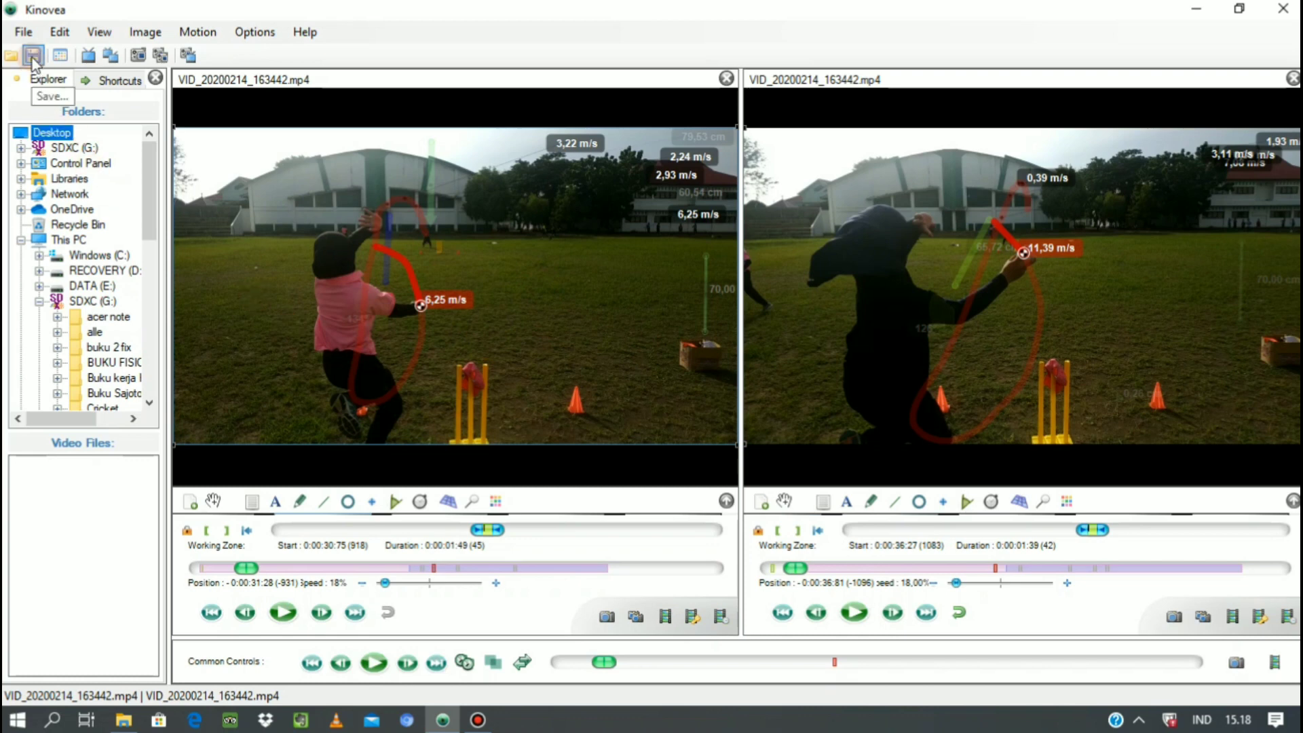
pyautogui.click(32, 55)
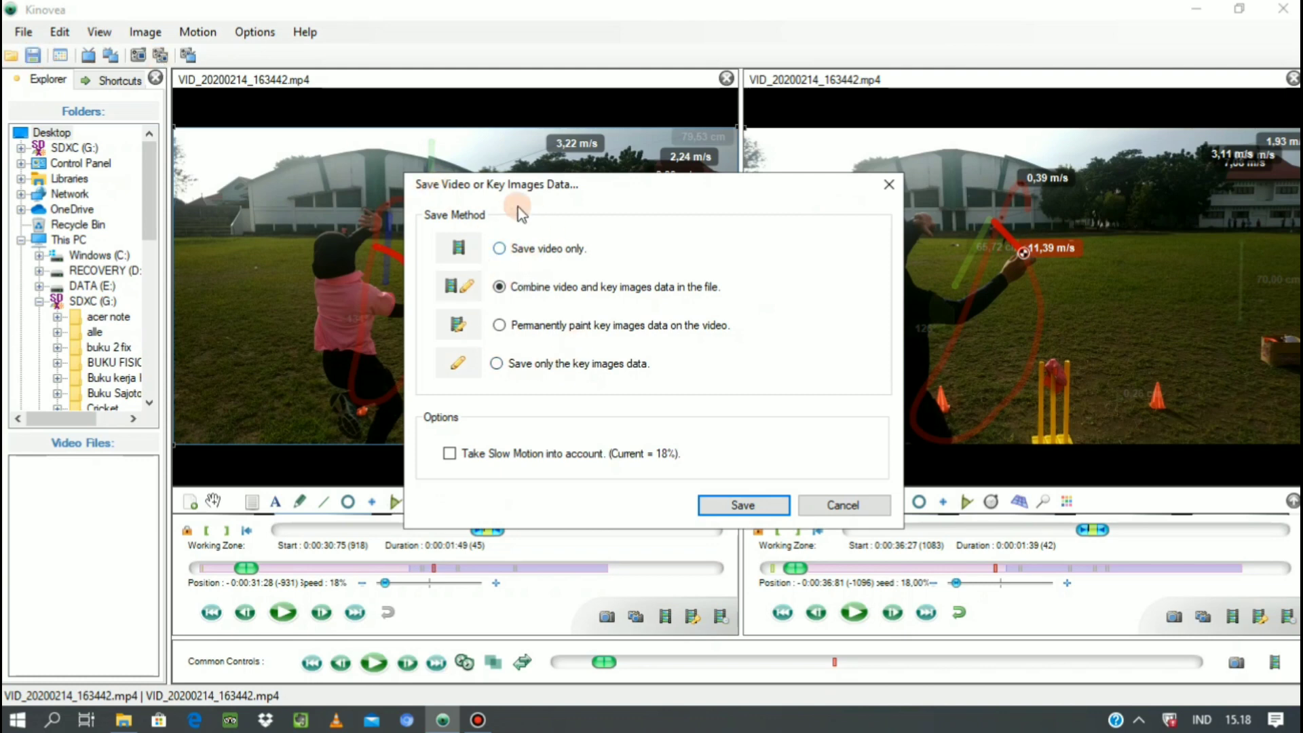
pyautogui.click(501, 326)
pyautogui.click(450, 453)
pyautogui.click(742, 506)
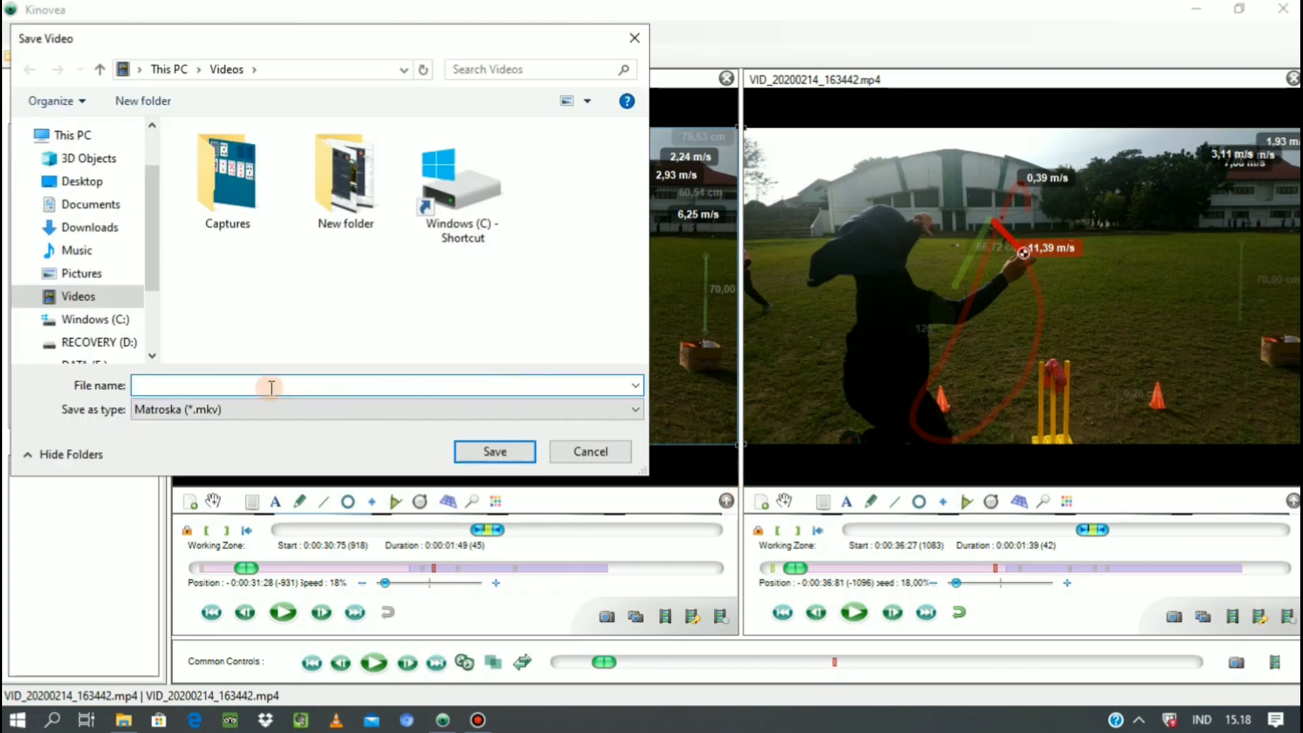
pyautogui.click(268, 387)
pyautogui.write('video 1')
pyautogui.click(469, 459)
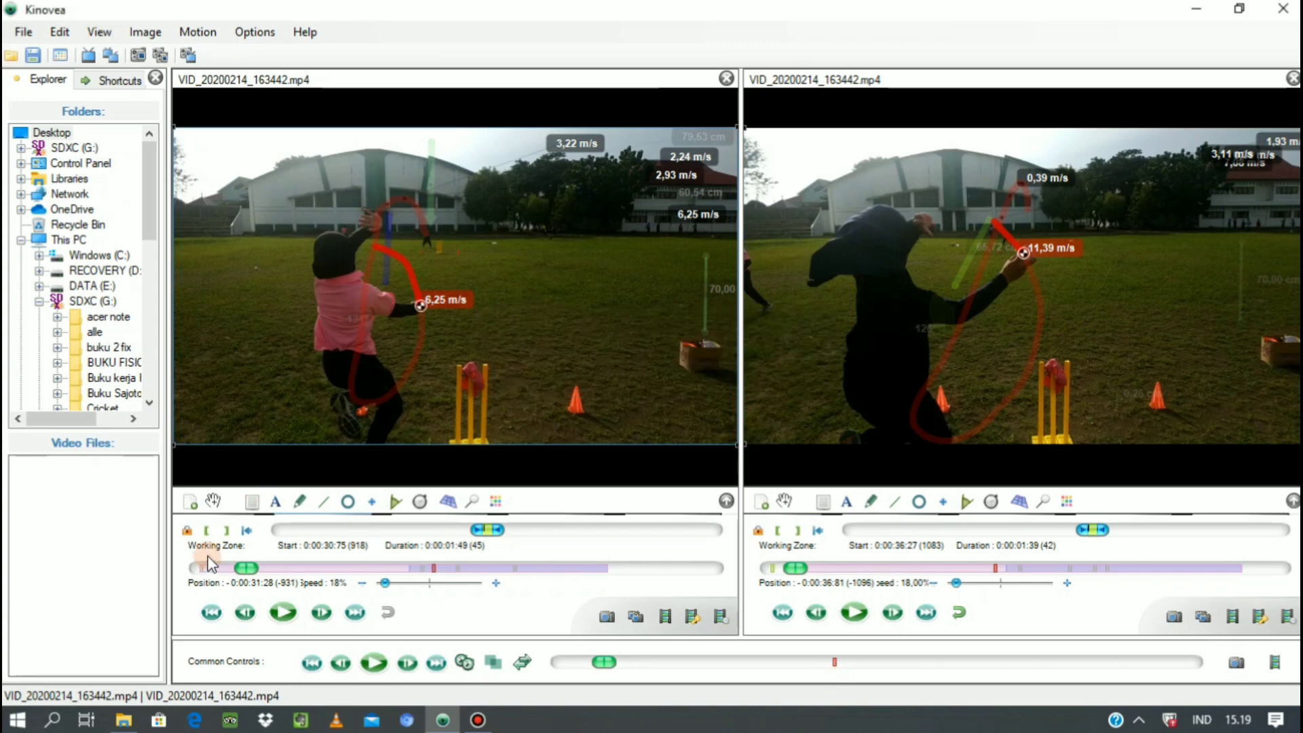
# Open the Videos folder in File Explorer, play the exported "video 1" to check it, and return to Kinovea.
pyautogui.click(123, 720)
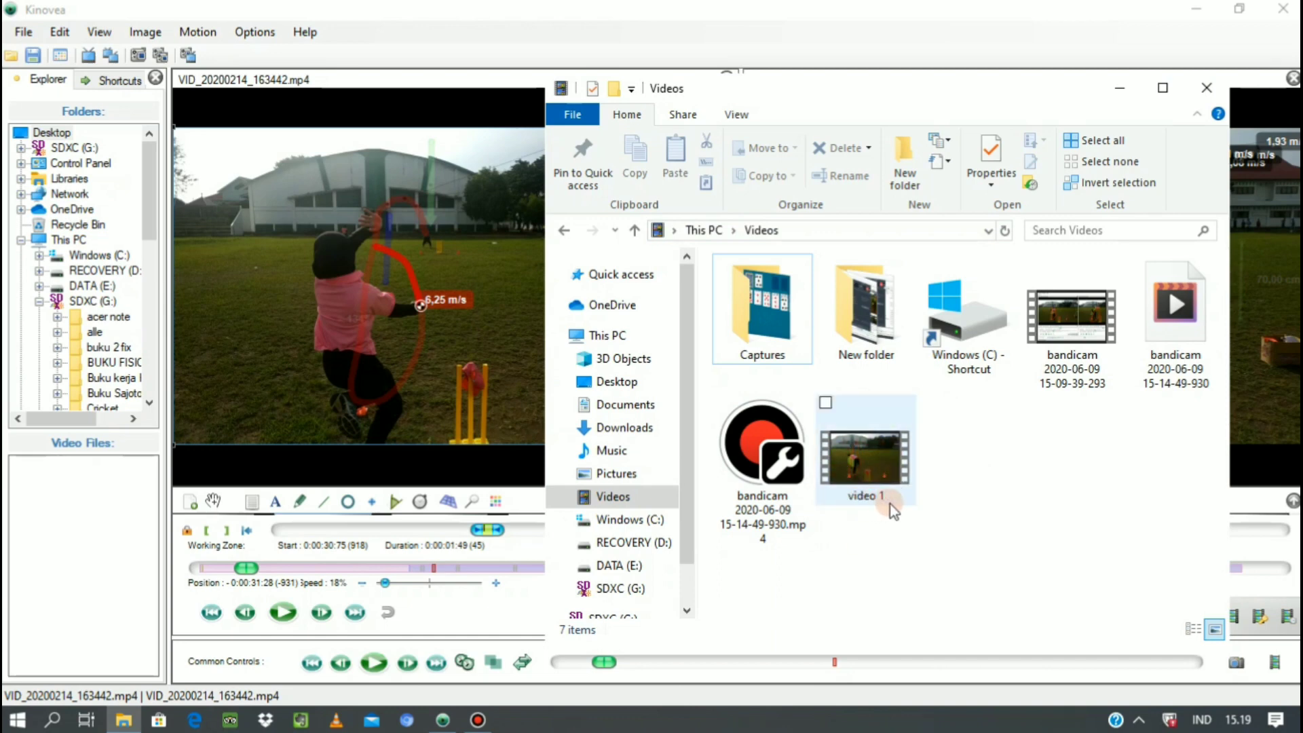
pyautogui.doubleClick(866, 469)
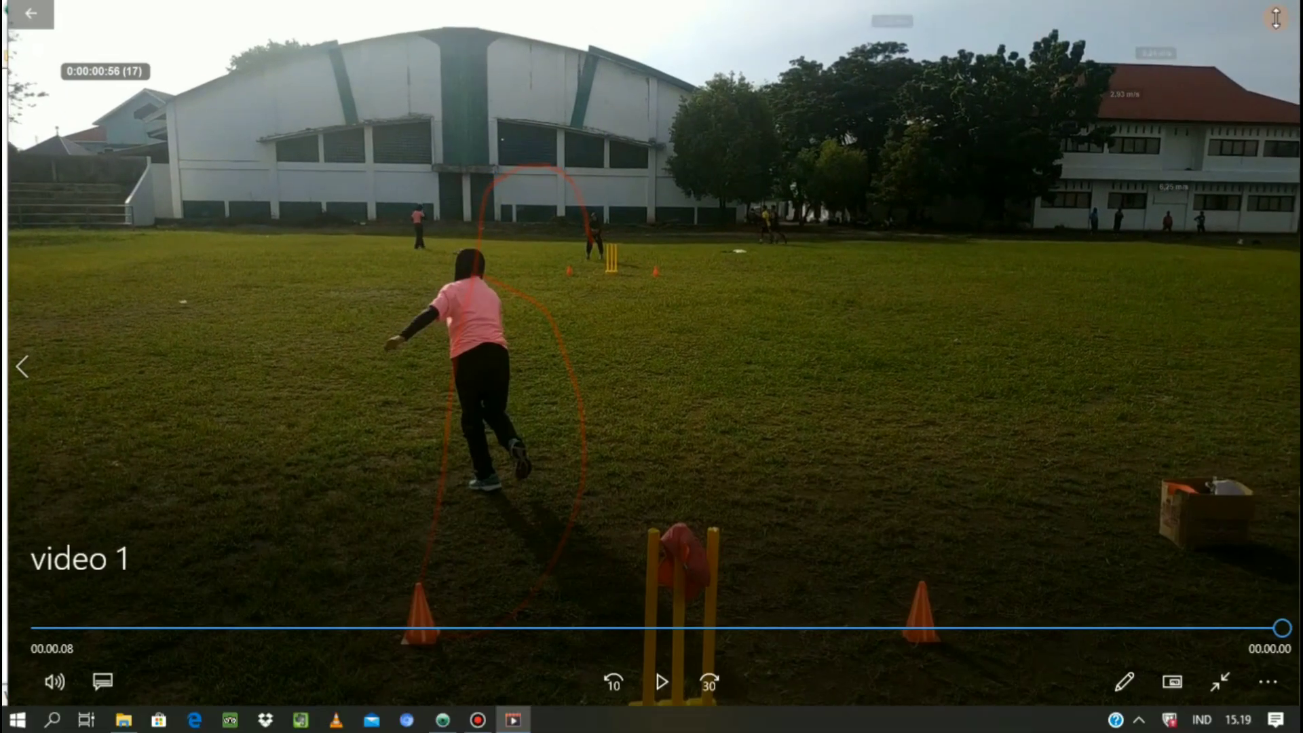
pyautogui.click(1286, 10)
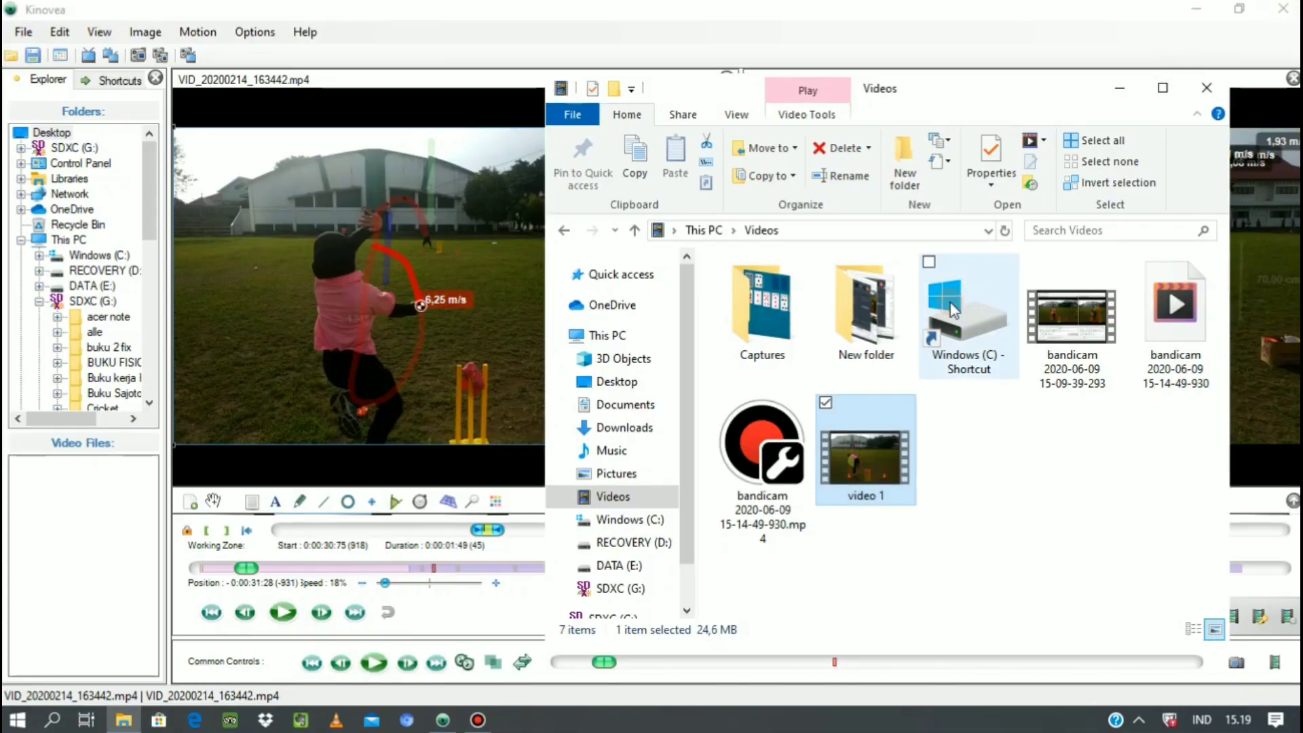
pyautogui.click(1127, 100)
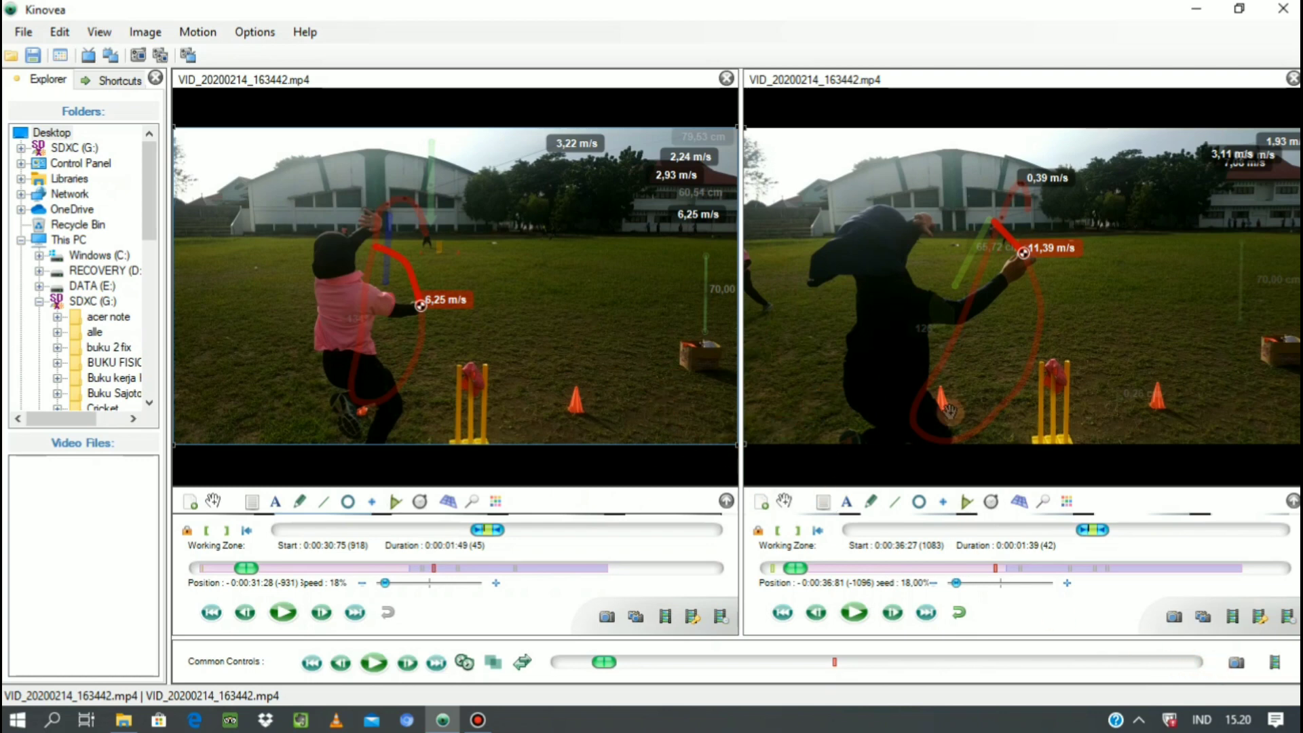
# Export both videos side by side as one Matroska file named "kombinasi video" in the Videos folder.
pyautogui.click(1277, 668)
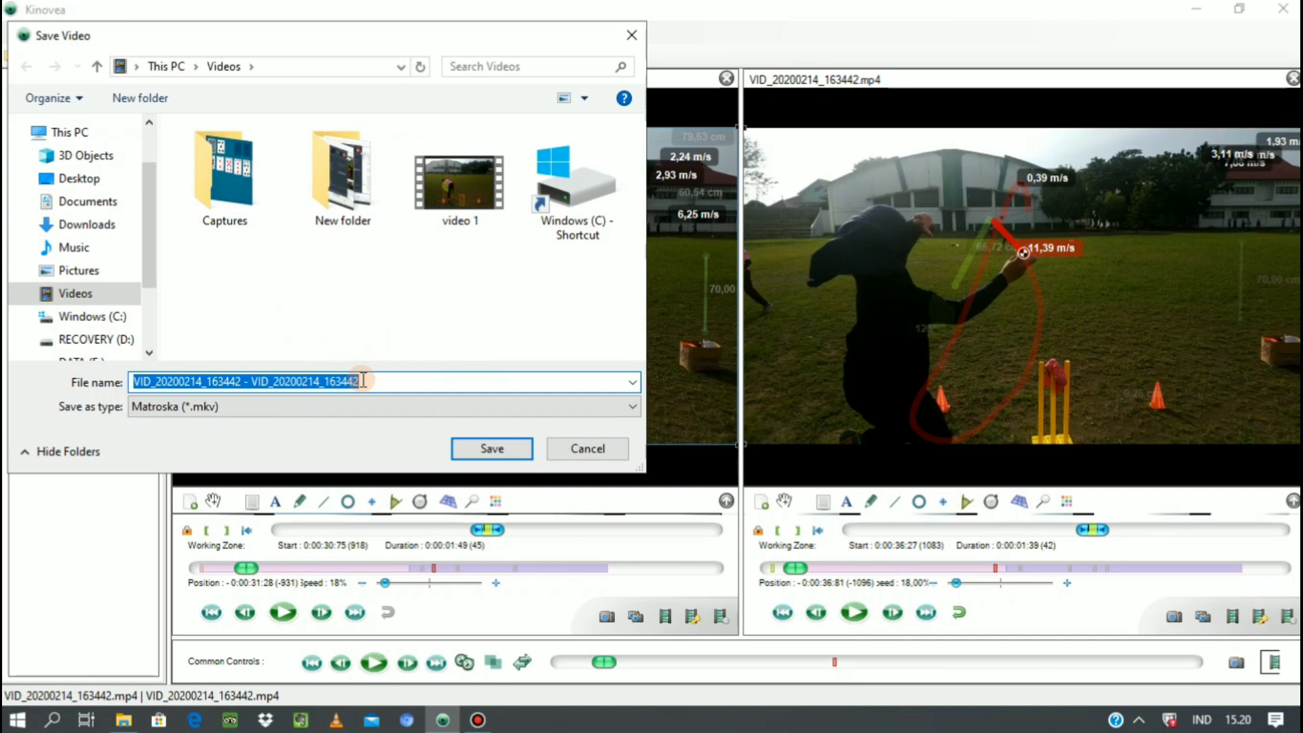
pyautogui.write('kombinasi video')
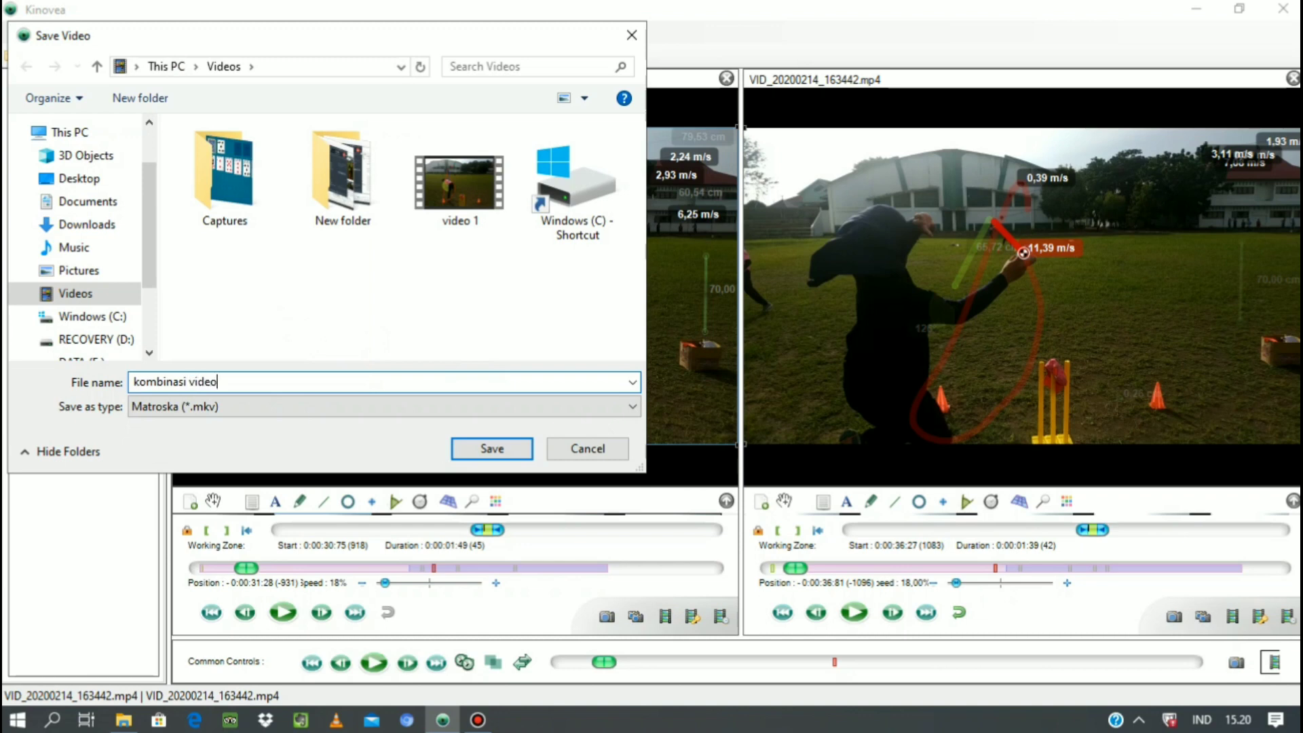
pyautogui.click(492, 454)
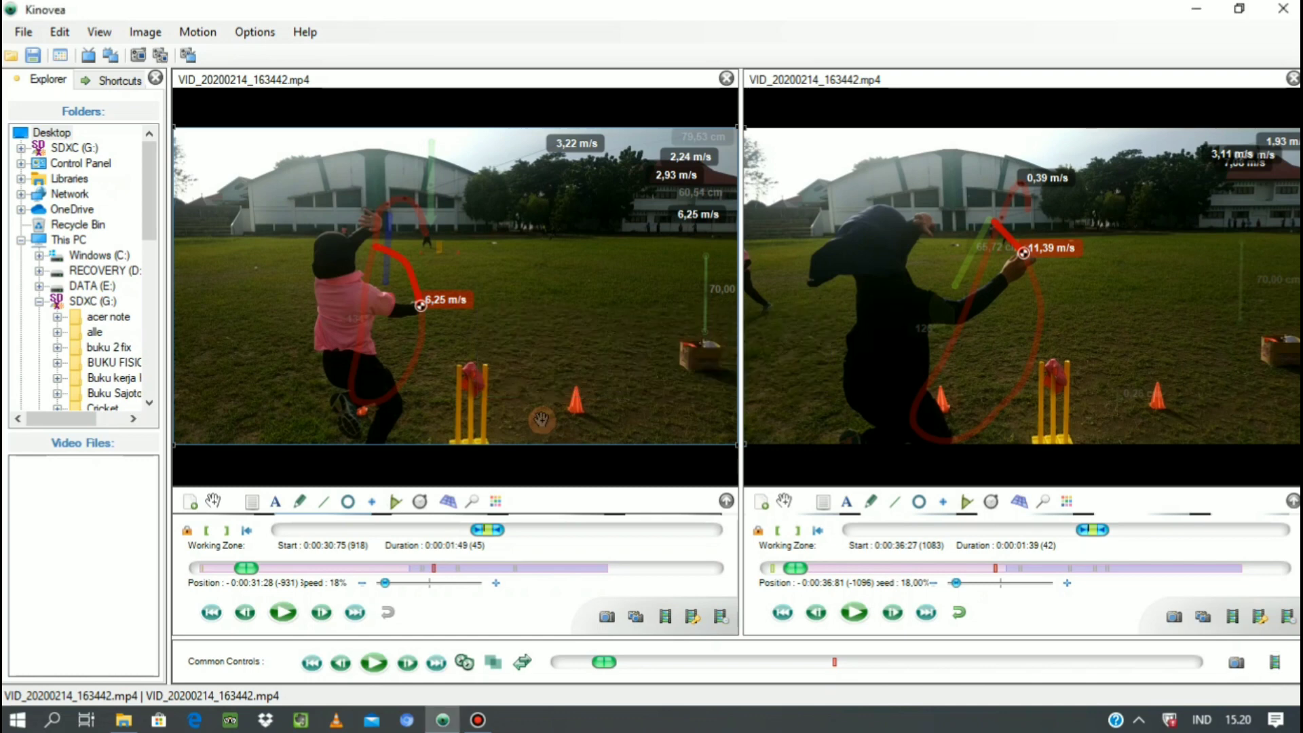
# Open the Videos folder in File Explorer, play the exported "kombinasi video" to check it, and return to Kinovea.
pyautogui.click(124, 719)
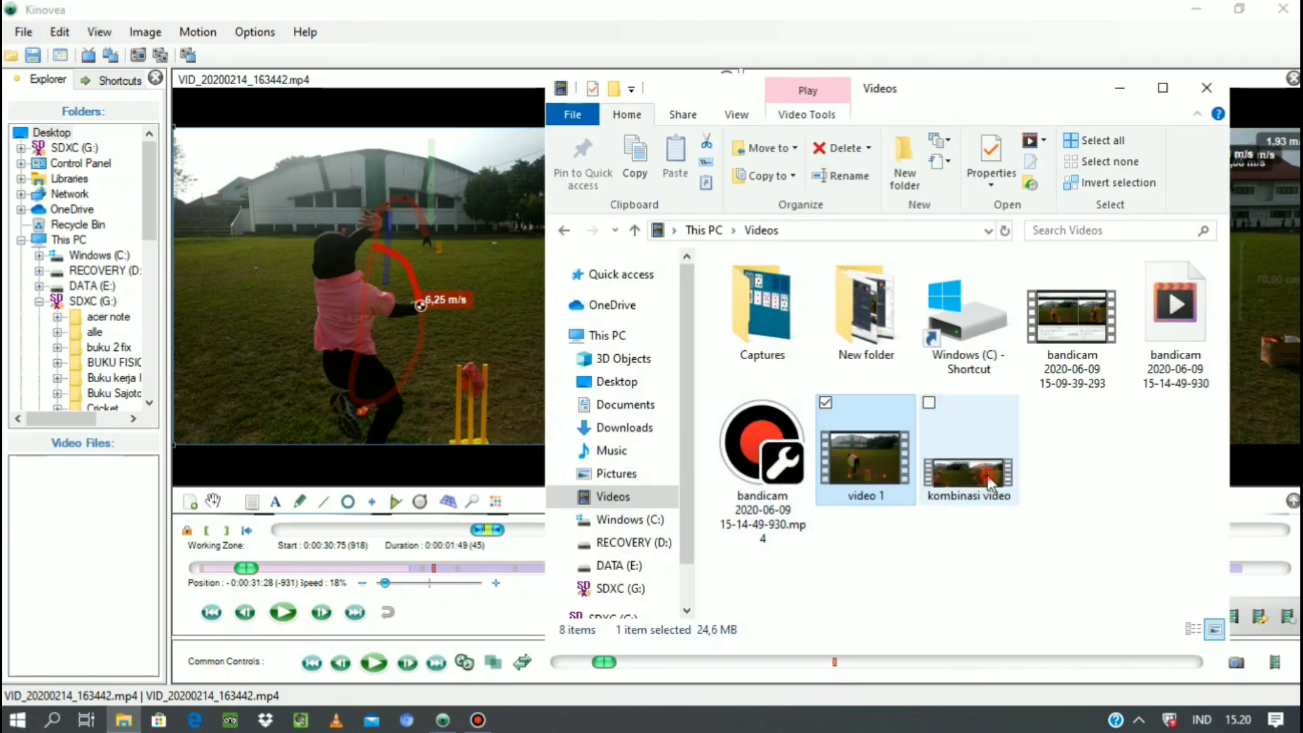
pyautogui.click(988, 482)
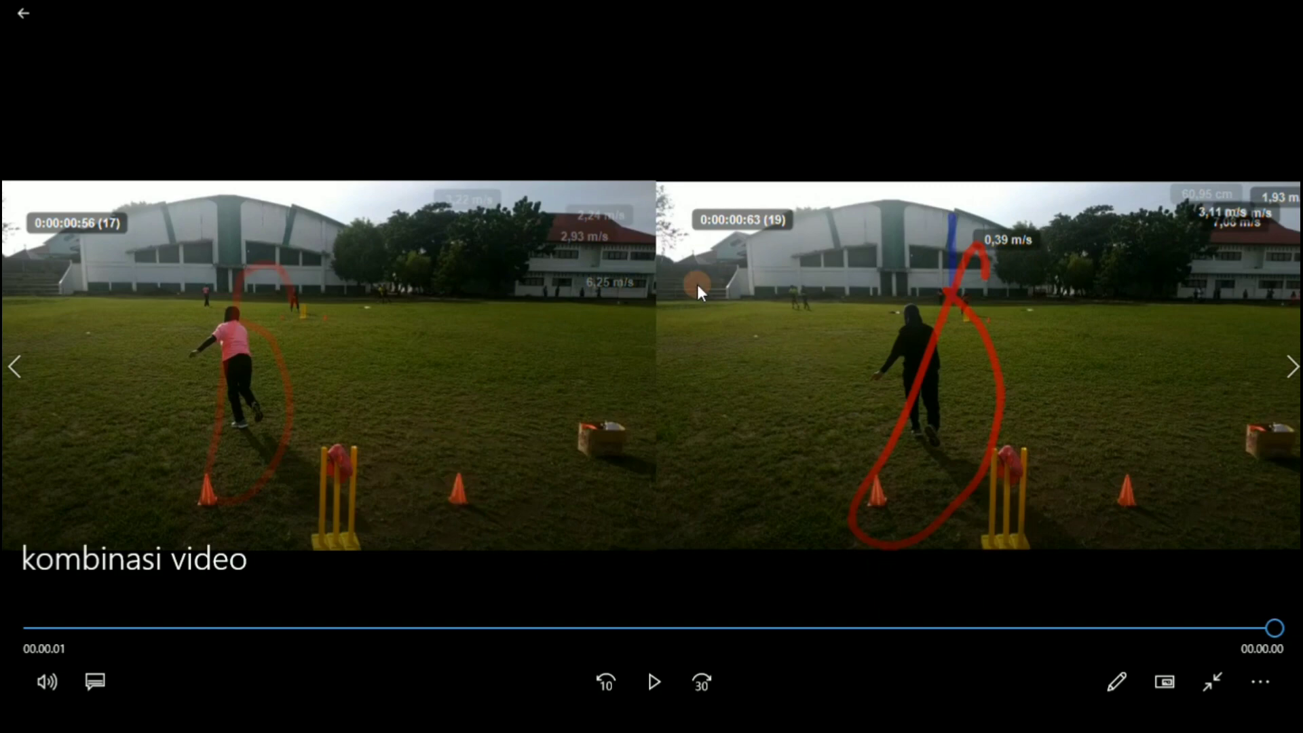
pyautogui.click(648, 681)
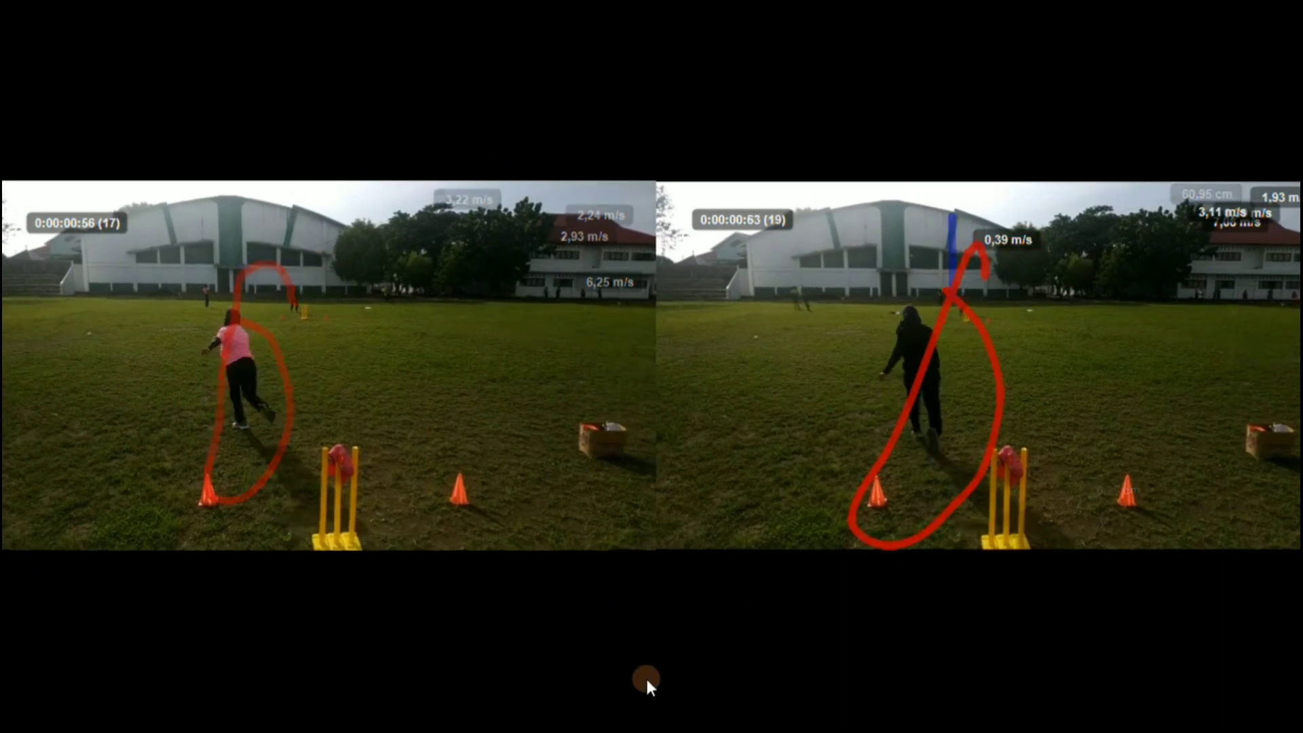
pyautogui.click(646, 679)
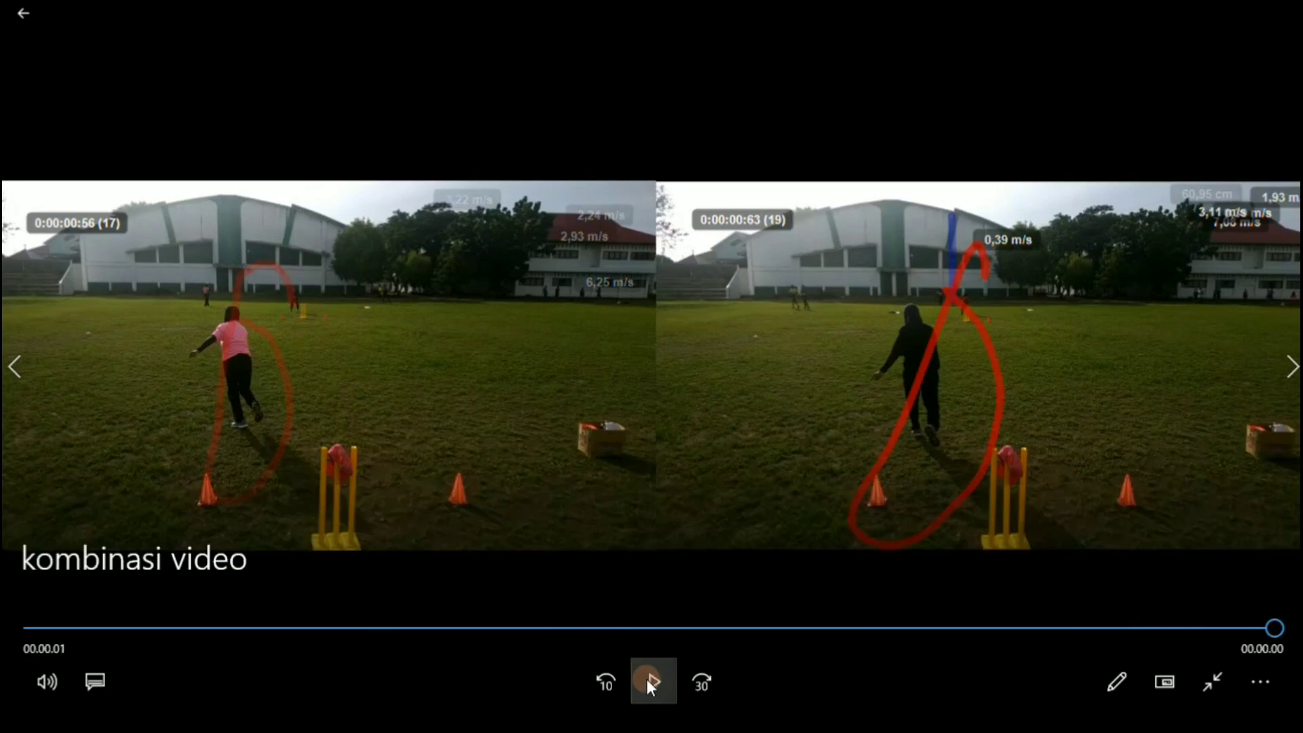
pyautogui.click(647, 679)
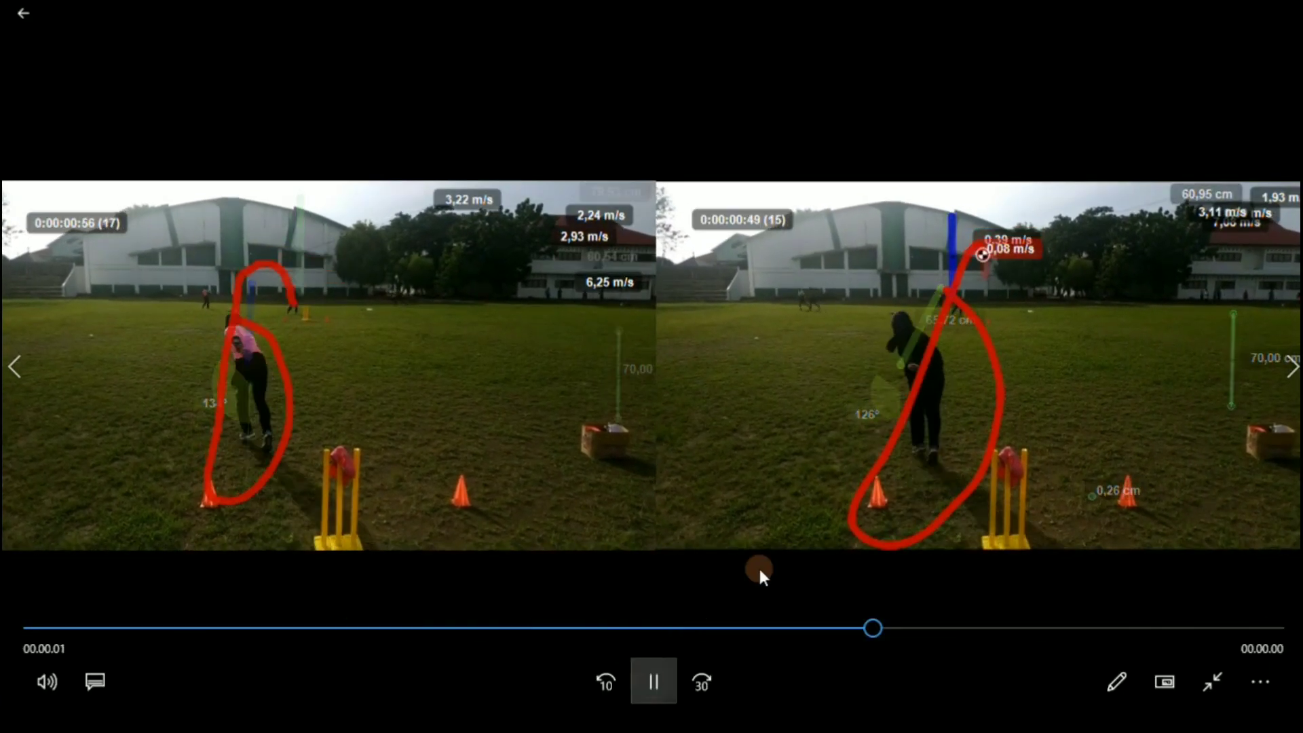
pyautogui.click(1285, 13)
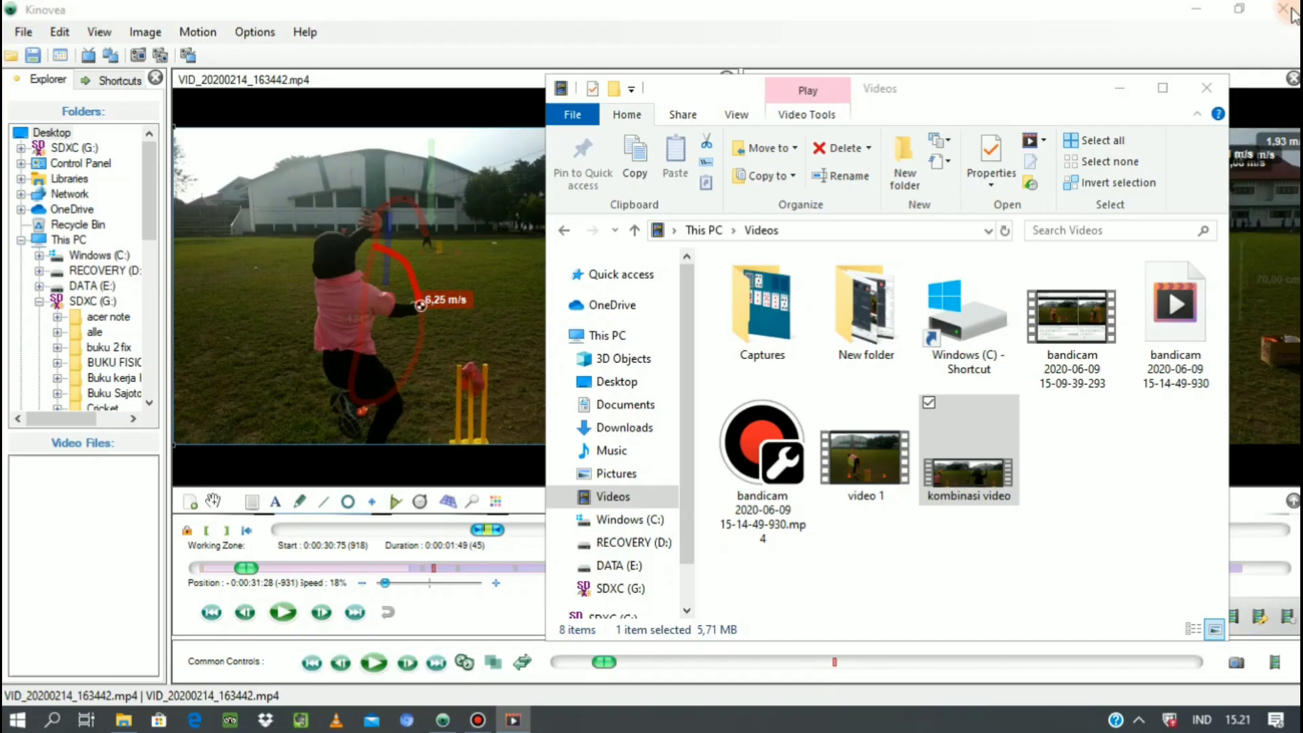
pyautogui.click(1120, 86)
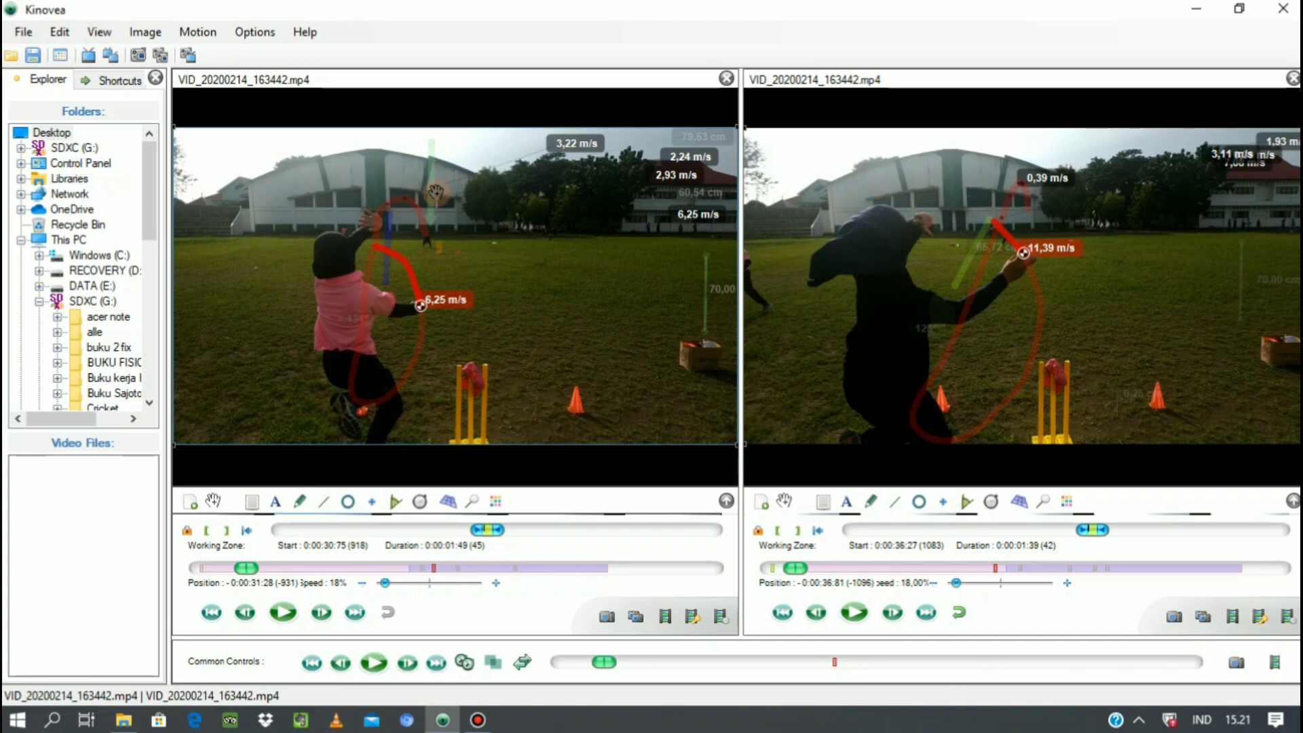
# Export the measurement data to a Microsoft Excel (MS-XML) spreadsheet named "data kinovea" in the Videos folder.
pyautogui.click(52, 133)
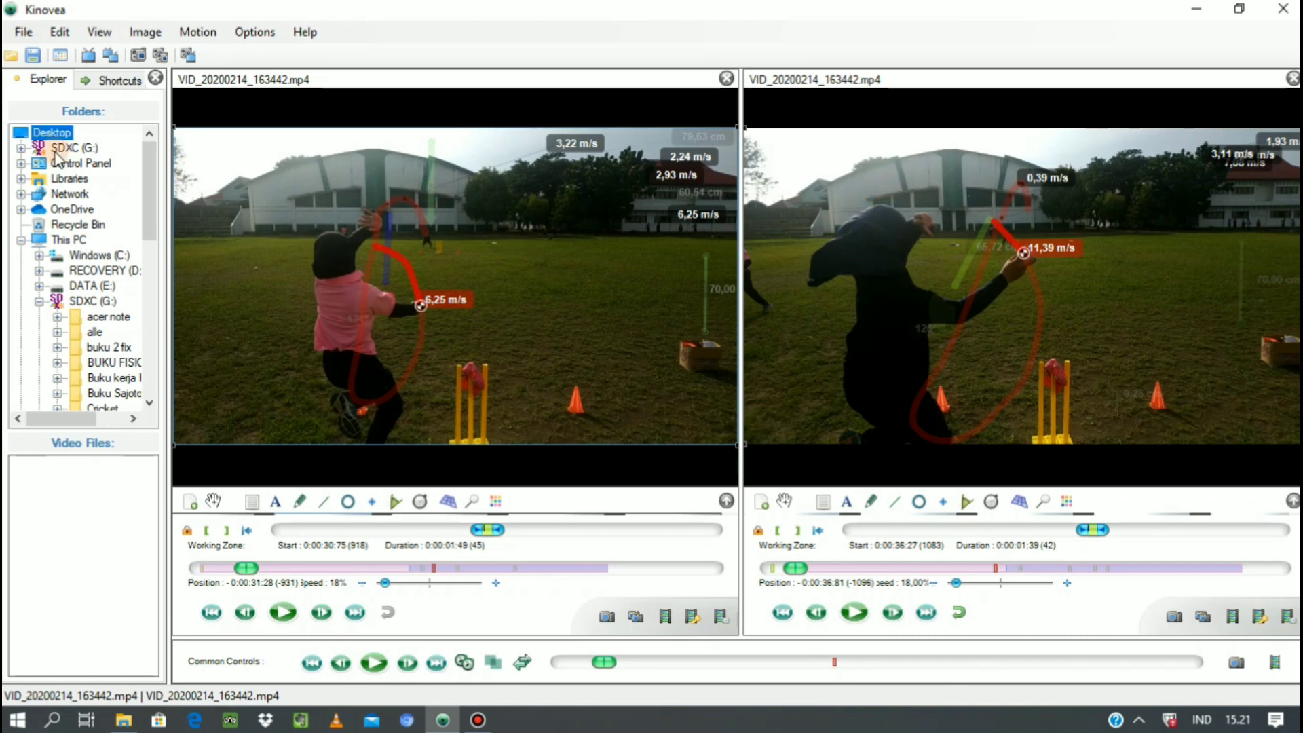
pyautogui.click(23, 34)
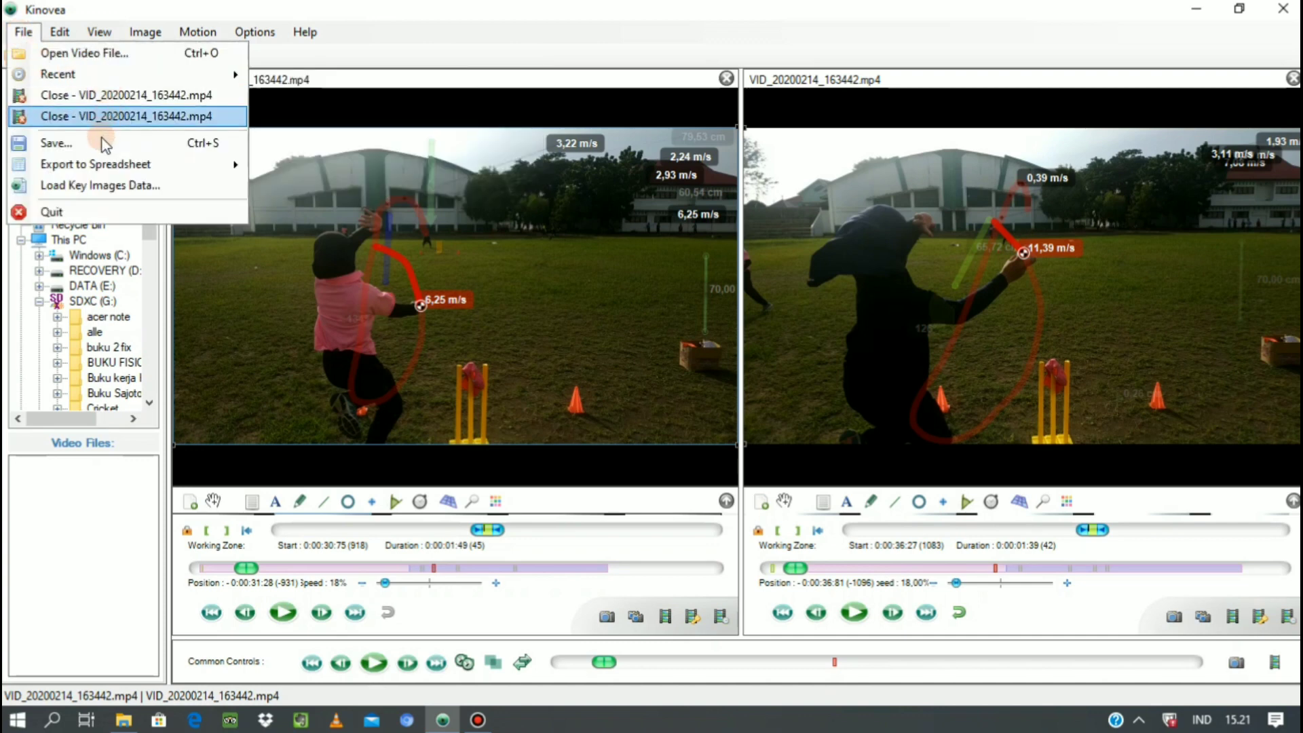
pyautogui.moveTo(102, 170)
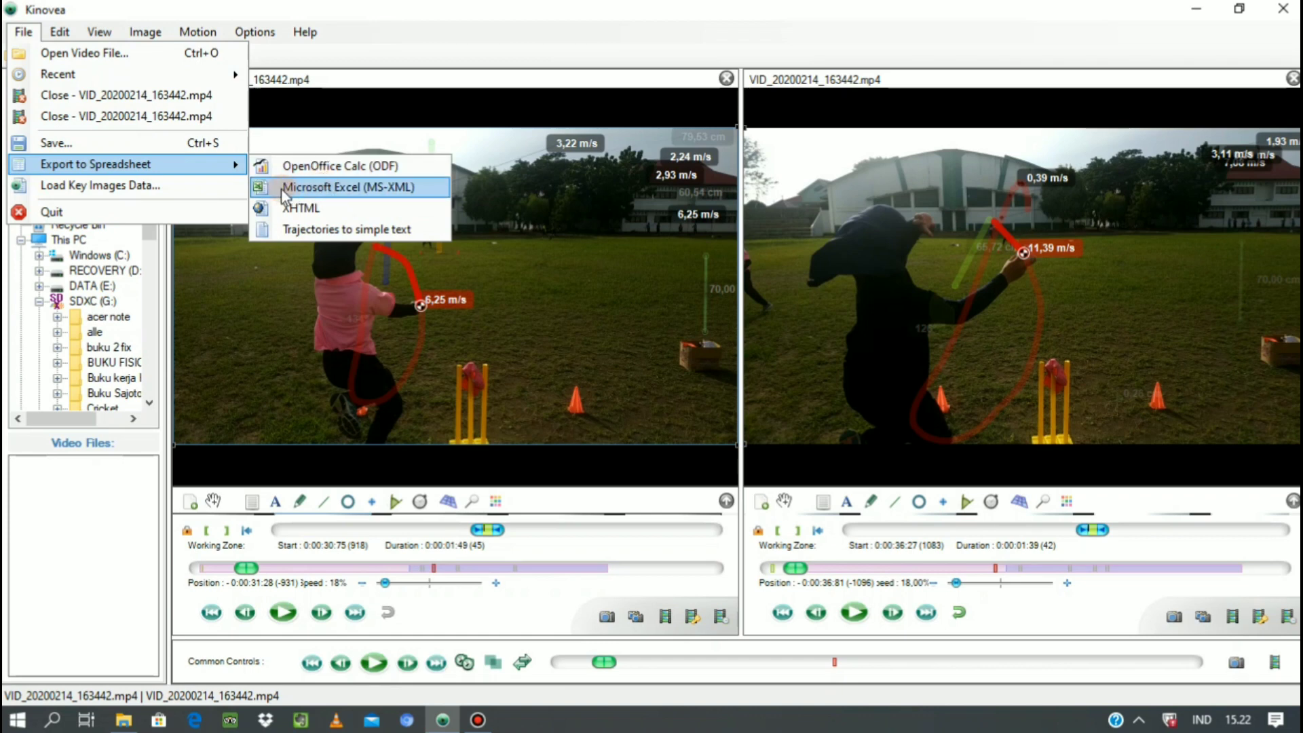
pyautogui.click(327, 190)
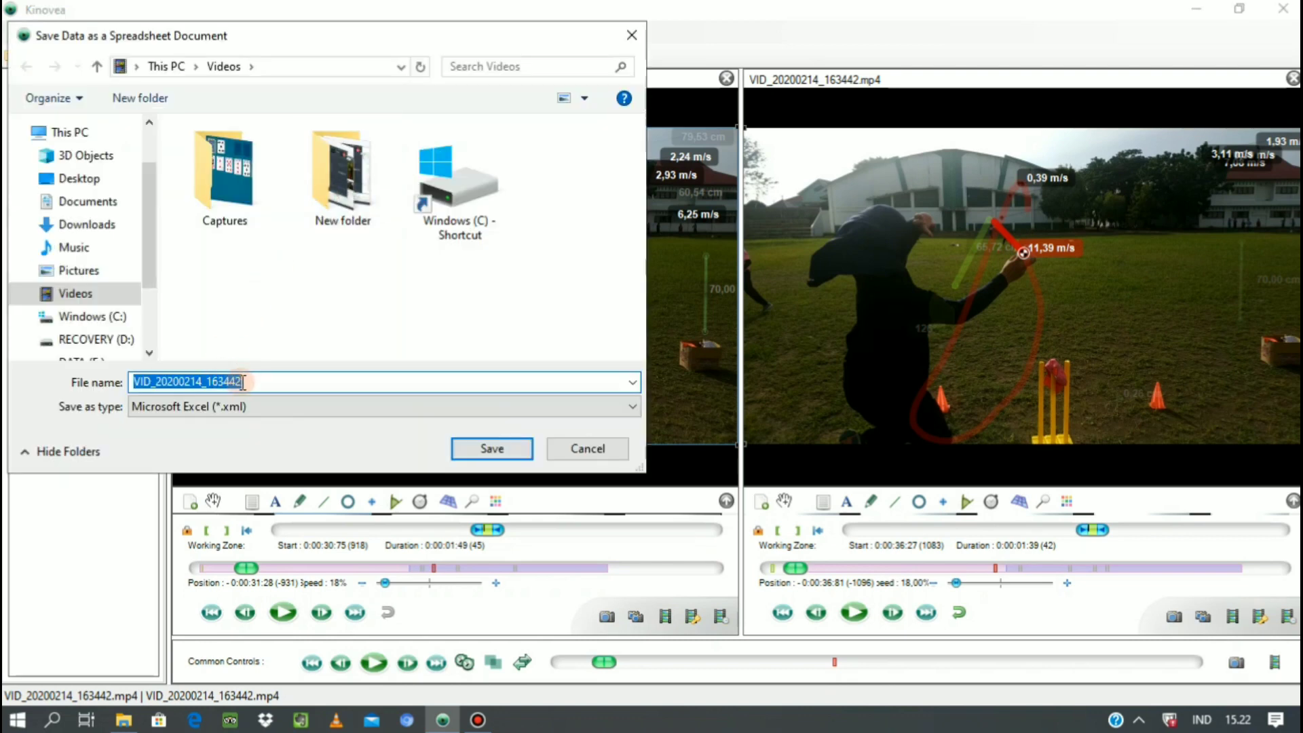
pyautogui.write('data')
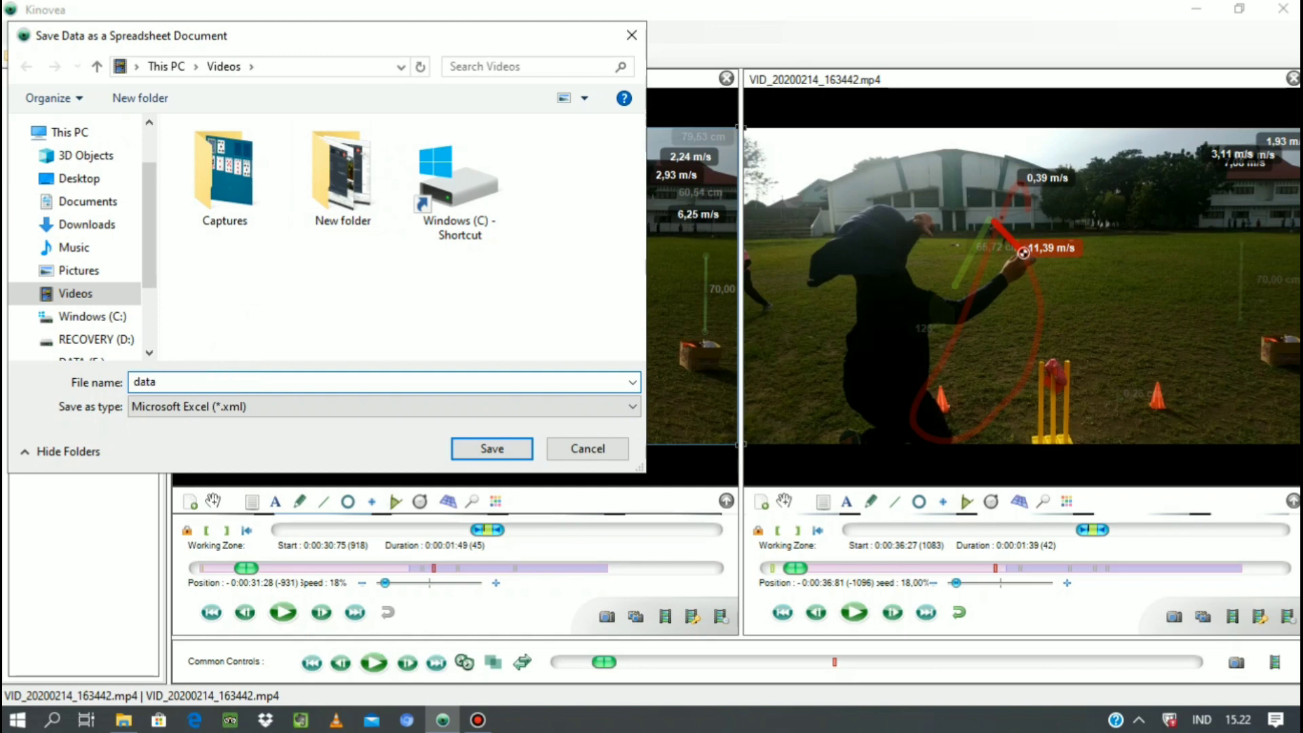
pyautogui.write(' kinovea')
pyautogui.click(485, 456)
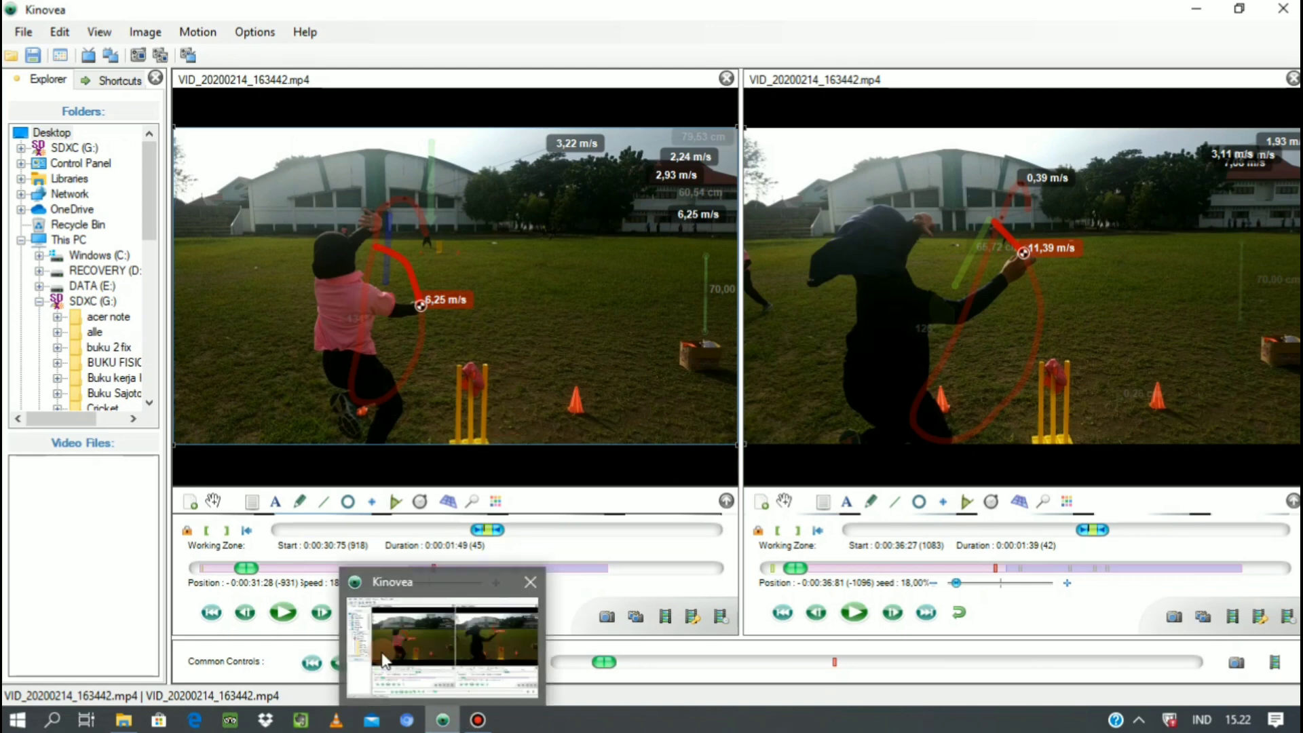
# Open the exported "data kinovea" file from the Videos folder in Excel, and review its tables down to the track coordinates.
pyautogui.moveTo(137, 725)
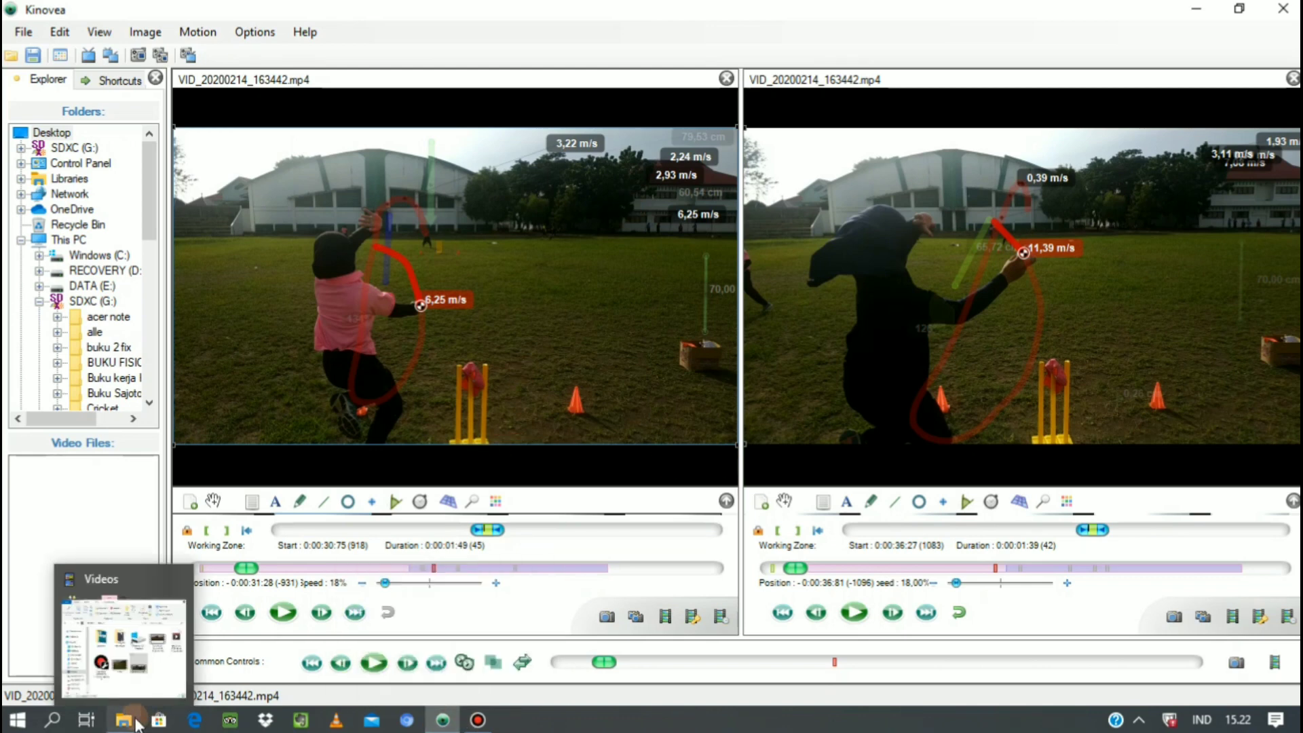
pyautogui.click(138, 725)
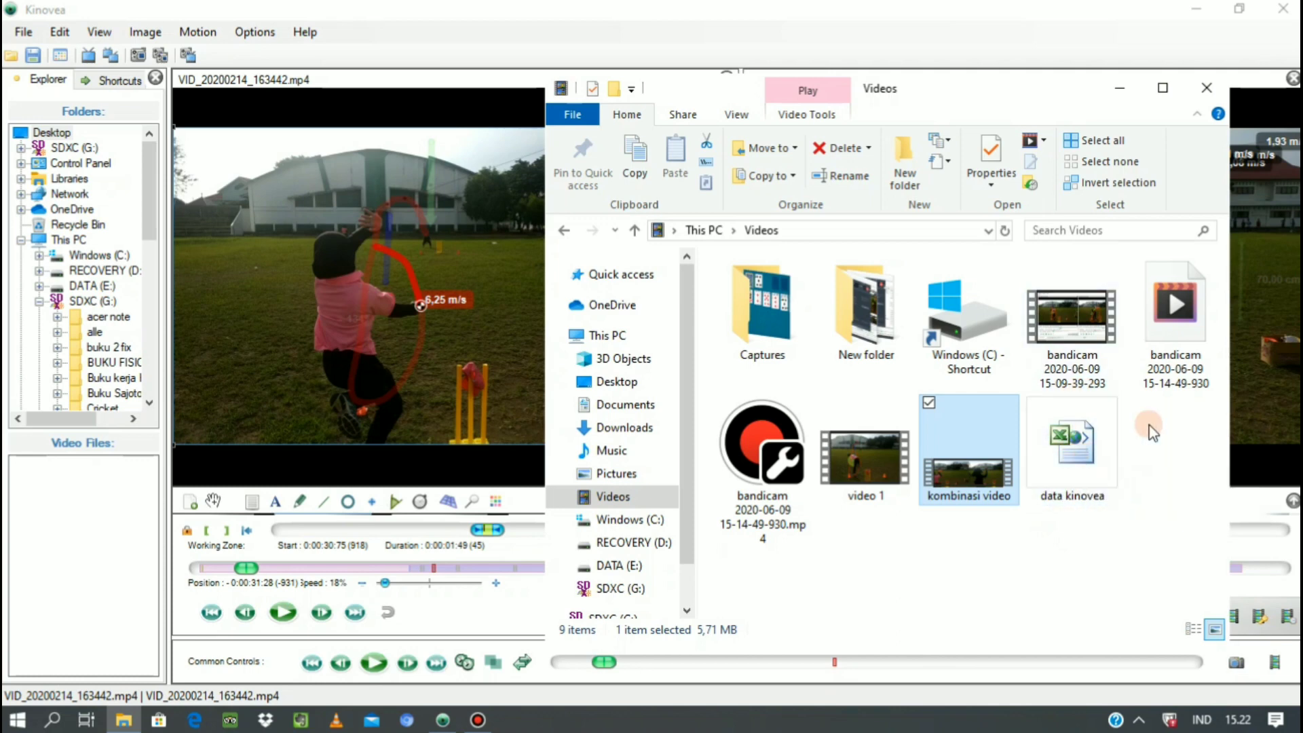
pyautogui.click(1070, 461)
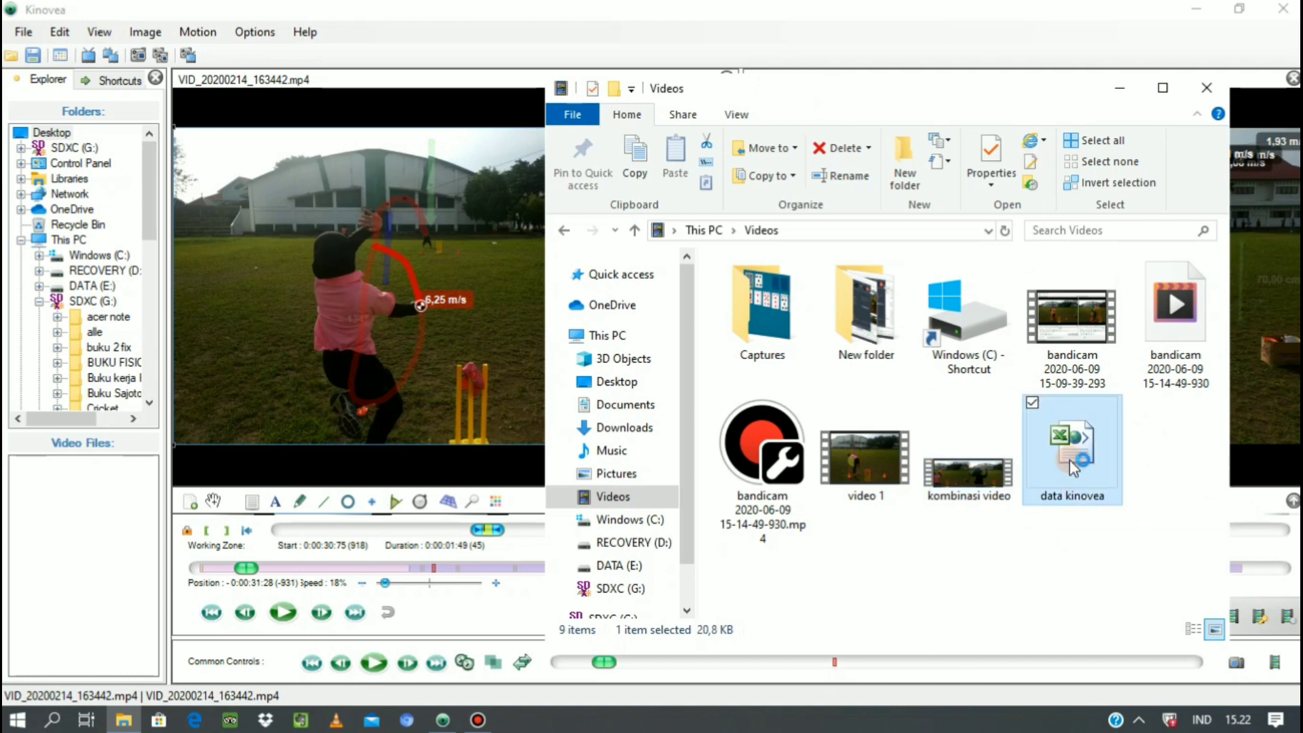
pyautogui.doubleClick(1070, 459)
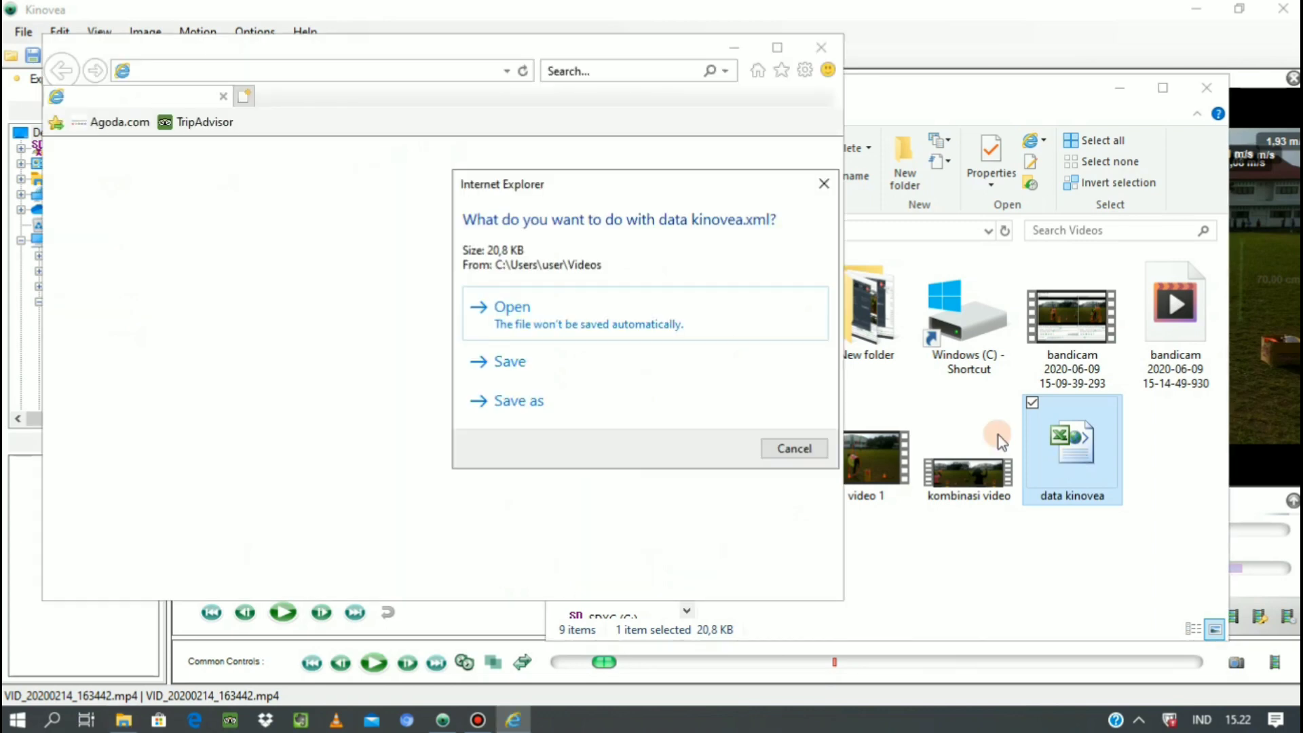
pyautogui.click(552, 325)
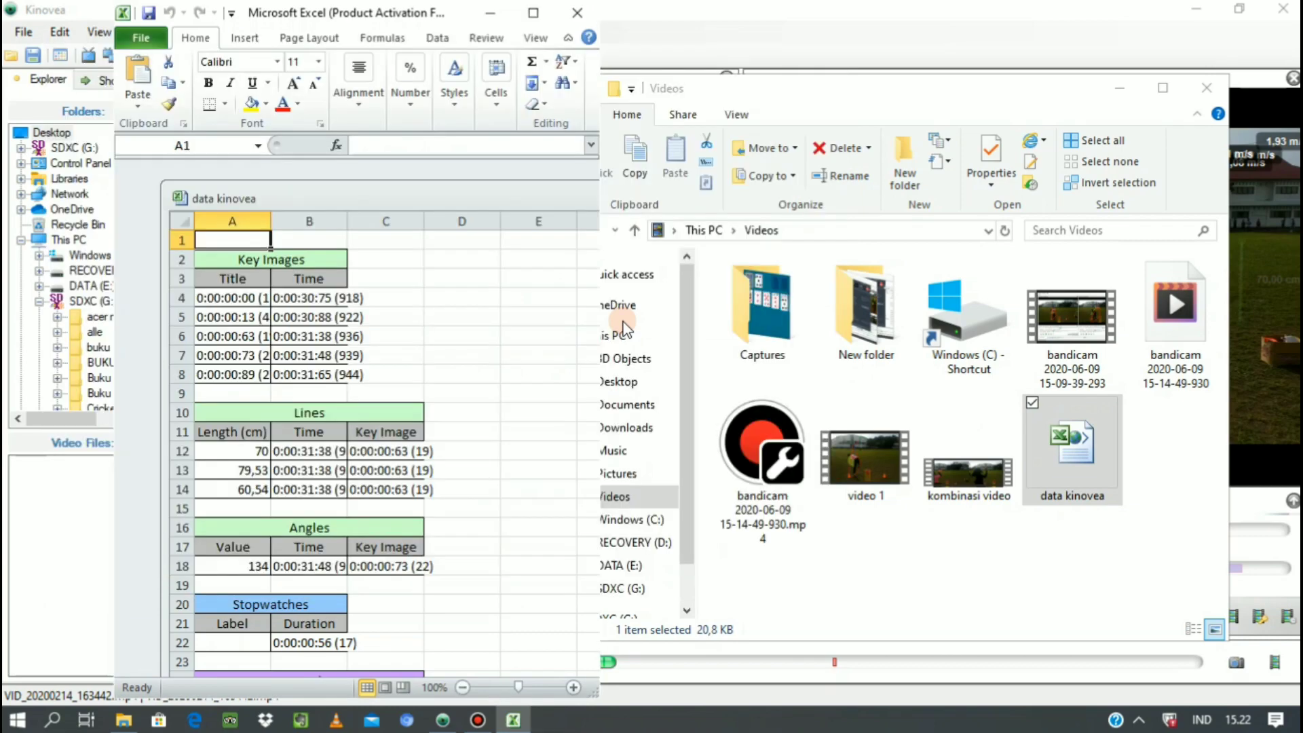
pyautogui.click(534, 12)
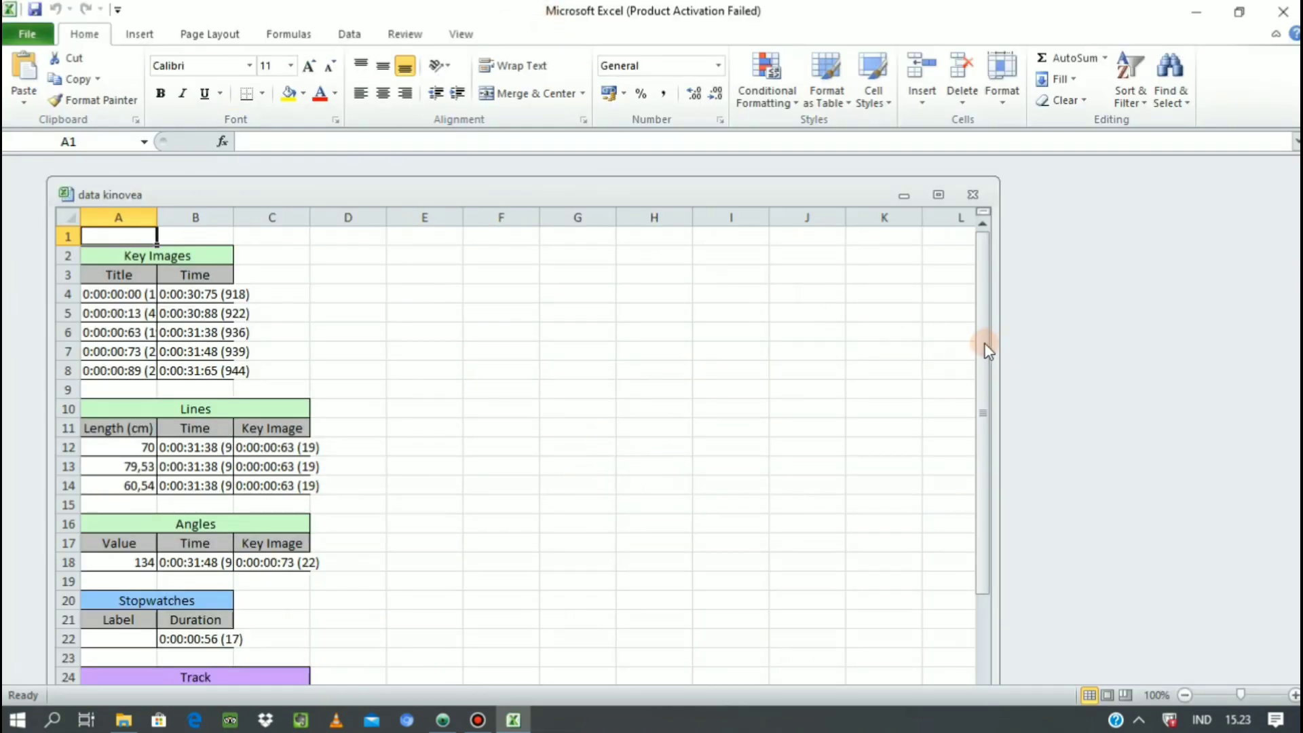
pyautogui.moveTo(985, 348); pyautogui.dragTo(990, 458)
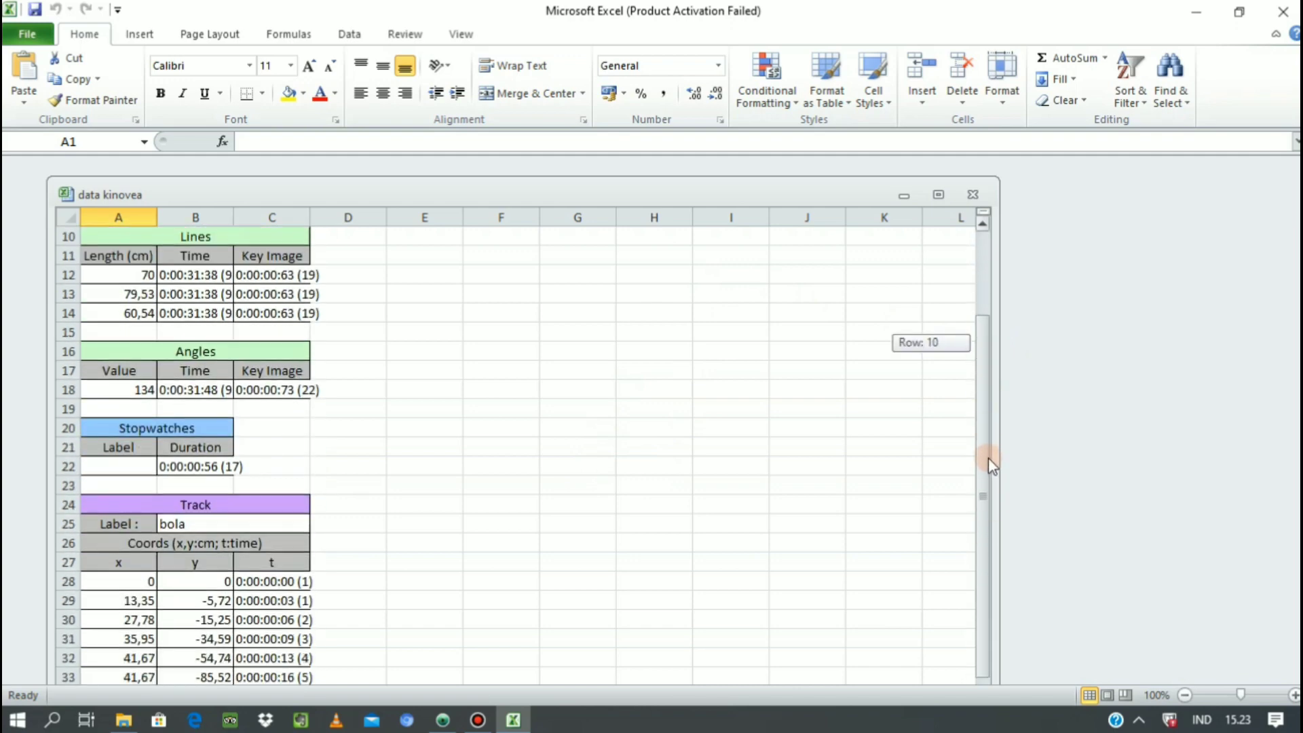
pyautogui.click(941, 195)
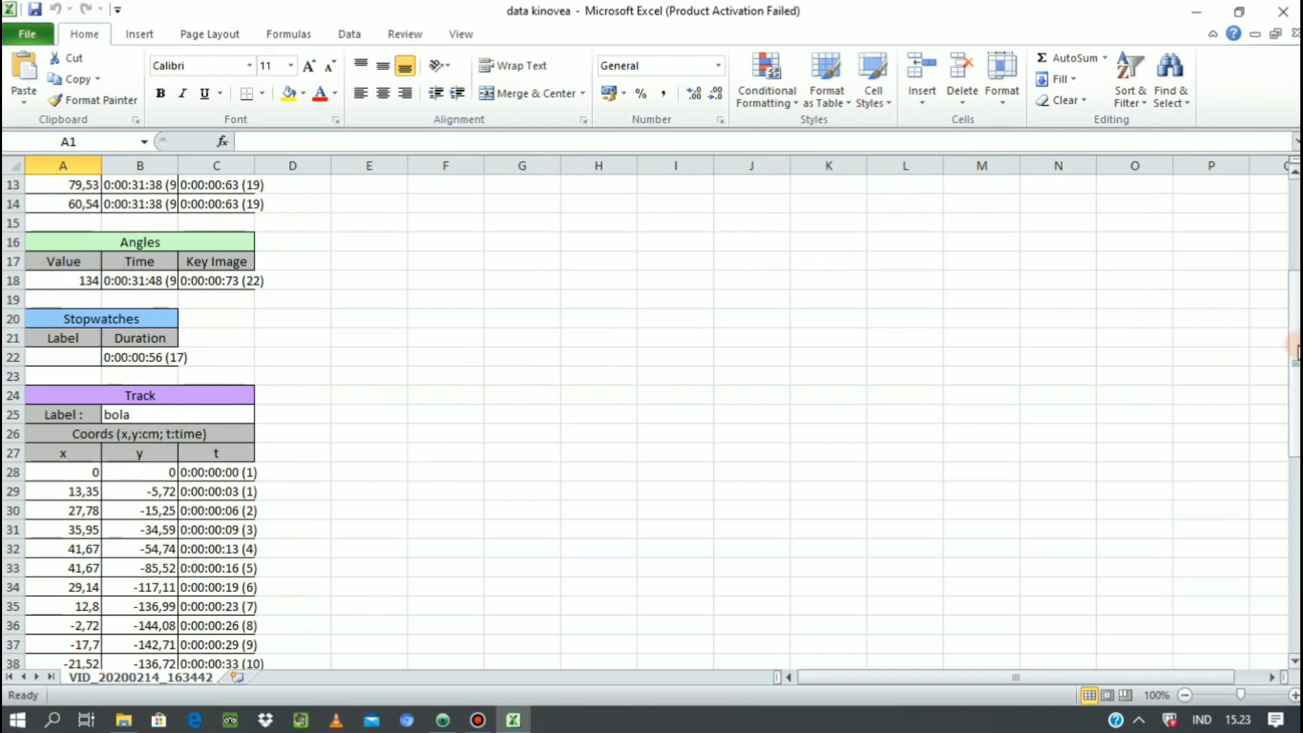
pyautogui.moveTo(1295, 349); pyautogui.dragTo(1185, 385)
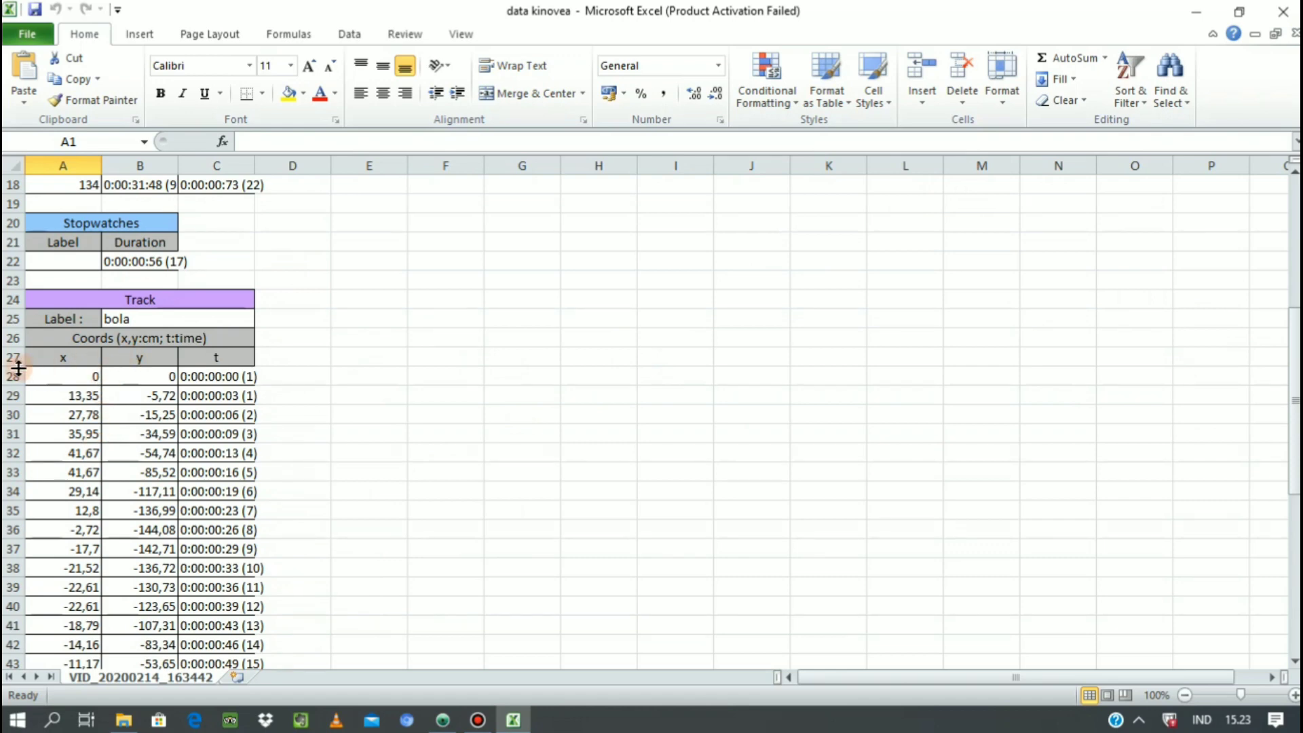
# Insert a stacked line chart with markers from the track's x and y coordinates in A27:B41.
pyautogui.moveTo(40, 360); pyautogui.dragTo(174, 628)
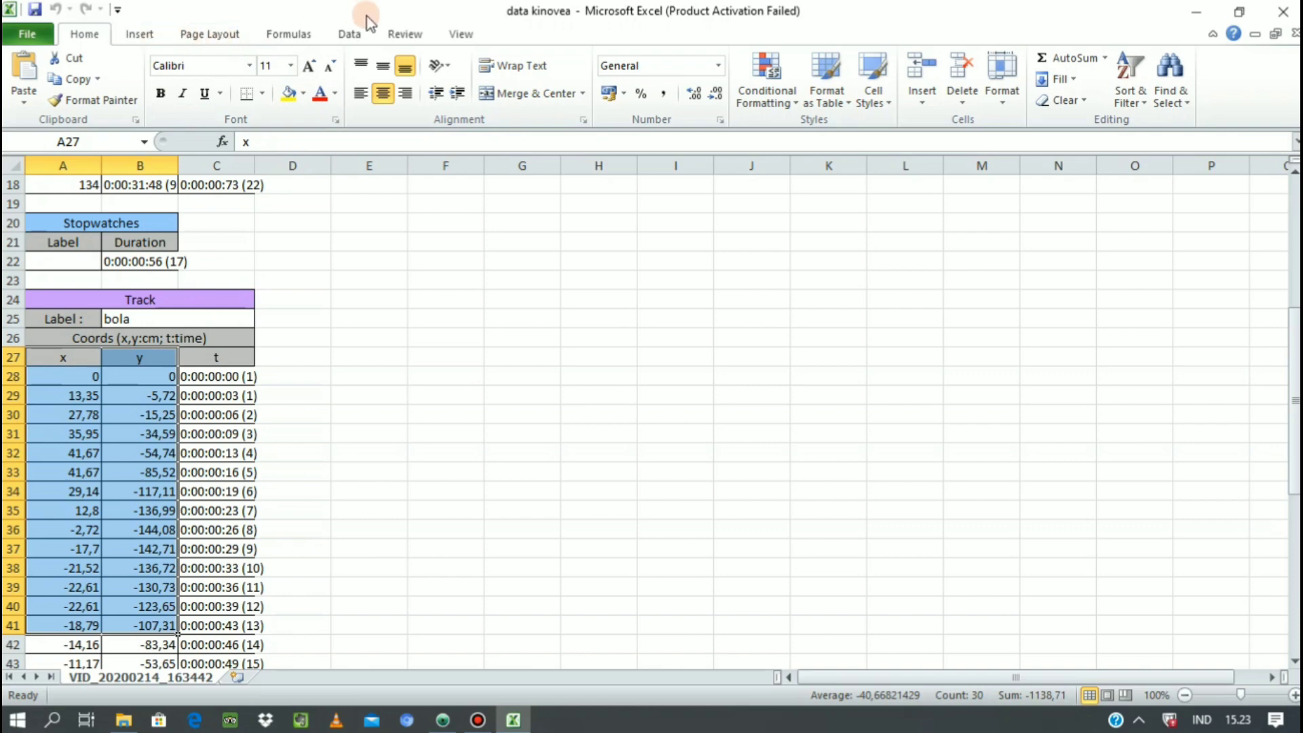
pyautogui.click(265, 35)
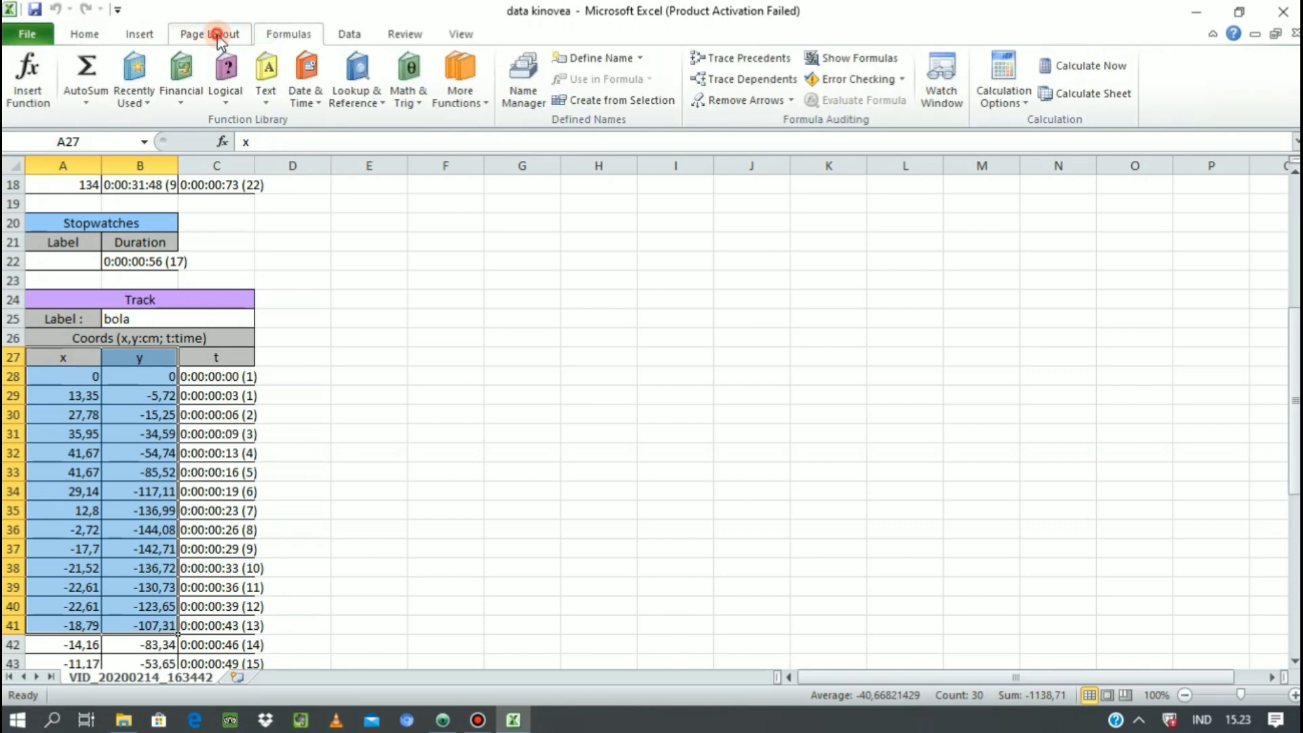
pyautogui.click(212, 34)
pyautogui.click(140, 35)
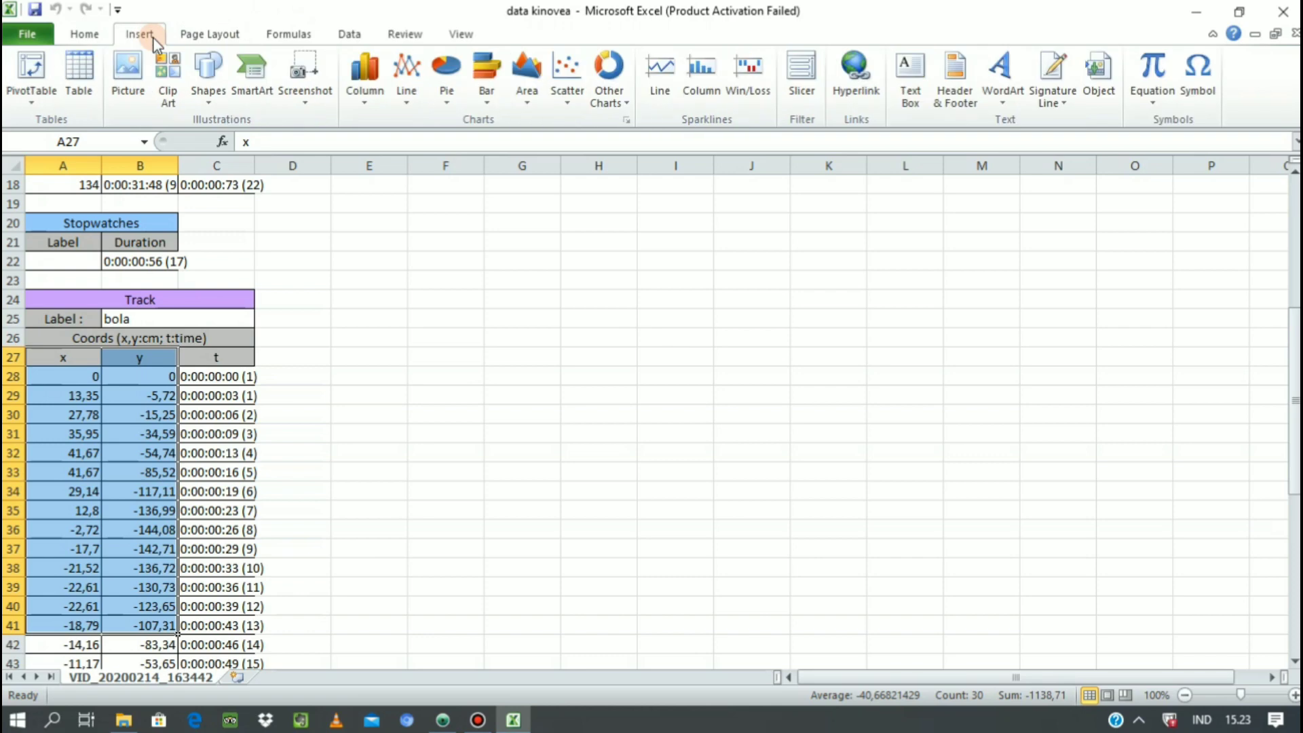
pyautogui.click(405, 91)
pyautogui.click(343, 210)
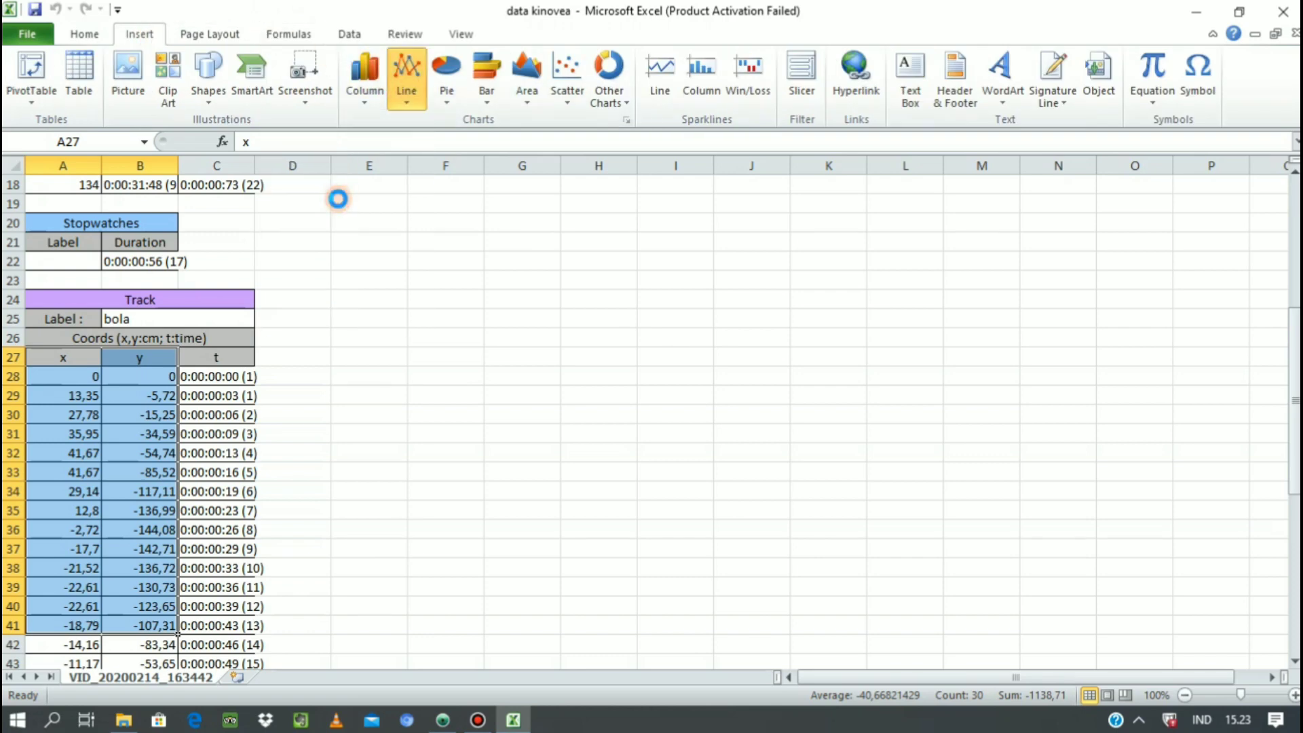
pyautogui.click(397, 222)
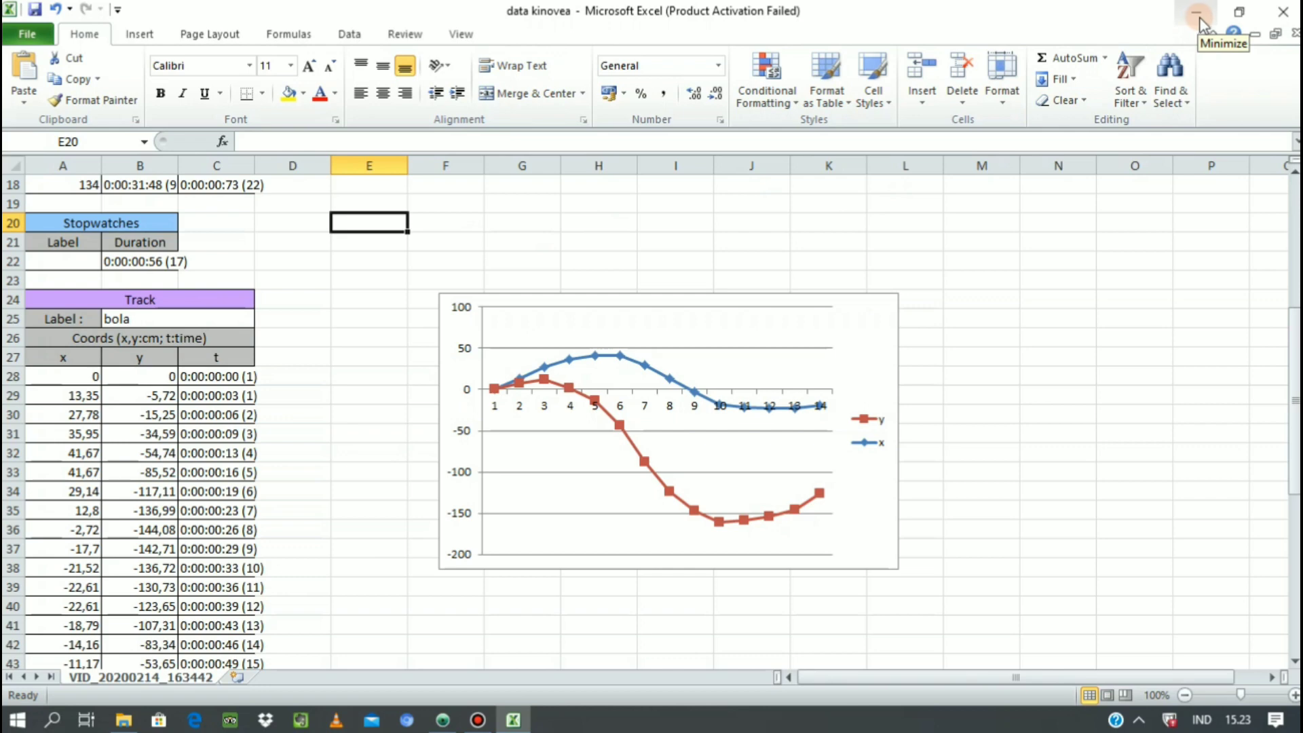
# Close the "data kinovea" workbook without saving its changes, and close the Videos folder to return to Kinovea.
pyautogui.click(1288, 16)
pyautogui.click(597, 385)
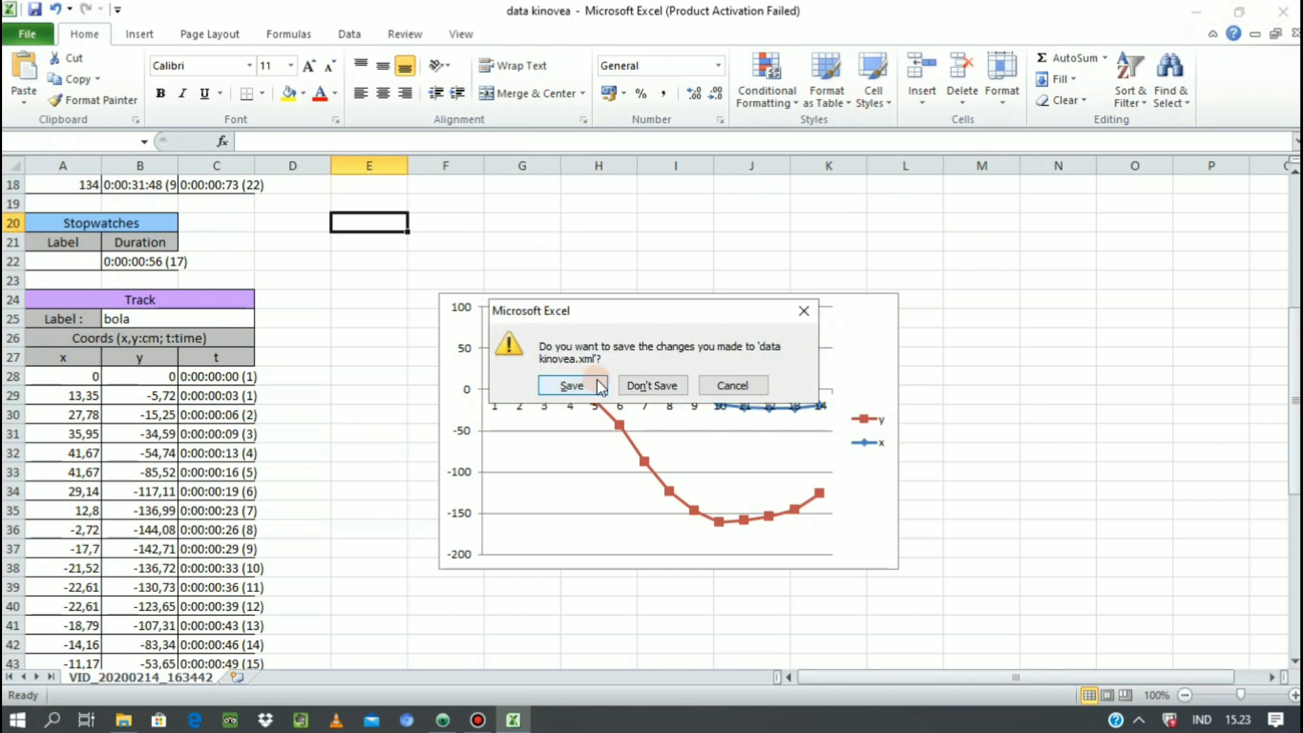
pyautogui.click(652, 385)
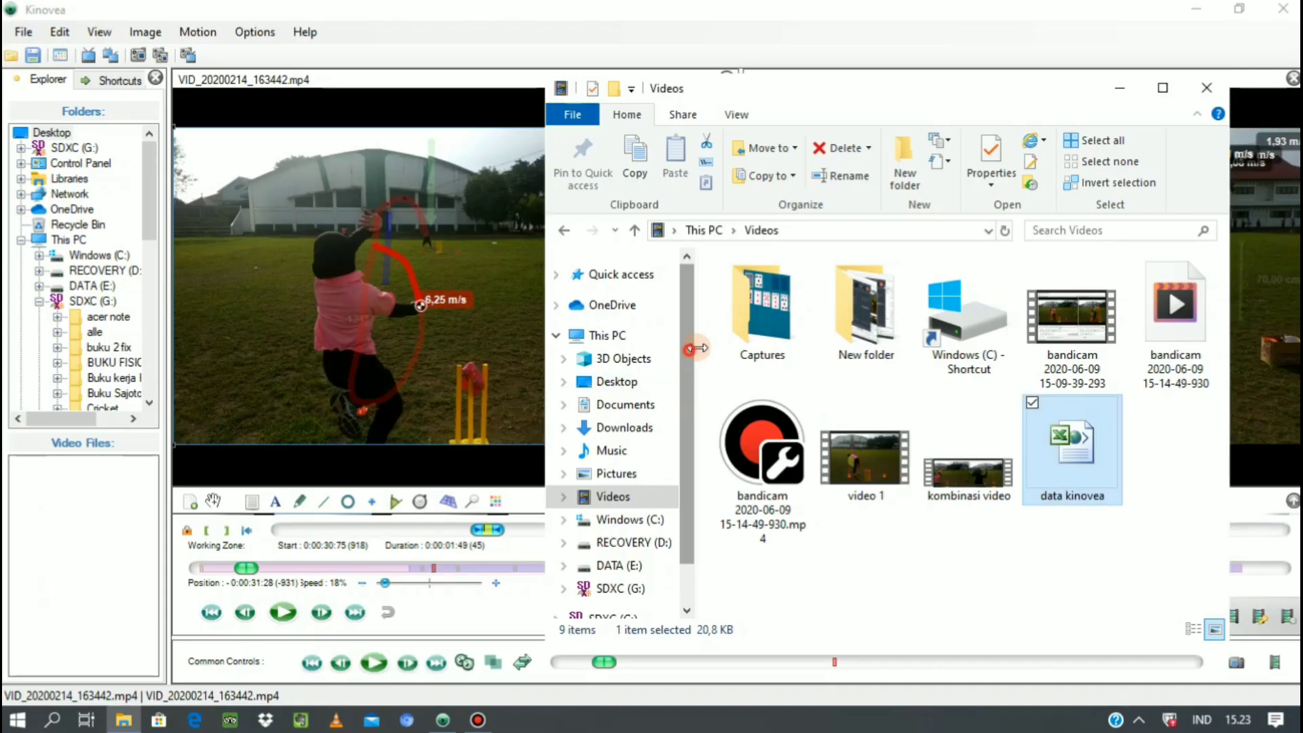
pyautogui.click(1204, 95)
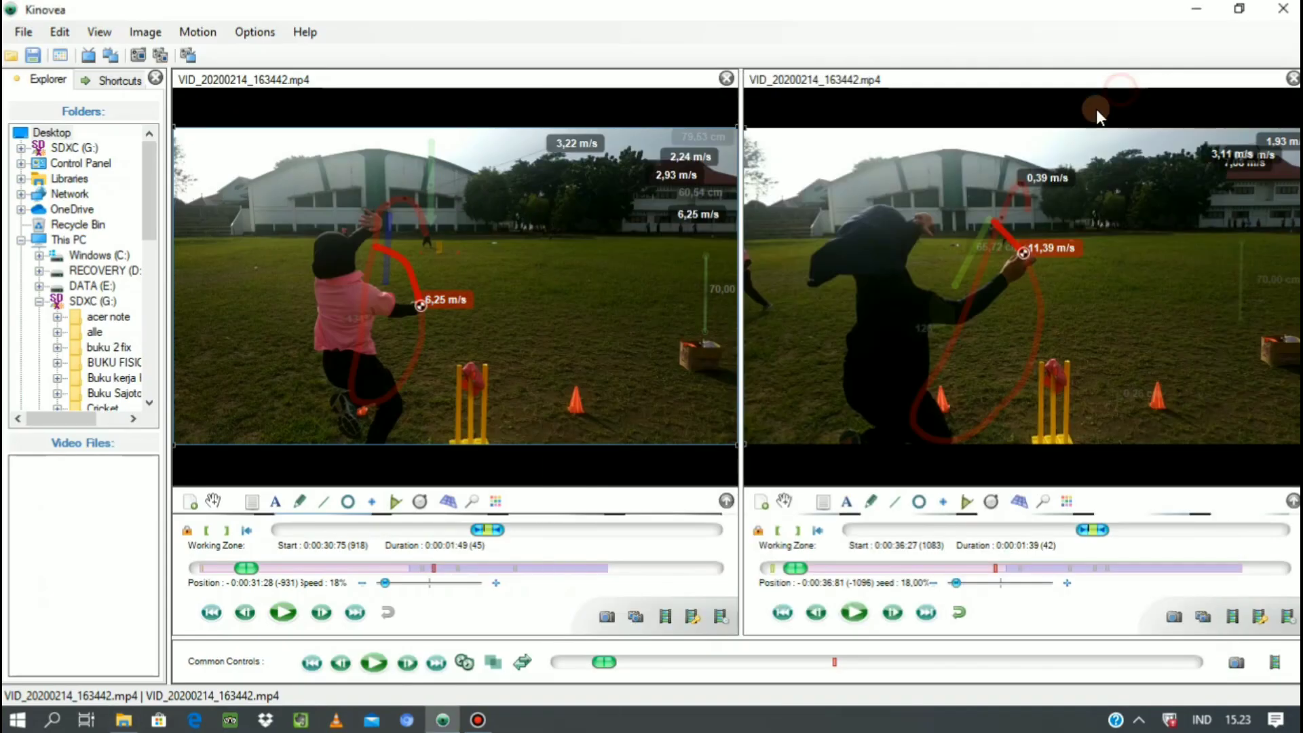